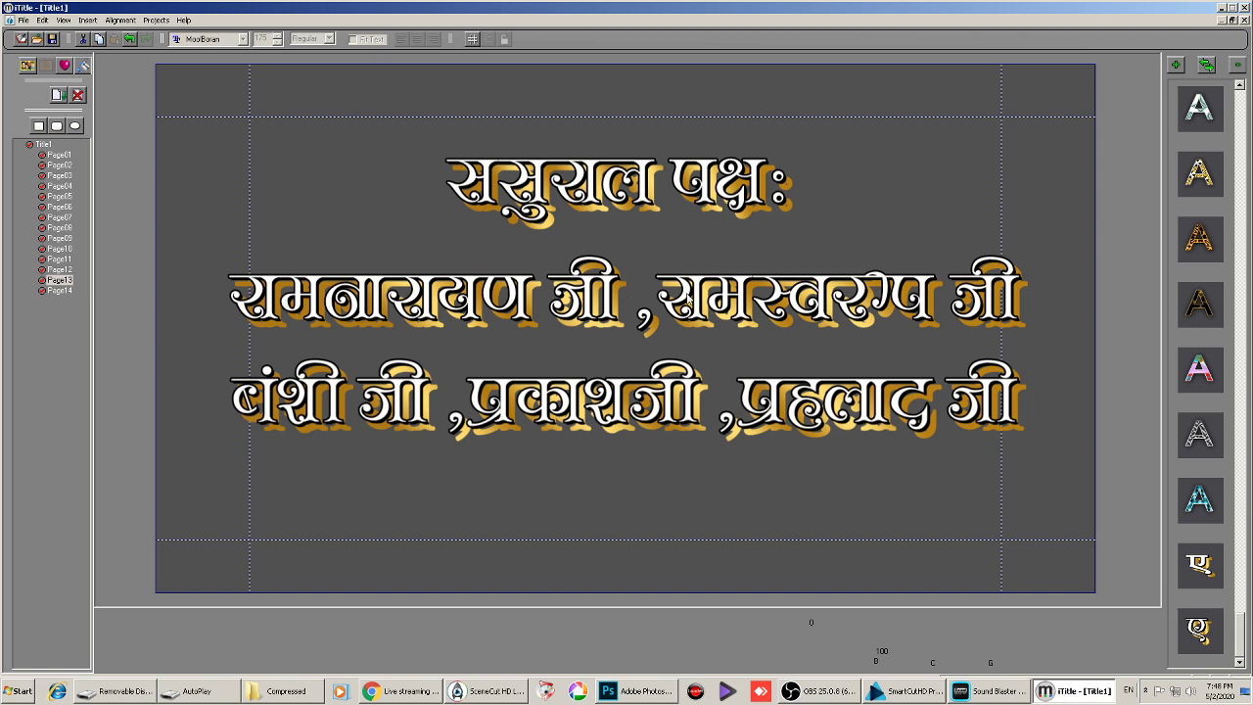
Narrow the first line of names below the heading and reposition it between the vertical safe-area guides
{"action": "left_click", "coordinate": [839, 292]}
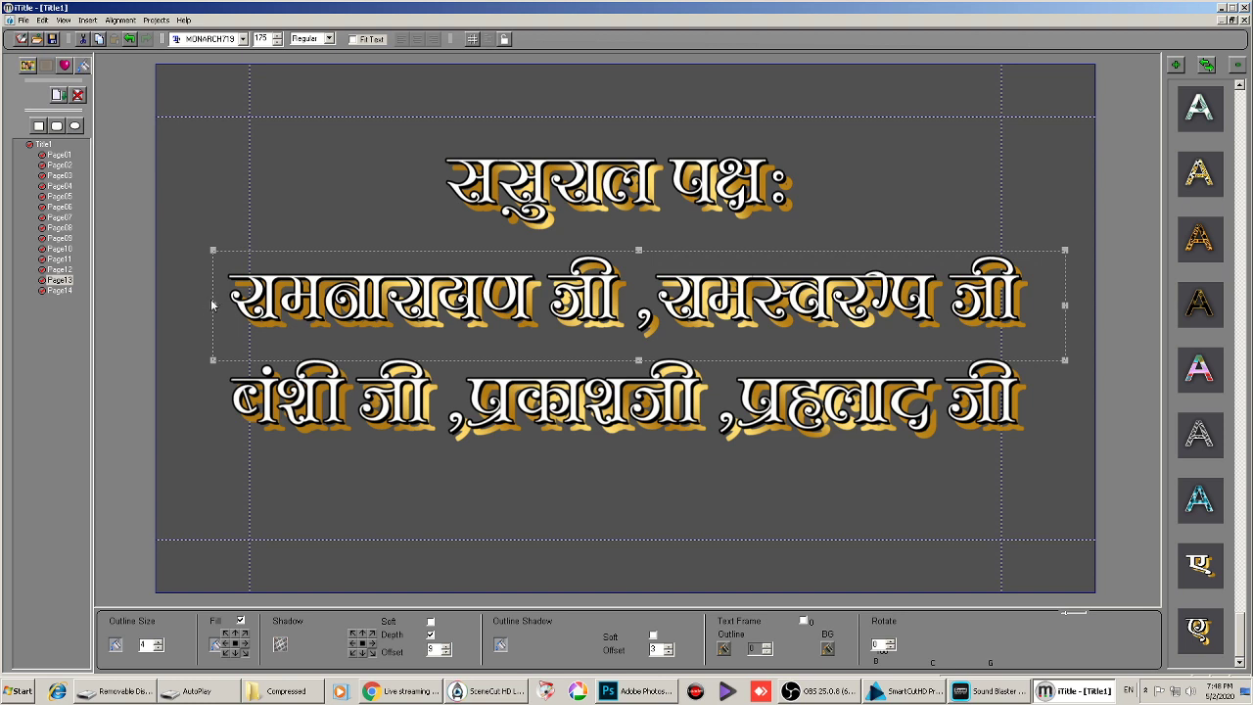
{"action": "left_click_drag", "start_coordinate": [213, 305], "coordinate": [293, 299]}
{"action": "left_click_drag", "start_coordinate": [623, 297], "coordinate": [576, 300]}
Shift the second line of names to the right and split off its last name onto a separate line
{"action": "left_click", "coordinate": [619, 400]}
{"action": "left_click_drag", "start_coordinate": [470, 400], "coordinate": [527, 394]}
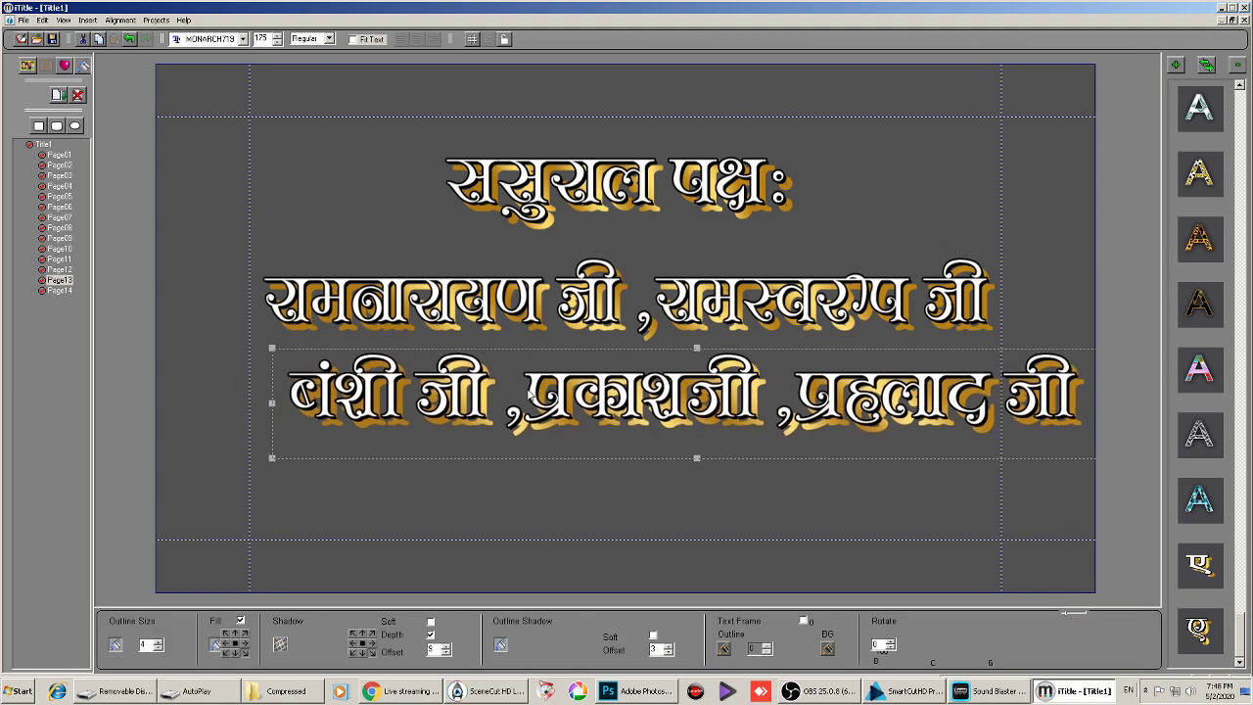
{"action": "left_click", "coordinate": [747, 412]}
{"action": "key", "text": "Right"}
{"action": "key", "text": "Right"}
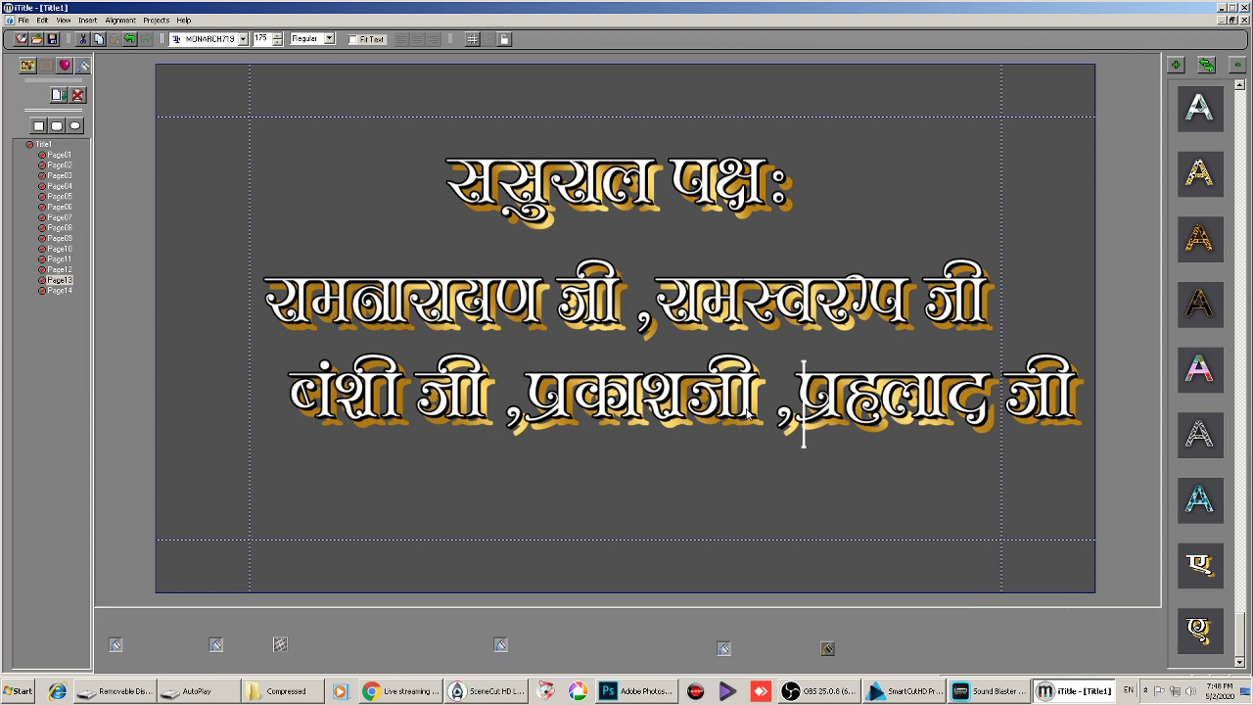
{"action": "key", "text": "Return"}
Reposition the heading and the three name lines so they form an evenly spaced, centred block
{"action": "left_click", "coordinate": [487, 490]}
{"action": "left_click_drag", "start_coordinate": [487, 490], "coordinate": [673, 501]}
{"action": "left_click", "coordinate": [744, 402]}
{"action": "left_click_drag", "start_coordinate": [744, 401], "coordinate": [810, 406]}
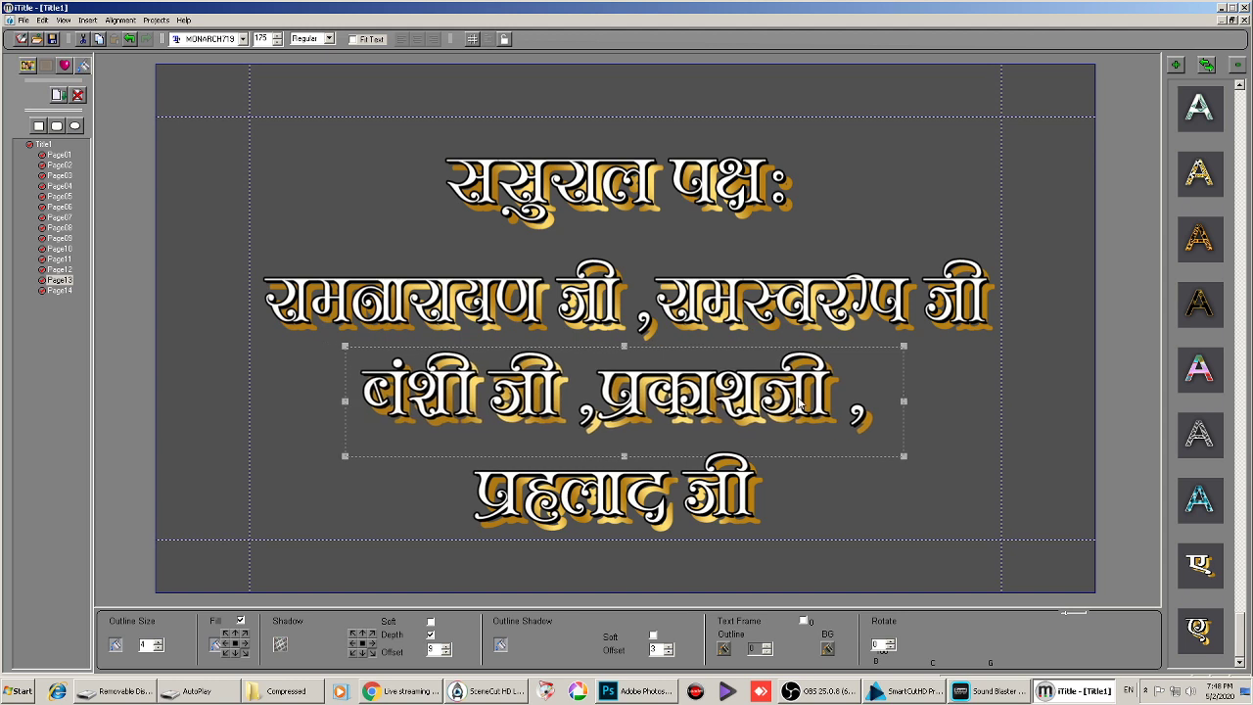
{"action": "left_click_drag", "start_coordinate": [770, 316], "coordinate": [762, 295]}
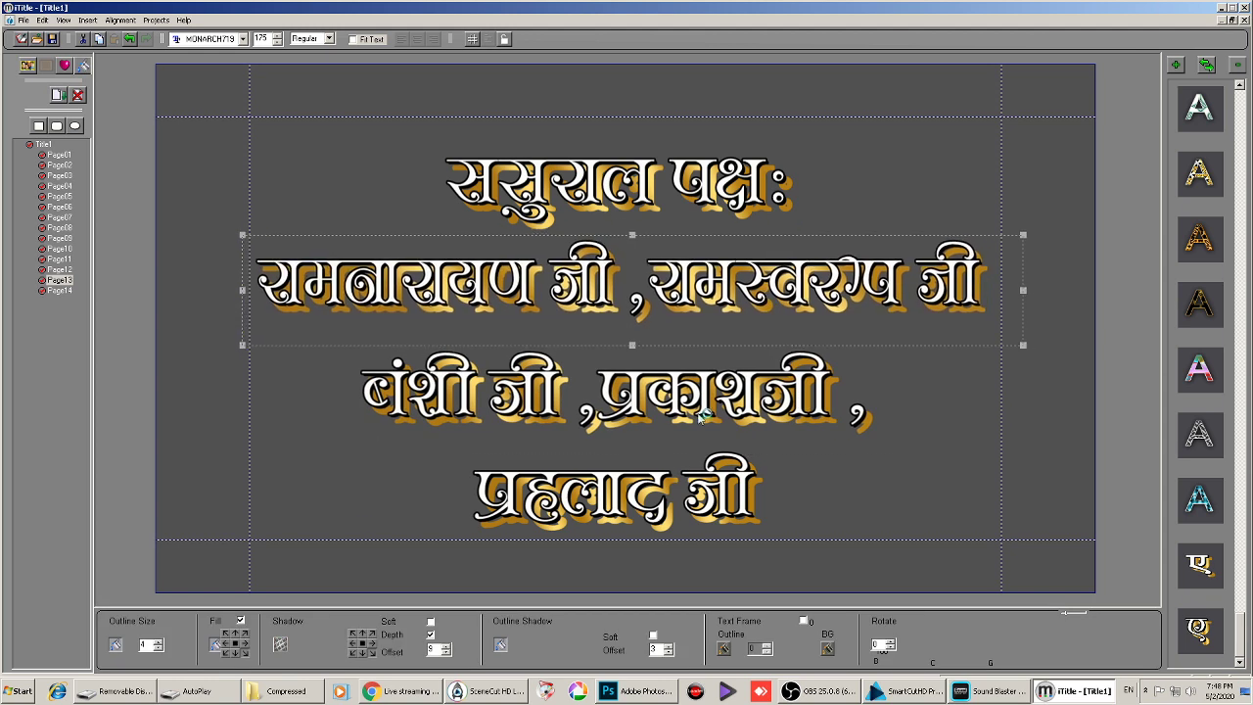
{"action": "left_click_drag", "start_coordinate": [705, 416], "coordinate": [708, 417]}
{"action": "left_click_drag", "start_coordinate": [694, 488], "coordinate": [706, 474]}
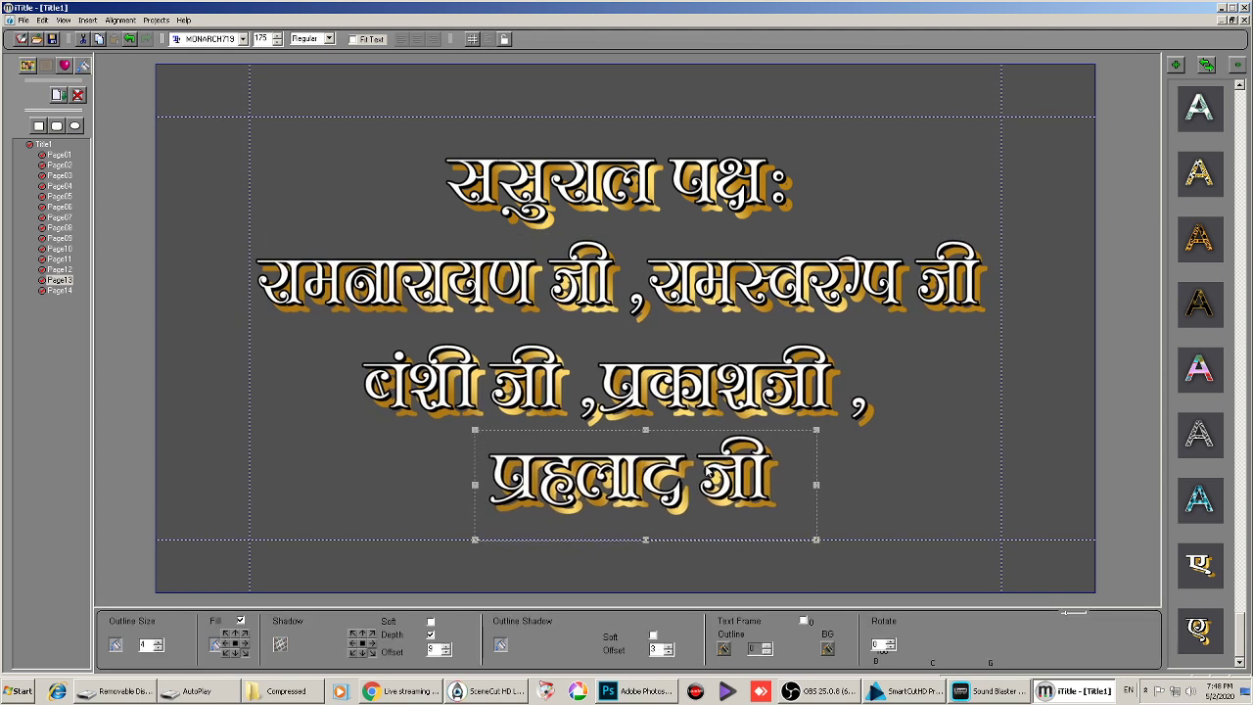
{"action": "left_click_drag", "start_coordinate": [706, 178], "coordinate": [726, 172]}
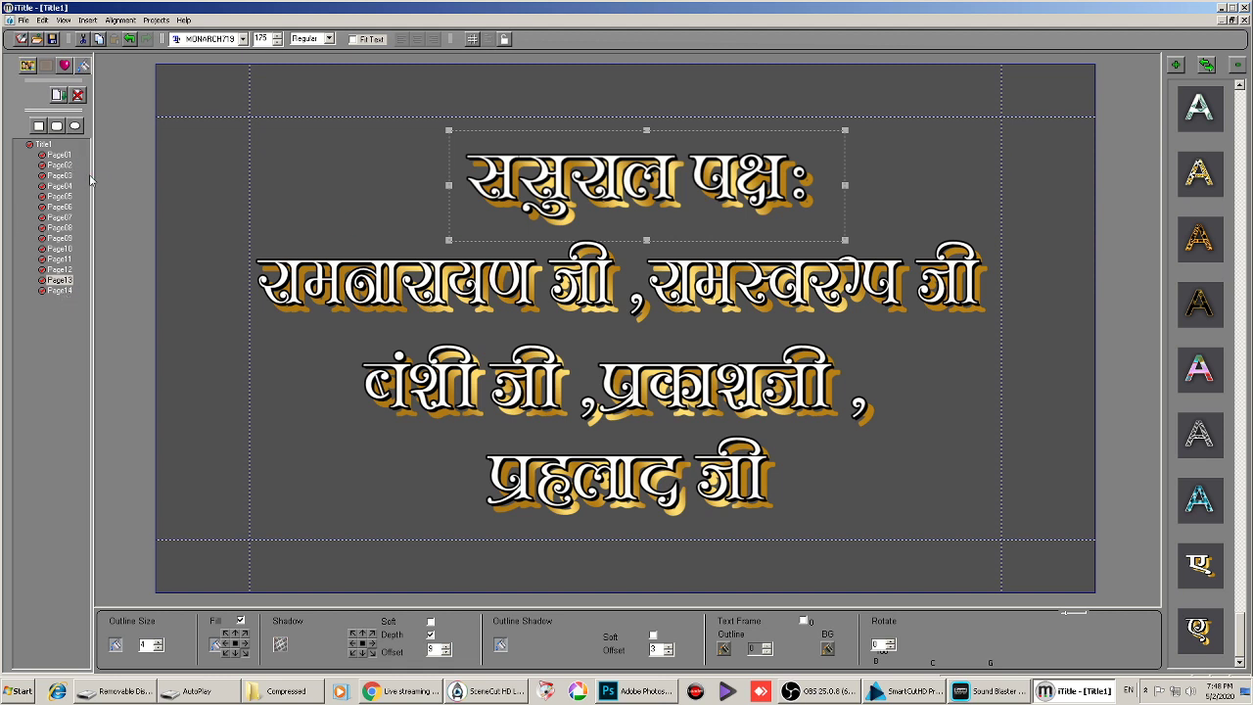
Add a blank page and save the title file as Title1 in the 986 project folder under X:\PROJECTS 2019
{"action": "left_click", "coordinate": [58, 96]}
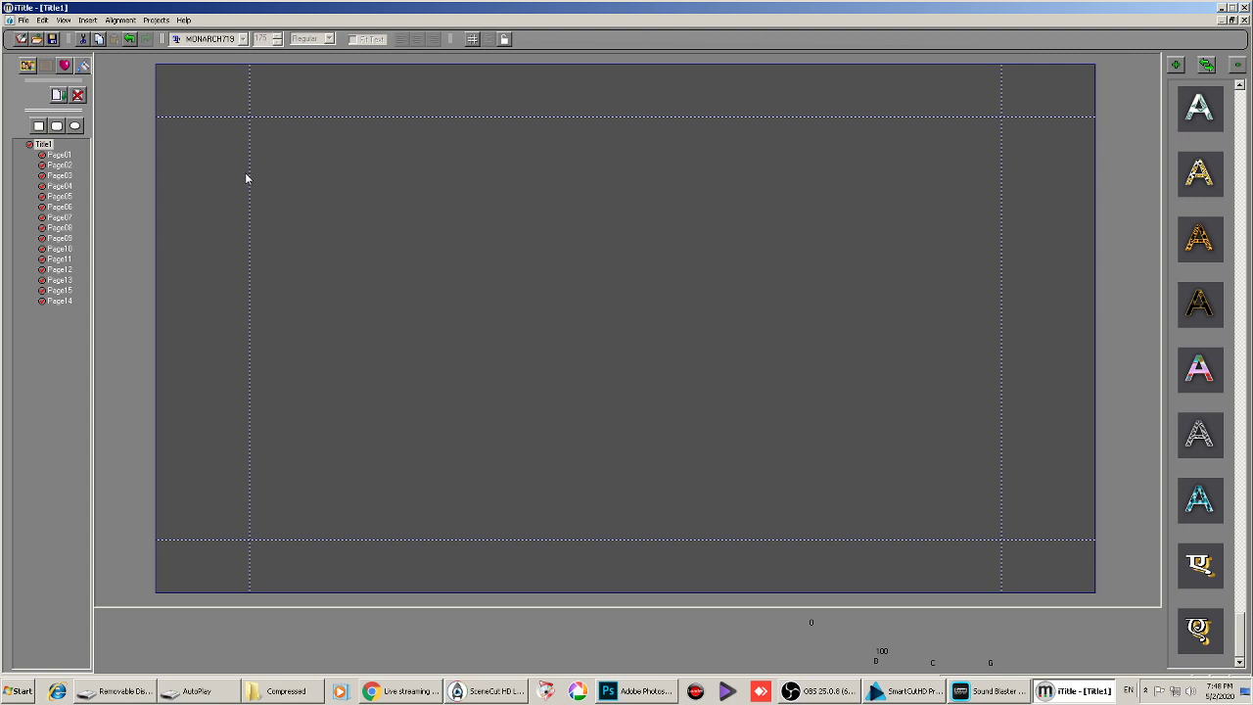
{"action": "left_click", "coordinate": [22, 20]}
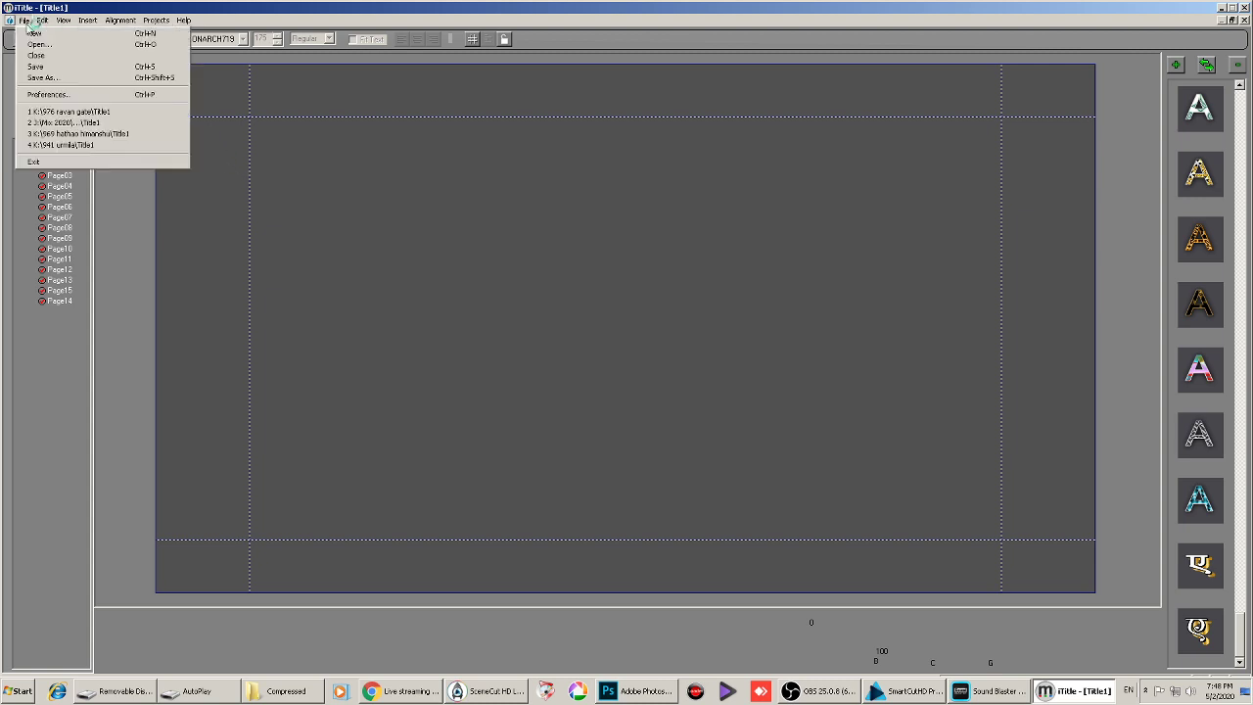
{"action": "left_click", "coordinate": [39, 78]}
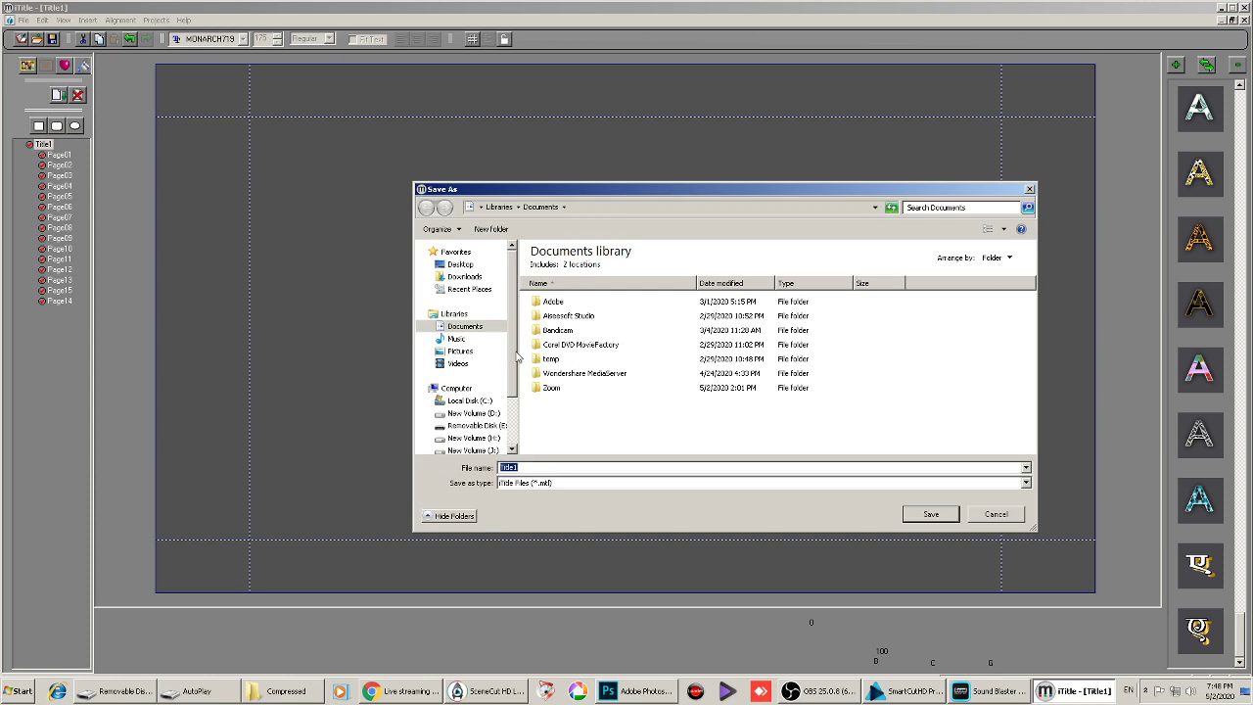
{"action": "scroll", "coordinate": [511, 359], "scroll_direction": "down", "scroll_amount": 2}
{"action": "left_click", "coordinate": [488, 408]}
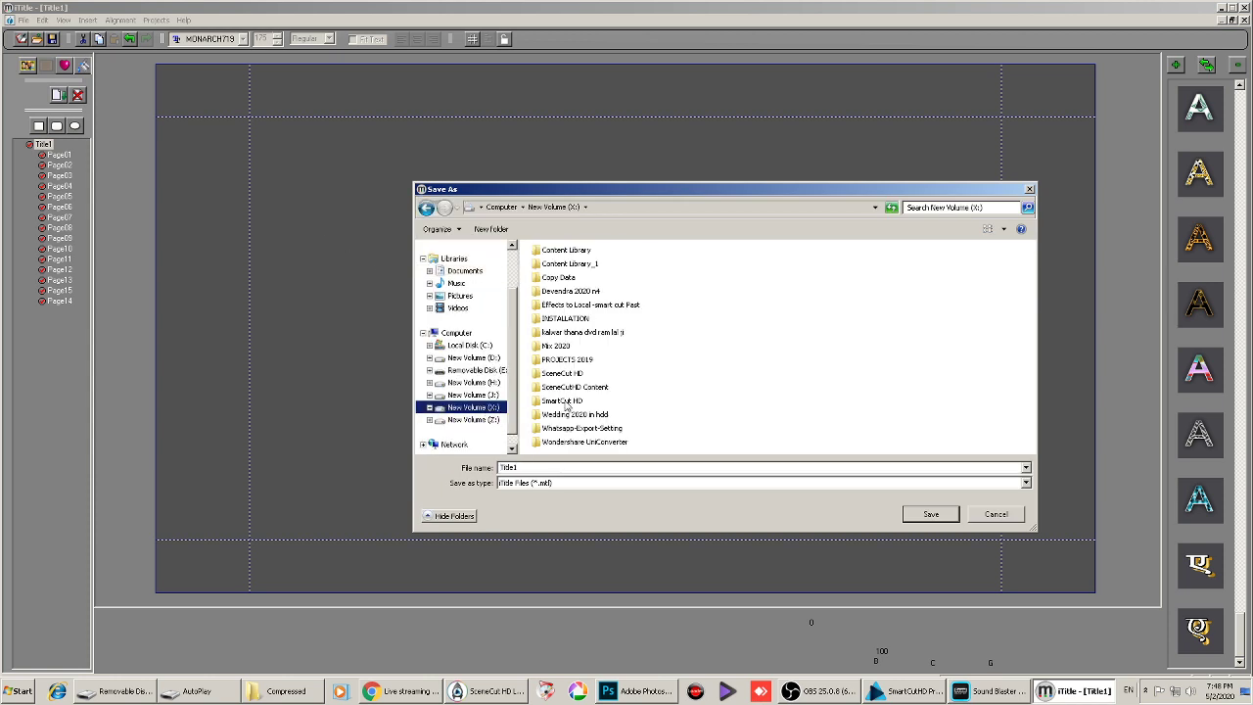
{"action": "double_click", "coordinate": [568, 360]}
{"action": "scroll", "coordinate": [575, 431], "scroll_direction": "down", "scroll_amount": 10}
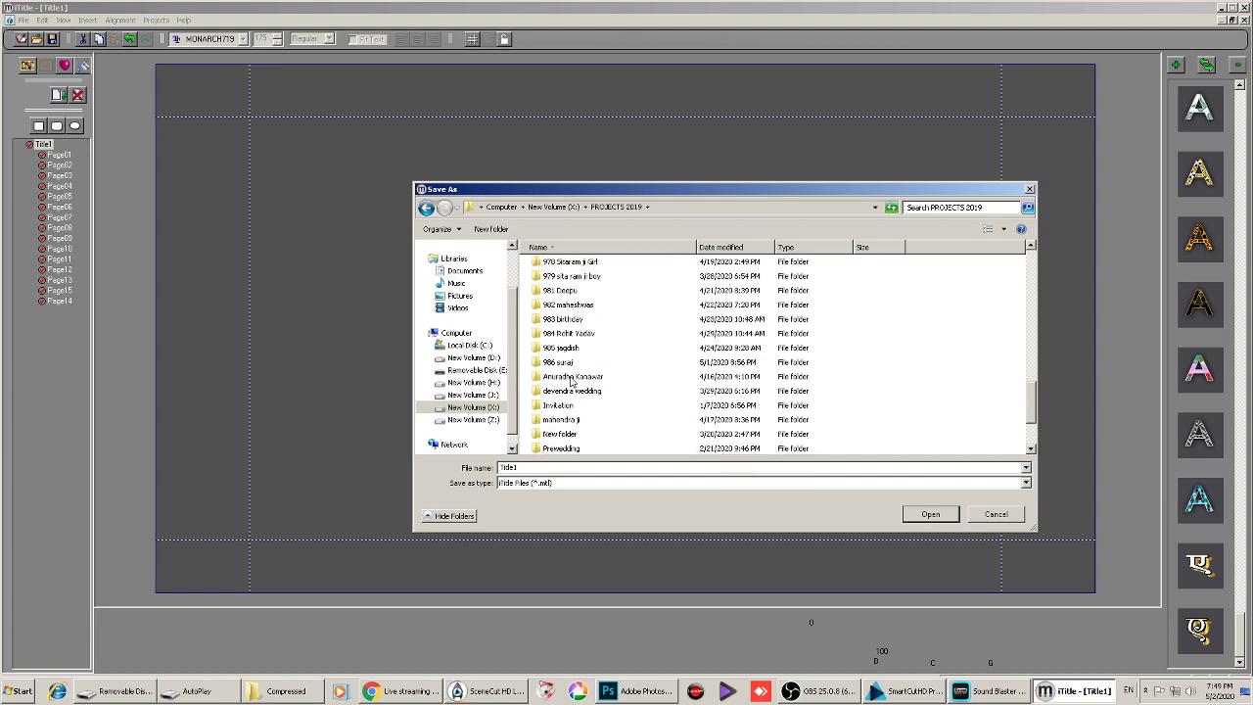
{"action": "double_click", "coordinate": [554, 364]}
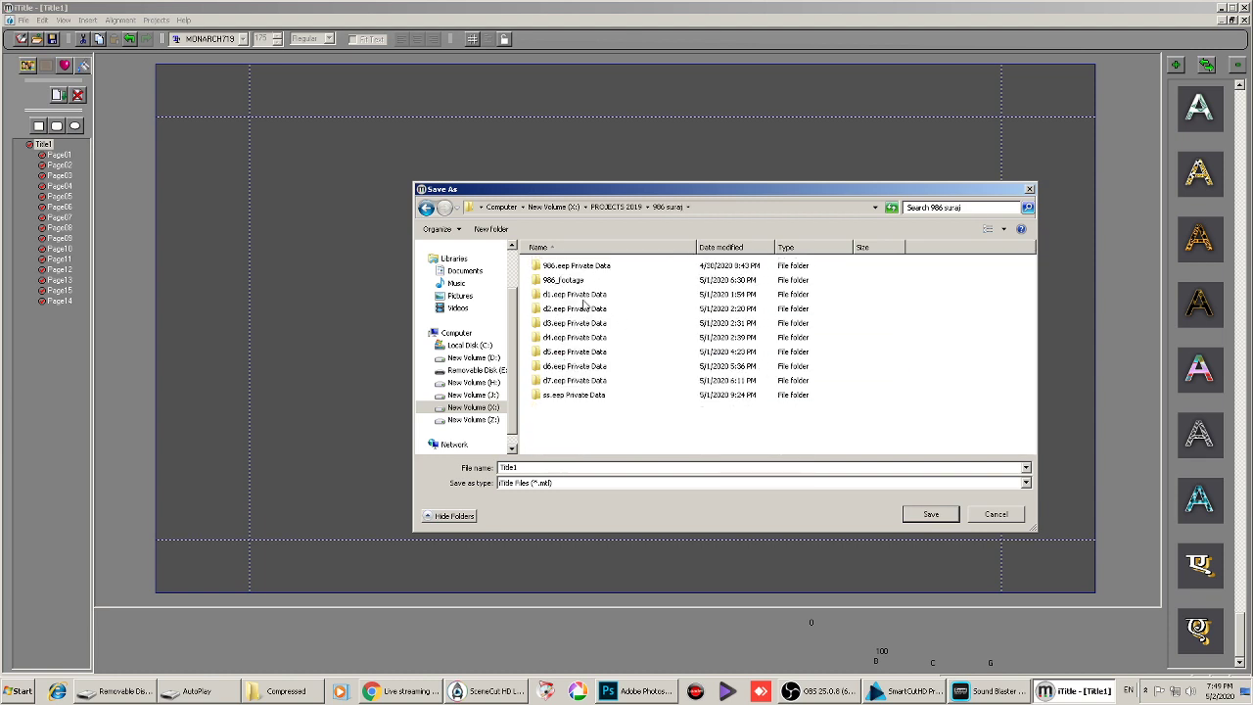
{"action": "left_click", "coordinate": [926, 514]}
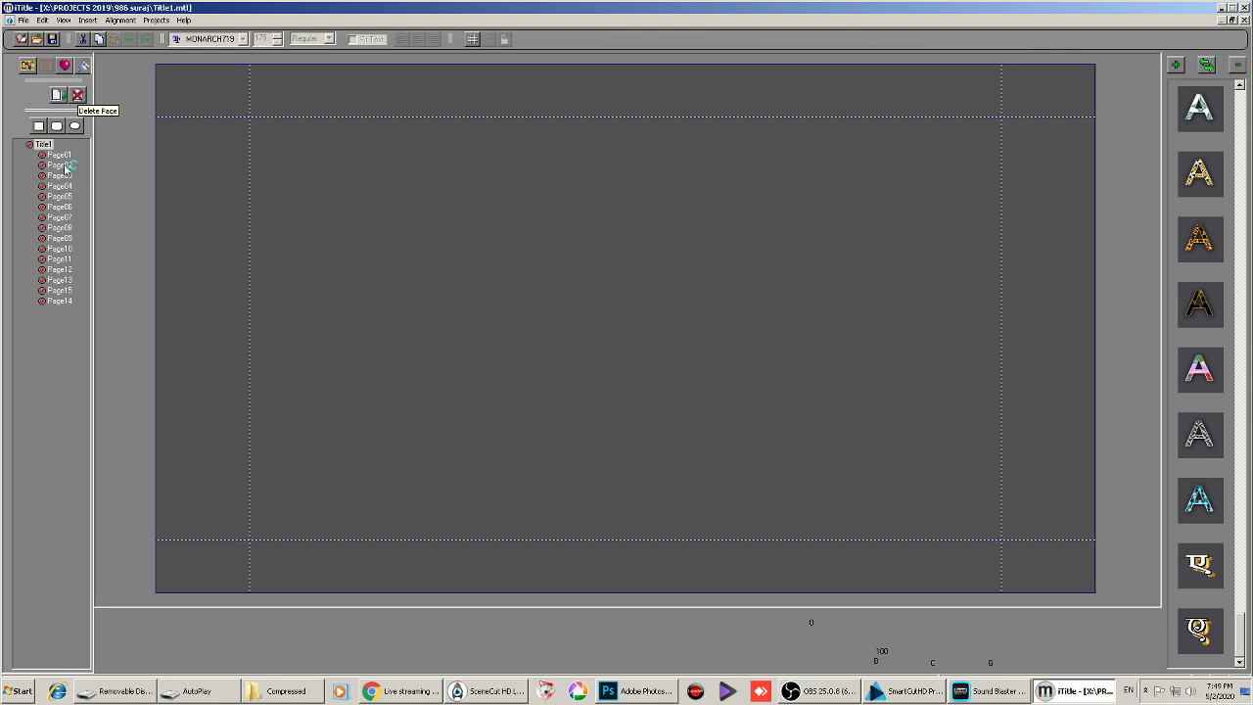
Draw a rectangle in the upper-left area of the blank page and delete it
{"action": "left_click", "coordinate": [65, 301]}
{"action": "left_click", "coordinate": [64, 291]}
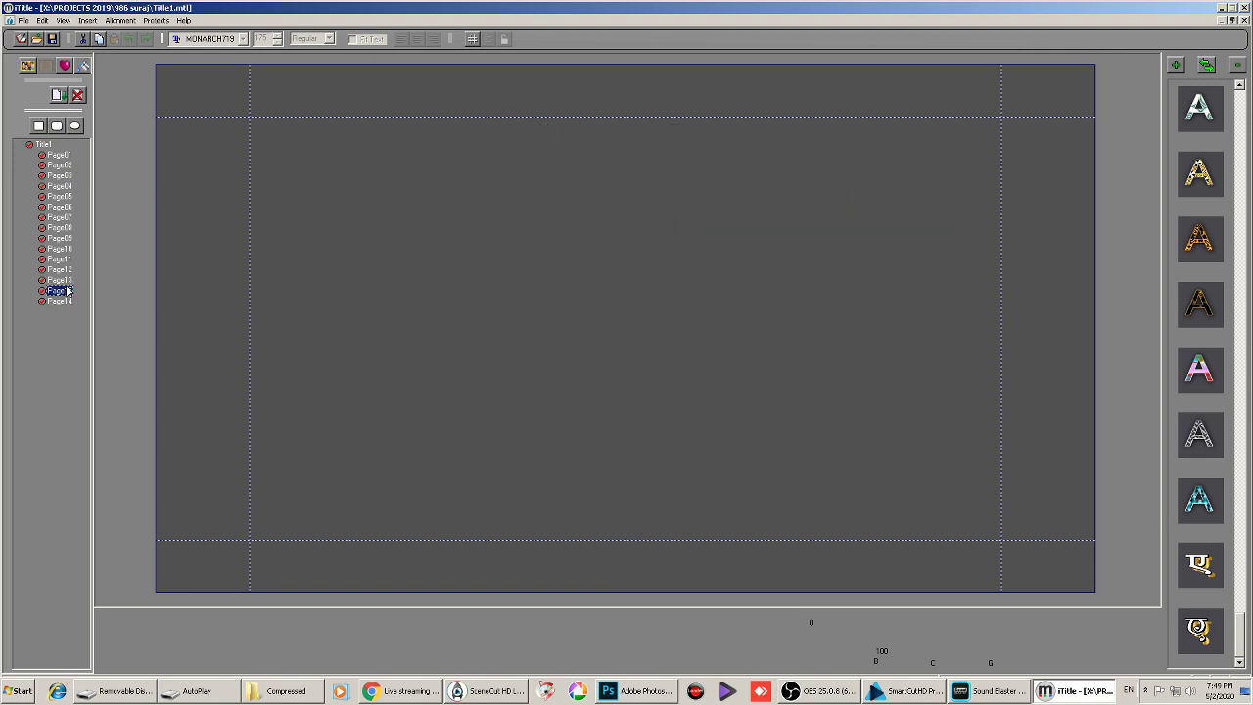
{"action": "left_click", "coordinate": [64, 291]}
{"action": "left_click", "coordinate": [38, 125]}
{"action": "mouse_move", "coordinate": [296, 181]}
{"action": "left_mouse_down"}
{"action": "mouse_move", "coordinate": [406, 258]}
{"action": "mouse_move", "coordinate": [495, 277]}
{"action": "mouse_move", "coordinate": [486, 288]}
{"action": "left_mouse_up"}
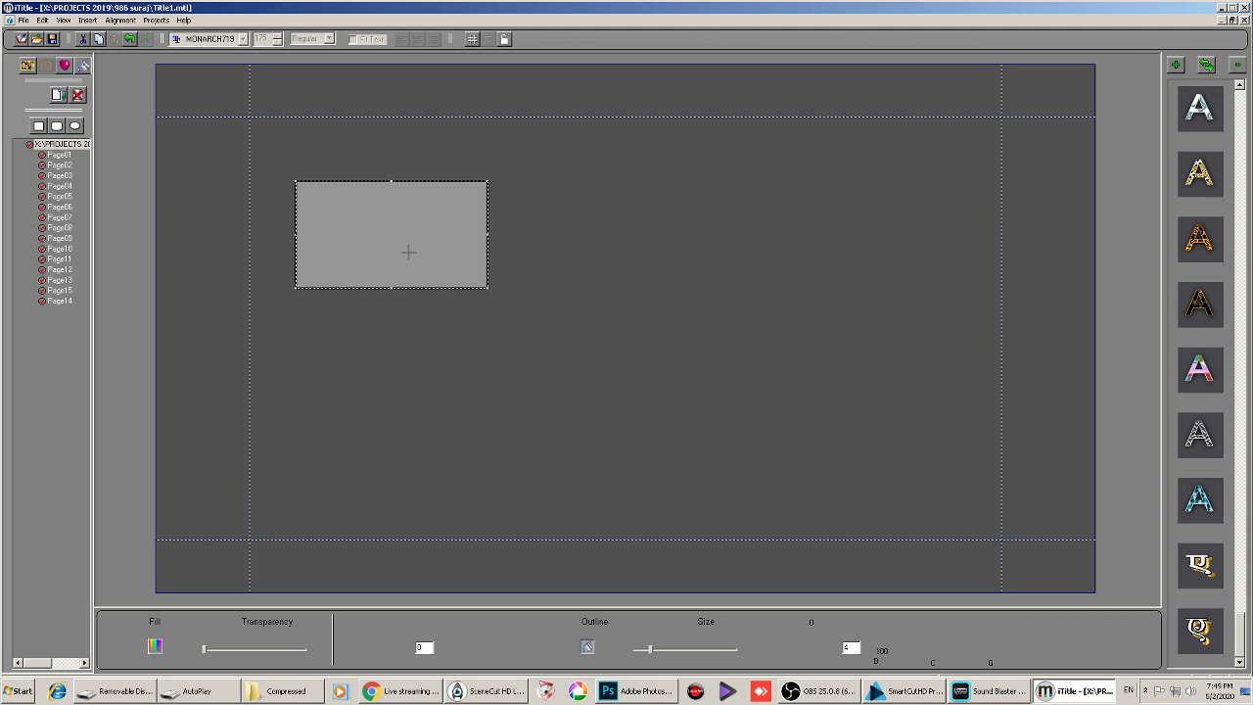
{"action": "left_click", "coordinate": [568, 252]}
{"action": "left_click", "coordinate": [412, 246]}
{"action": "key", "text": "Delete"}
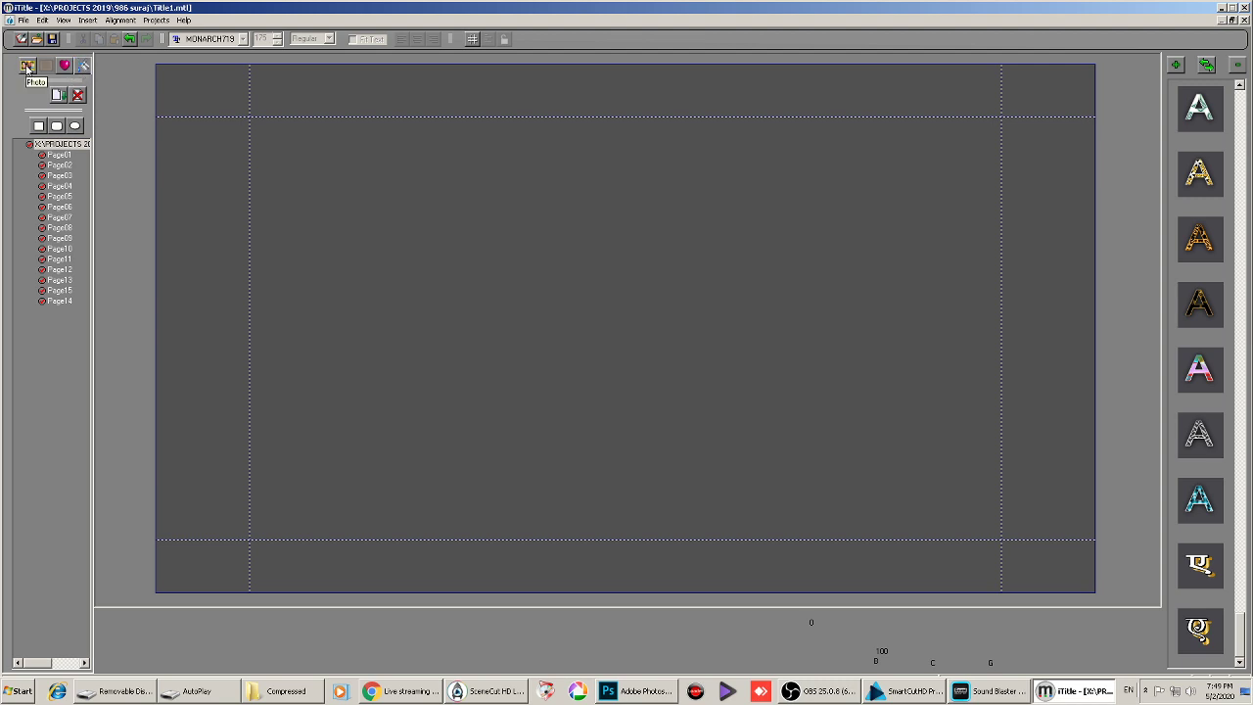
Browse the clipart library's Gujarati, heart and Hindi categories and close it without inserting anything
{"action": "left_click", "coordinate": [65, 66]}
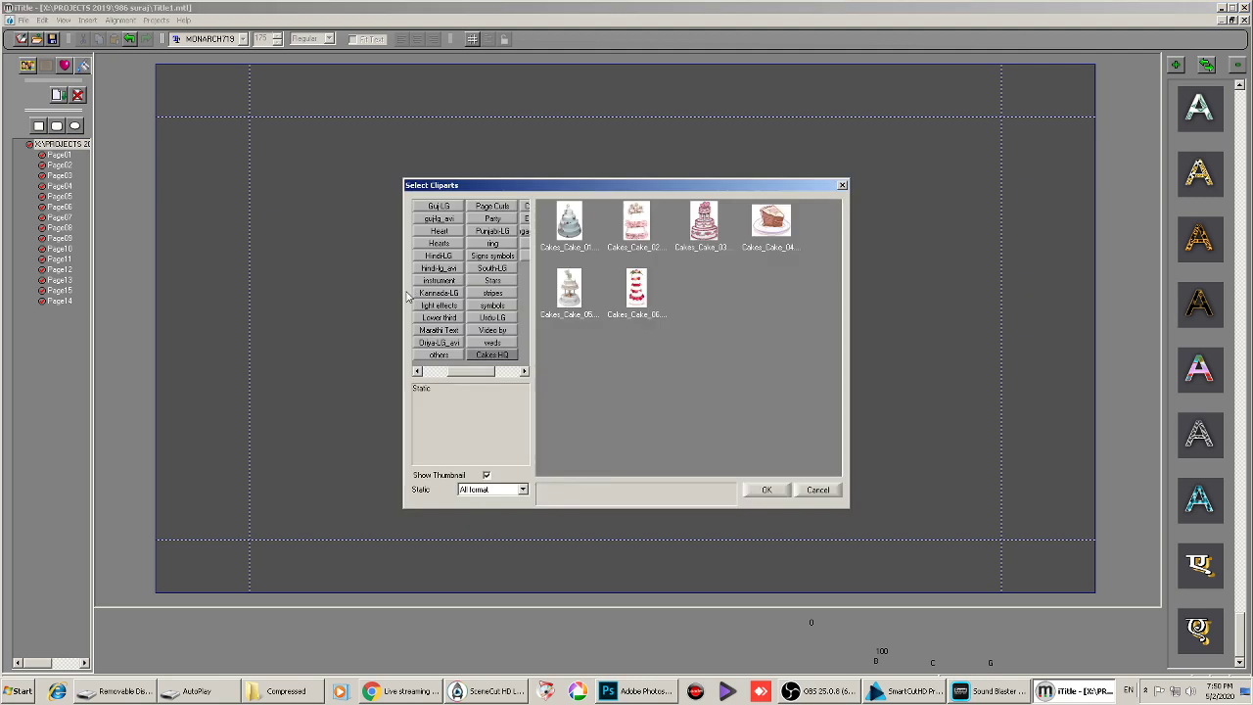
{"action": "left_click", "coordinate": [448, 205]}
{"action": "left_click", "coordinate": [441, 219]}
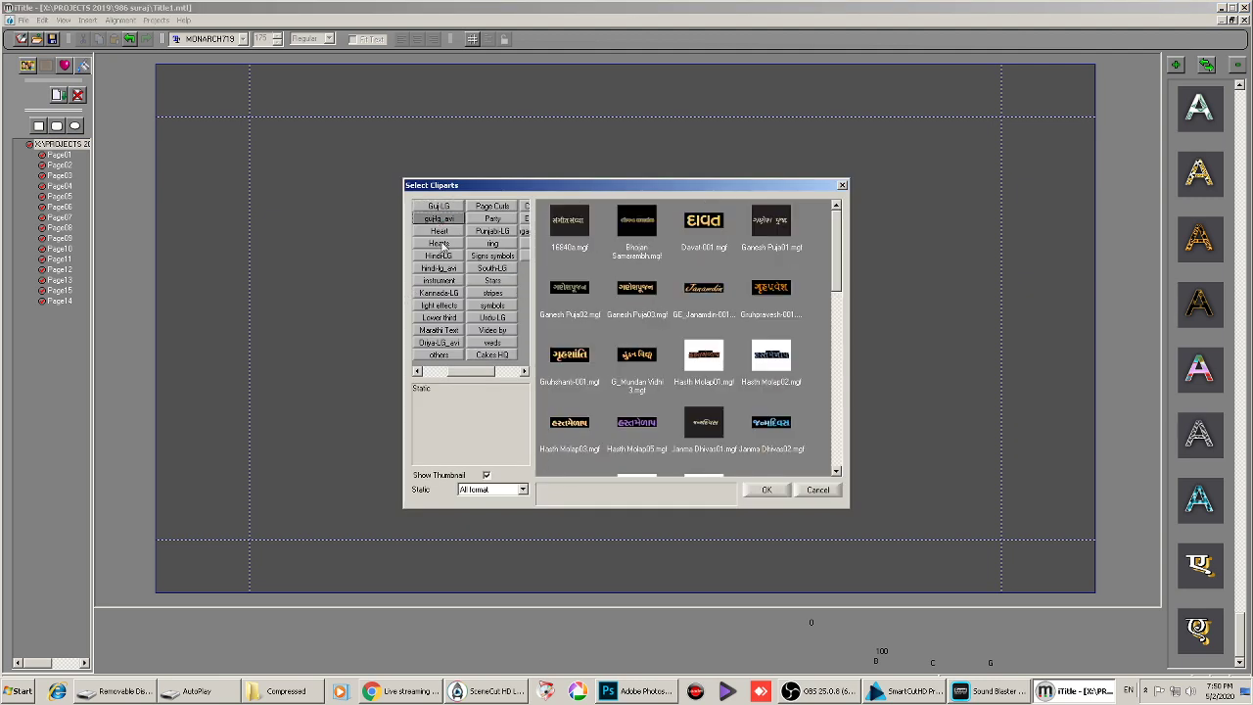
{"action": "left_click", "coordinate": [440, 243]}
{"action": "left_click", "coordinate": [446, 231]}
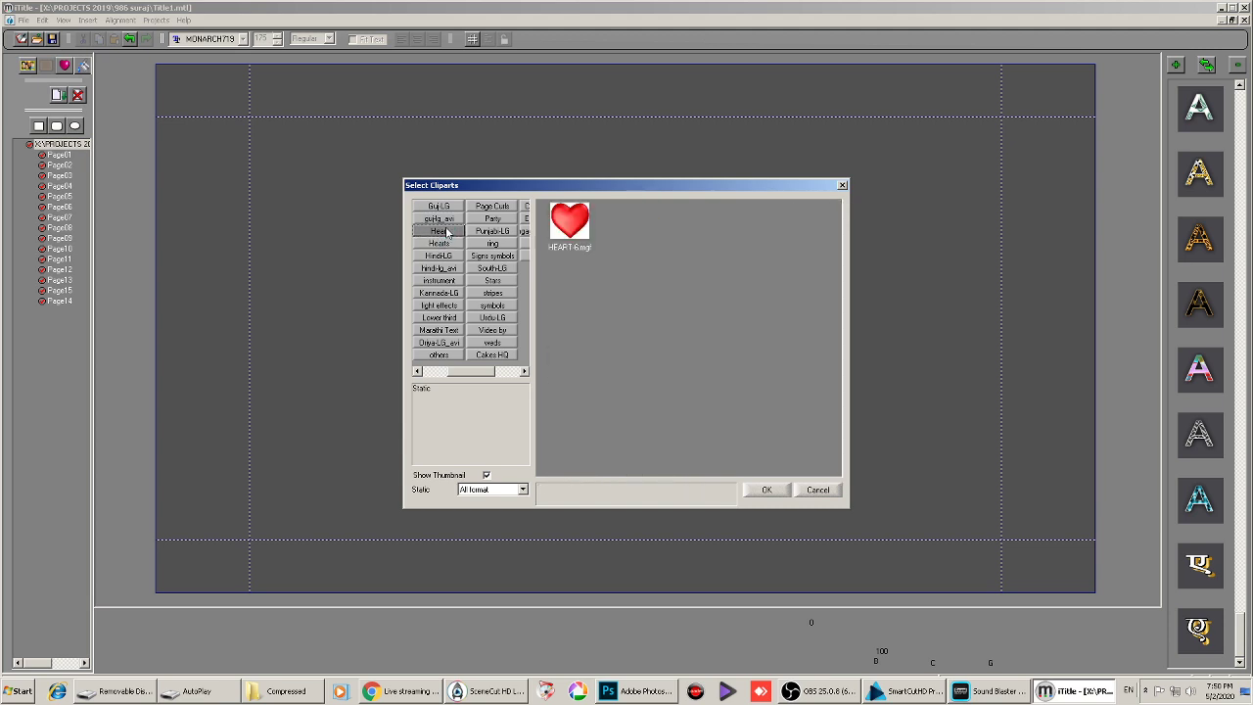
{"action": "left_click", "coordinate": [449, 256]}
{"action": "left_click", "coordinate": [449, 270]}
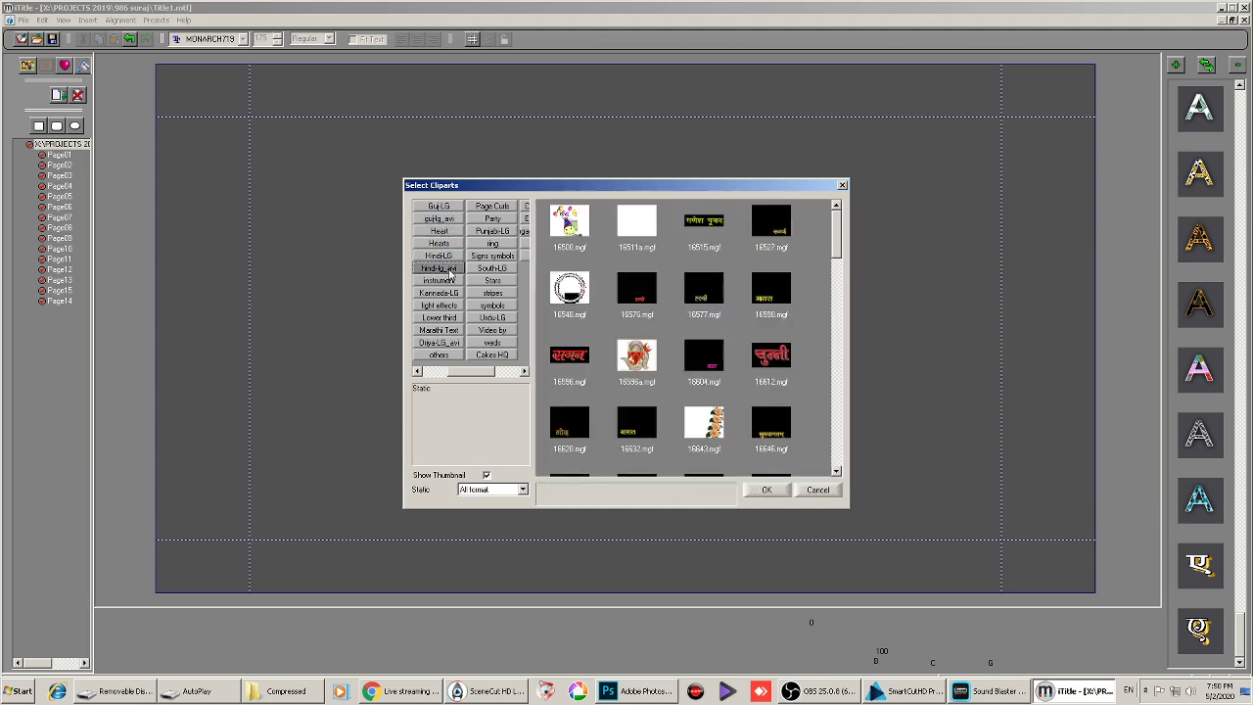
{"action": "left_click", "coordinate": [820, 491]}
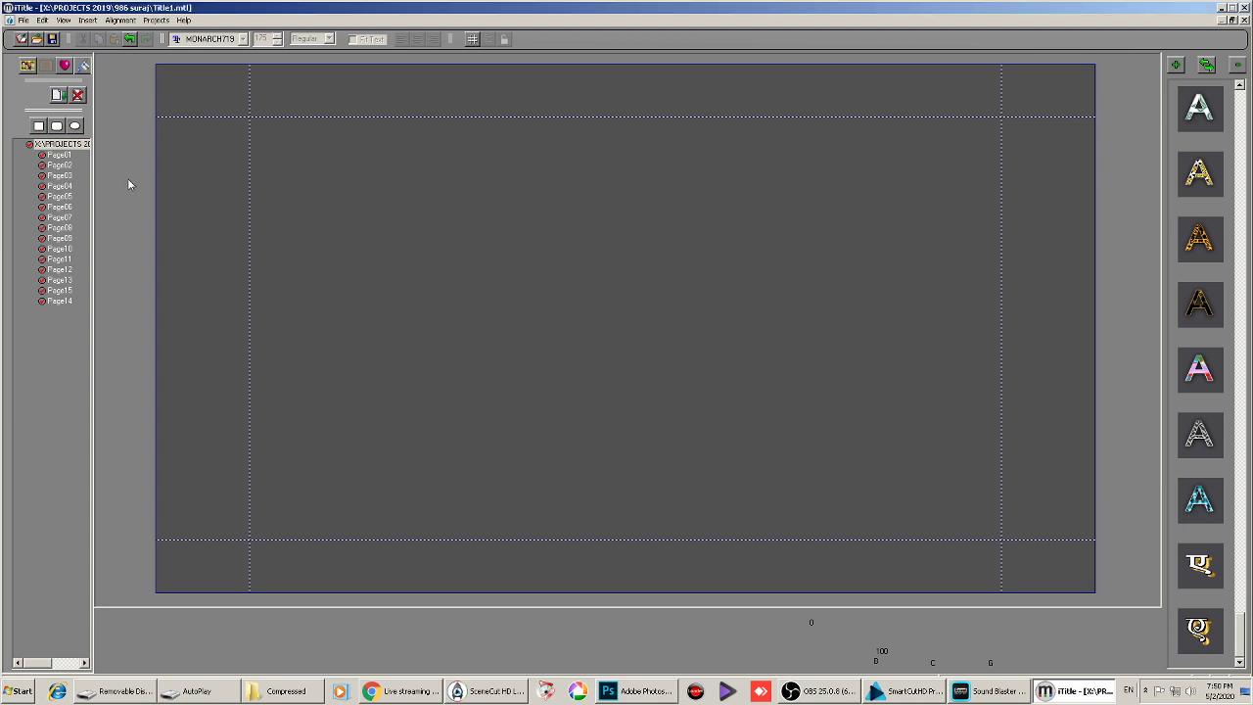
Look through the SmartCut HD photo library and close it without choosing a photo
{"action": "left_click", "coordinate": [29, 67]}
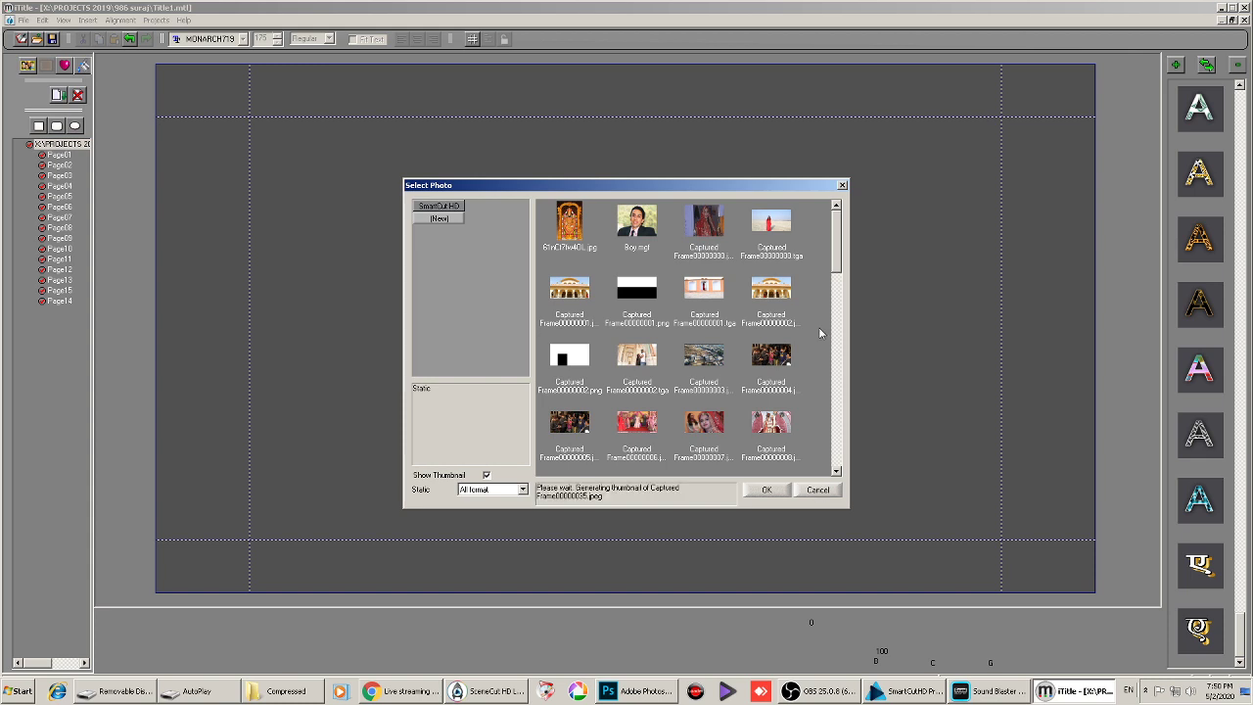
{"action": "mouse_move", "coordinate": [839, 251]}
{"action": "left_mouse_down"}
{"action": "mouse_move", "coordinate": [846, 464]}
{"action": "mouse_move", "coordinate": [852, 240]}
{"action": "left_mouse_up"}
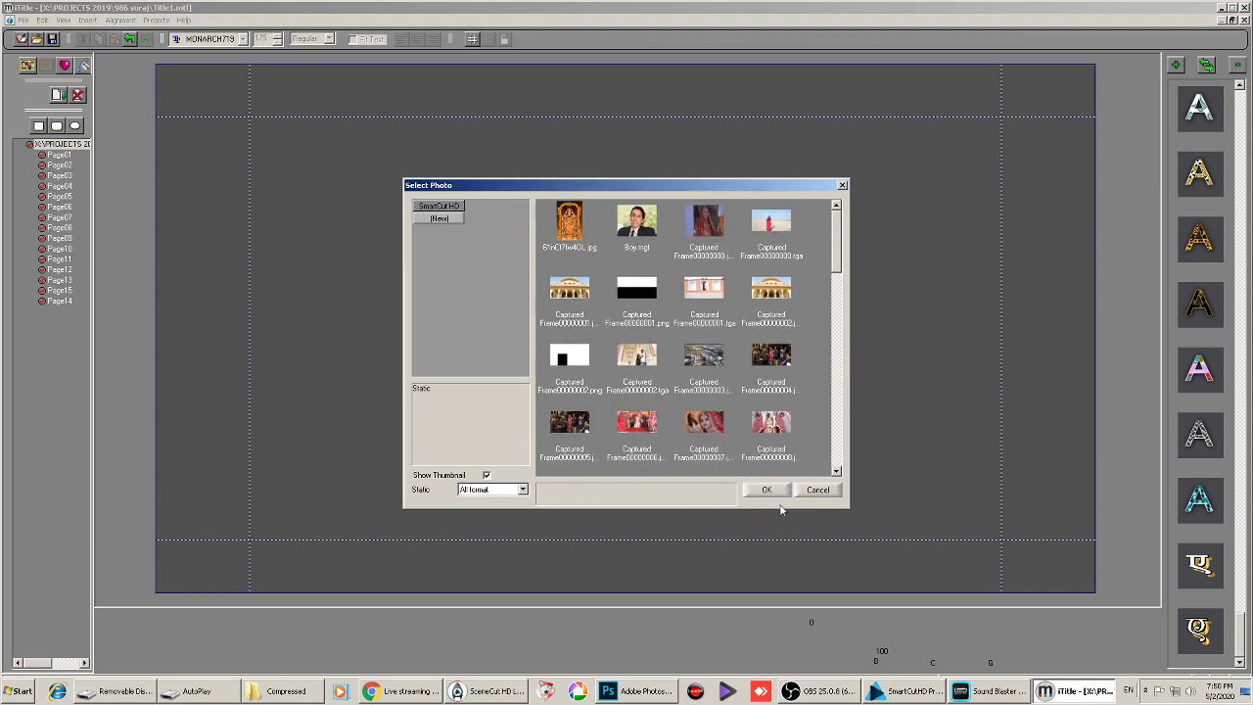
{"action": "left_click", "coordinate": [817, 489]}
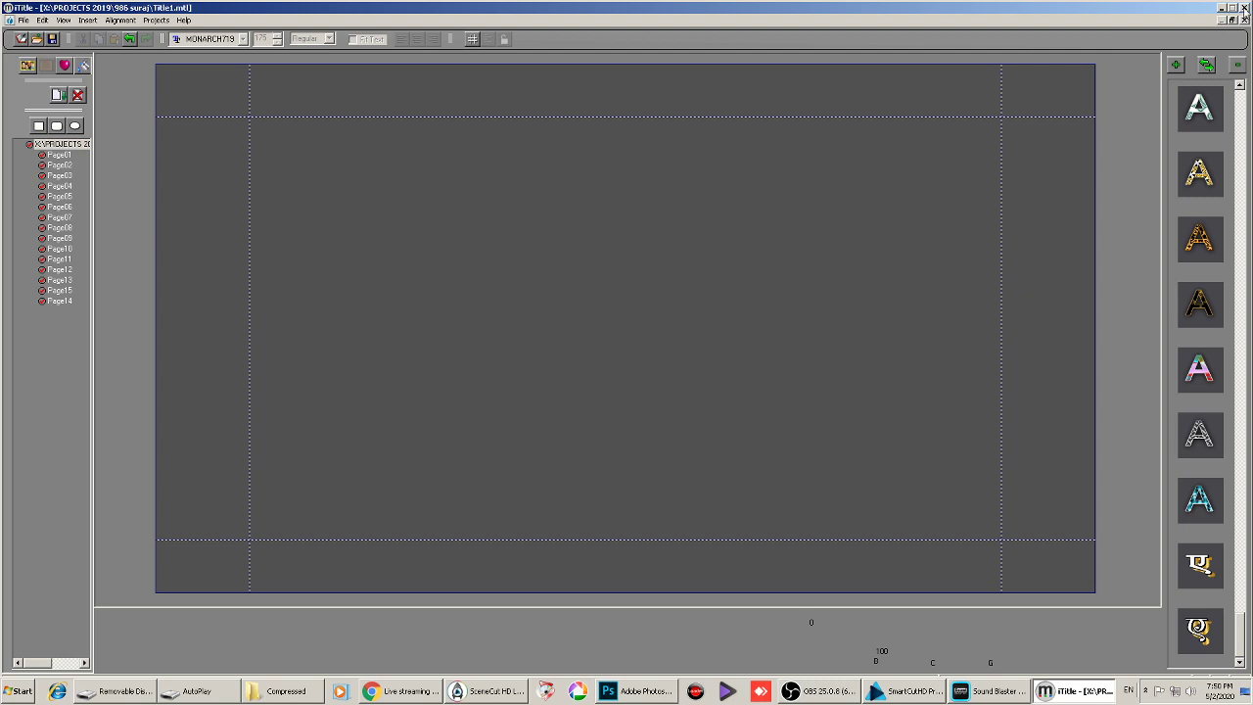
Exit the titling program
{"action": "left_click", "coordinate": [22, 22]}
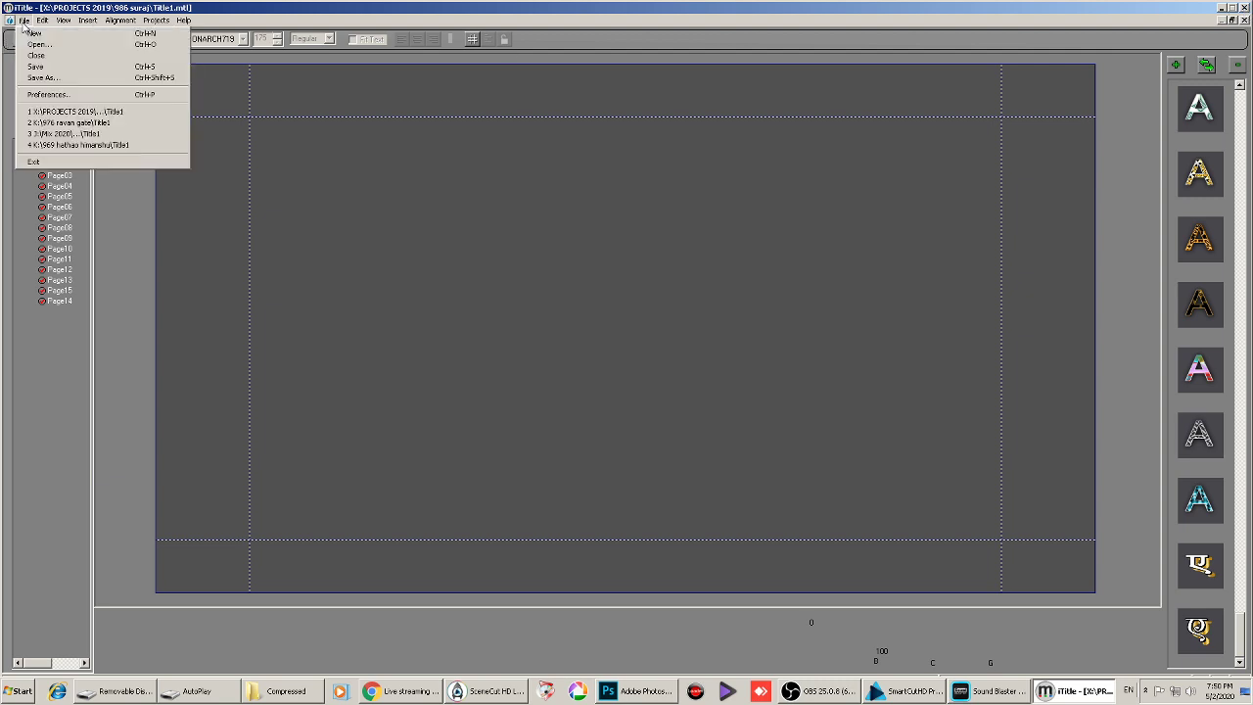
{"action": "left_click", "coordinate": [34, 161]}
{"action": "left_click", "coordinate": [592, 378]}
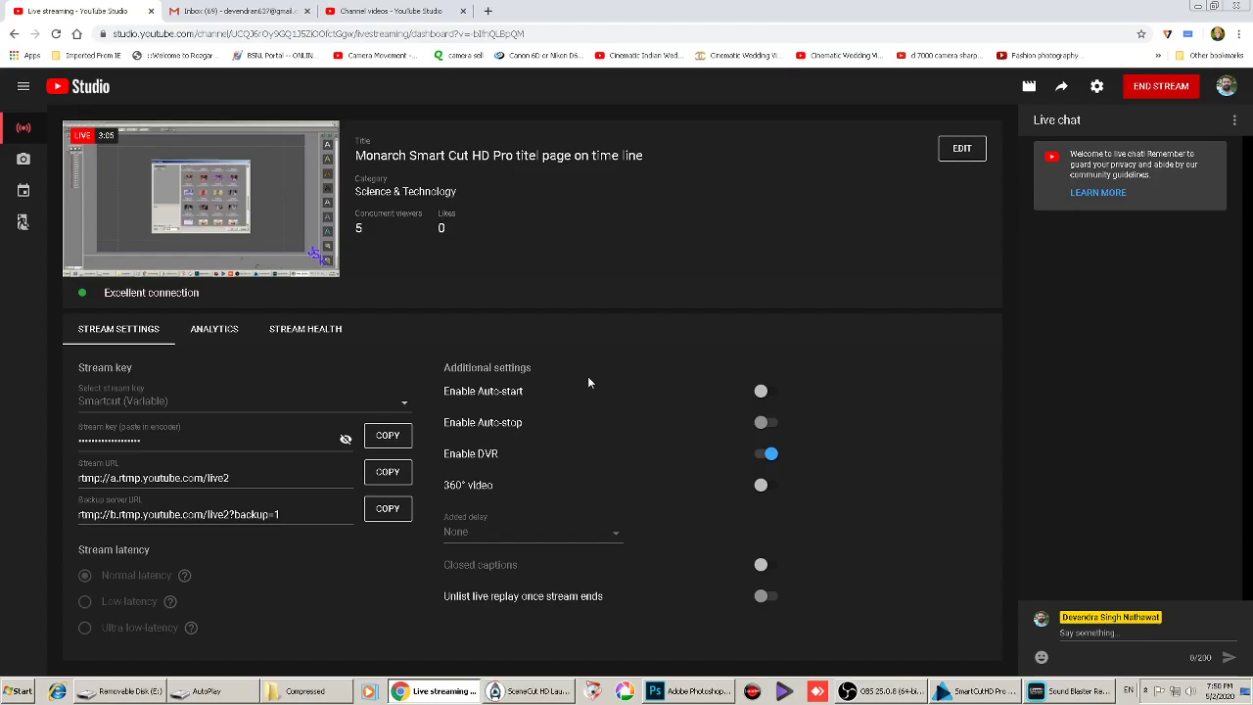
Switch to SmartCutHD Pro and start importing timeline clips into the bin
{"action": "left_click", "coordinate": [939, 693]}
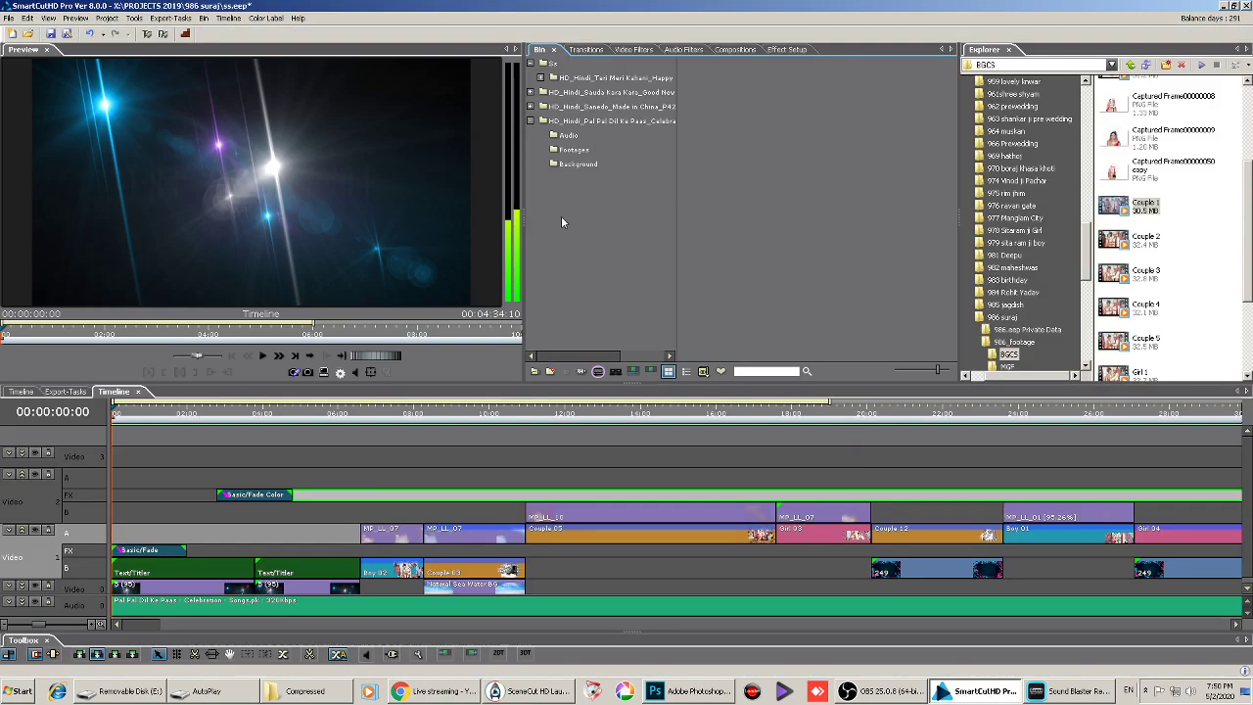
{"action": "right_click", "coordinate": [776, 190]}
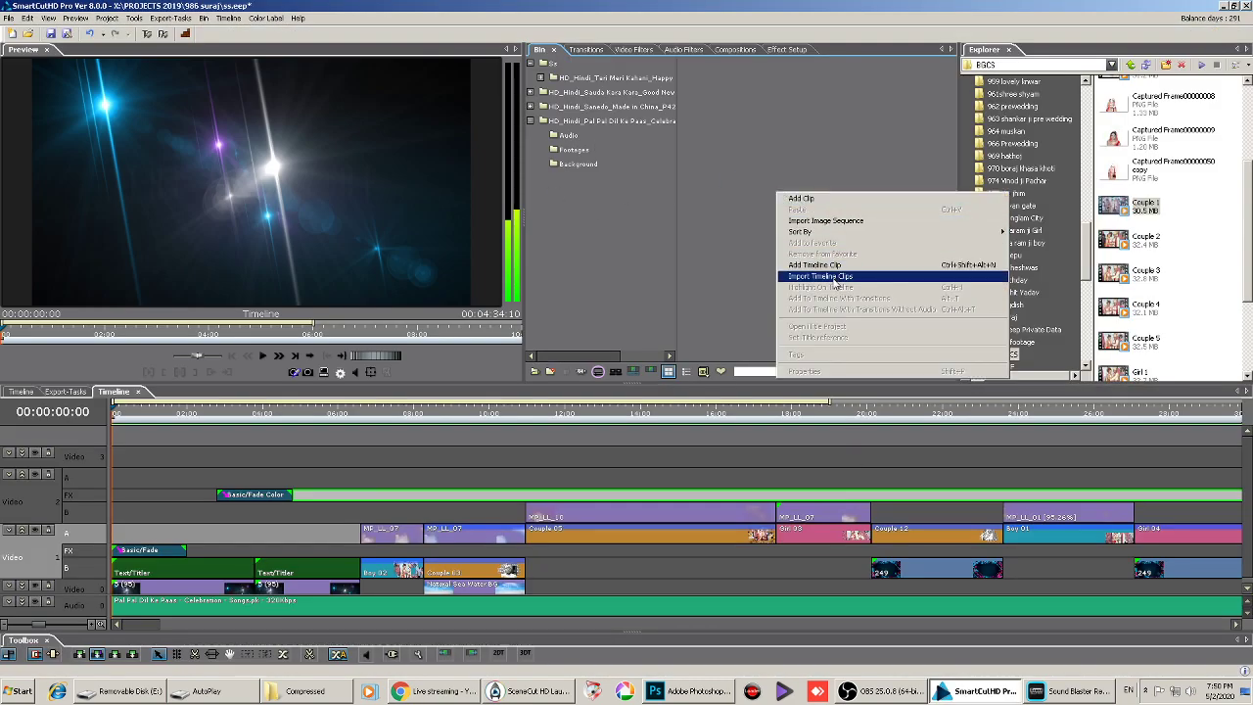
{"action": "left_click", "coordinate": [791, 279]}
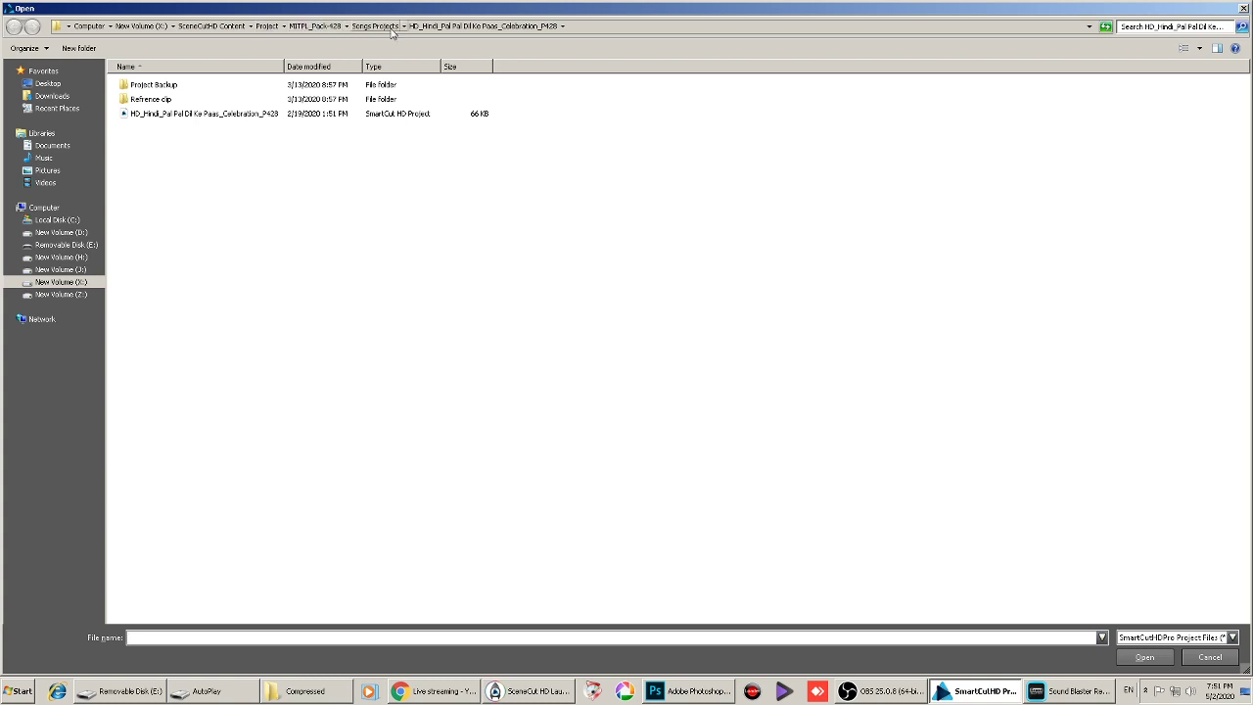
{"action": "left_click", "coordinate": [305, 30]}
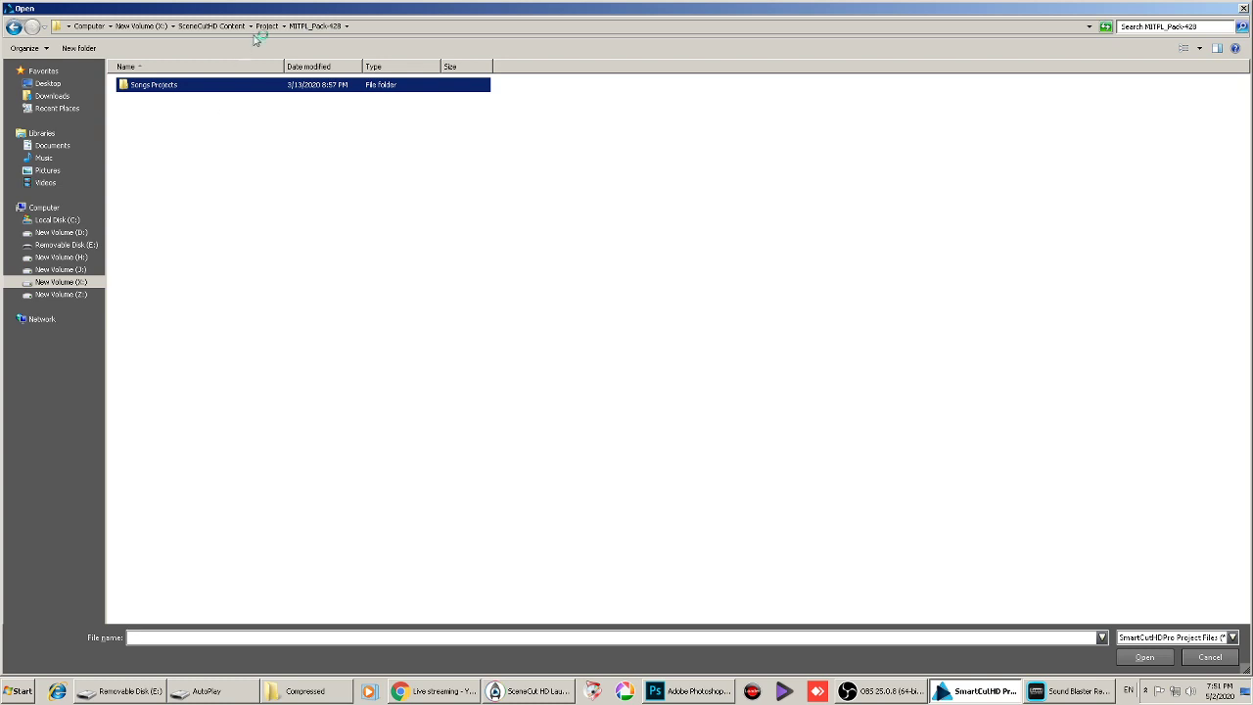
{"action": "left_click", "coordinate": [264, 29]}
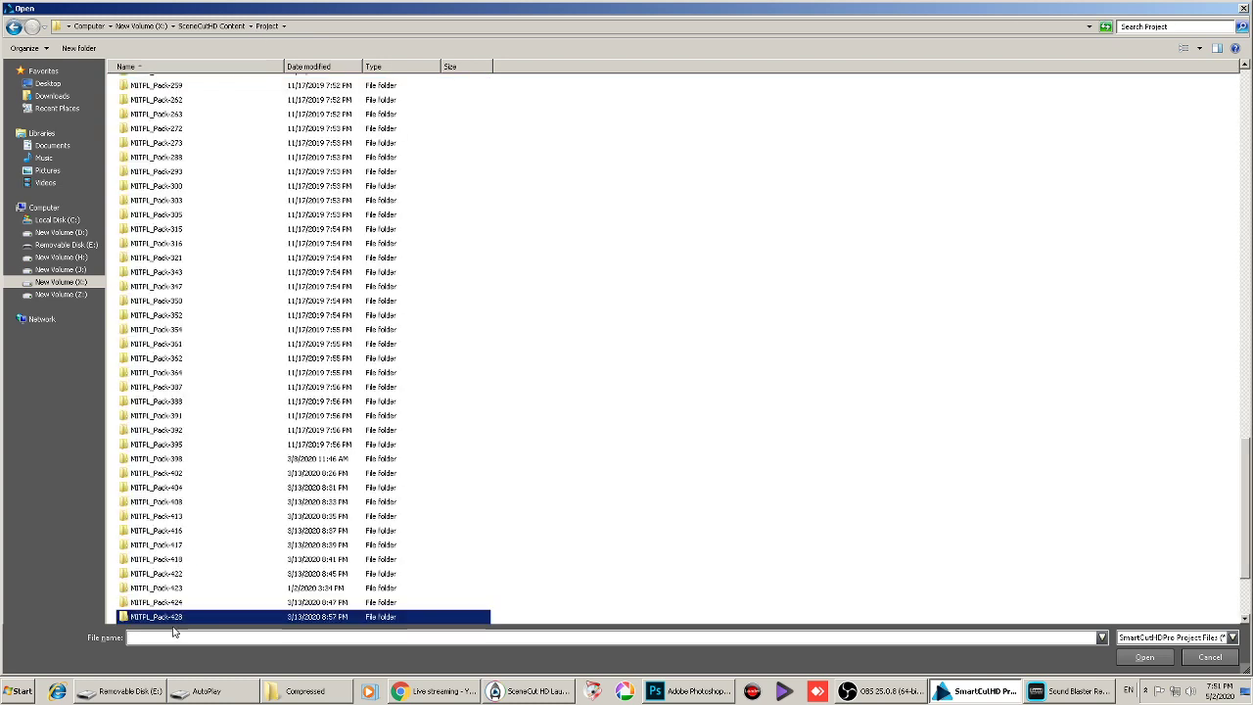
{"action": "scroll", "coordinate": [181, 591], "scroll_direction": "down", "scroll_amount": 3}
{"action": "double_click", "coordinate": [177, 503]}
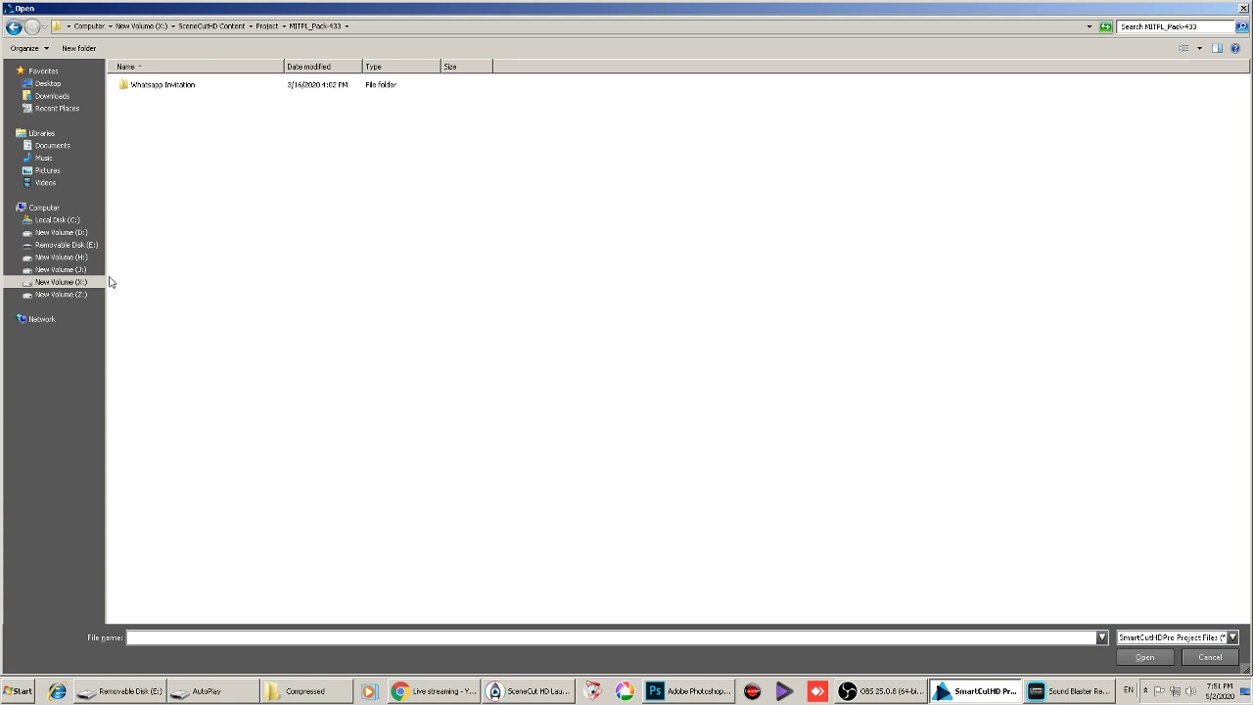
Browse drive X: to SceneCutHD Content, Project, MITPL_Pack-439 and open its Title Projects folder
{"action": "left_click", "coordinate": [74, 283]}
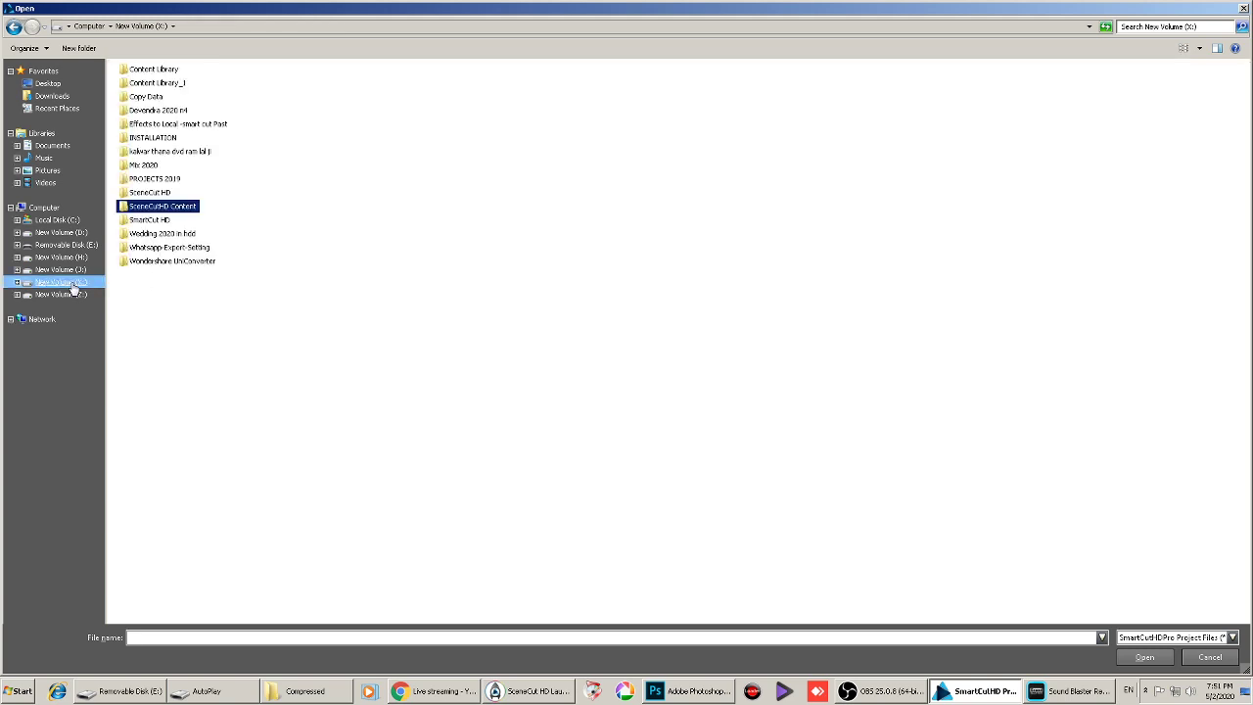
{"action": "double_click", "coordinate": [189, 210]}
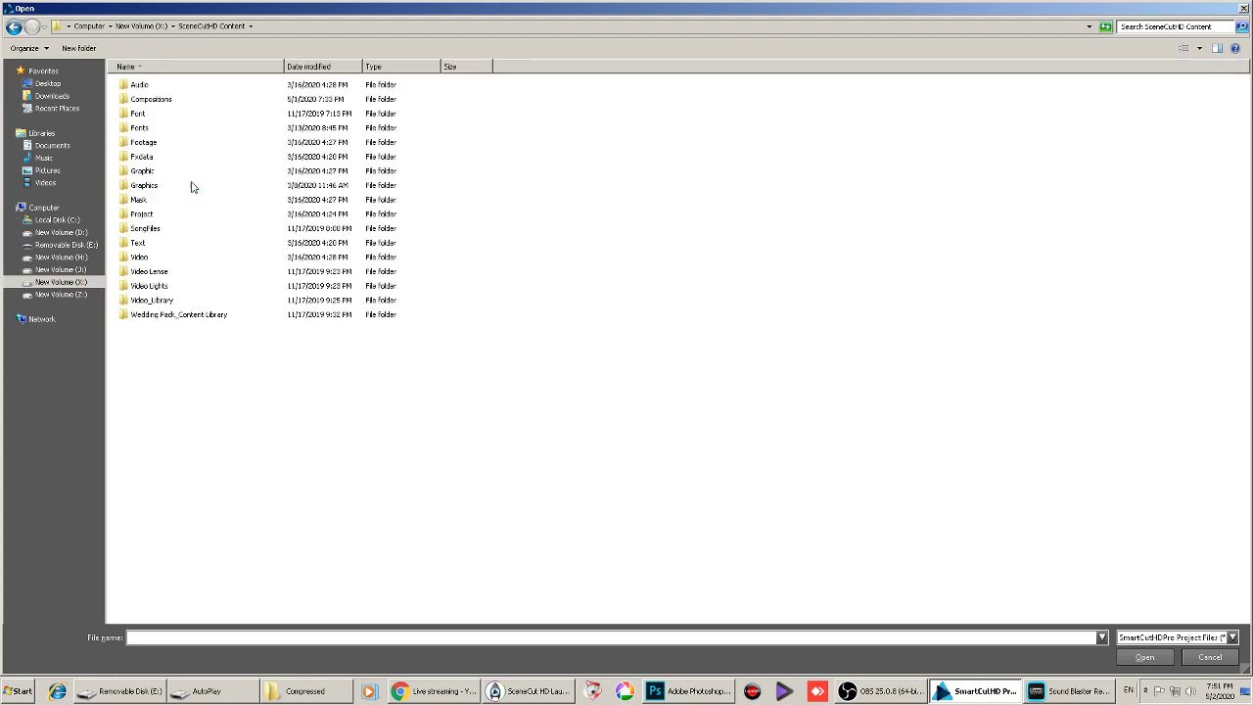
{"action": "left_click", "coordinate": [133, 215]}
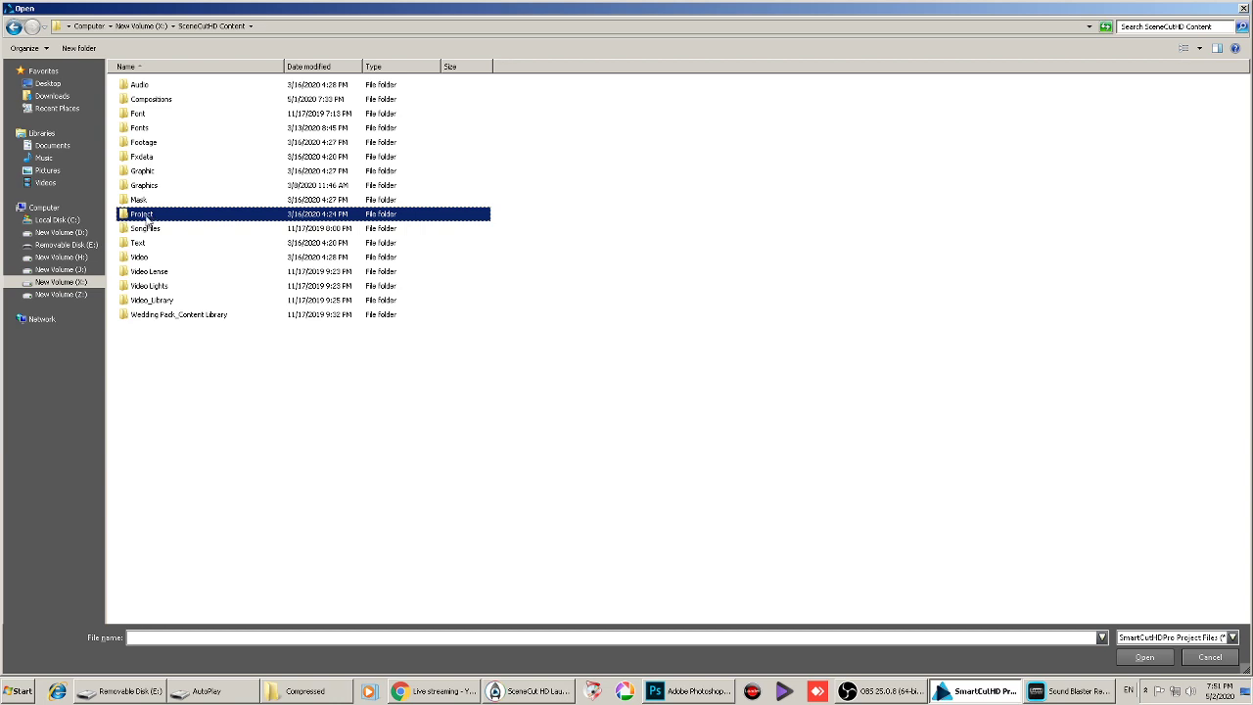
{"action": "double_click", "coordinate": [147, 217]}
{"action": "scroll", "coordinate": [147, 220], "scroll_direction": "down", "scroll_amount": 20}
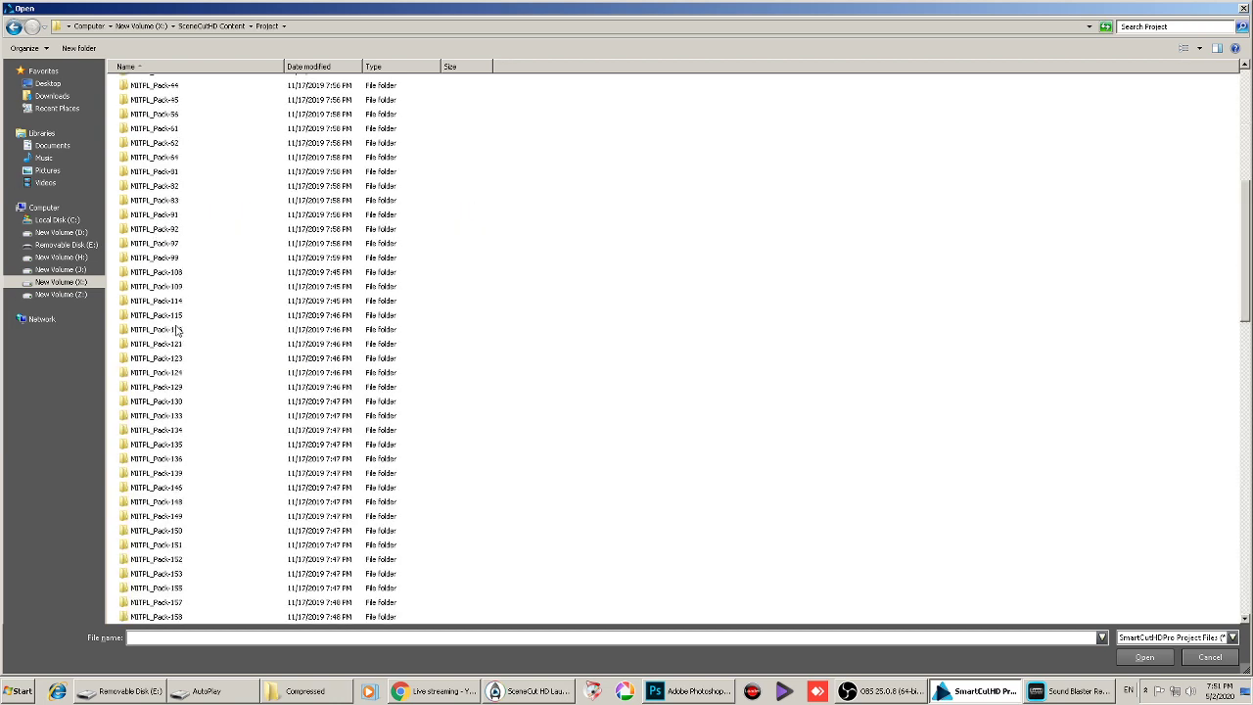
{"action": "scroll", "coordinate": [193, 497], "scroll_direction": "down", "scroll_amount": 5}
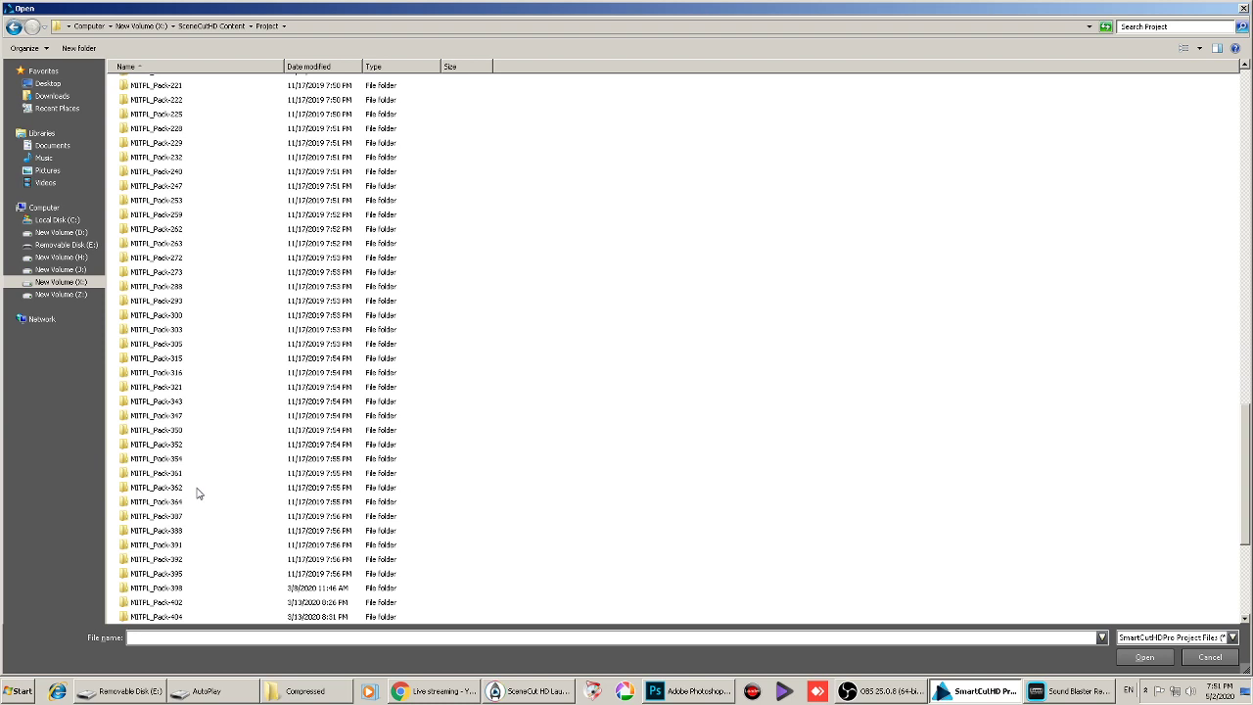
{"action": "scroll", "coordinate": [196, 493], "scroll_direction": "down", "scroll_amount": 6}
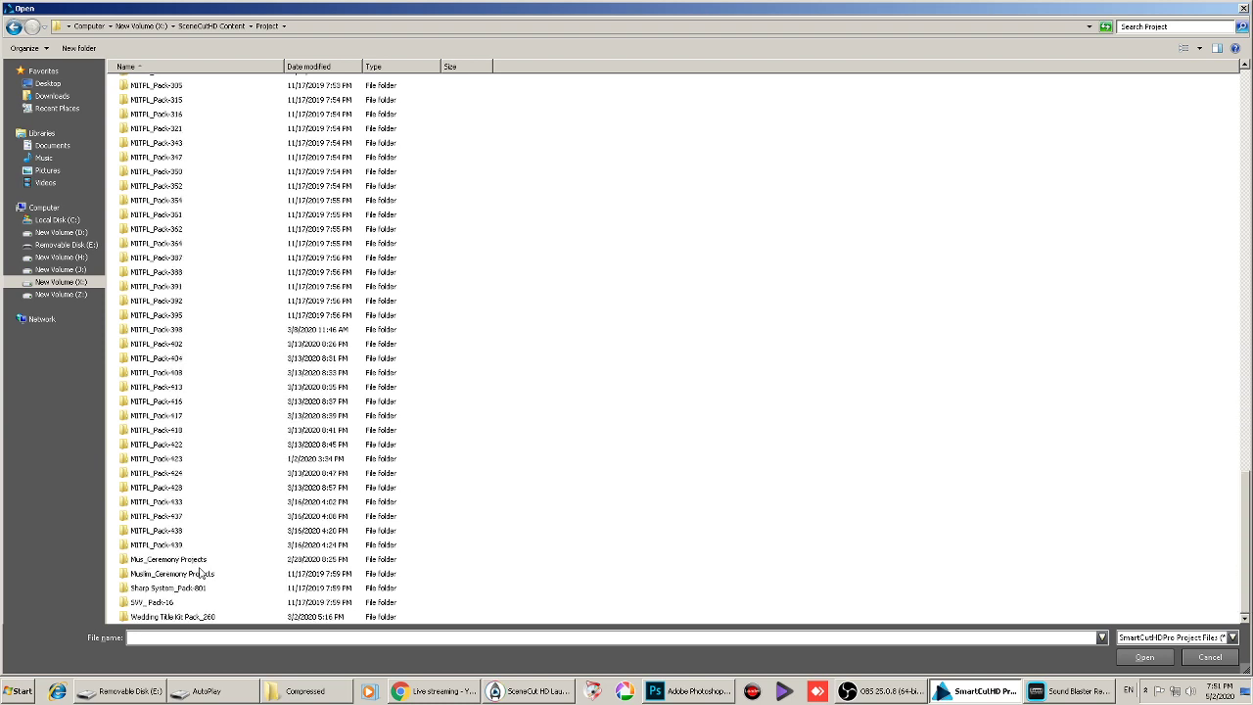
{"action": "double_click", "coordinate": [181, 546]}
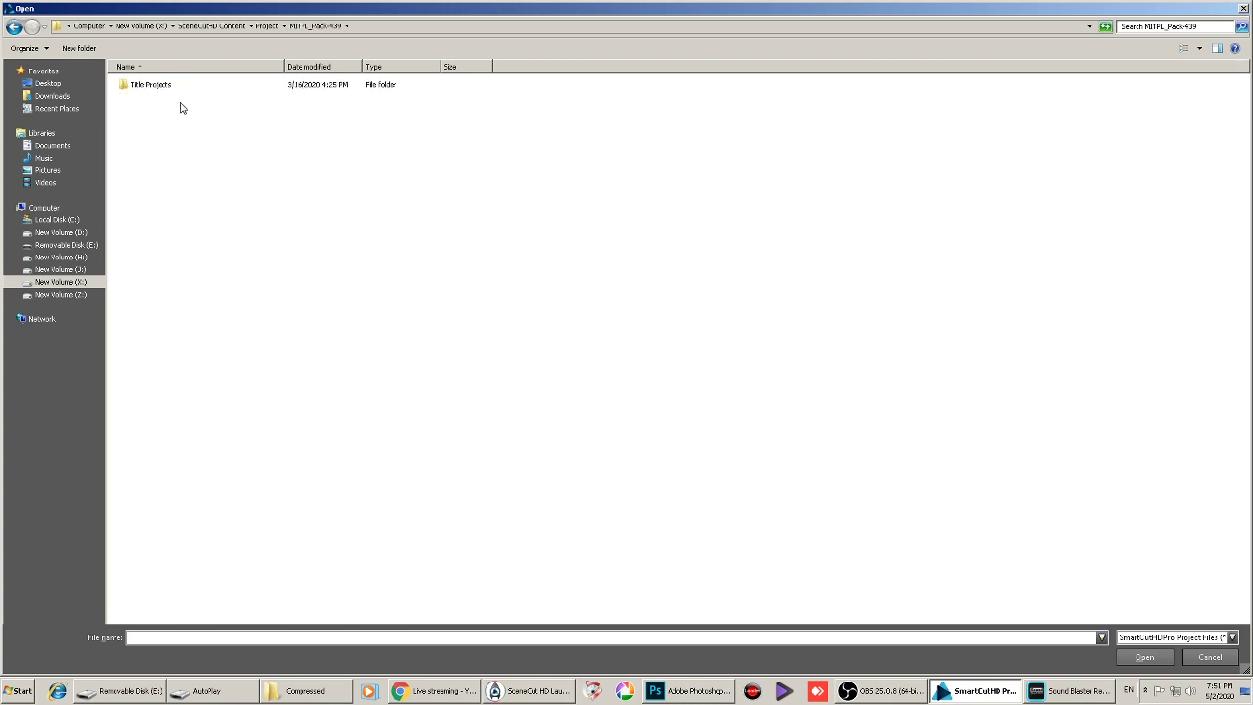
{"action": "double_click", "coordinate": [157, 85]}
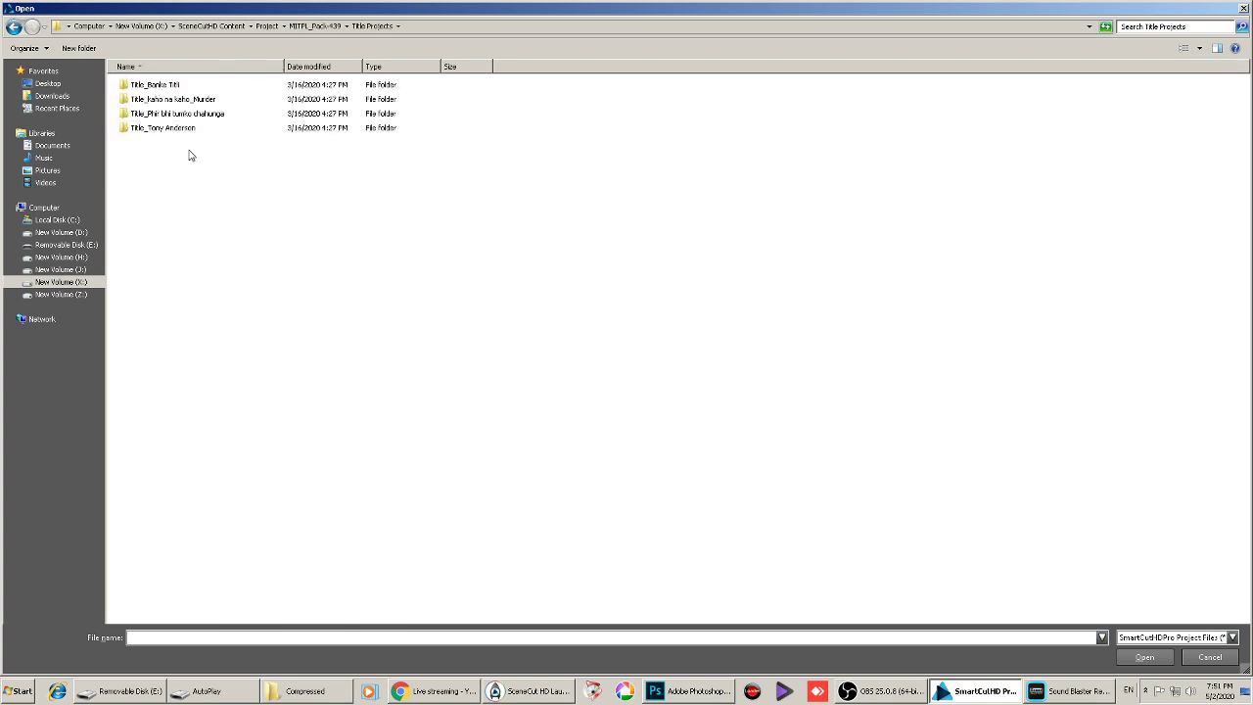
Import the timeline clip of the Title_Phir bhi tumko chahunga project into the bin
{"action": "left_click", "coordinate": [181, 89]}
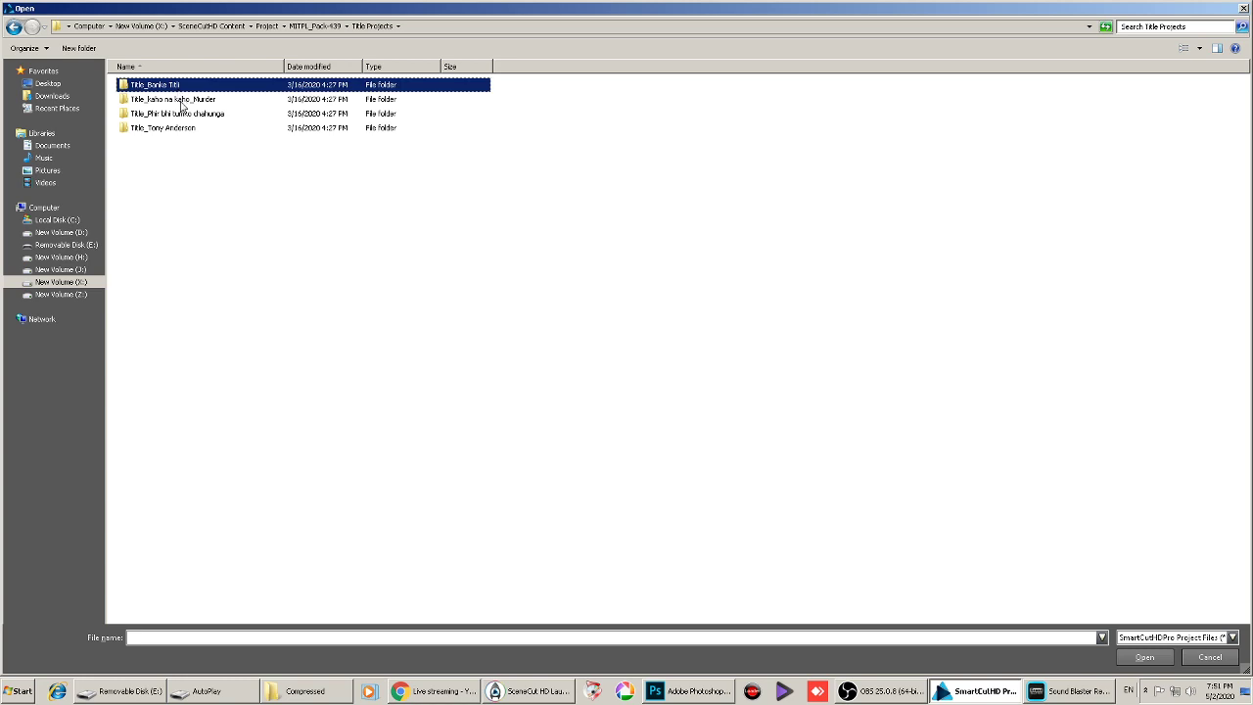
{"action": "left_click", "coordinate": [197, 101]}
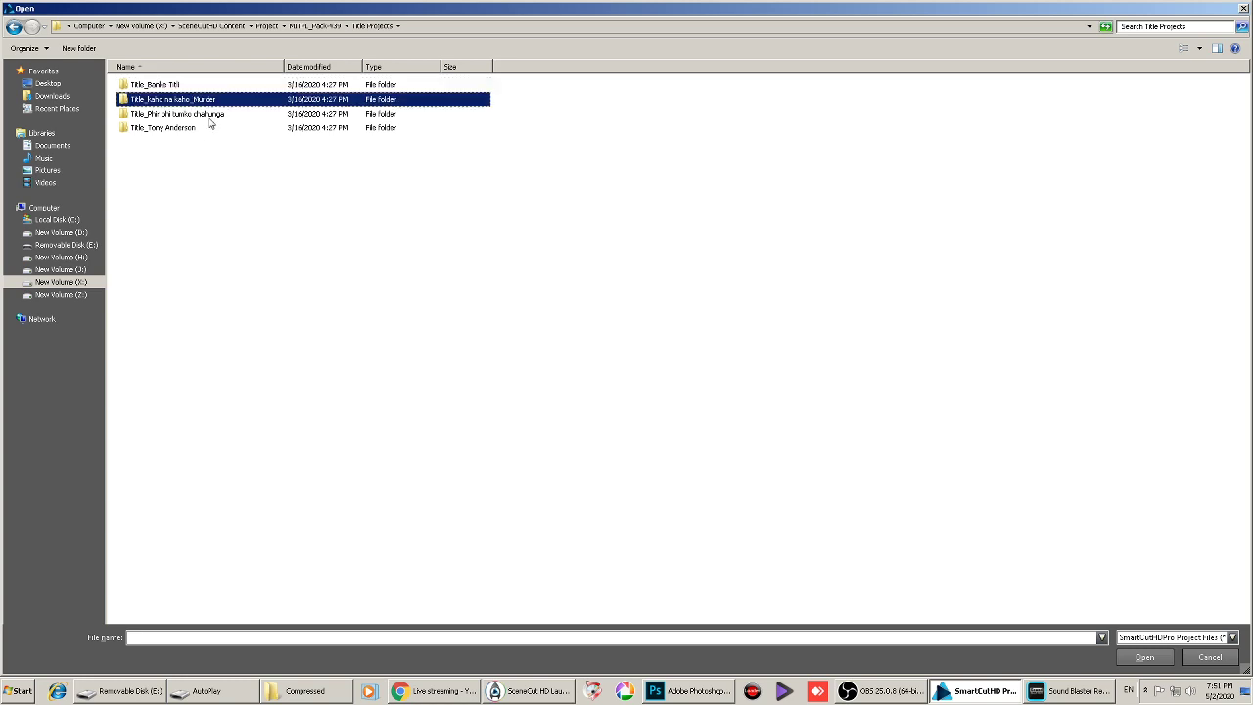
{"action": "left_click", "coordinate": [209, 116]}
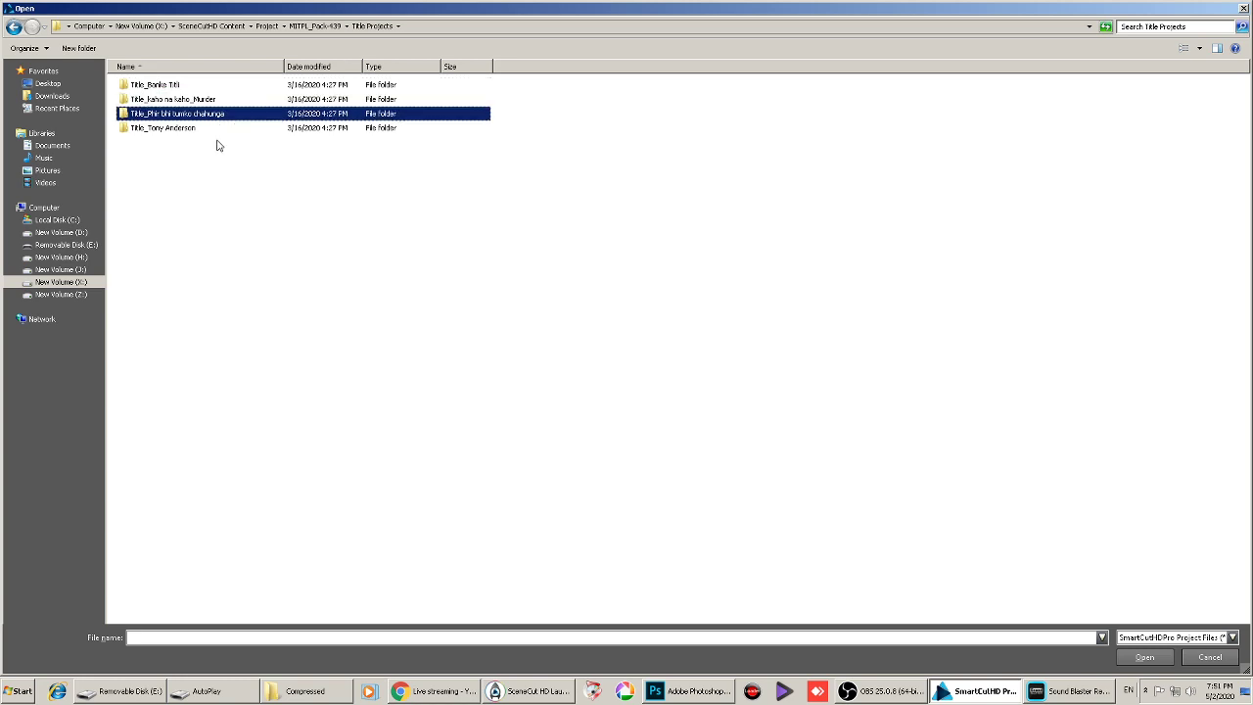
{"action": "left_click", "coordinate": [184, 129]}
{"action": "left_click", "coordinate": [186, 116]}
{"action": "double_click", "coordinate": [191, 114]}
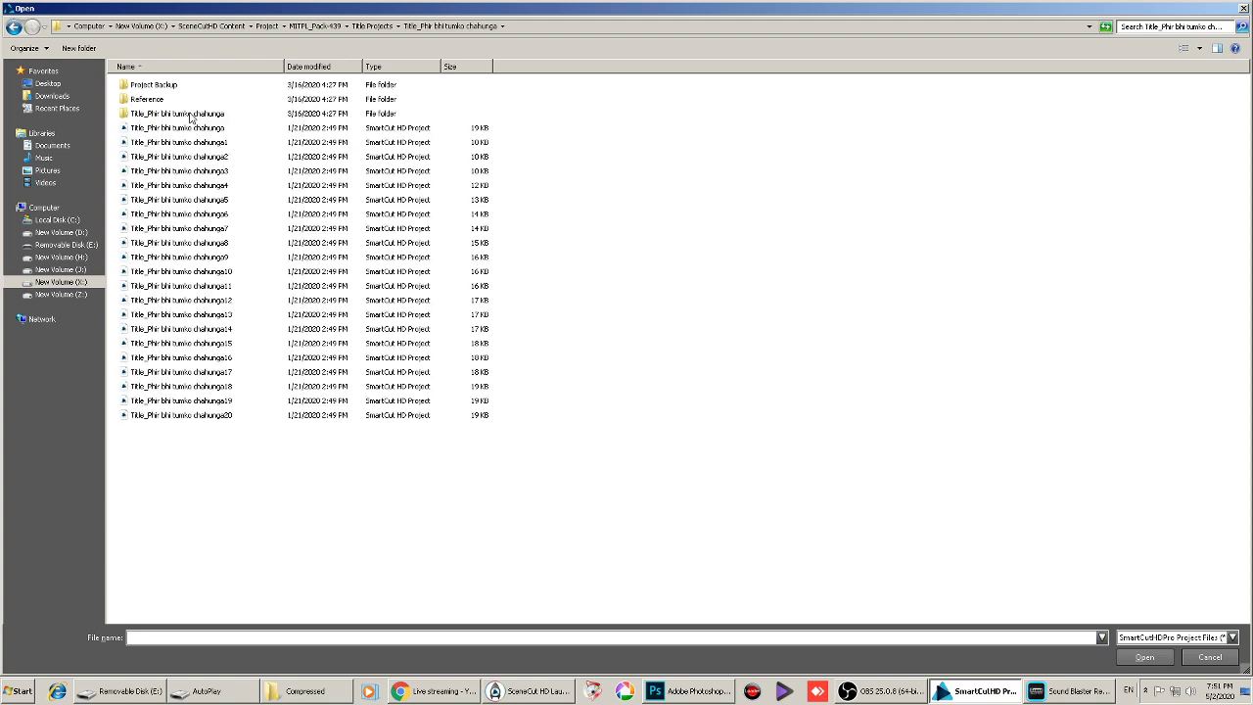
{"action": "double_click", "coordinate": [185, 129]}
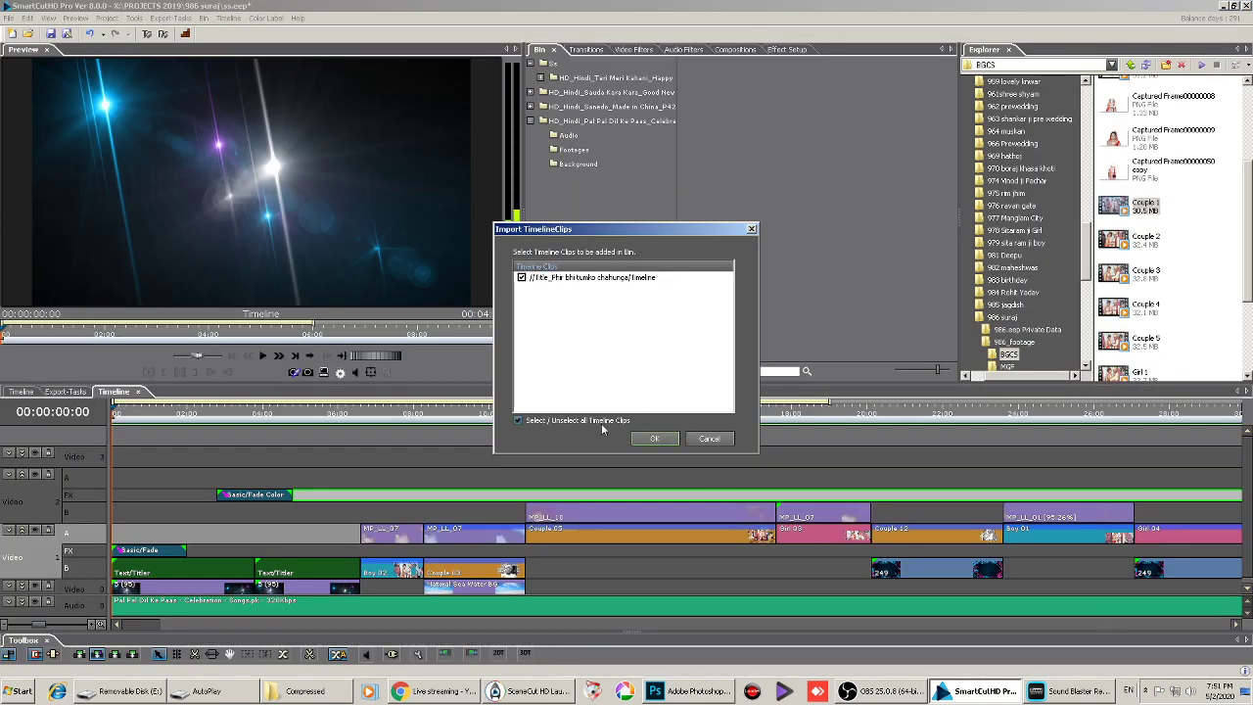
{"action": "left_click", "coordinate": [648, 440]}
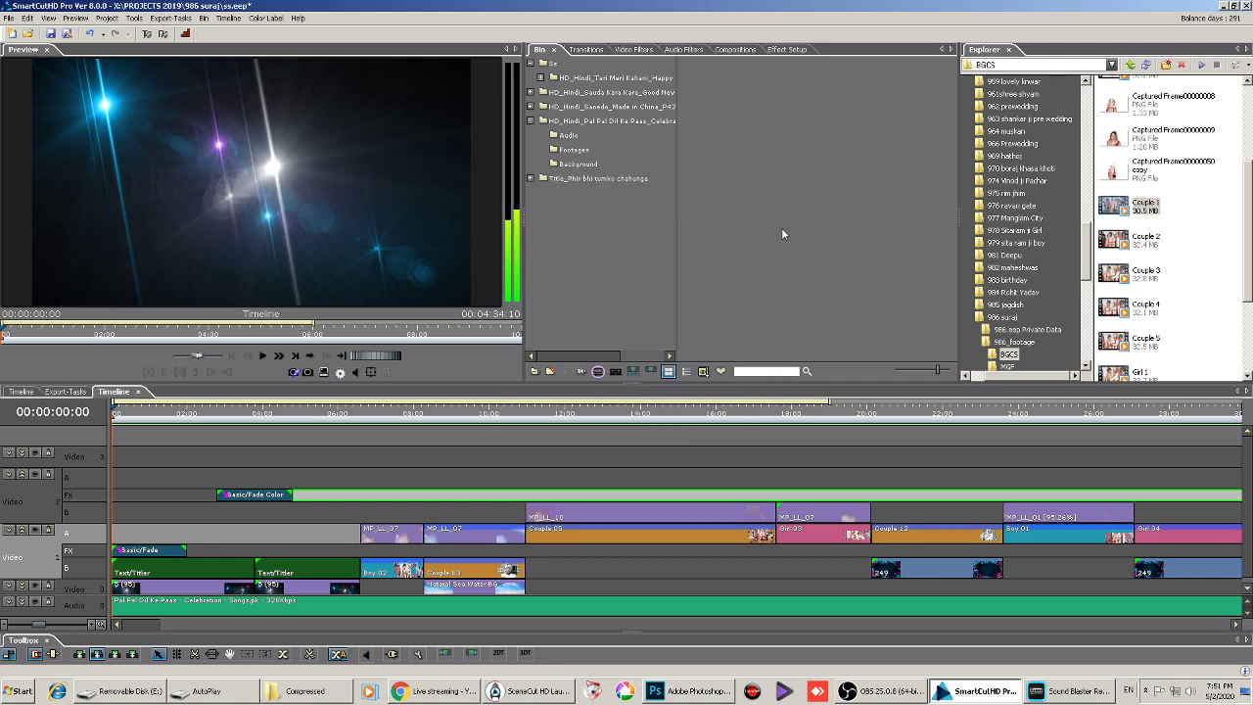
Expand the imported Title_Phir bhi tumko chahunga bin folder and open its timeline clip for editing
{"action": "left_click", "coordinate": [601, 180]}
{"action": "left_click", "coordinate": [531, 178]}
{"action": "double_click", "coordinate": [735, 90]}
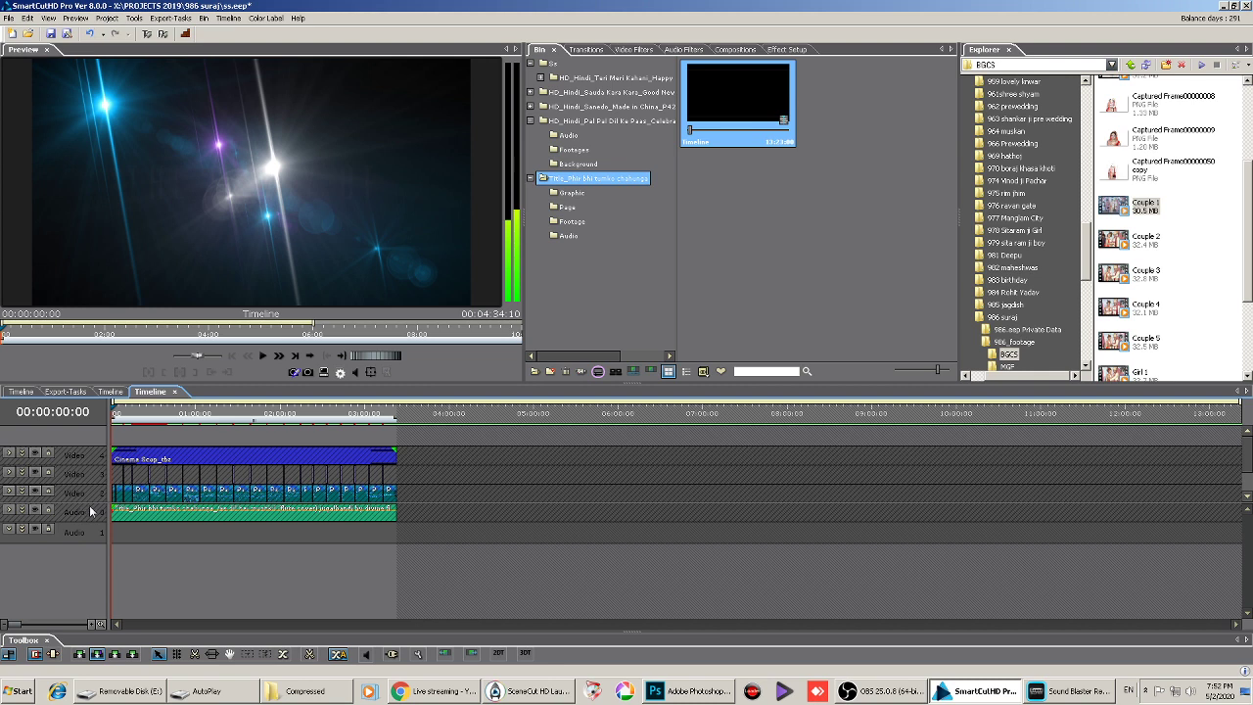
Play the title timeline briefly from about 18 seconds to preview the groom's title page
{"action": "left_click", "coordinate": [152, 495]}
{"action": "left_click", "coordinate": [208, 457]}
{"action": "left_click", "coordinate": [135, 419]}
{"action": "key", "text": "space"}
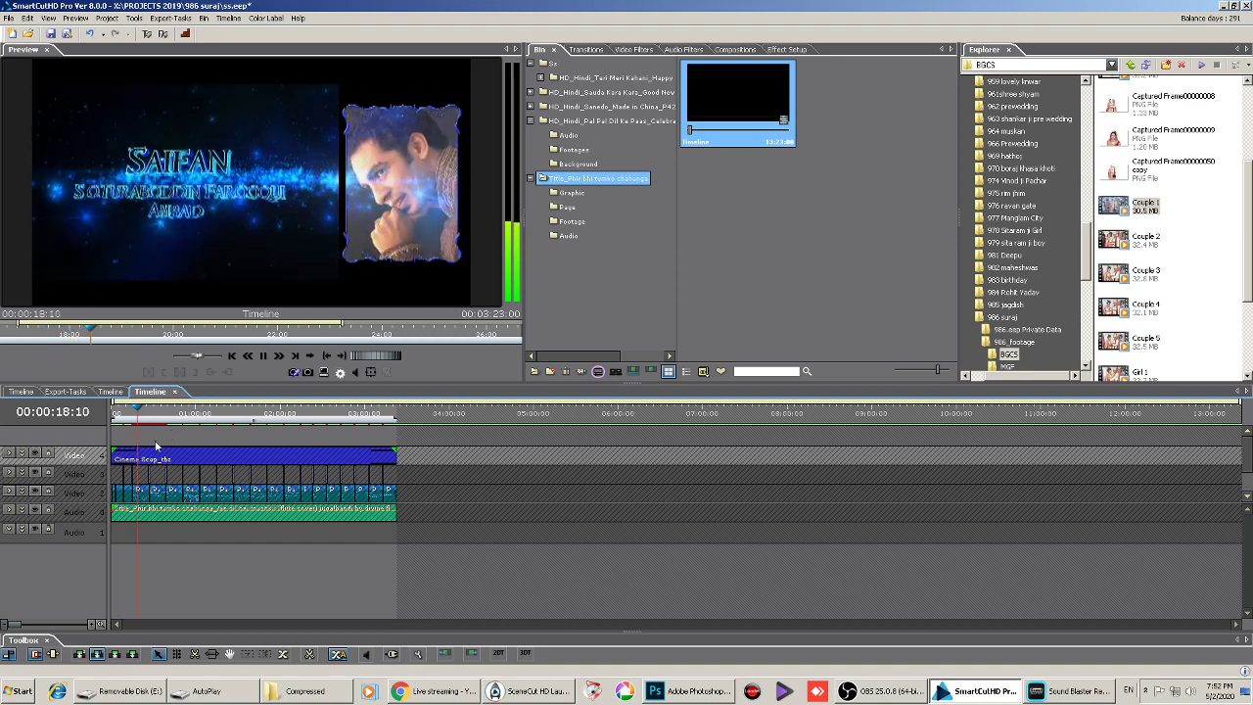
{"action": "key", "text": "space"}
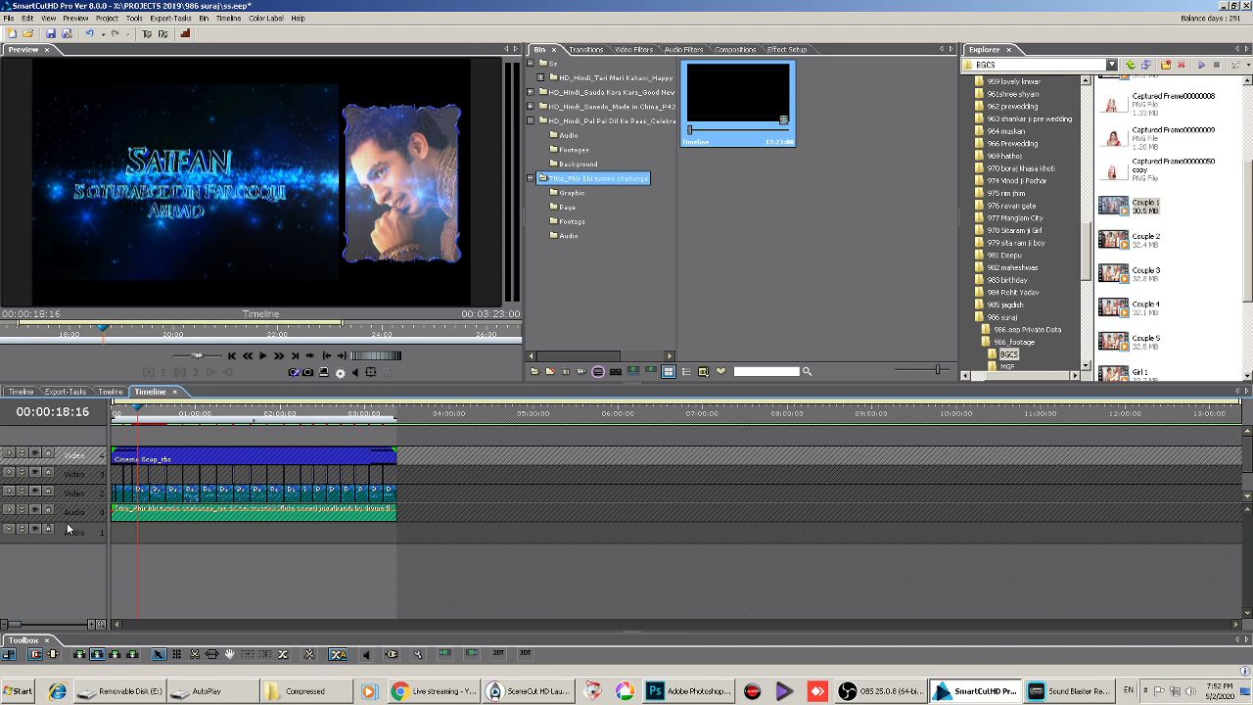
Adjust the track heights and the video/audio track area so all the title timeline's video tracks are shown
{"action": "left_click", "coordinate": [10, 510]}
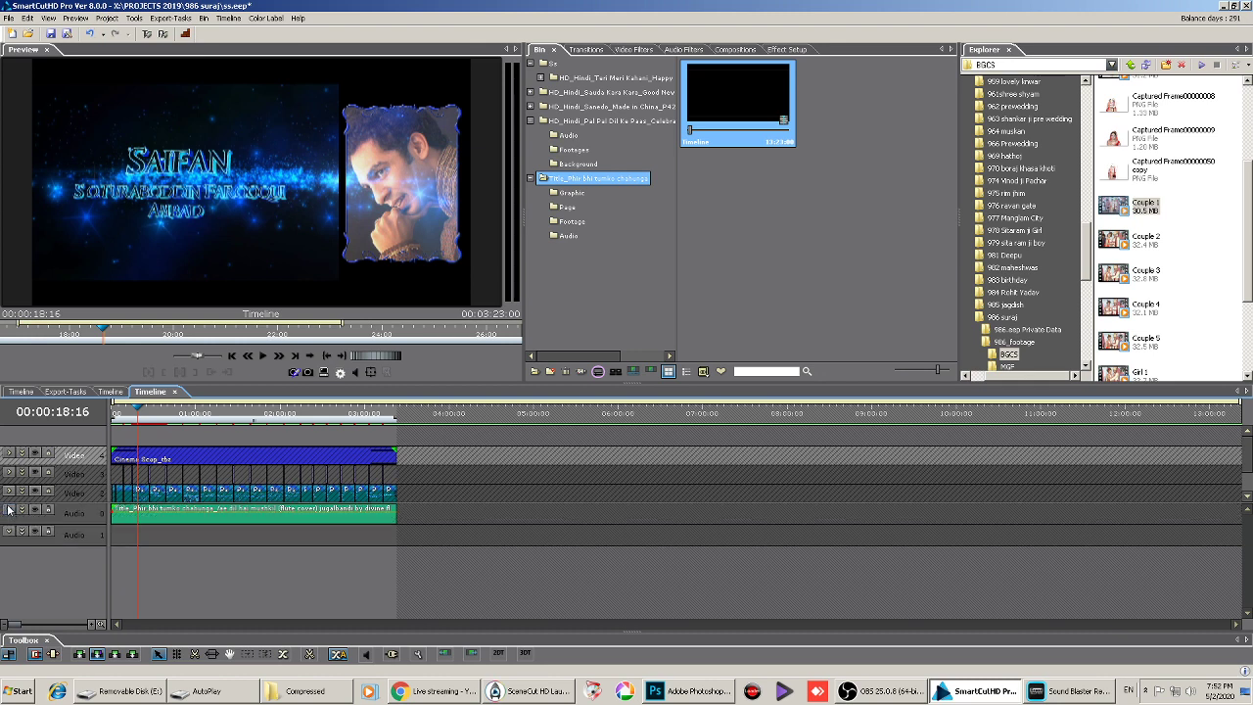
{"action": "left_click", "coordinate": [8, 492]}
{"action": "left_click", "coordinate": [8, 474]}
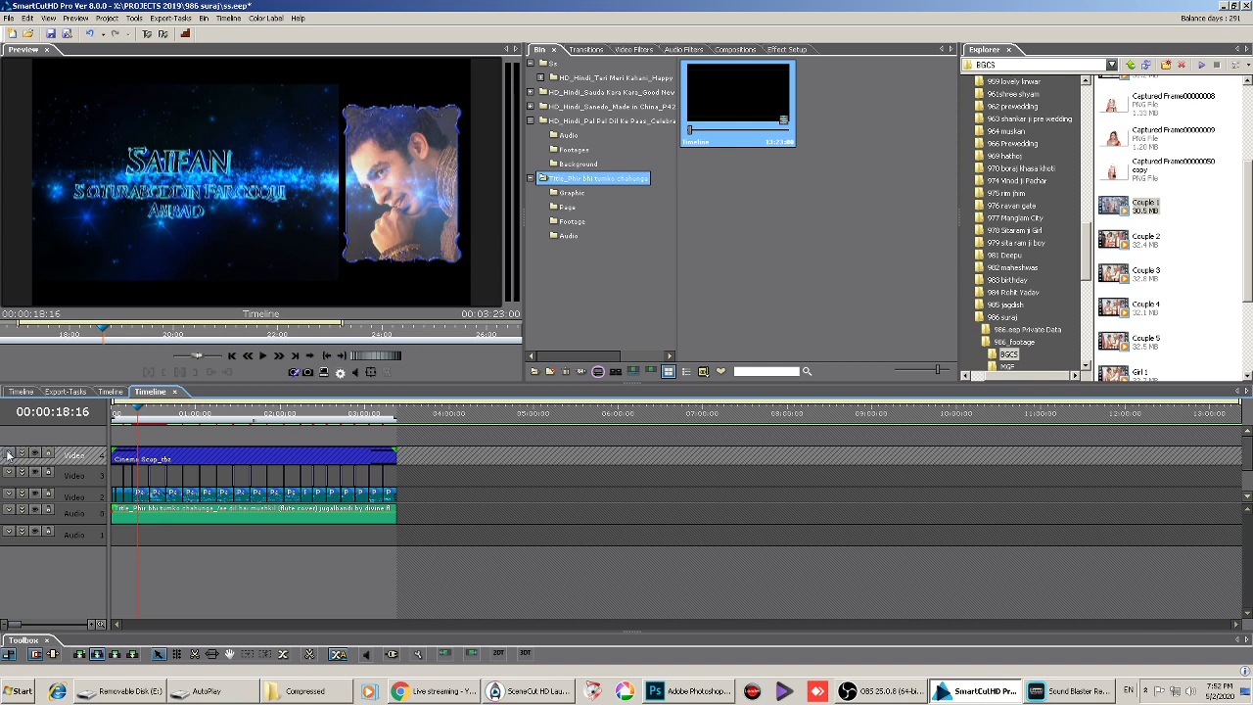
{"action": "left_click", "coordinate": [10, 454]}
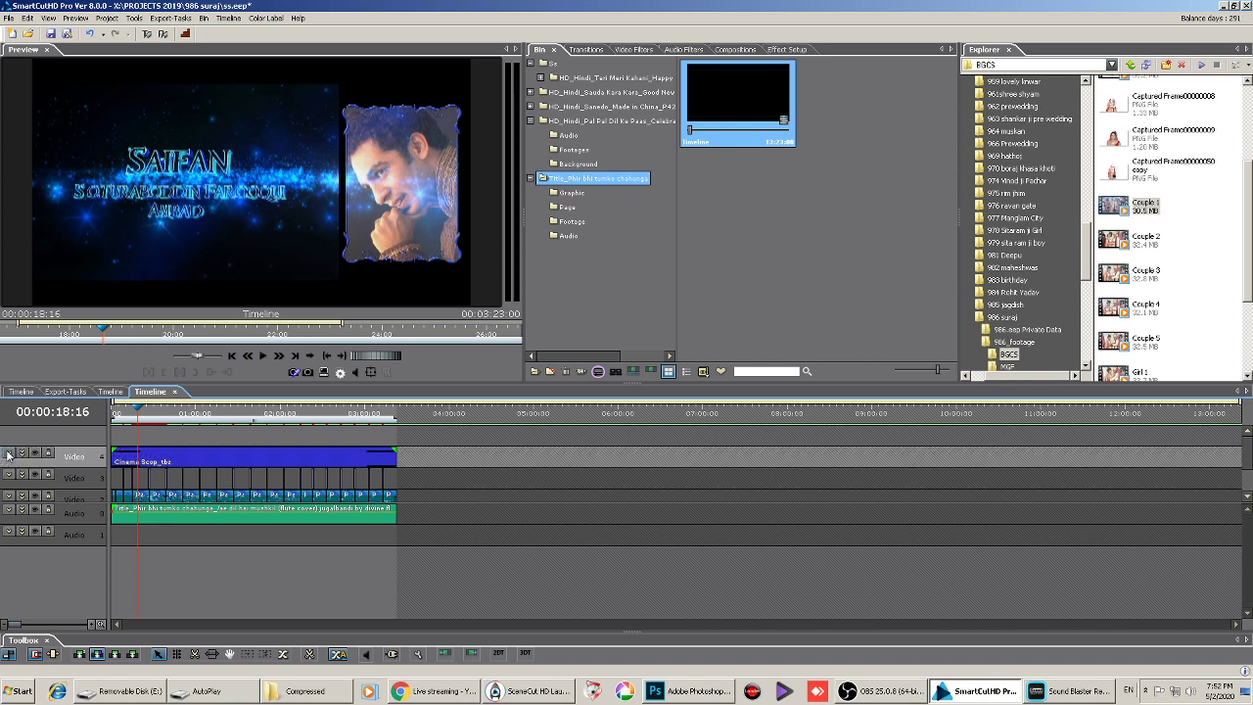
{"action": "left_click", "coordinate": [78, 505]}
{"action": "left_click", "coordinate": [74, 536]}
{"action": "scroll", "coordinate": [71, 550], "scroll_direction": "up", "scroll_amount": 2}
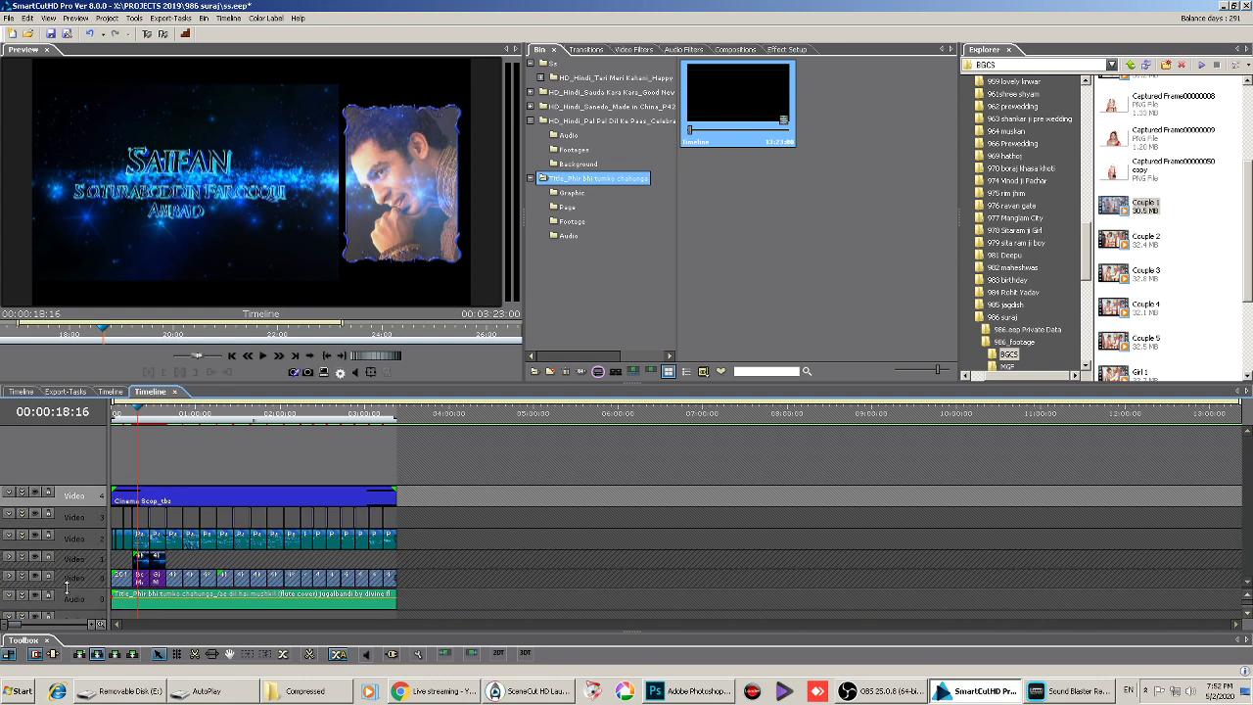
{"action": "left_click", "coordinate": [8, 579]}
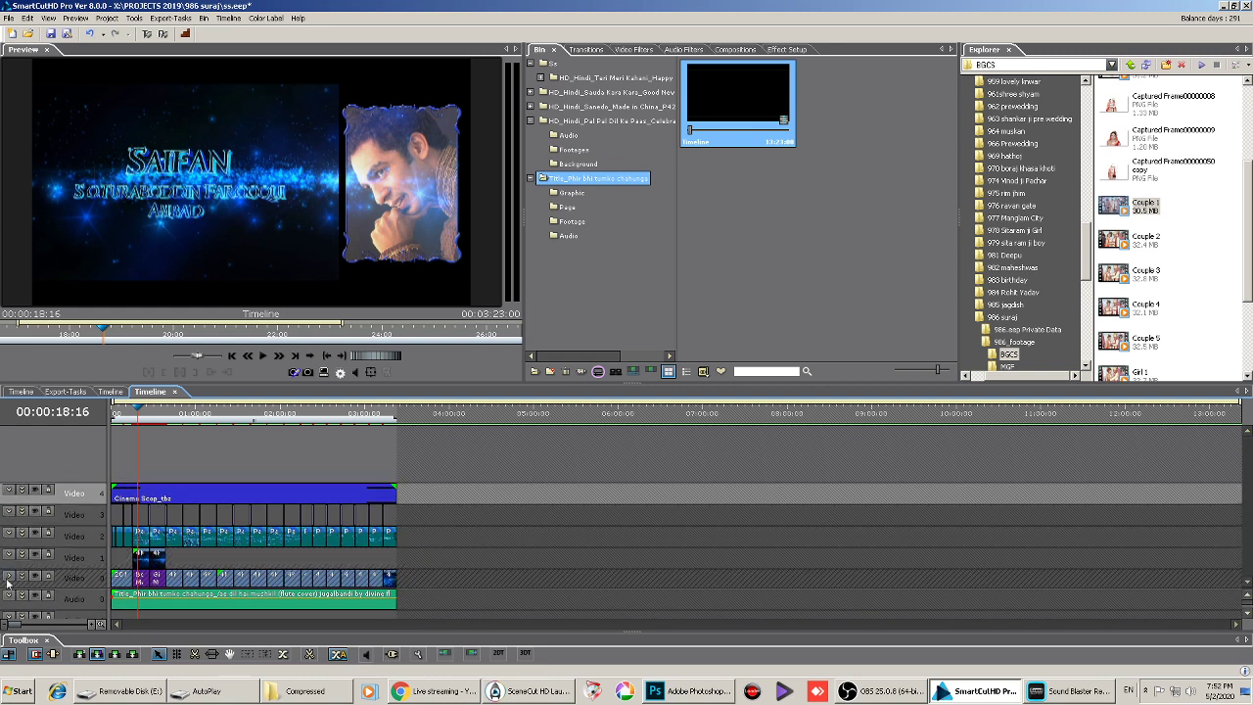
{"action": "left_click", "coordinate": [70, 593]}
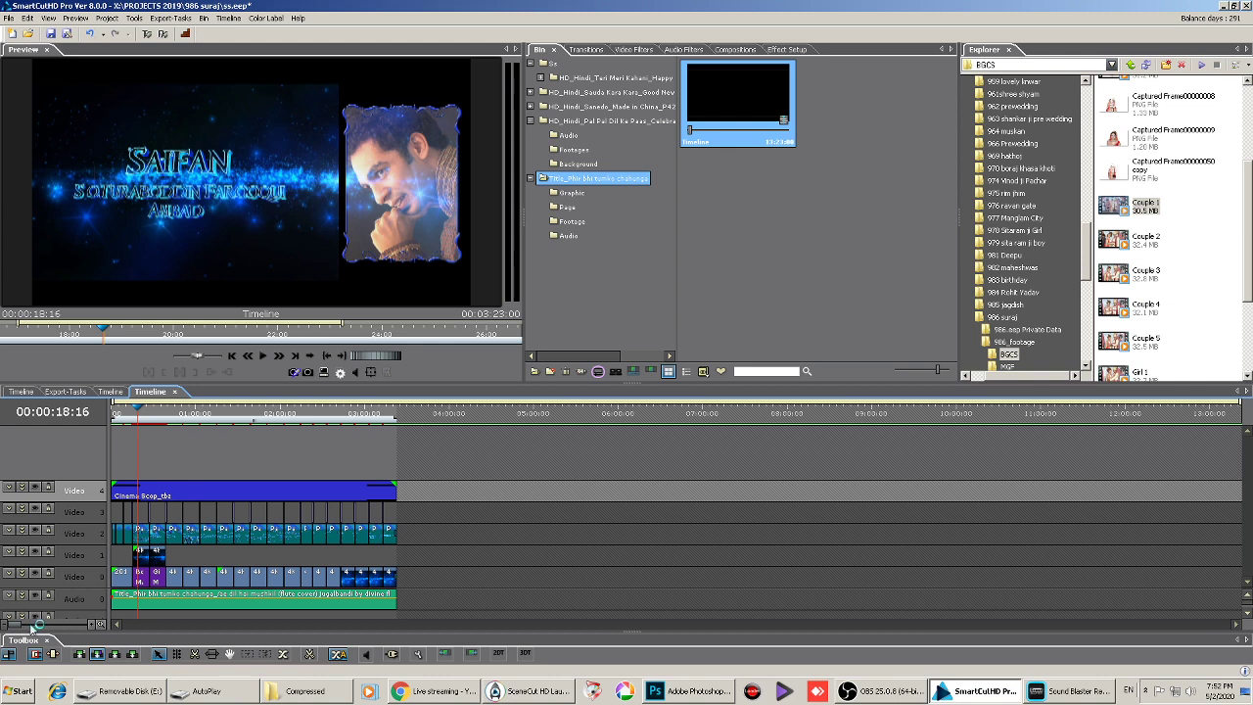
Mute the title song on the Audio 0 track
{"action": "left_click", "coordinate": [43, 631]}
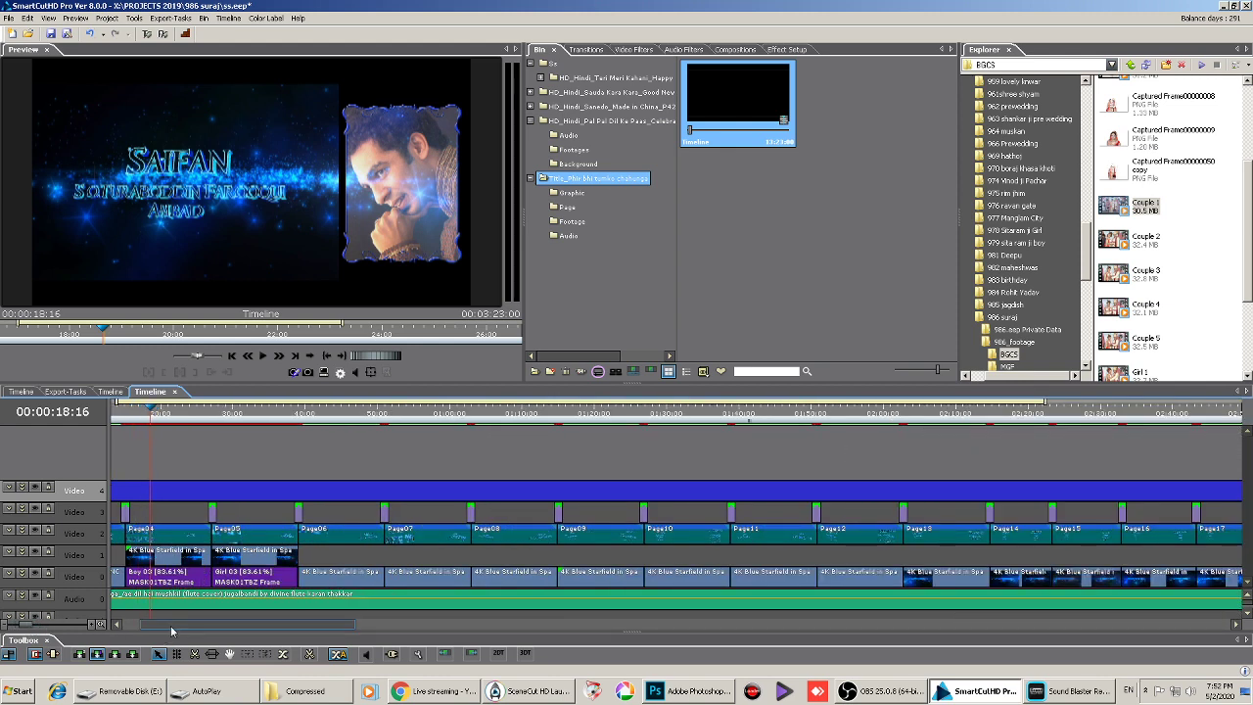
{"action": "left_click_drag", "start_coordinate": [168, 631], "coordinate": [127, 634]}
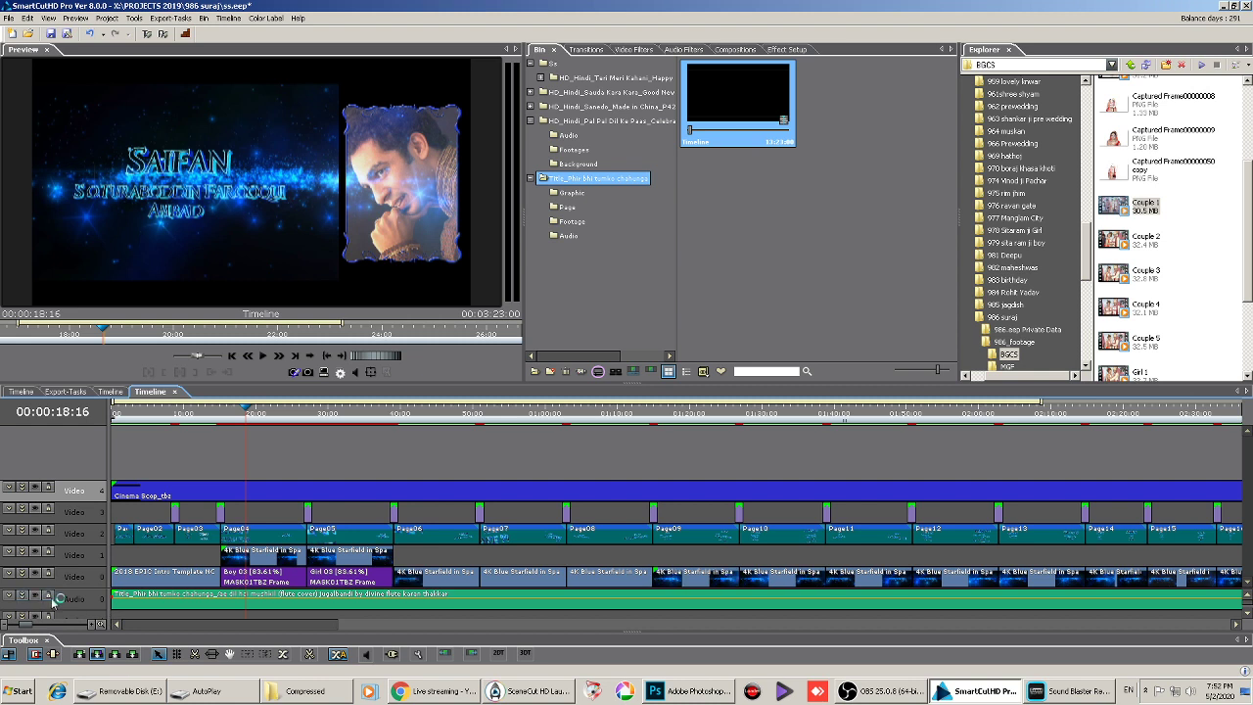
{"action": "left_click", "coordinate": [256, 594]}
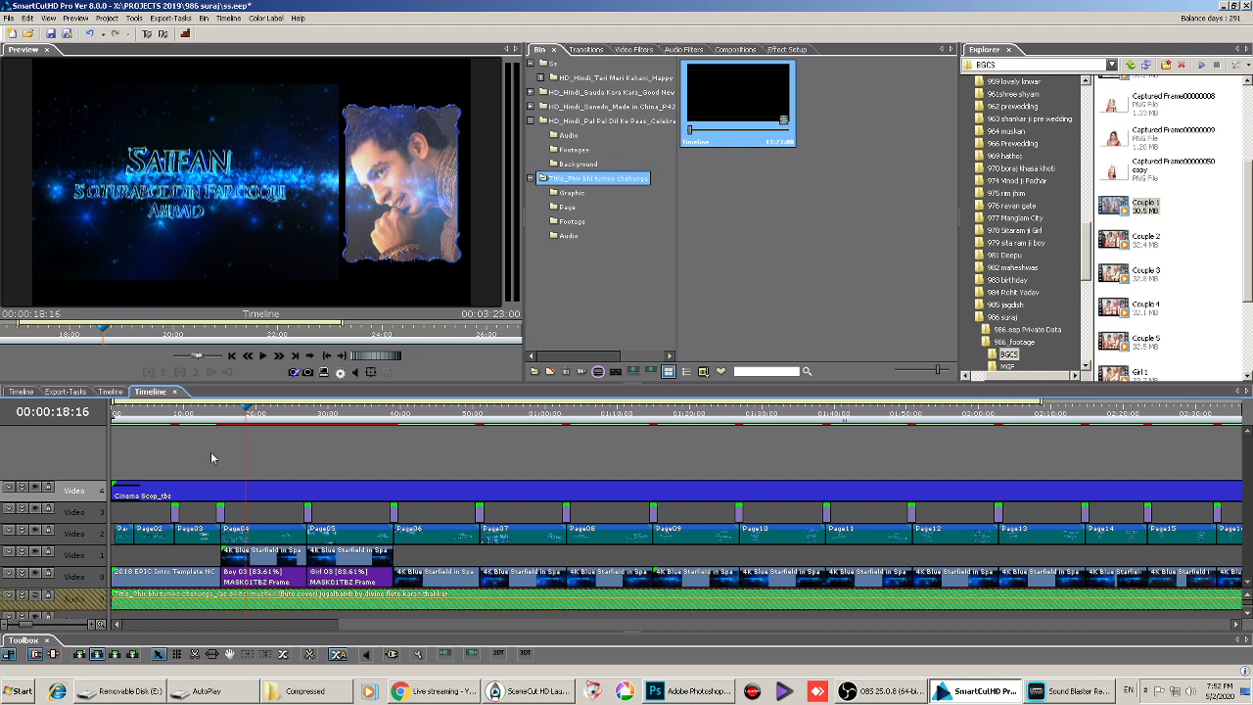
Play the title timeline from its start, check the Page05 title at about 31 seconds, and return to the opening page
{"action": "left_click_drag", "start_coordinate": [140, 415], "coordinate": [104, 421]}
{"action": "key", "text": "space"}
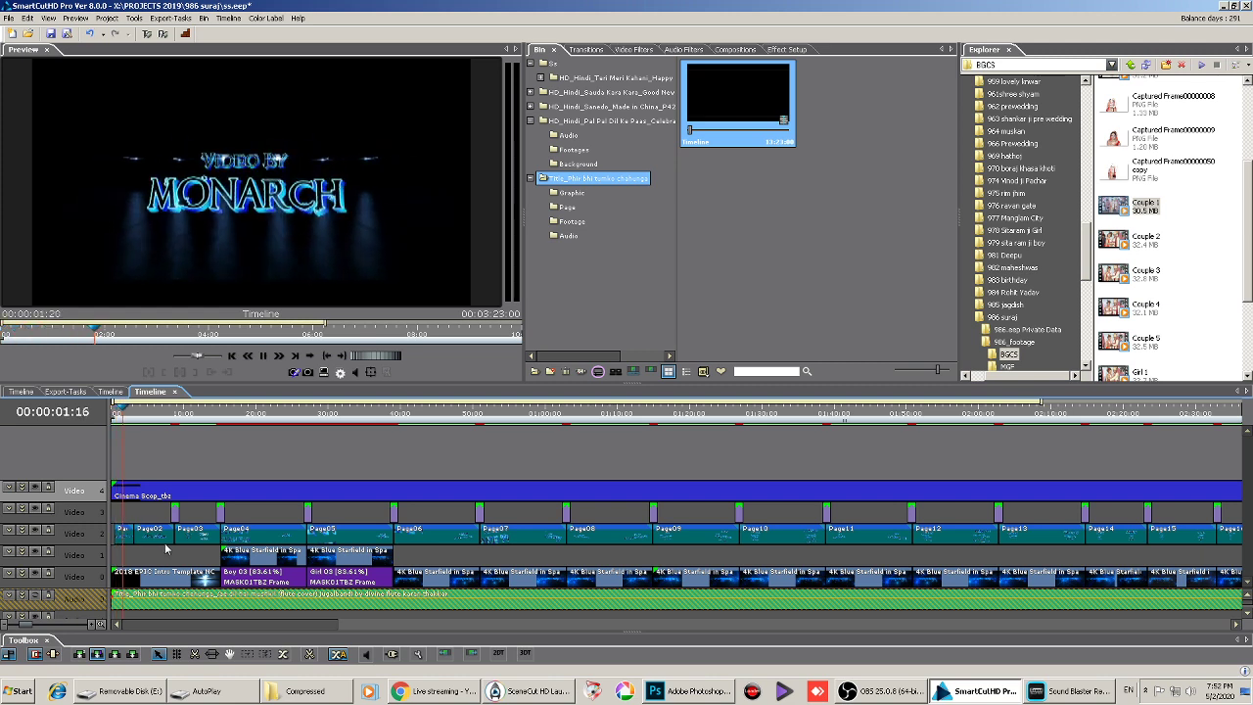
{"action": "scroll", "coordinate": [163, 537], "scroll_direction": "up", "scroll_amount": 2}
{"action": "scroll", "coordinate": [163, 537], "scroll_direction": "up", "scroll_amount": 2}
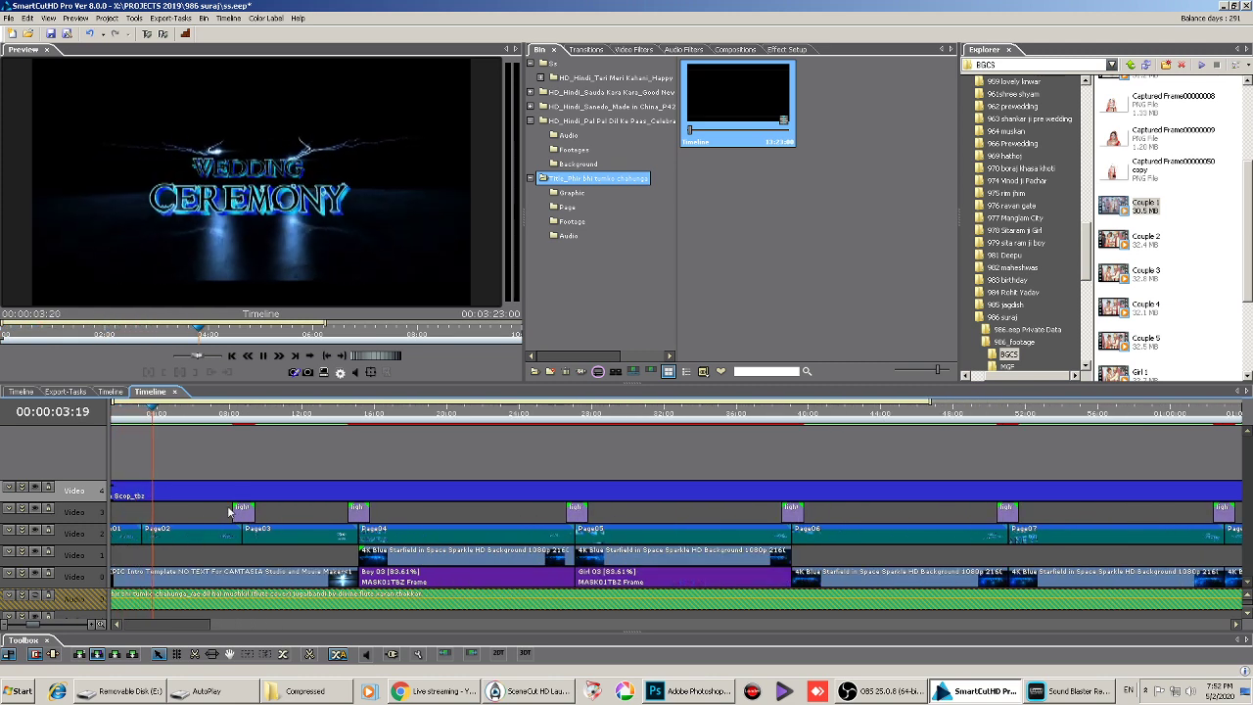
{"action": "left_click_drag", "start_coordinate": [171, 623], "coordinate": [155, 625]}
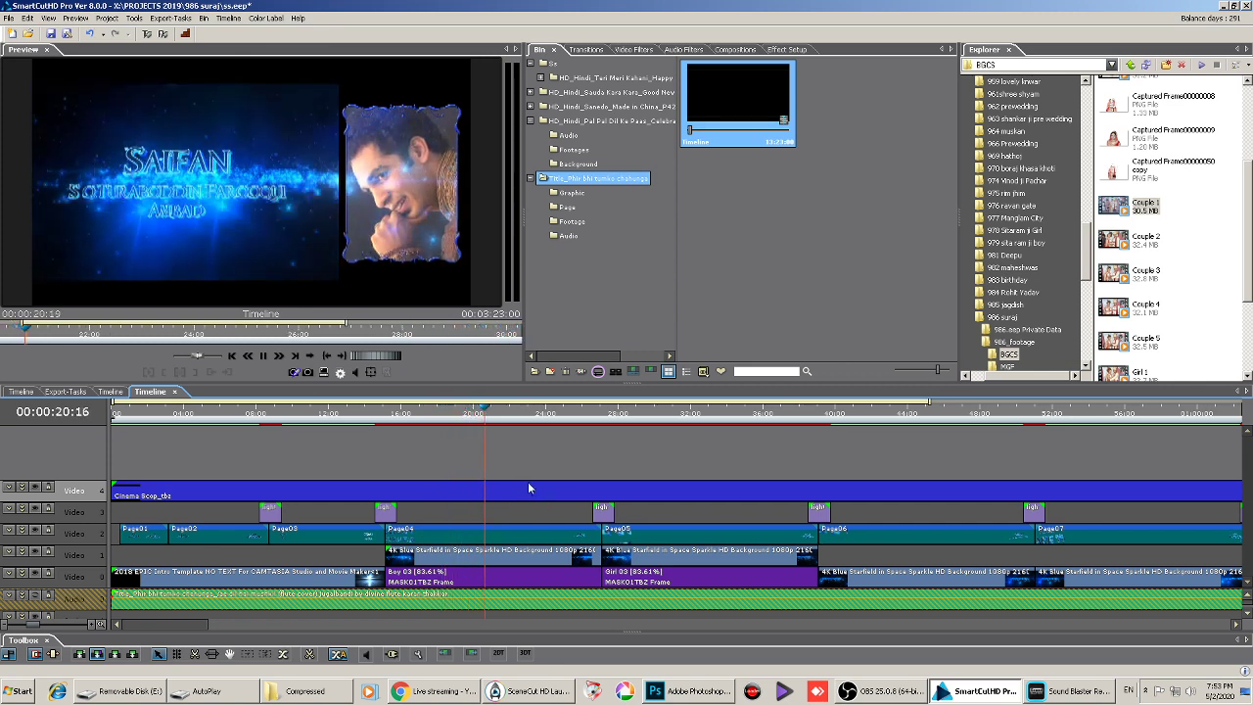
{"action": "left_click", "coordinate": [678, 425]}
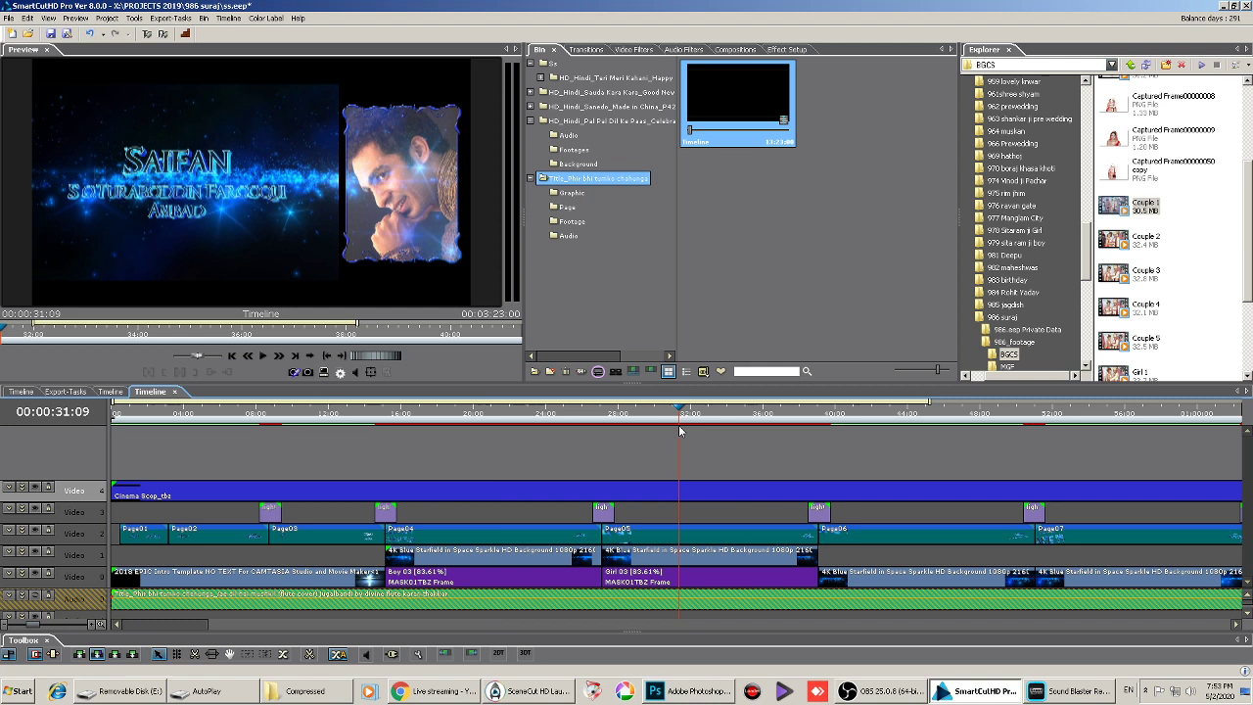
{"action": "left_click", "coordinate": [127, 417]}
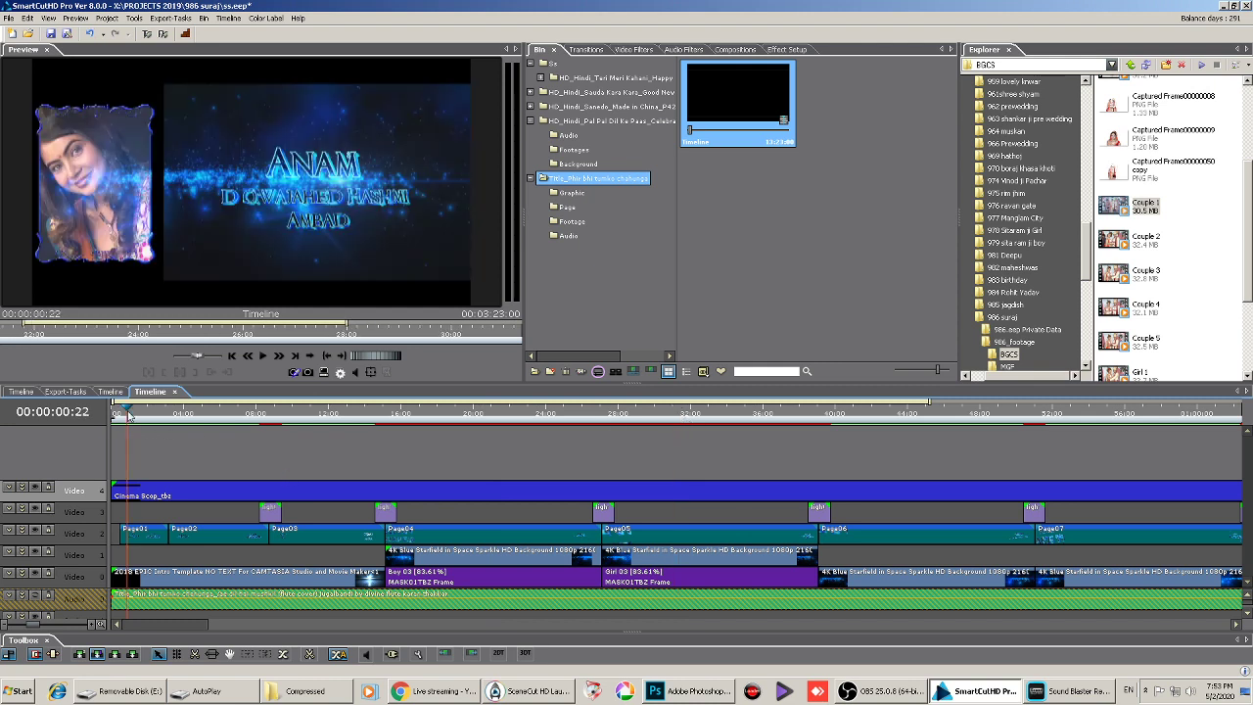
Add a new folder to the bin's folder list
{"action": "left_click", "coordinate": [640, 284]}
{"action": "right_click", "coordinate": [626, 274]}
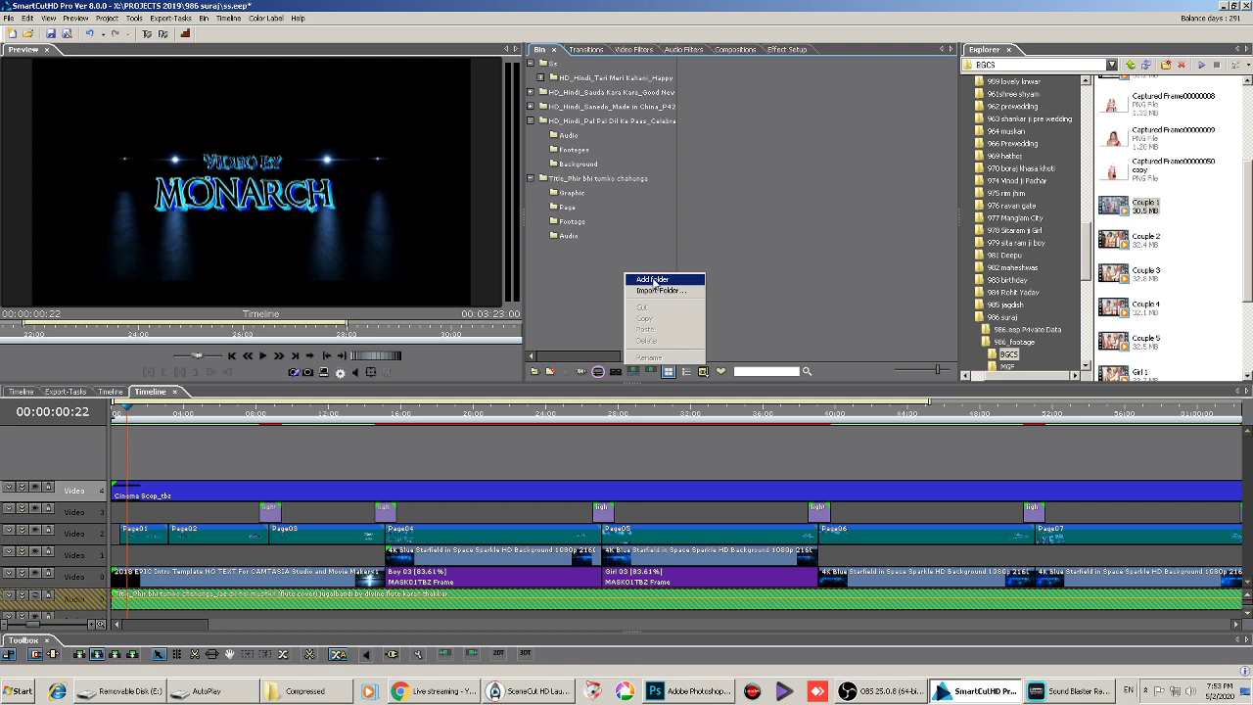
{"action": "left_click", "coordinate": [654, 280]}
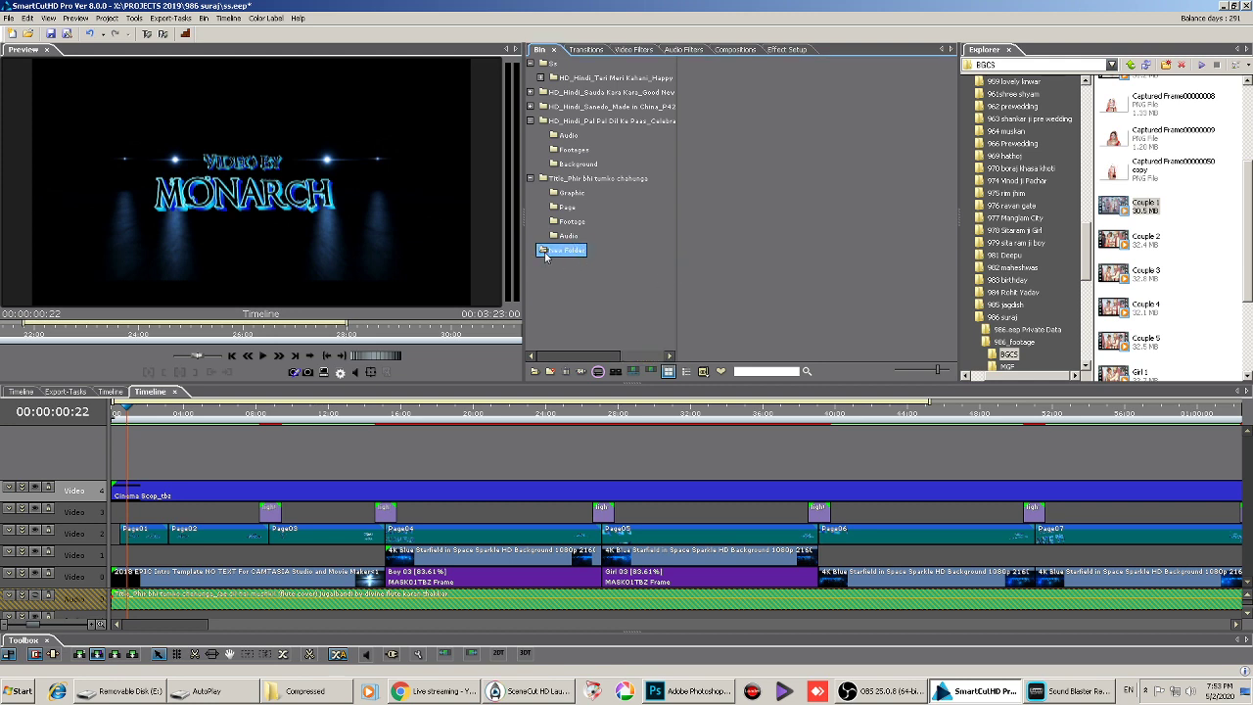
{"action": "double_click", "coordinate": [791, 283]}
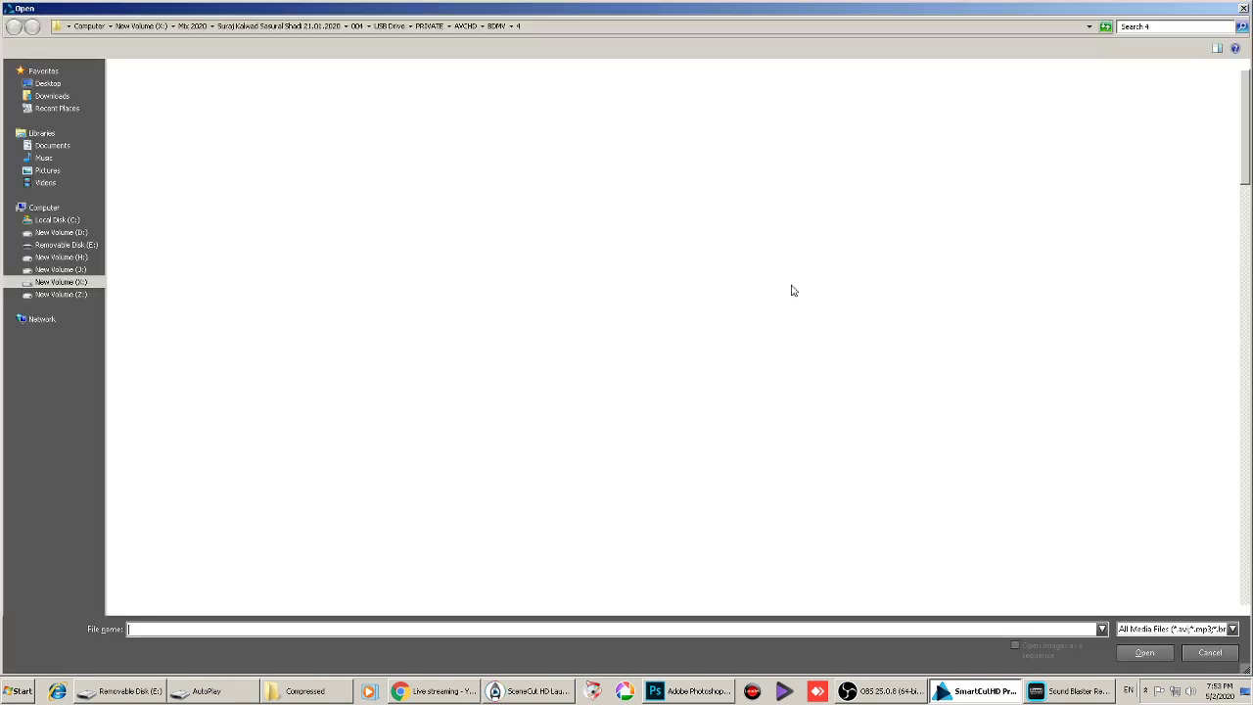
{"action": "key", "text": "Escape"}
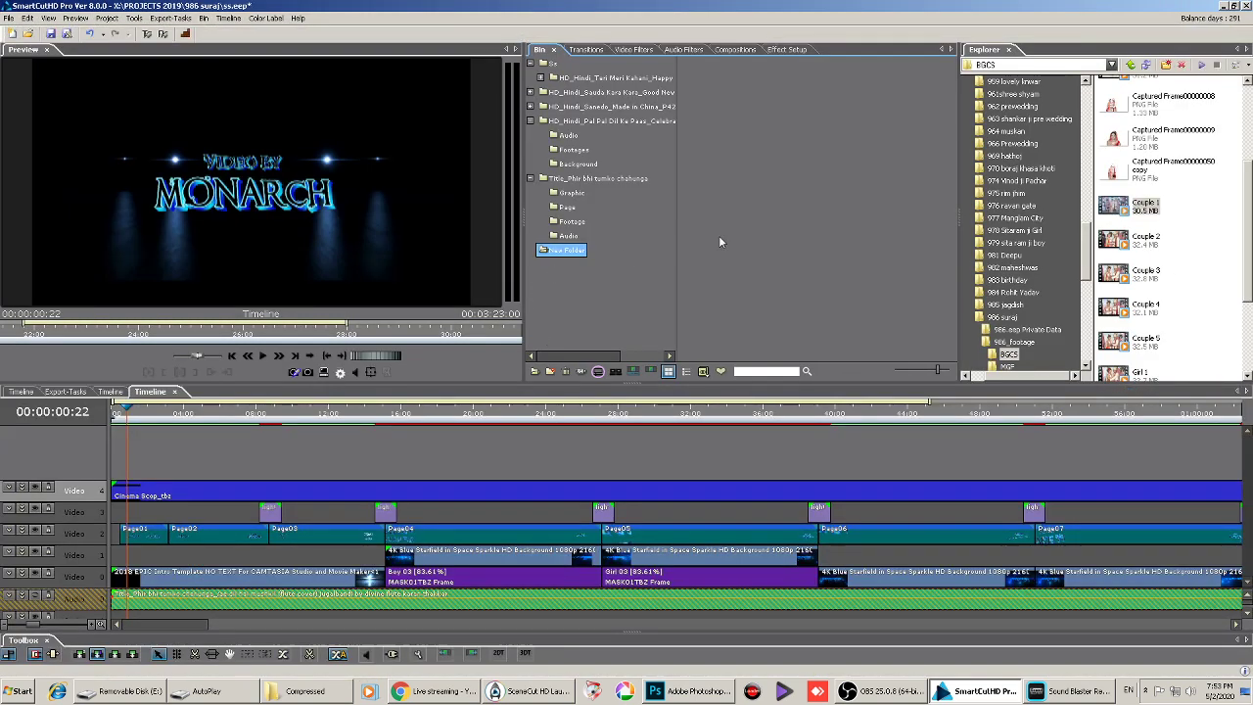
{"action": "right_click", "coordinate": [594, 266]}
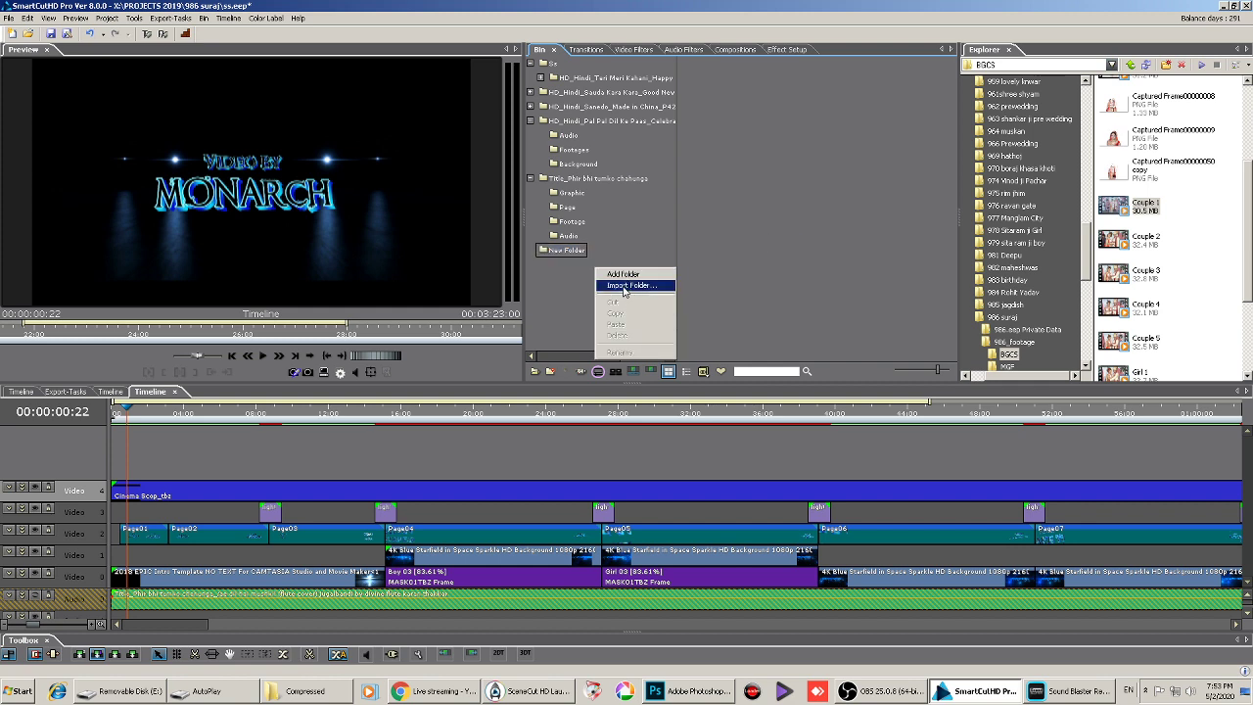
{"action": "left_click", "coordinate": [800, 265]}
Import the Page01 to Page15 graphics from the 986 project's Title1 folder on drive X into the new bin folder
{"action": "double_click", "coordinate": [839, 315]}
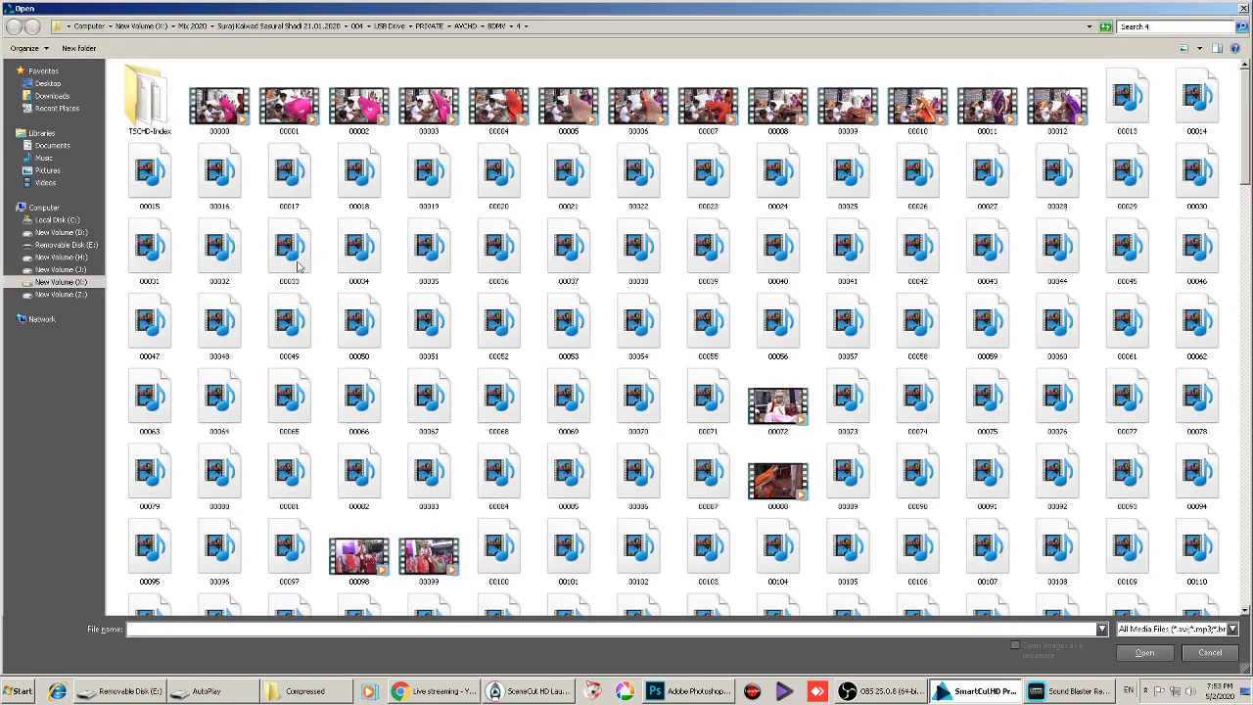
{"action": "left_click", "coordinate": [61, 282]}
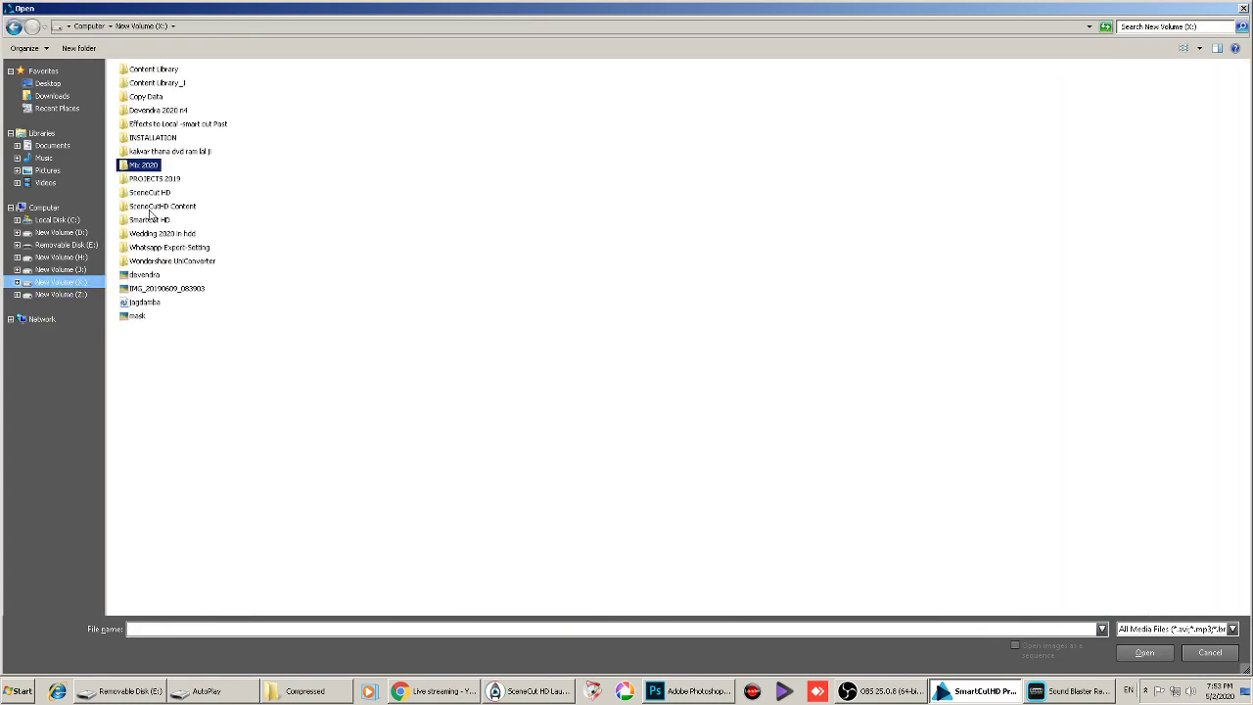
{"action": "double_click", "coordinate": [142, 178]}
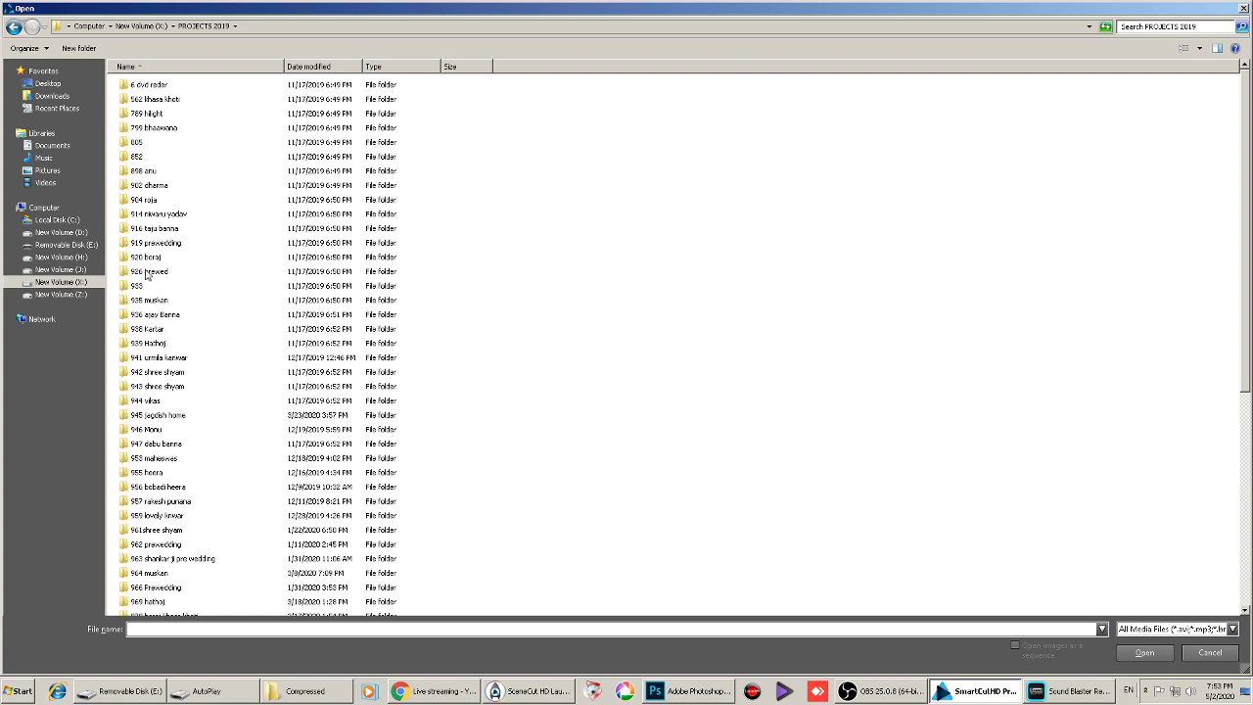
{"action": "left_click", "coordinate": [186, 543]}
{"action": "scroll", "coordinate": [187, 540], "scroll_direction": "down", "scroll_amount": 8}
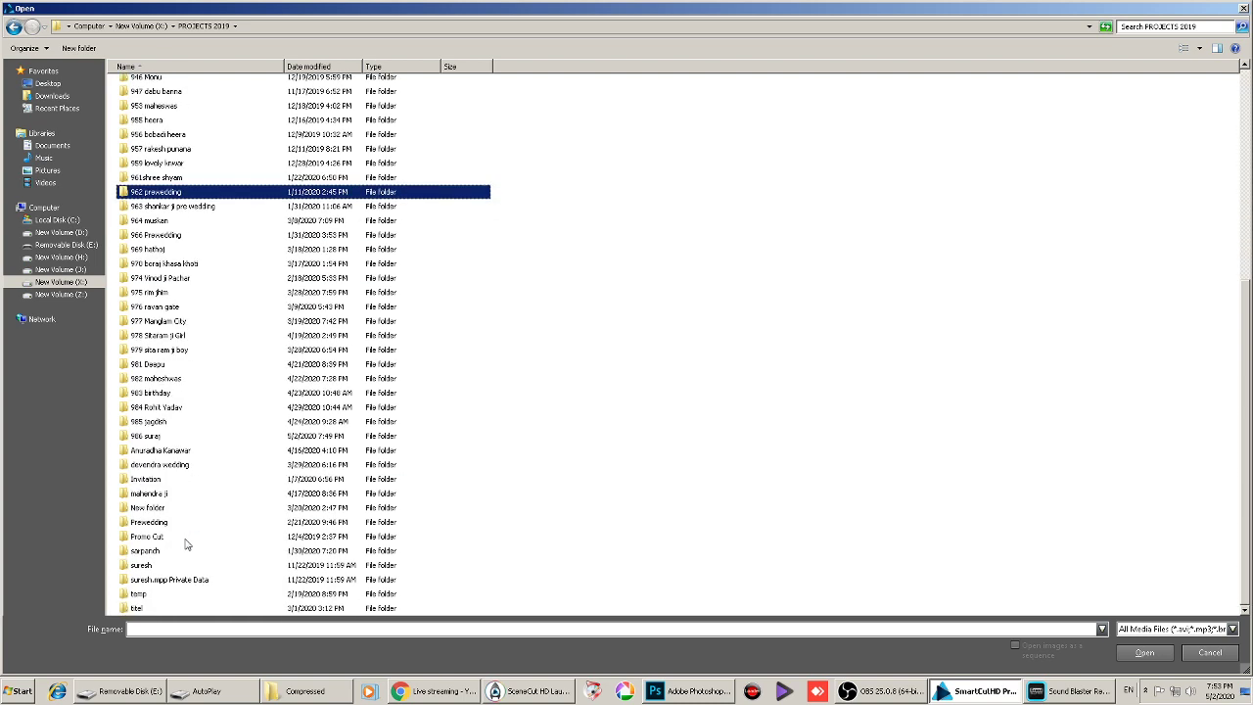
{"action": "double_click", "coordinate": [142, 437]}
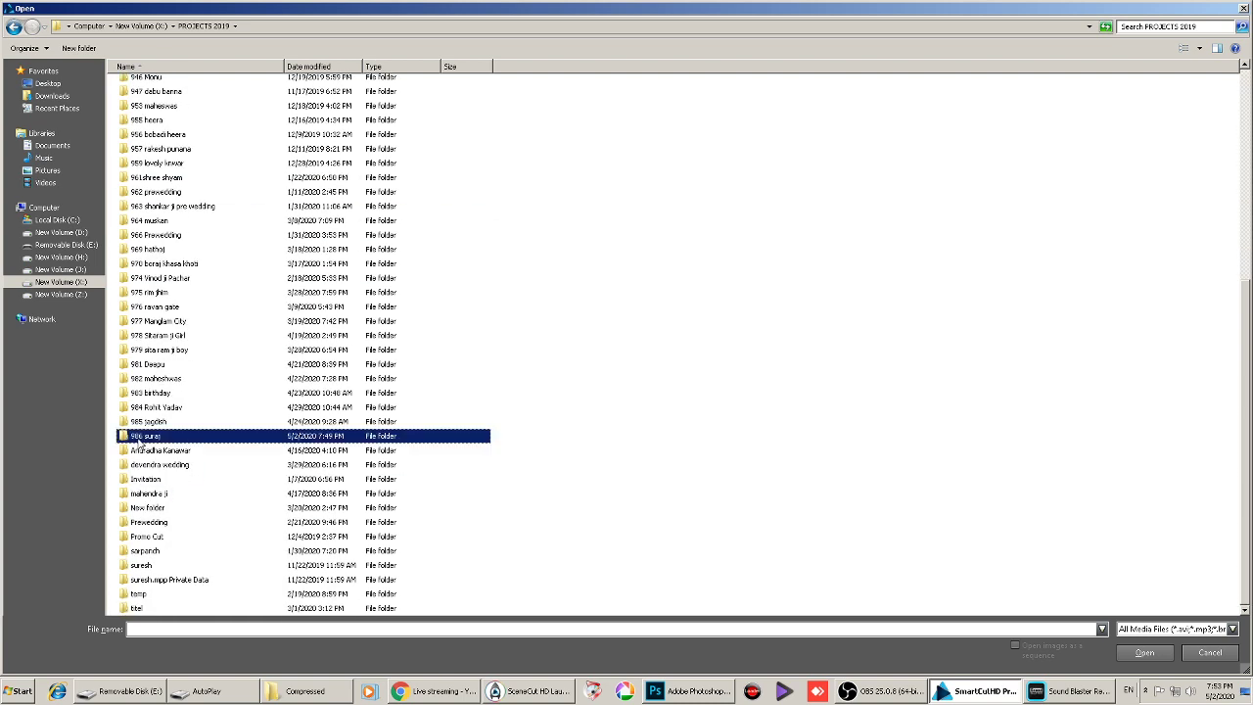
{"action": "double_click", "coordinate": [139, 228]}
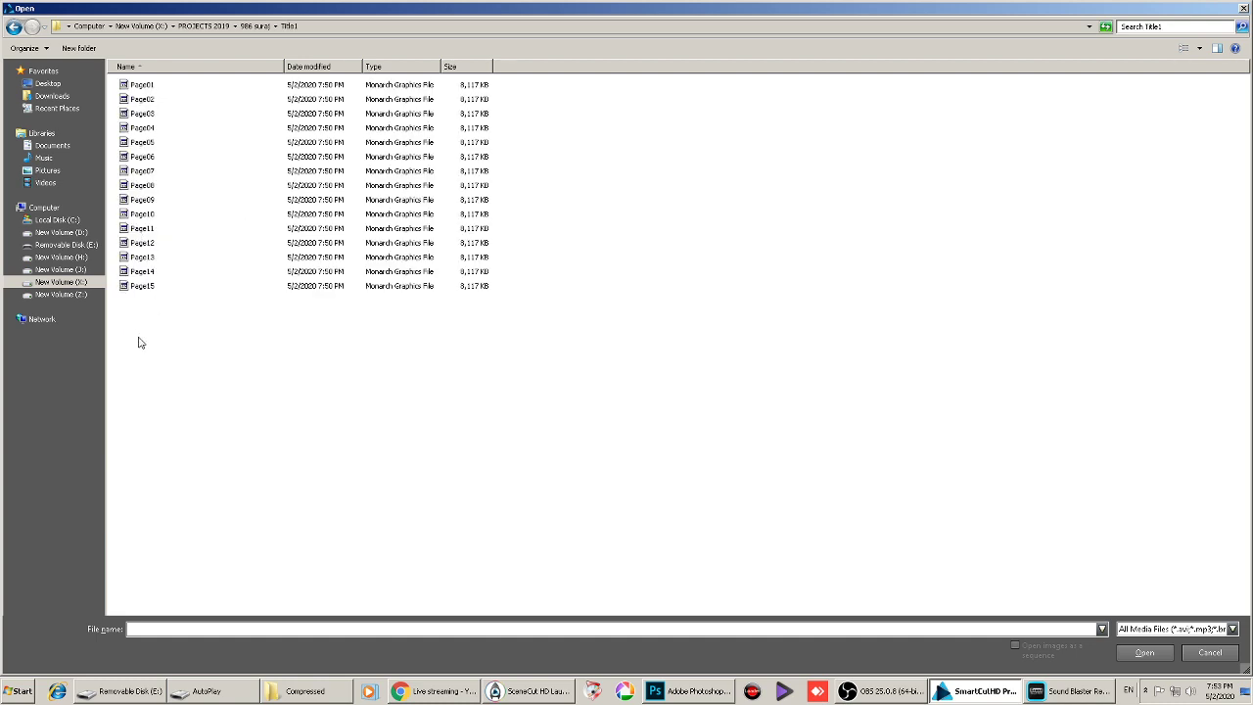
{"action": "left_click_drag", "start_coordinate": [141, 341], "coordinate": [180, 84]}
{"action": "left_click", "coordinate": [1145, 652]}
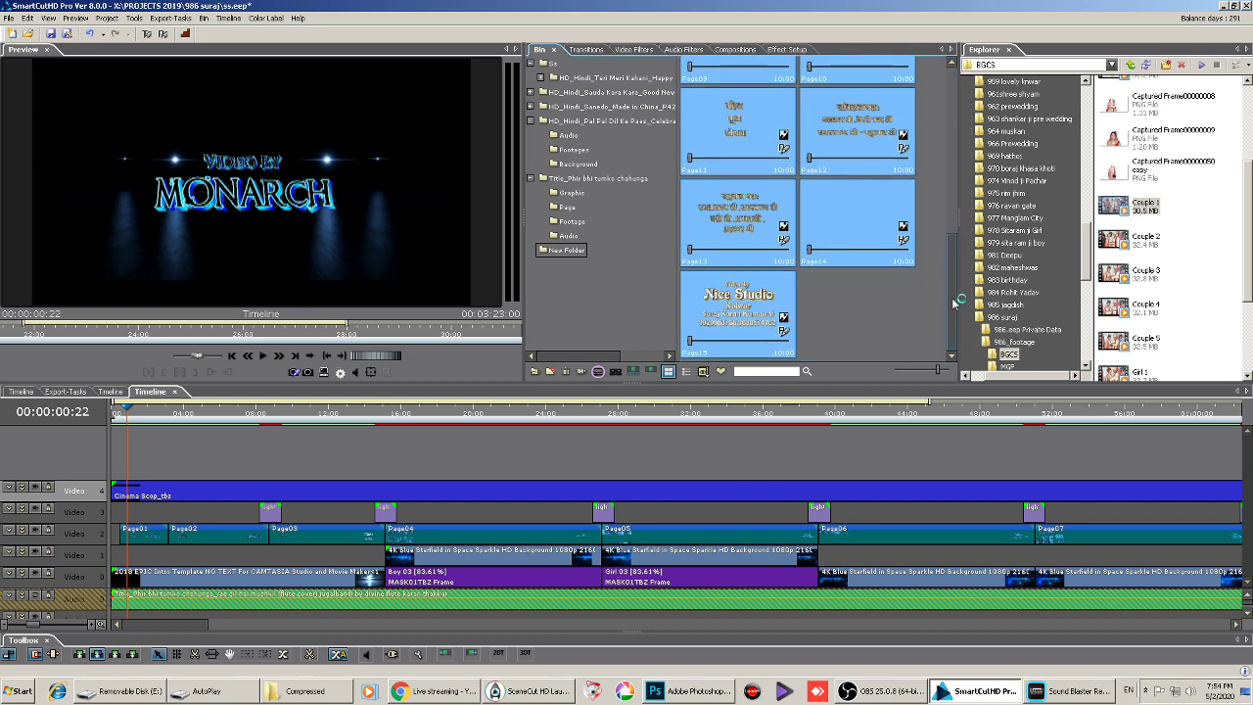
Replace the opening Page01 title on the Video 2 track with the bin's Page04 "Nice Studio Presents" title, using Truncate From Left
{"action": "left_click", "coordinate": [874, 181]}
{"action": "left_click_drag", "start_coordinate": [866, 191], "coordinate": [136, 531]}
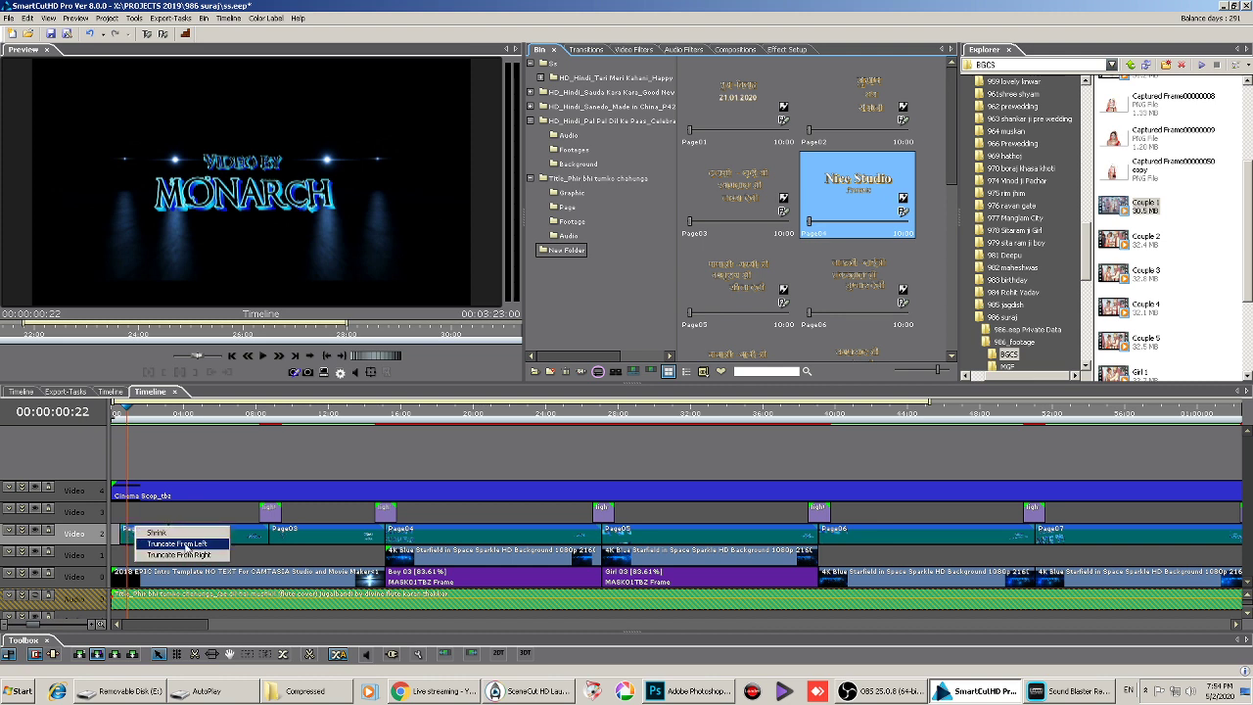
{"action": "left_click", "coordinate": [176, 544]}
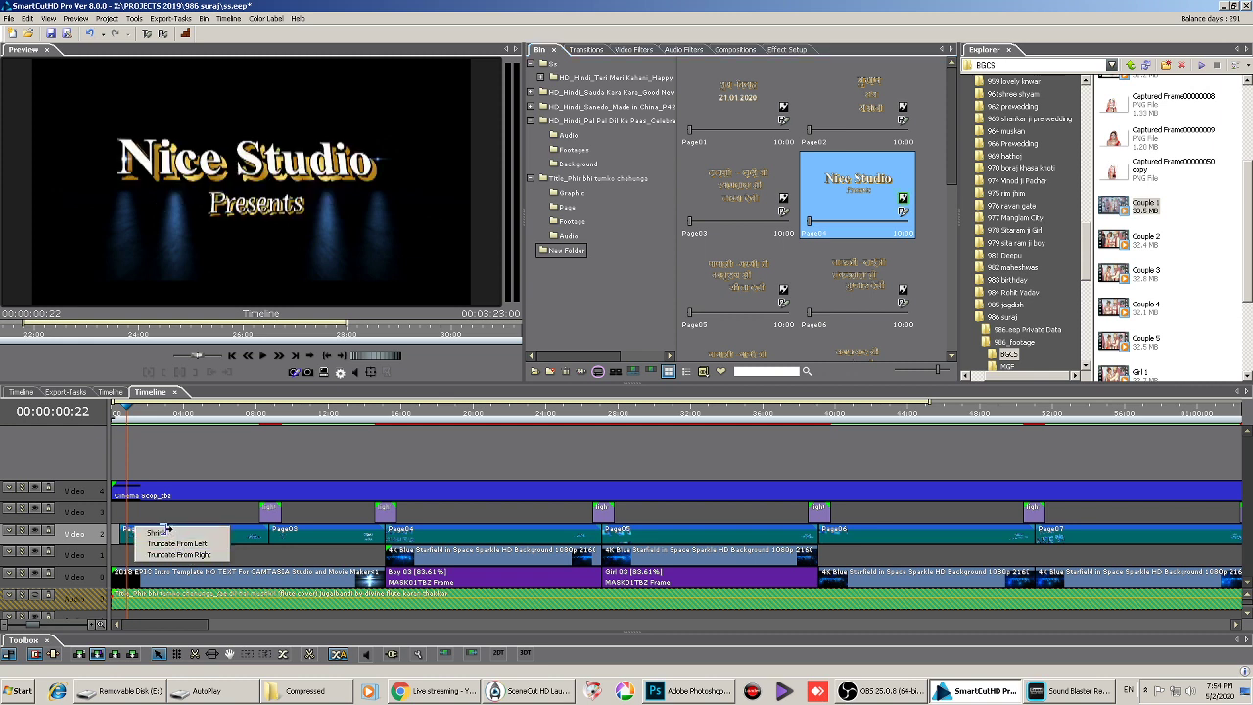
Go to about 11 seconds and replace the Page03 title on Video 2 with the bin's Page02 couple-names title, using Truncate From Left
{"action": "left_click_drag", "start_coordinate": [168, 419], "coordinate": [224, 421]}
{"action": "left_click", "coordinate": [321, 447]}
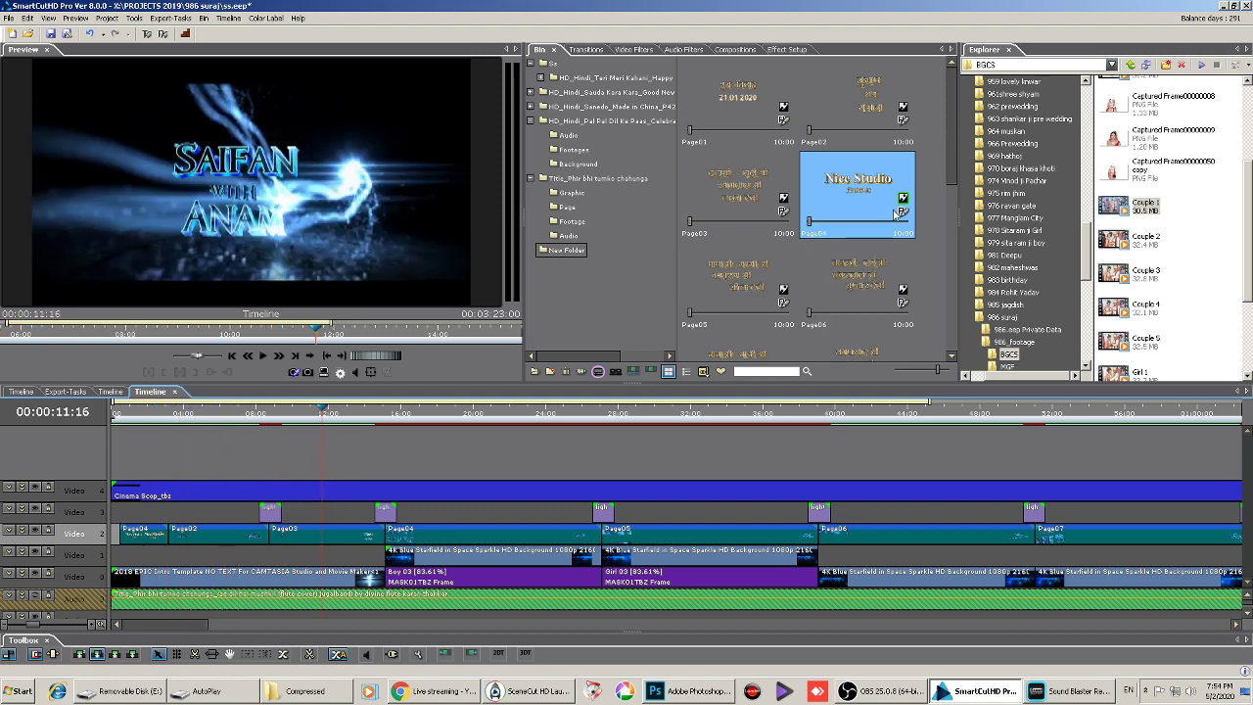
{"action": "left_click", "coordinate": [879, 102]}
{"action": "left_click_drag", "start_coordinate": [862, 95], "coordinate": [326, 532]}
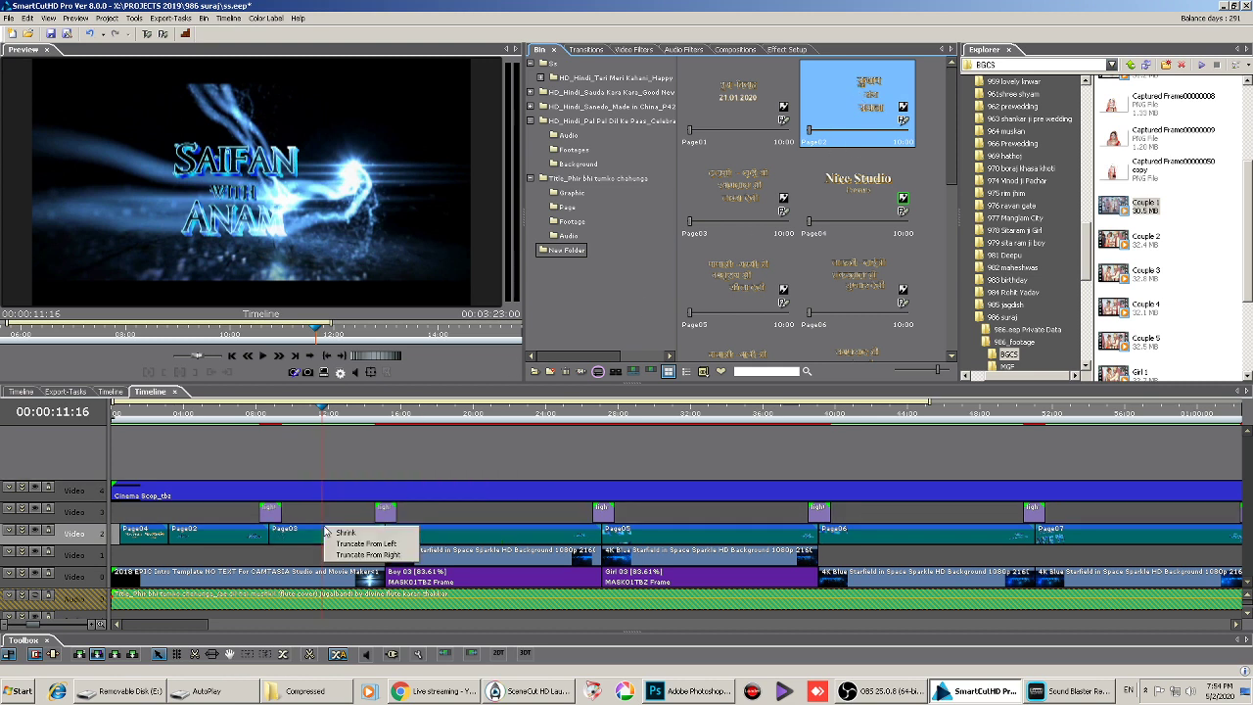
{"action": "left_click", "coordinate": [352, 543]}
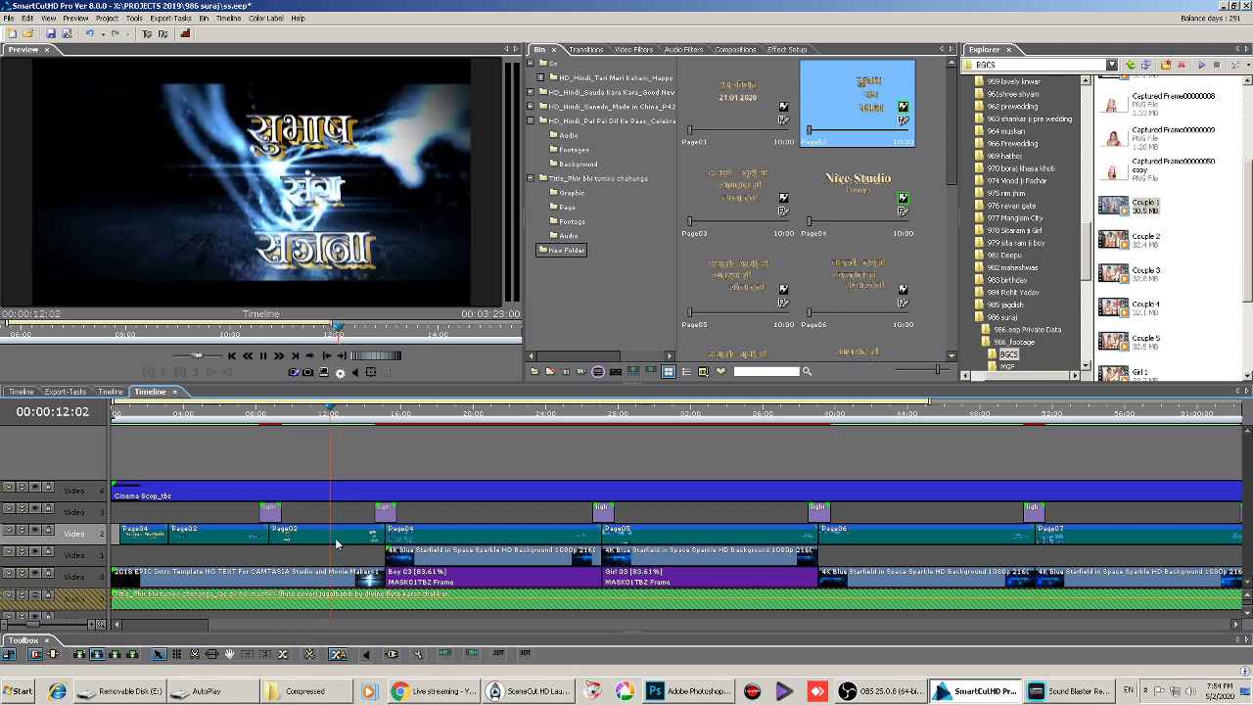
Enlarge the timeline scale and play the replaced Page02 title from about 9.5 seconds
{"action": "left_click", "coordinate": [340, 536]}
{"action": "scroll", "coordinate": [355, 537], "scroll_direction": "up", "scroll_amount": 2}
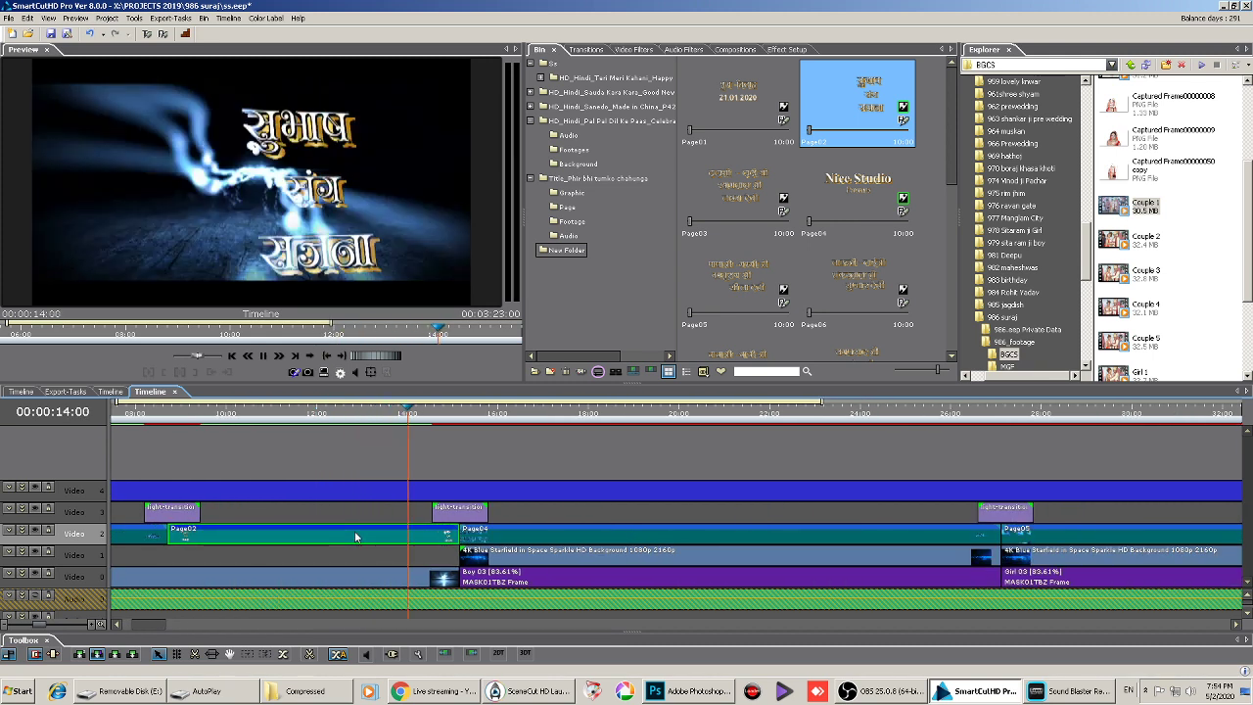
{"action": "key", "text": "space"}
{"action": "left_click", "coordinate": [206, 413]}
{"action": "key", "text": "space"}
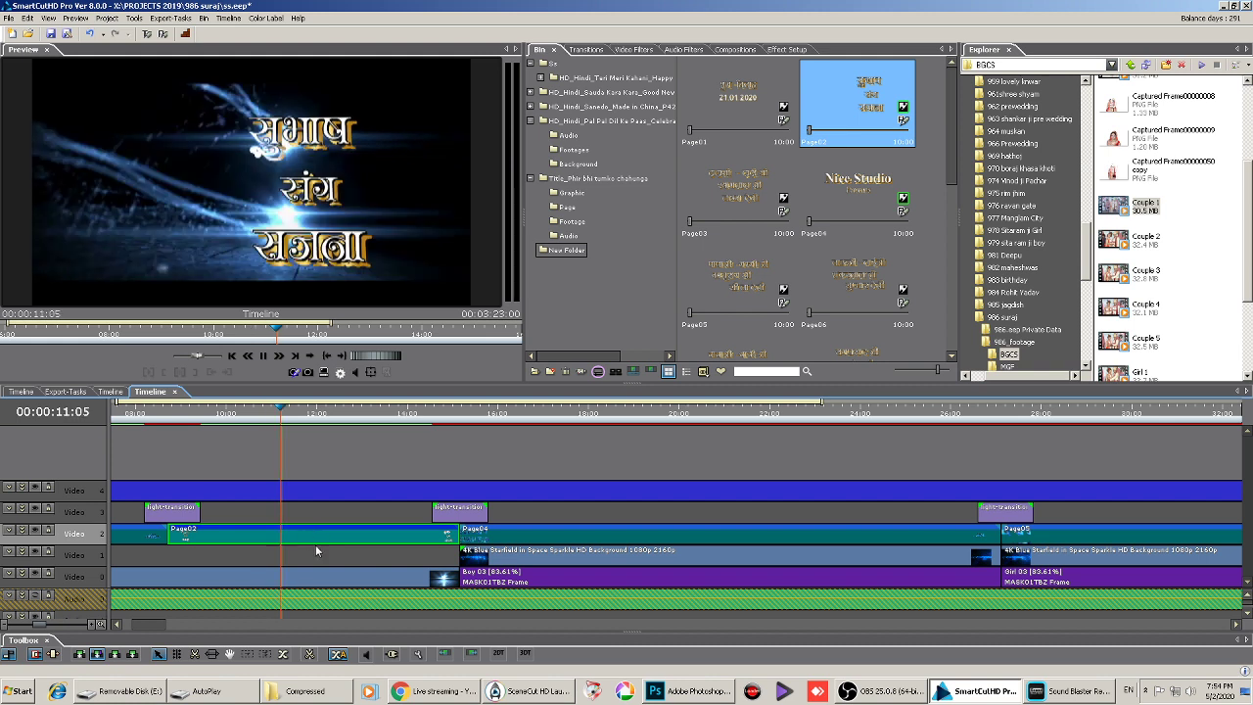
Place the Couple 09 photo from the Footages folder on a new track above Video 4, starting where the replaced Page02 title starts
{"action": "left_click", "coordinate": [588, 149]}
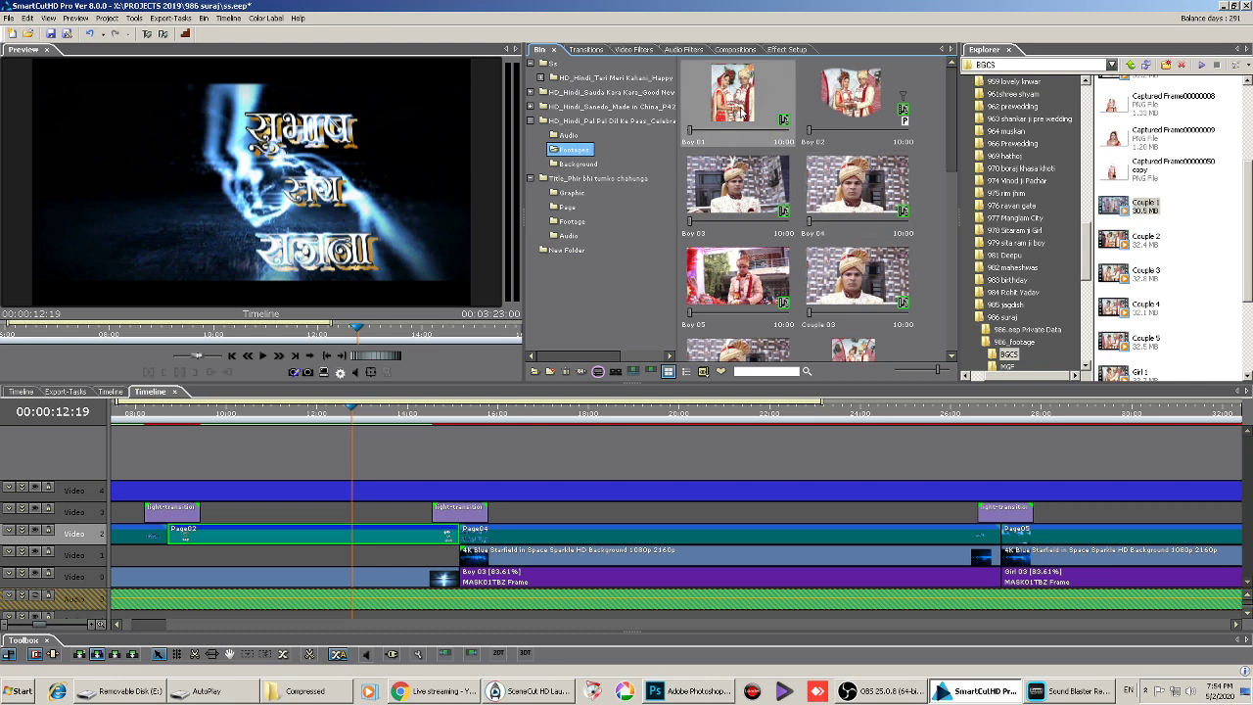
{"action": "scroll", "coordinate": [876, 227], "scroll_direction": "down", "scroll_amount": 2}
{"action": "scroll", "coordinate": [877, 230], "scroll_direction": "down", "scroll_amount": 6}
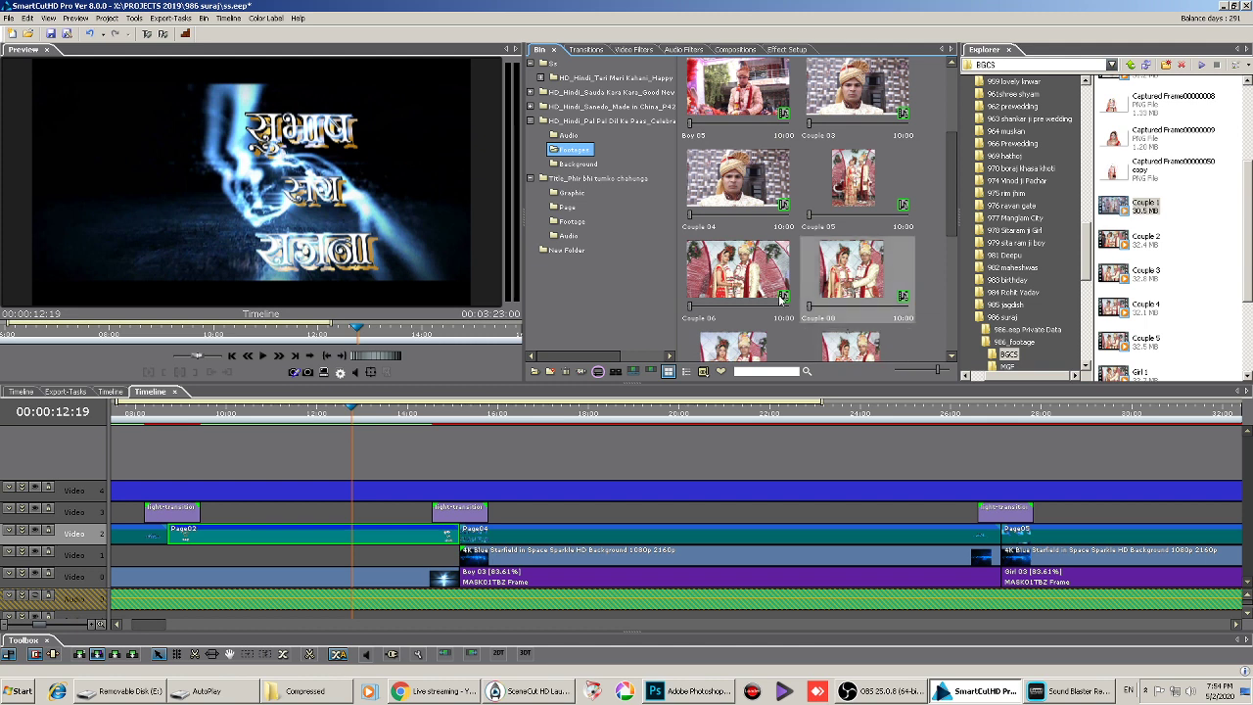
{"action": "scroll", "coordinate": [754, 329], "scroll_direction": "down", "scroll_amount": 2}
{"action": "left_click_drag", "start_coordinate": [755, 330], "coordinate": [231, 437]}
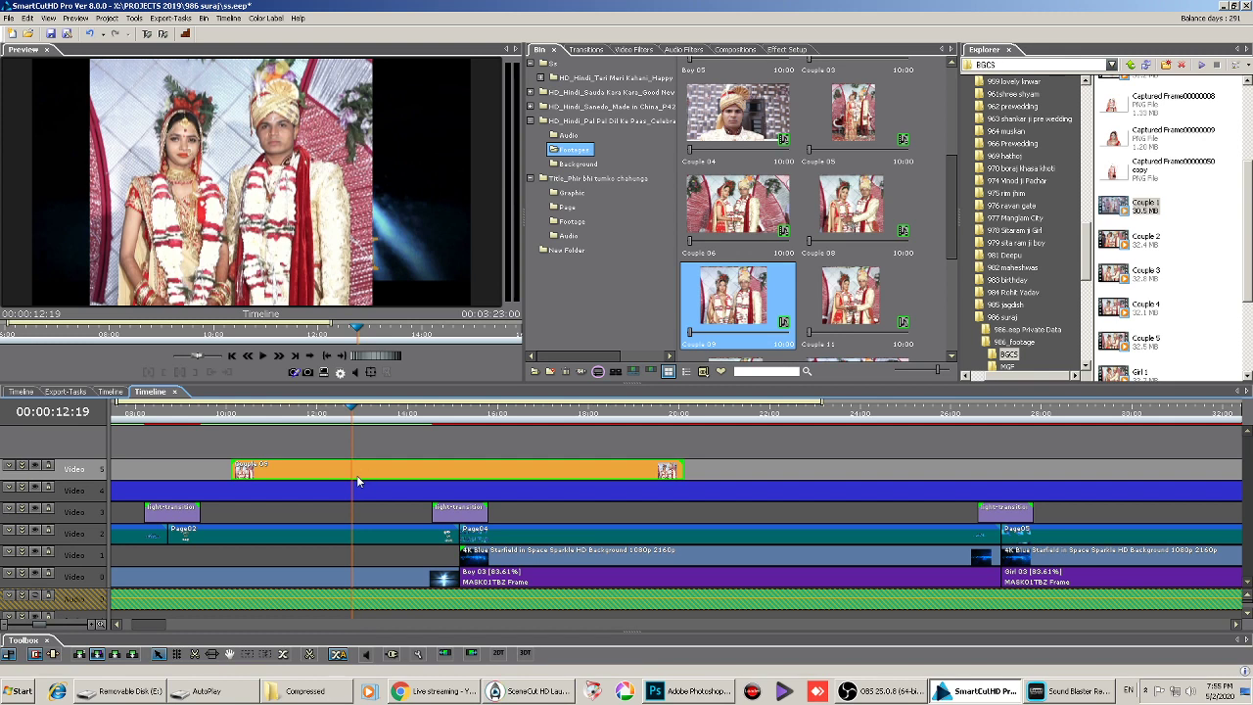
{"action": "left_click_drag", "start_coordinate": [395, 468], "coordinate": [332, 468]}
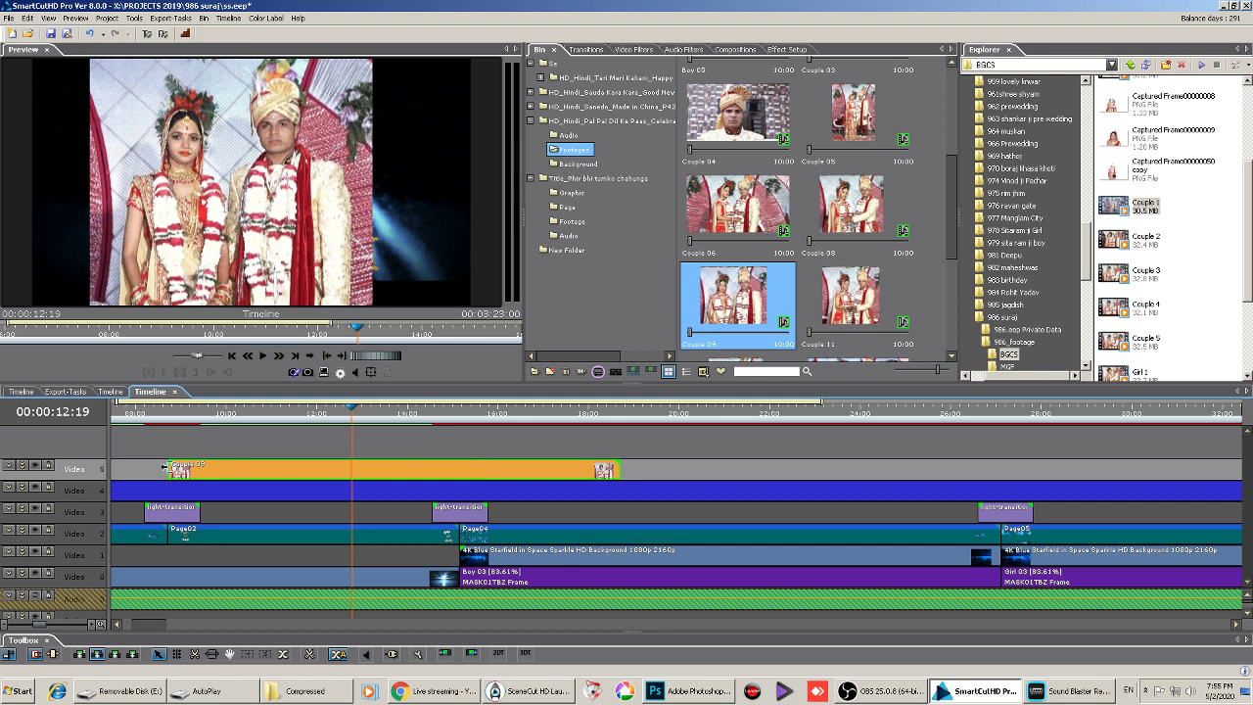
Cut the Couple 09 clip at the end of the Page02 title (00:00:15:04) and delete the part beyond it
{"action": "left_click", "coordinate": [209, 536]}
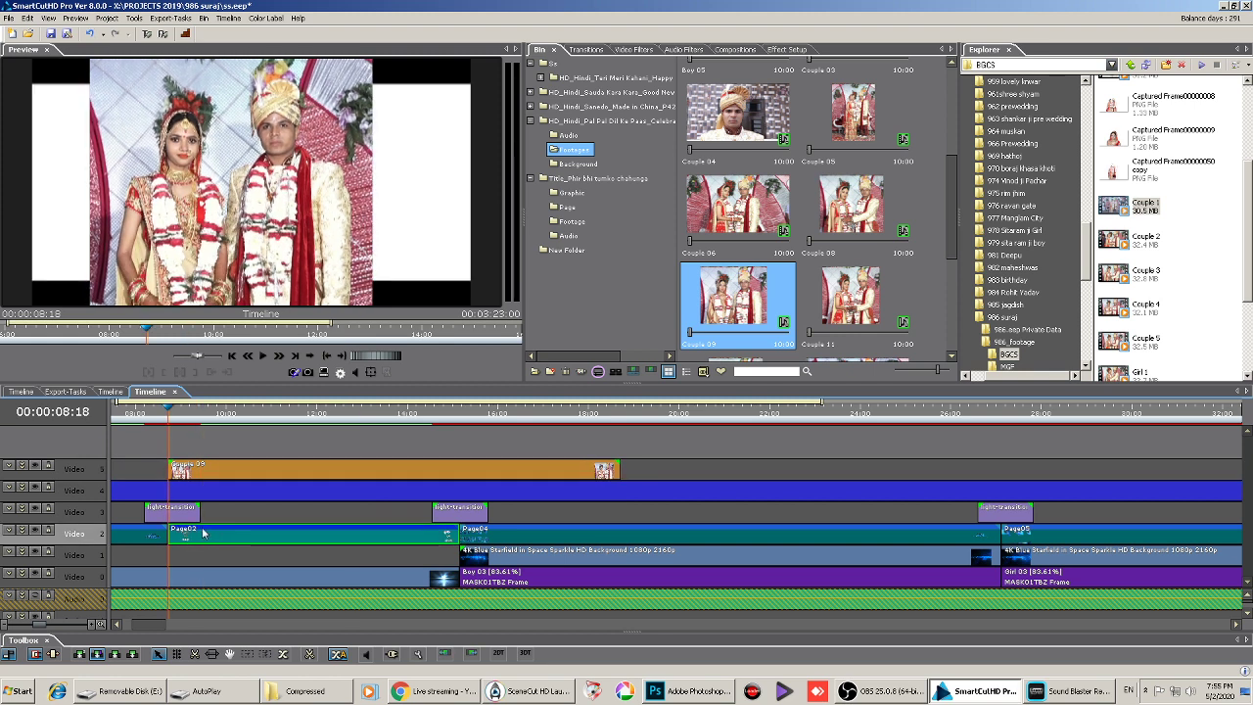
{"action": "key", "text": "Page_Down"}
{"action": "key", "text": "Page_Down"}
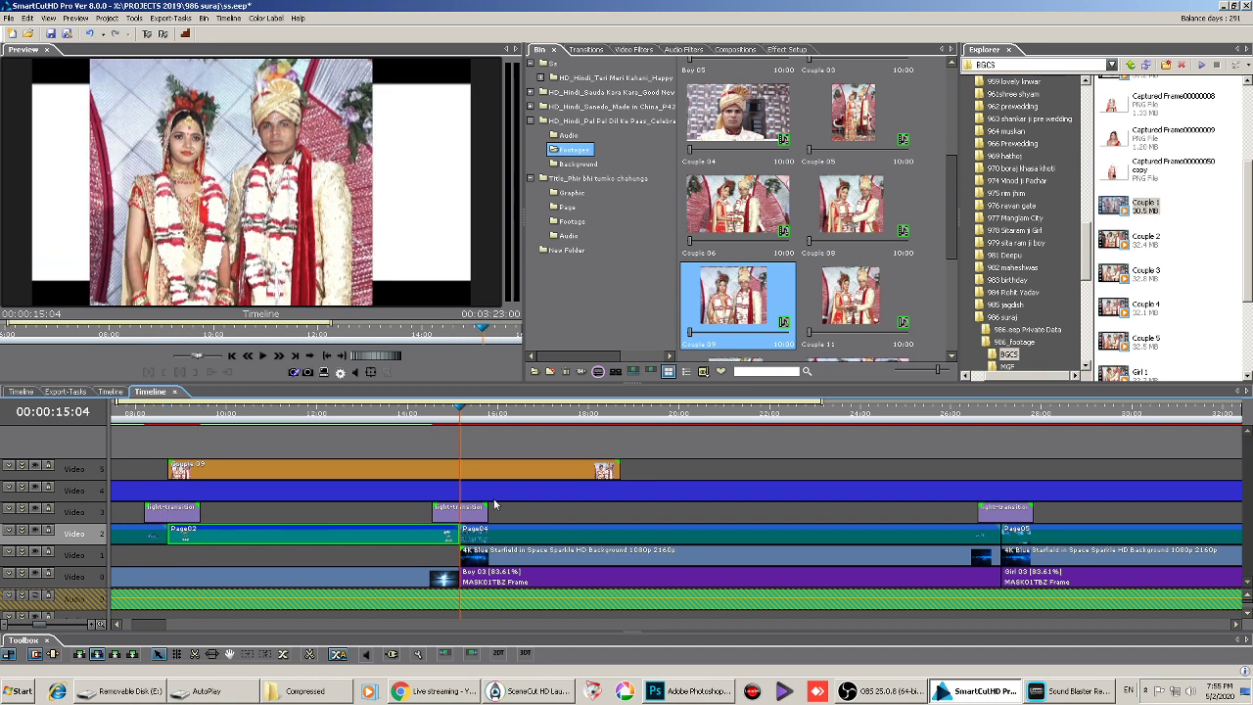
{"action": "left_click", "coordinate": [476, 471]}
{"action": "key", "text": "c"}
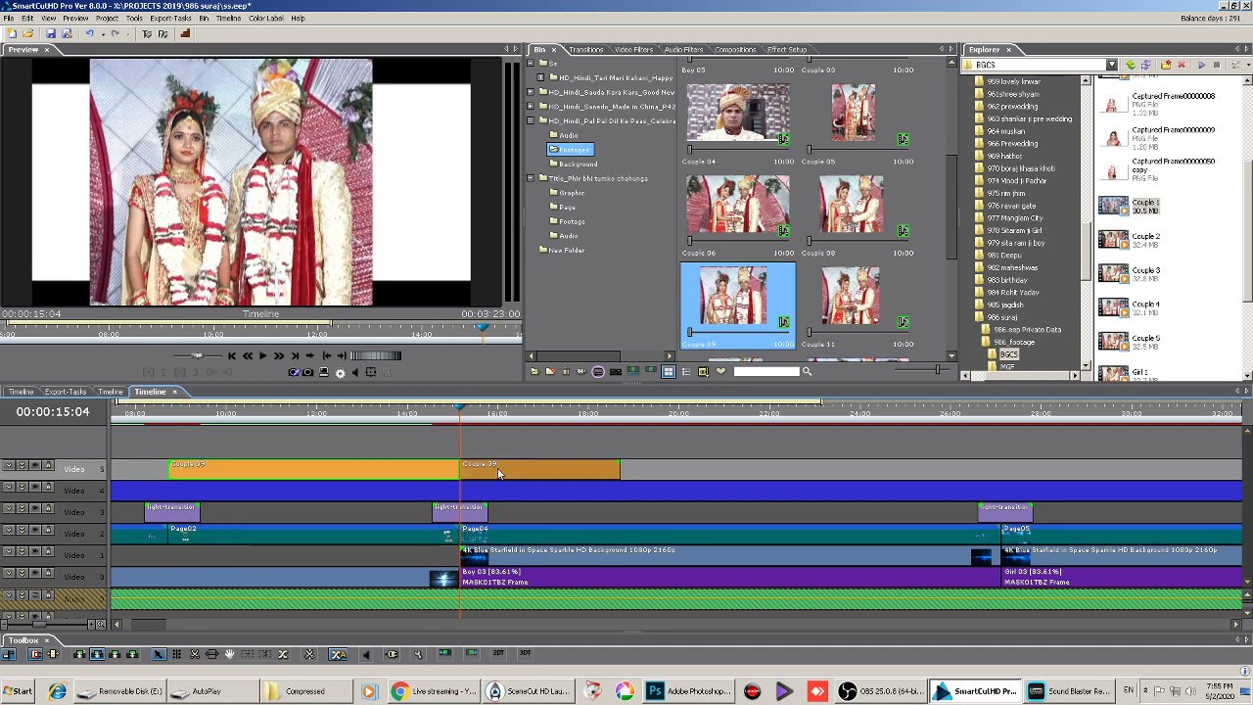
{"action": "left_click", "coordinate": [495, 471]}
{"action": "key", "text": "Delete"}
{"action": "left_click", "coordinate": [415, 473]}
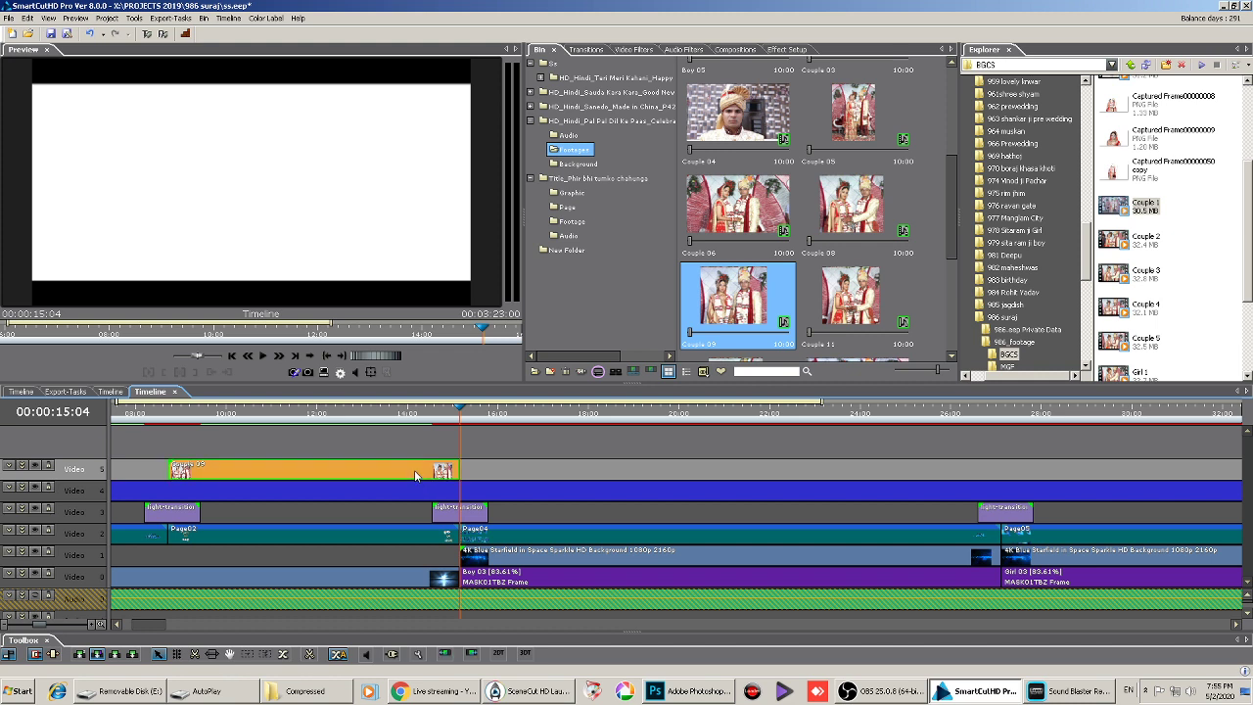
Copy the Page02 title and paste all its filters onto the Couple 09 clip: Aspect, Alpha, Cropping, Motion, Border and Basic/Blend
{"action": "left_click", "coordinate": [392, 532]}
{"action": "right_click", "coordinate": [392, 530]}
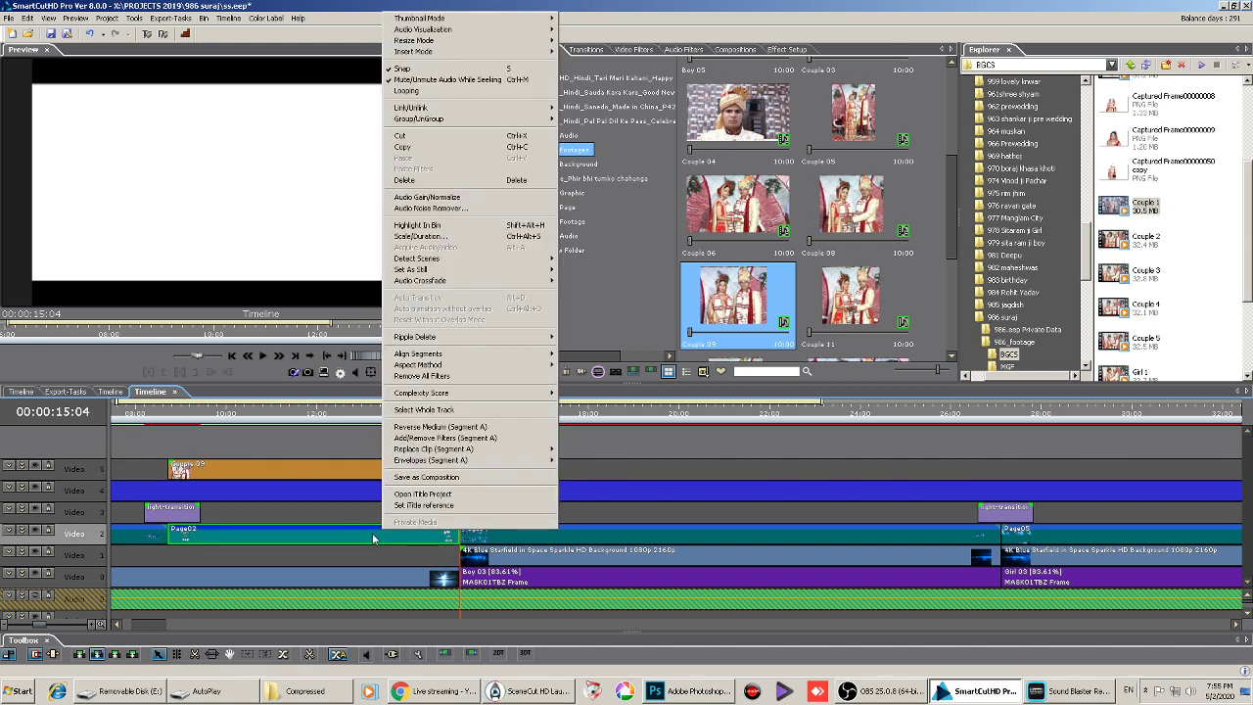
{"action": "left_click", "coordinate": [409, 147]}
{"action": "left_click", "coordinate": [328, 477]}
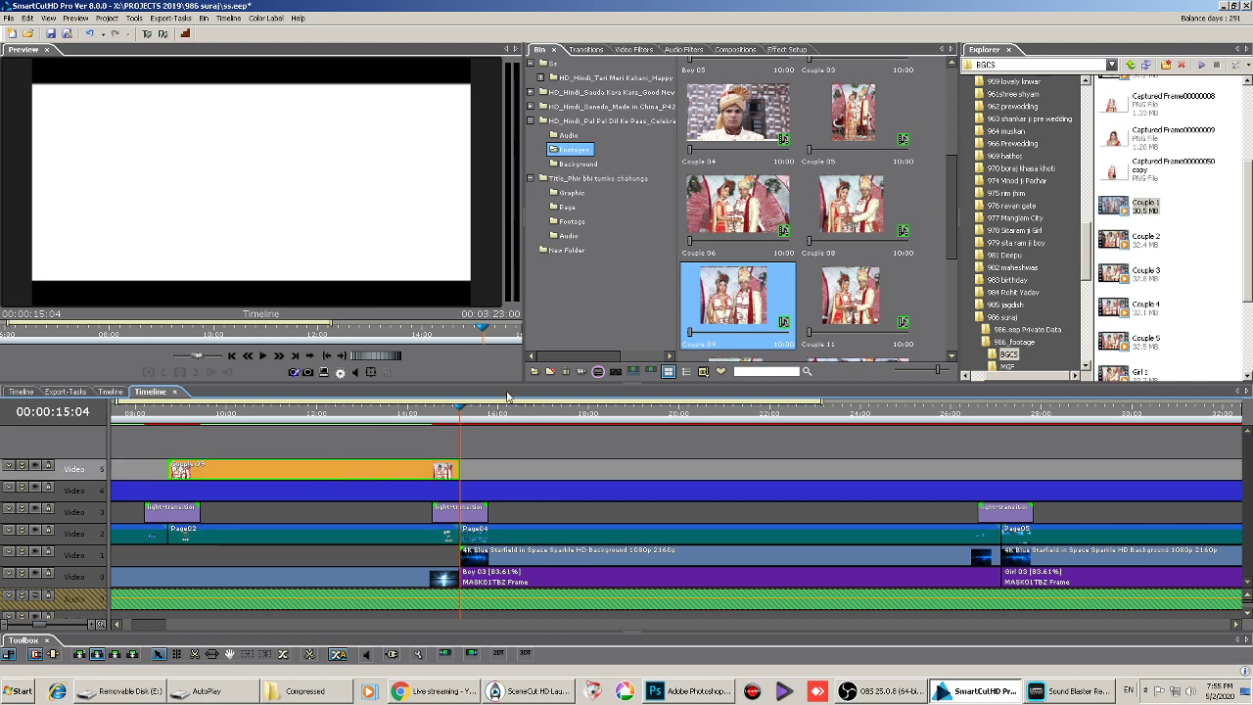
{"action": "right_click", "coordinate": [378, 470]}
{"action": "left_click", "coordinate": [447, 318]}
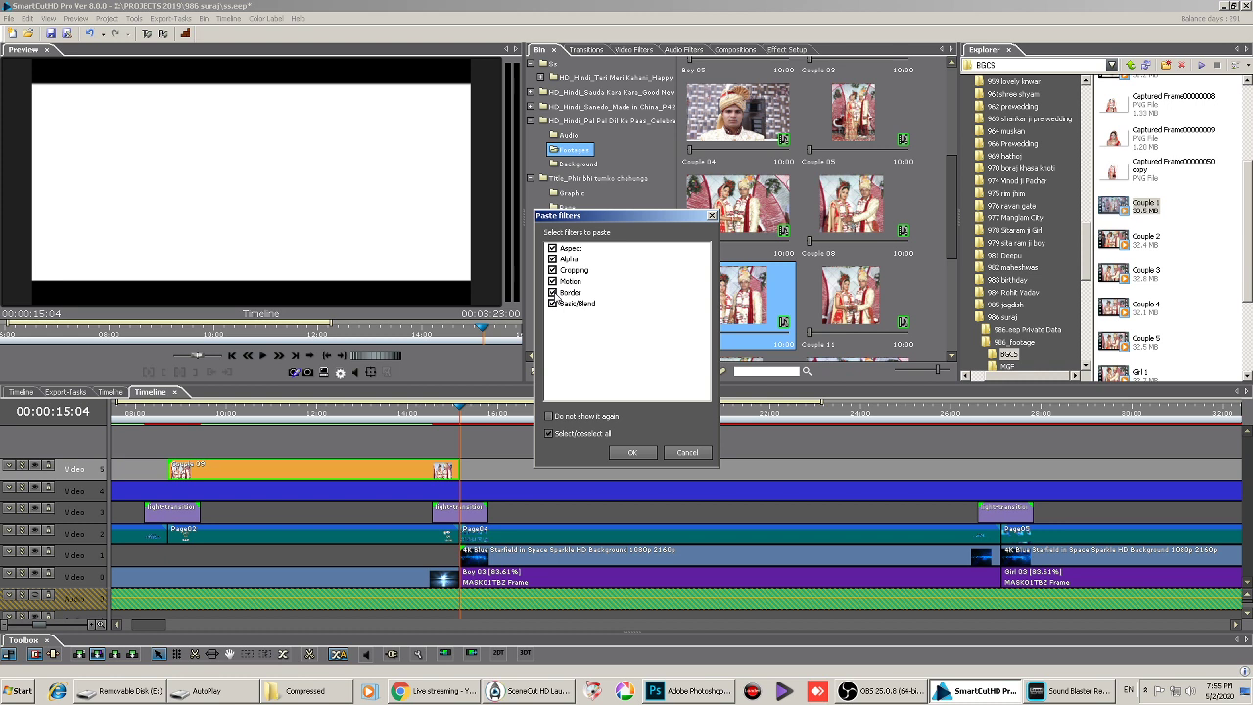
{"action": "left_click", "coordinate": [633, 452]}
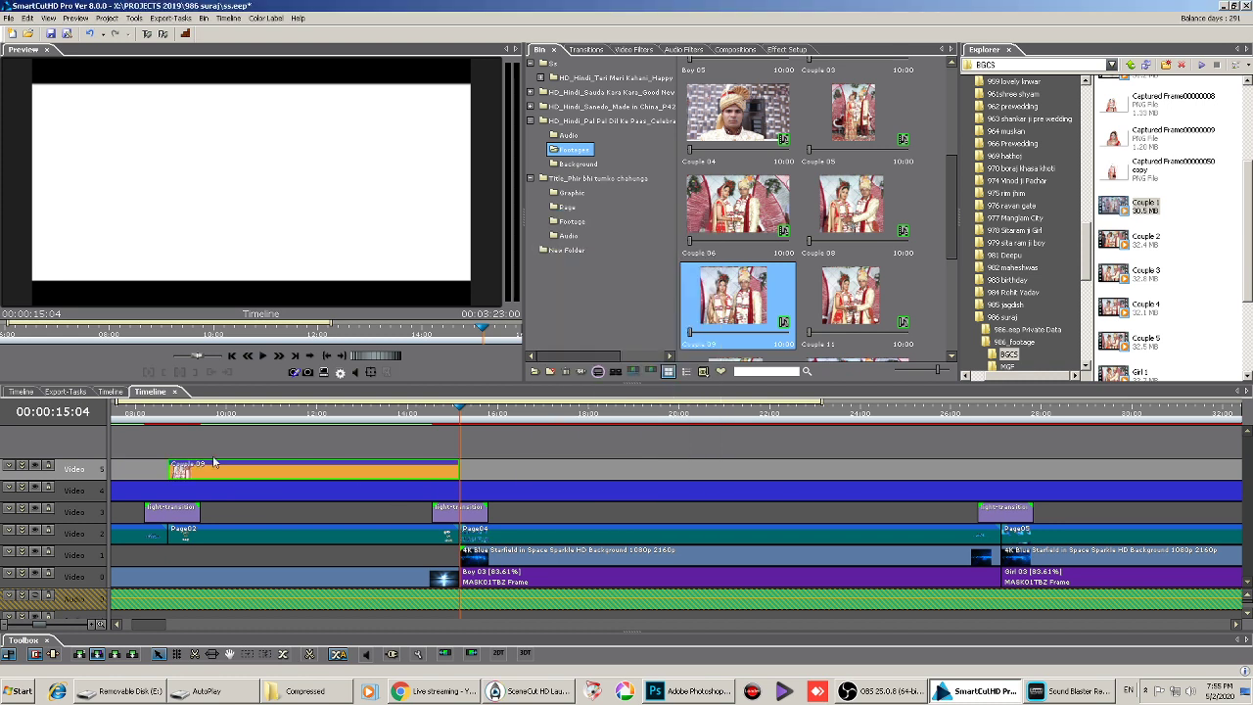
Play the Couple 09 clip from about 9 seconds and move it down to the Video 1 track beneath the Page02 title
{"action": "left_click", "coordinate": [182, 415]}
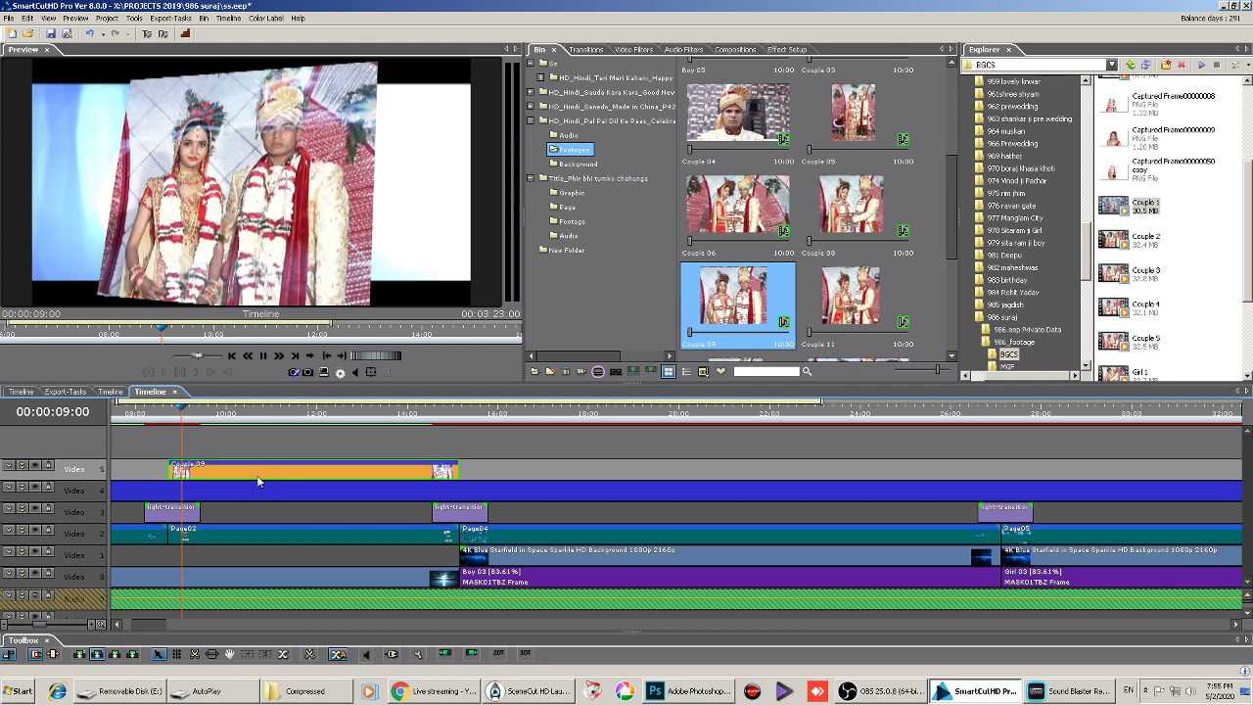
{"action": "key", "text": "Right"}
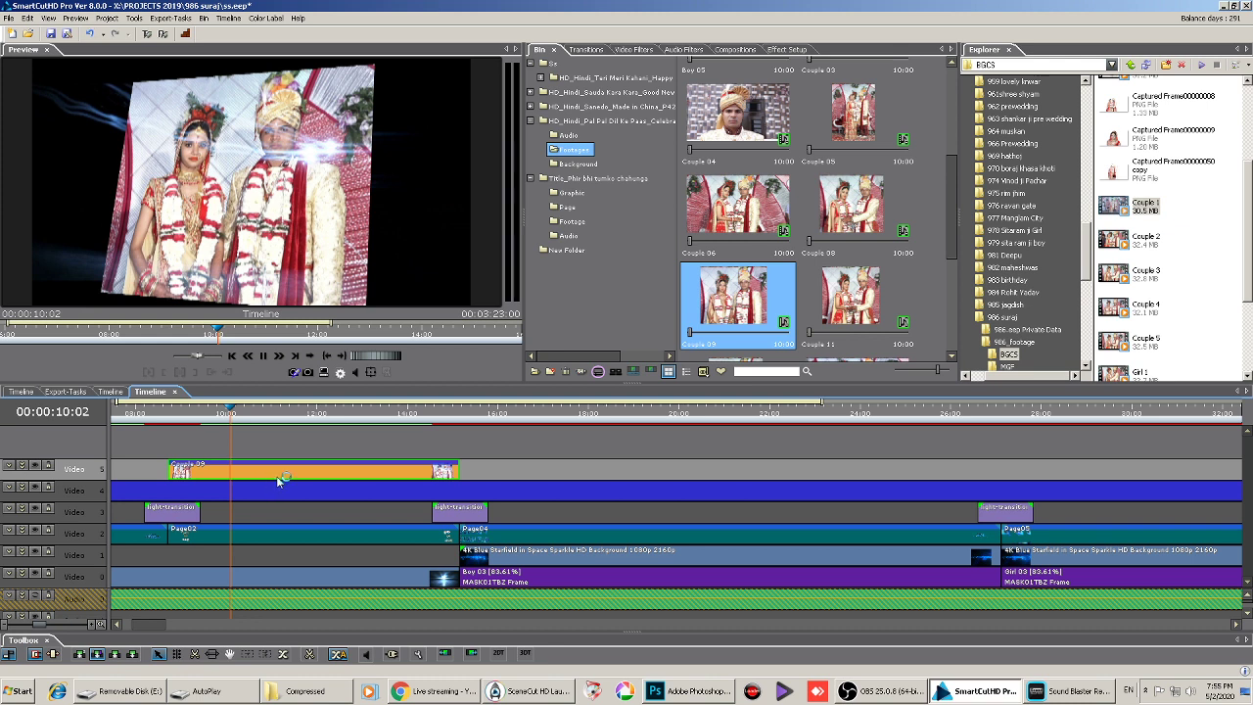
{"action": "left_click", "coordinate": [284, 479]}
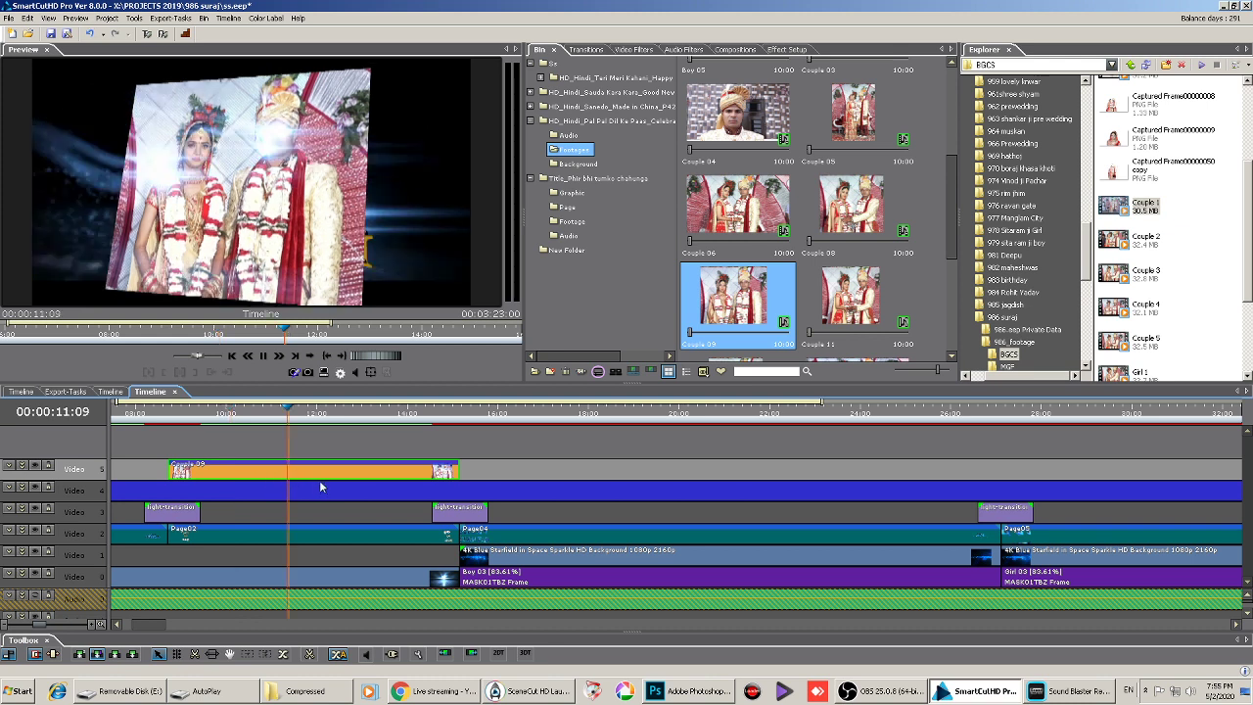
{"action": "left_click_drag", "start_coordinate": [322, 471], "coordinate": [327, 557]}
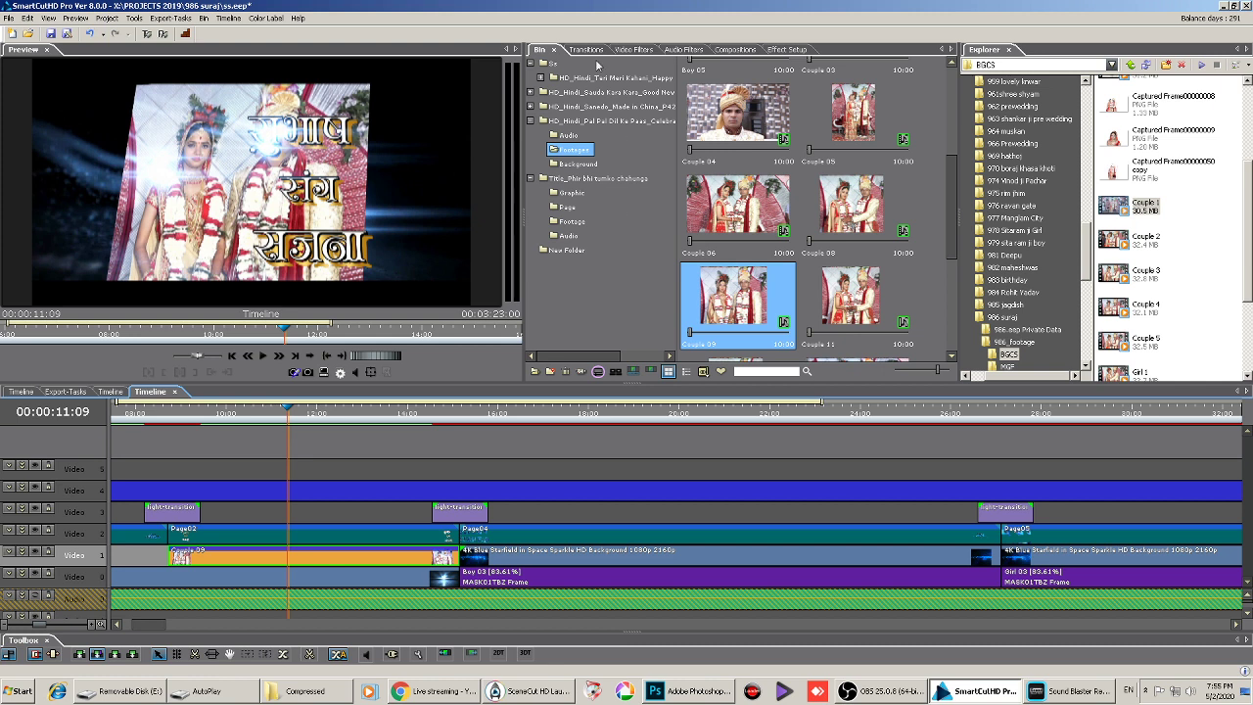
Add a Motion keyframe at 00:00:09:14 on the Couple 09 clip with Position X set to -0.430
{"action": "left_click", "coordinate": [783, 49]}
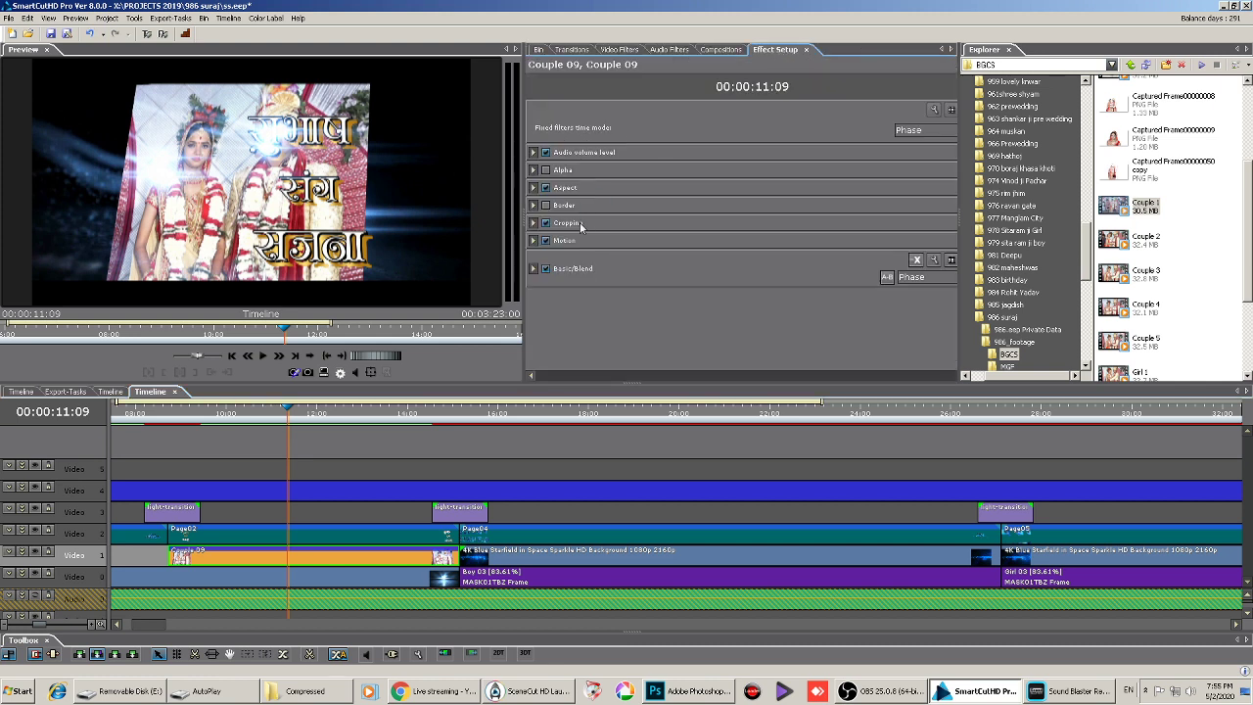
{"action": "left_click", "coordinate": [533, 241]}
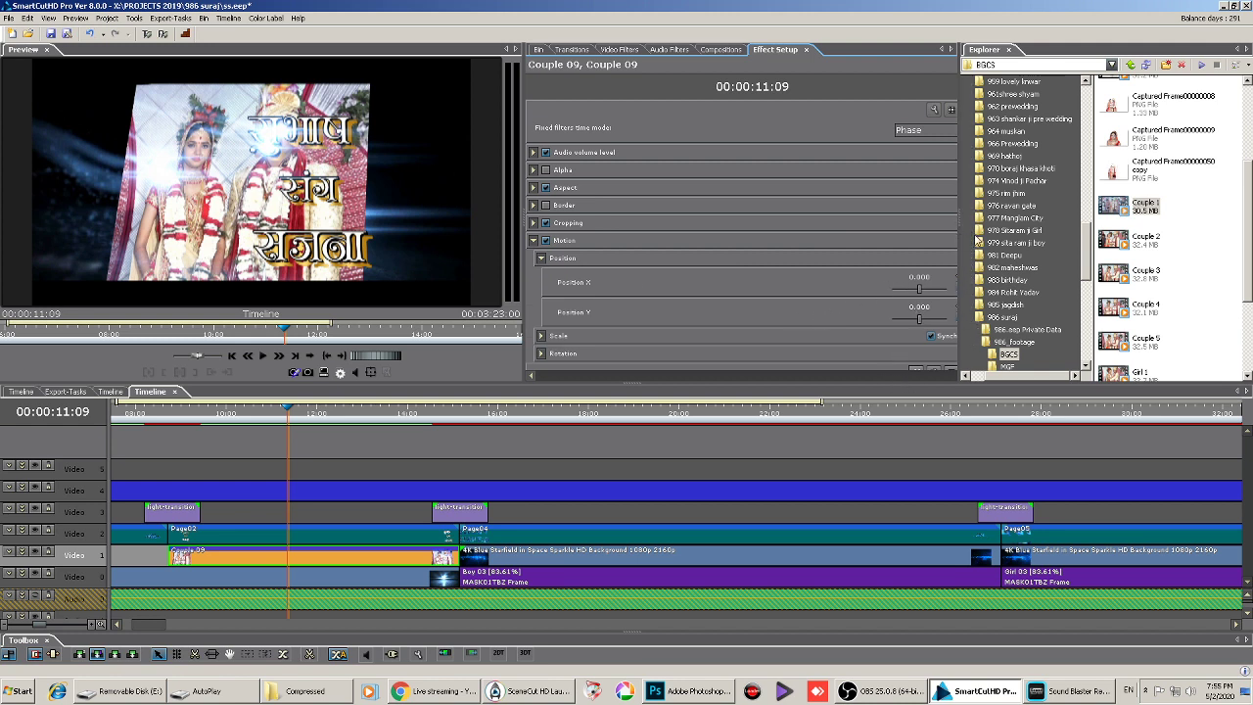
{"action": "left_click_drag", "start_coordinate": [959, 219], "coordinate": [1149, 227]}
{"action": "left_click_drag", "start_coordinate": [982, 218], "coordinate": [791, 219]}
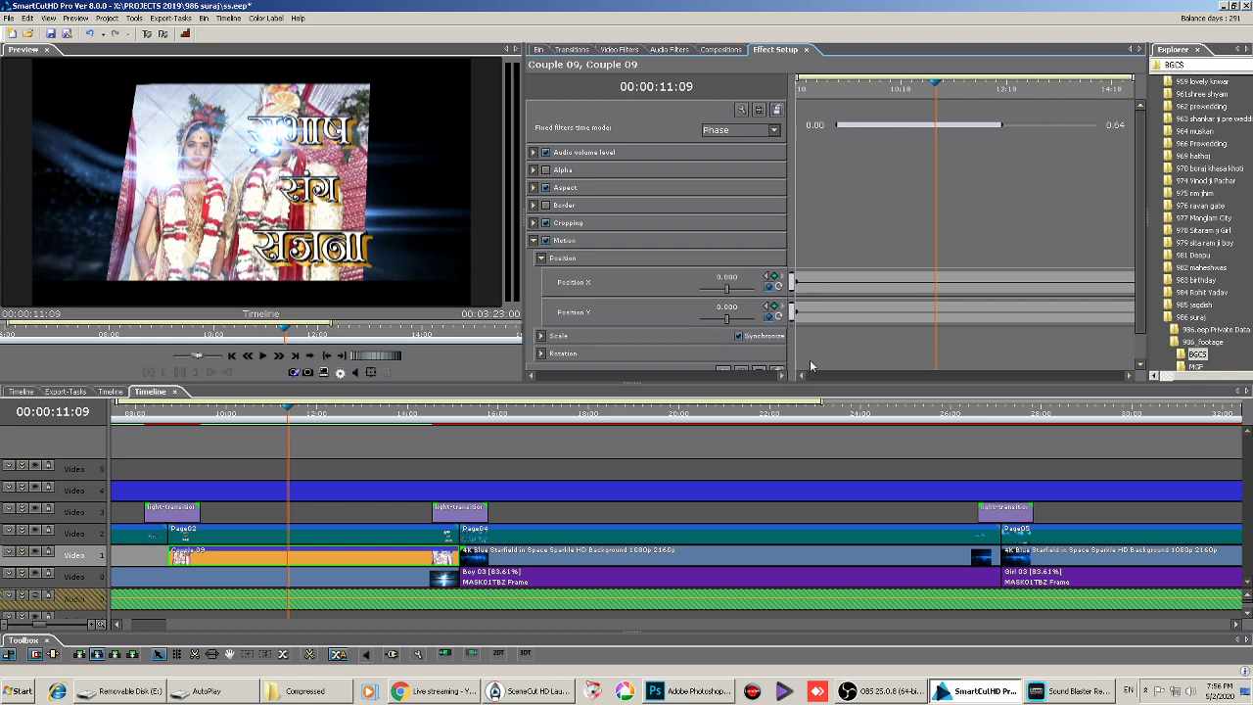
{"action": "left_click_drag", "start_coordinate": [928, 91], "coordinate": [840, 160]}
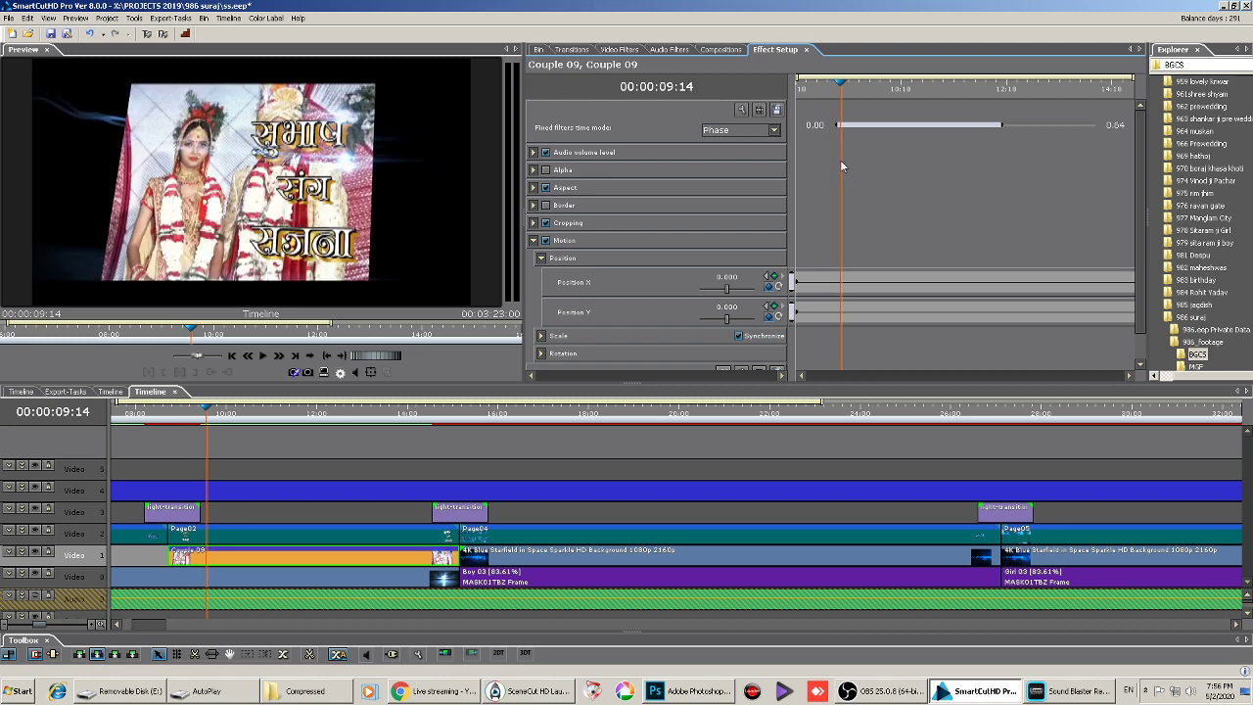
{"action": "left_click", "coordinate": [736, 278]}
{"action": "double_click", "coordinate": [731, 278]}
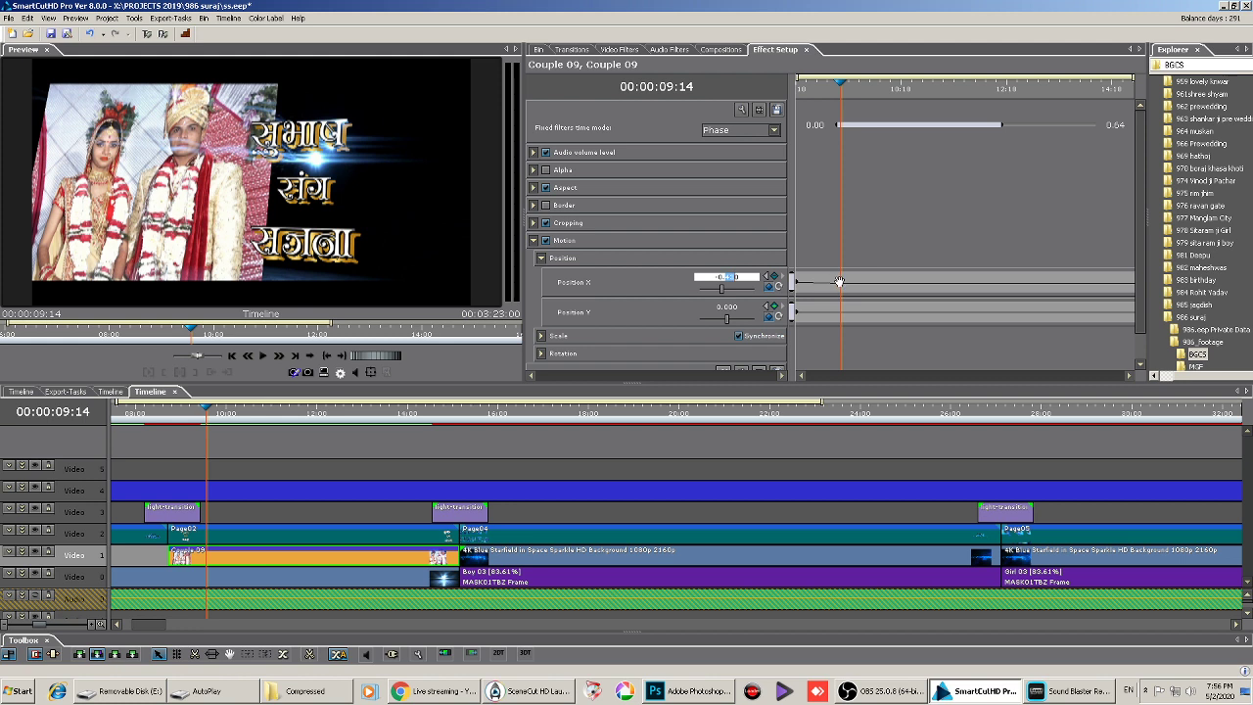
Copy the Position X keyframe at 00:00:09:14 and paste it onto the Couple 09 clip's first keyframe at 00:00:08:18
{"action": "right_click", "coordinate": [839, 283]}
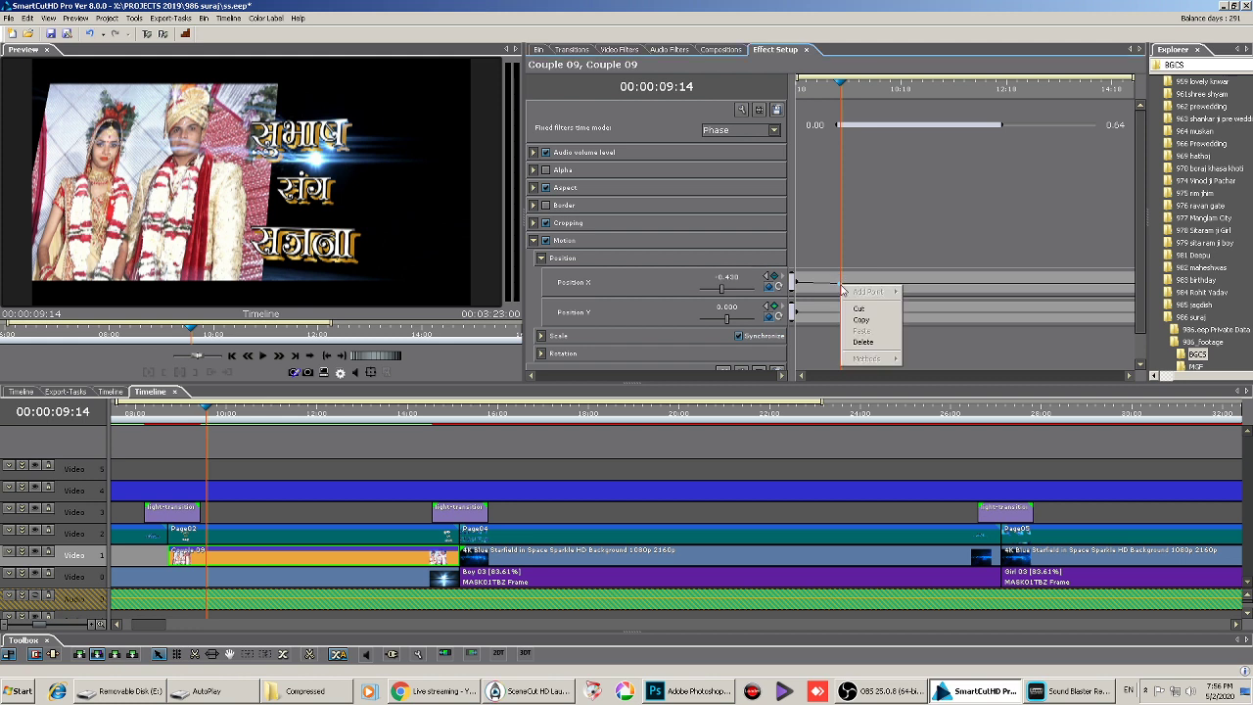
{"action": "left_click", "coordinate": [863, 321]}
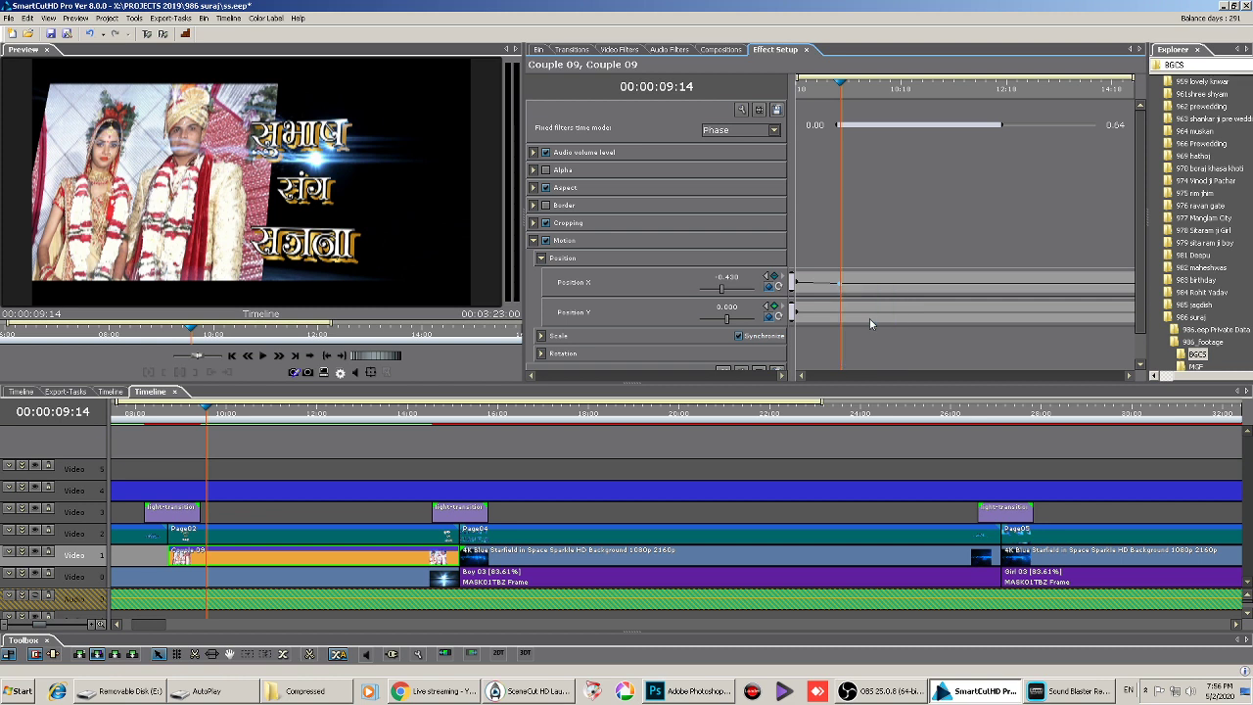
{"action": "left_click", "coordinate": [769, 278]}
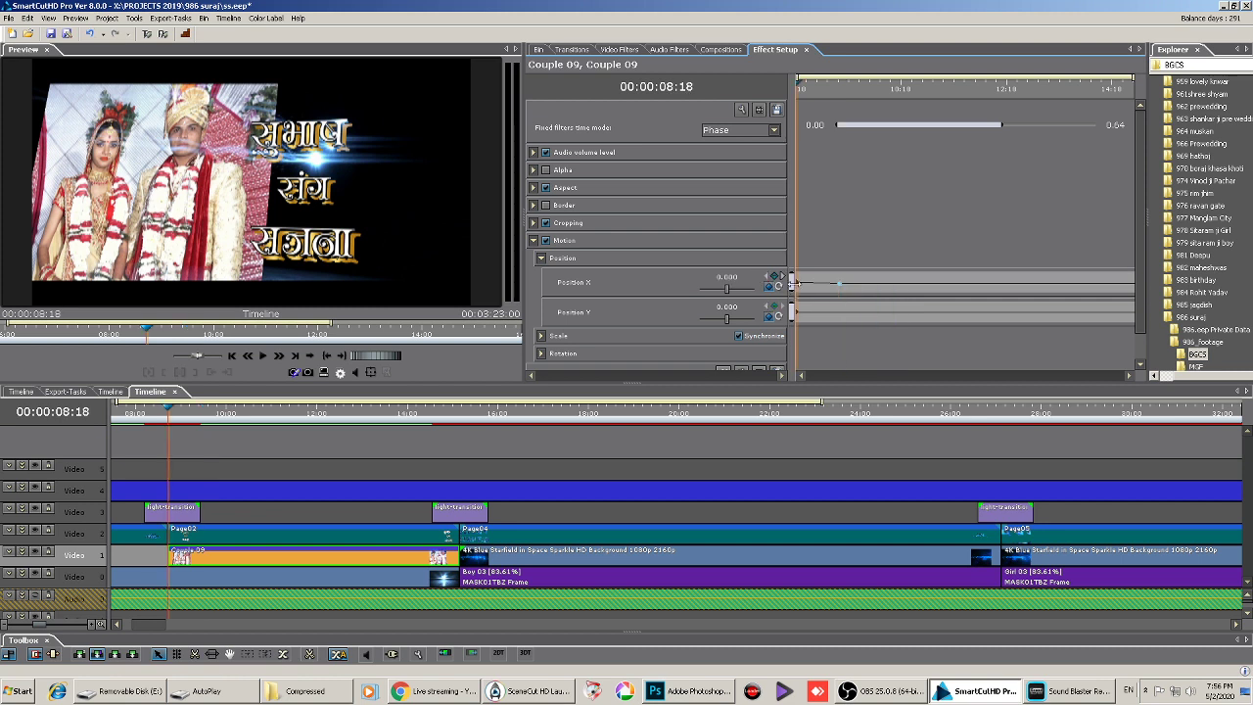
{"action": "right_click", "coordinate": [796, 283]}
{"action": "left_click", "coordinate": [818, 327]}
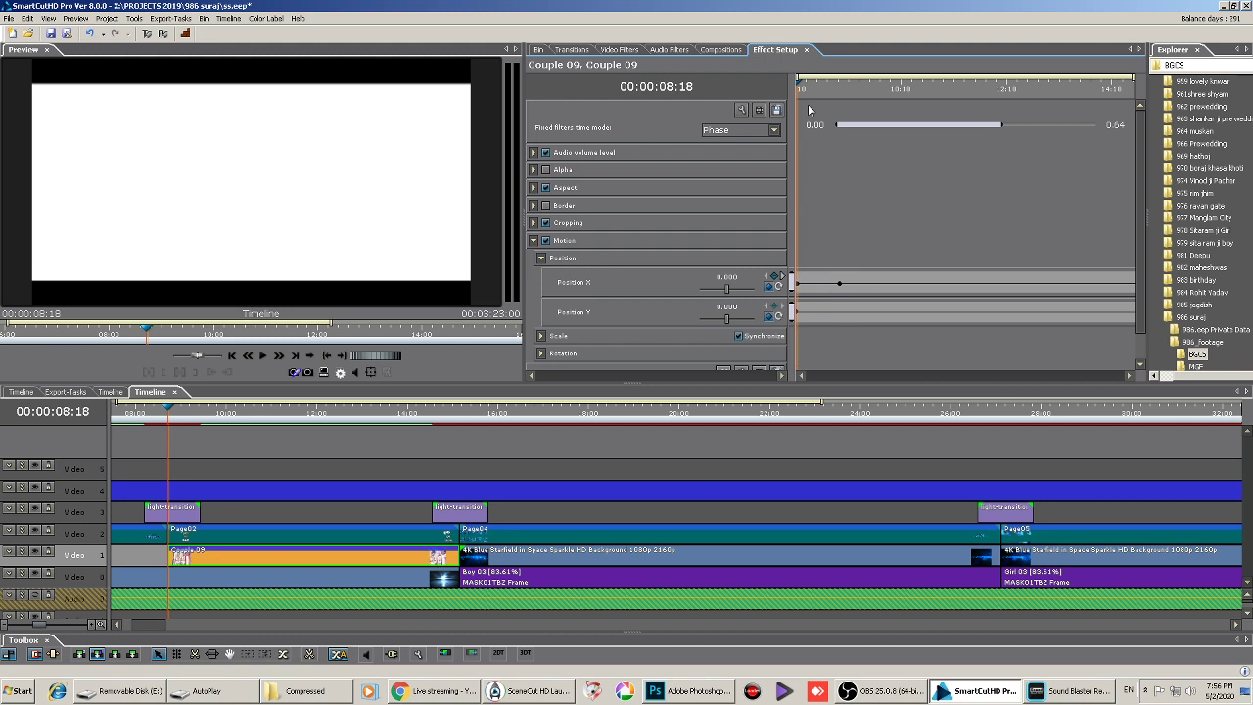
Play through the Couple 09 clip into the Page04 section to check the photo's position beside the title
{"action": "left_click", "coordinate": [825, 202]}
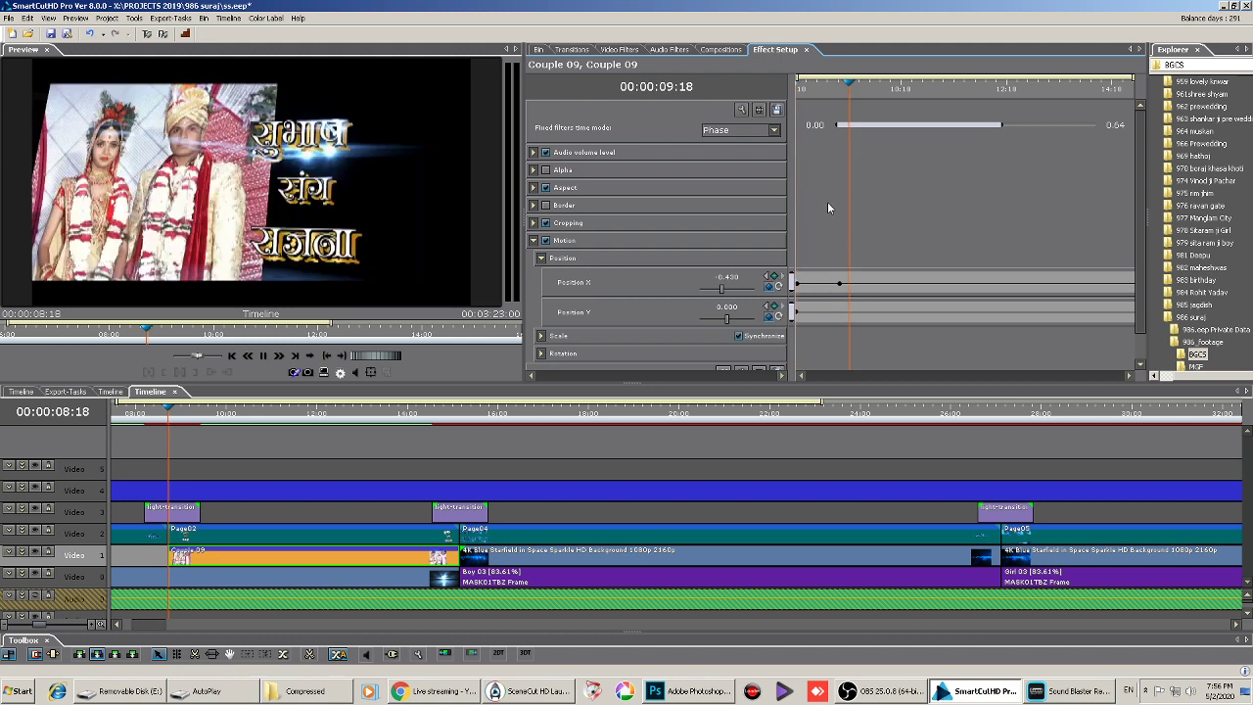
{"action": "left_click", "coordinate": [891, 225]}
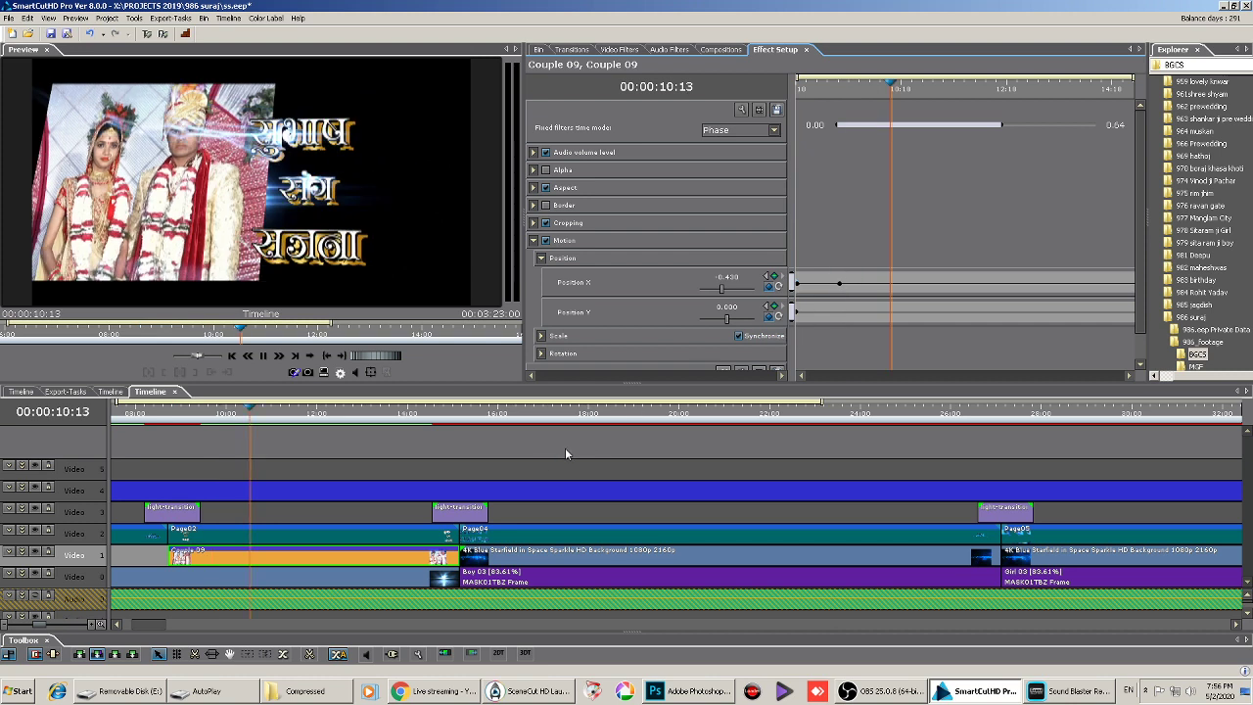
{"action": "key", "text": "Right"}
{"action": "key", "text": "Right"}
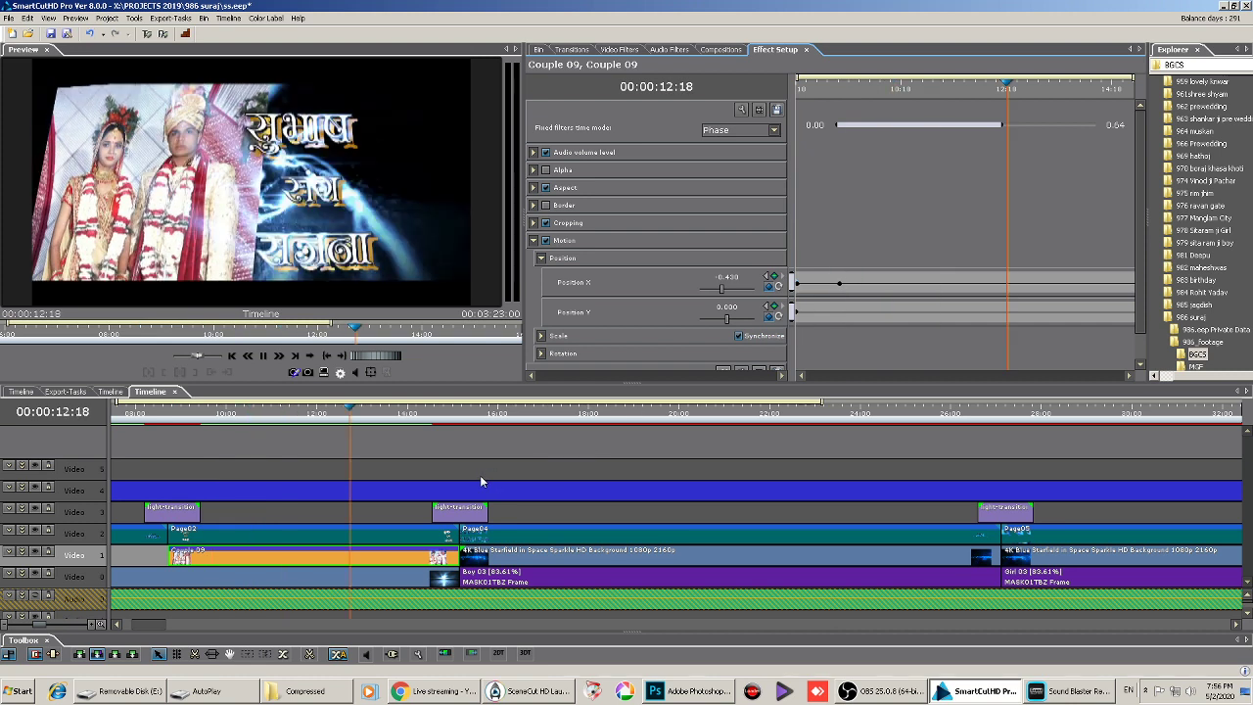
{"action": "key", "text": "Right"}
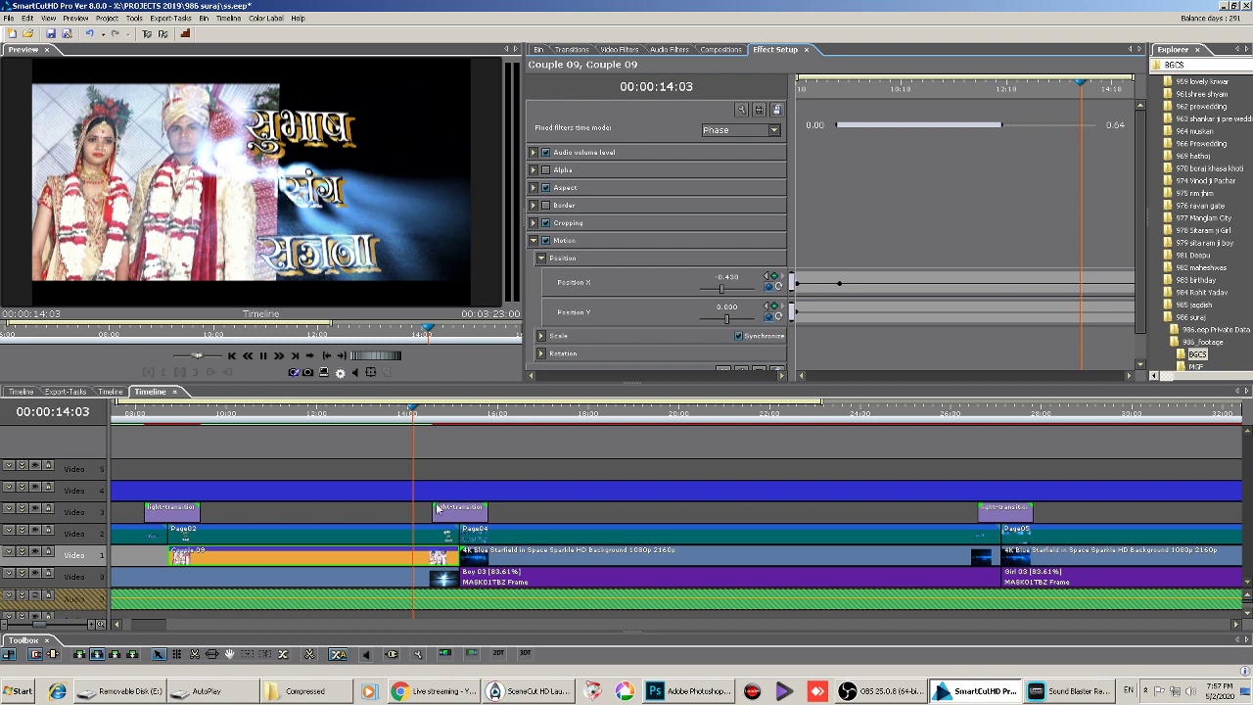
{"action": "key", "text": "Right"}
{"action": "key", "text": "Right"}
{"action": "key", "text": "space"}
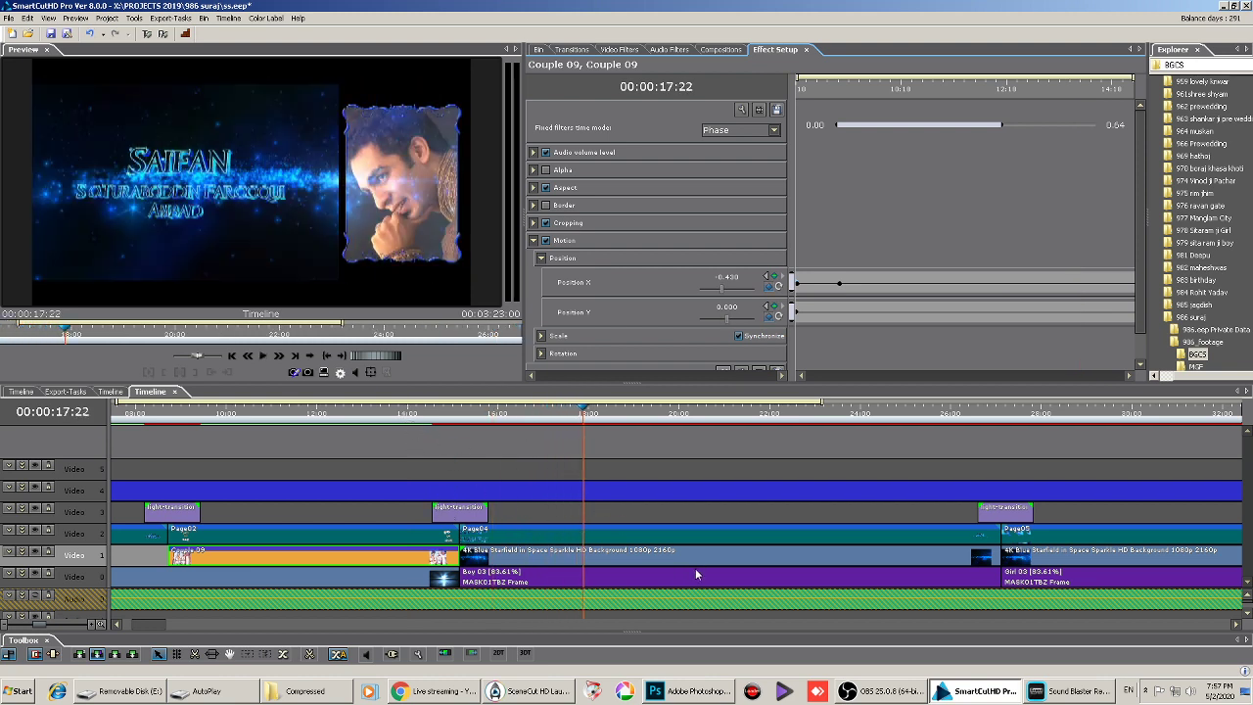
Replace the Boy 03 clip beneath the Page04 title with the Girl 04 photo from the Footages folder and play it
{"action": "left_click", "coordinate": [654, 559]}
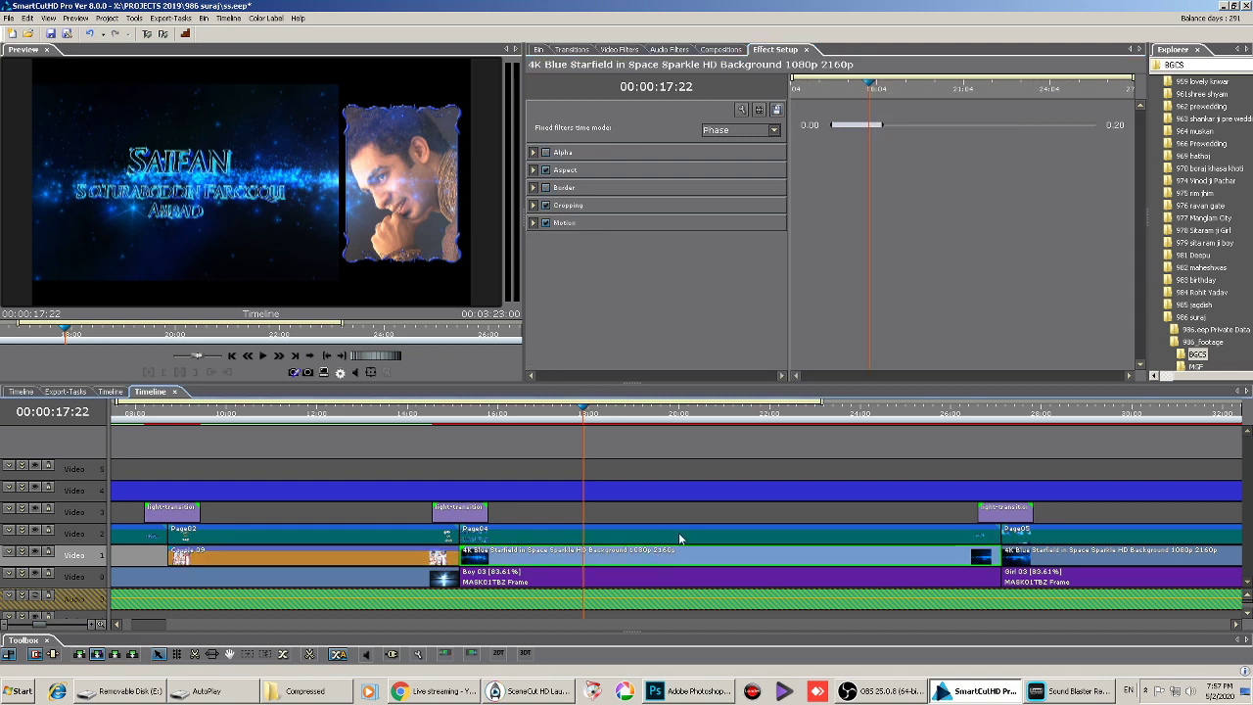
{"action": "left_click", "coordinate": [714, 574]}
{"action": "scroll", "coordinate": [24, 582], "scroll_direction": "down", "scroll_amount": 1}
{"action": "scroll", "coordinate": [820, 563], "scroll_direction": "right", "scroll_amount": 2}
{"action": "scroll", "coordinate": [474, 587], "scroll_direction": "down", "scroll_amount": 2}
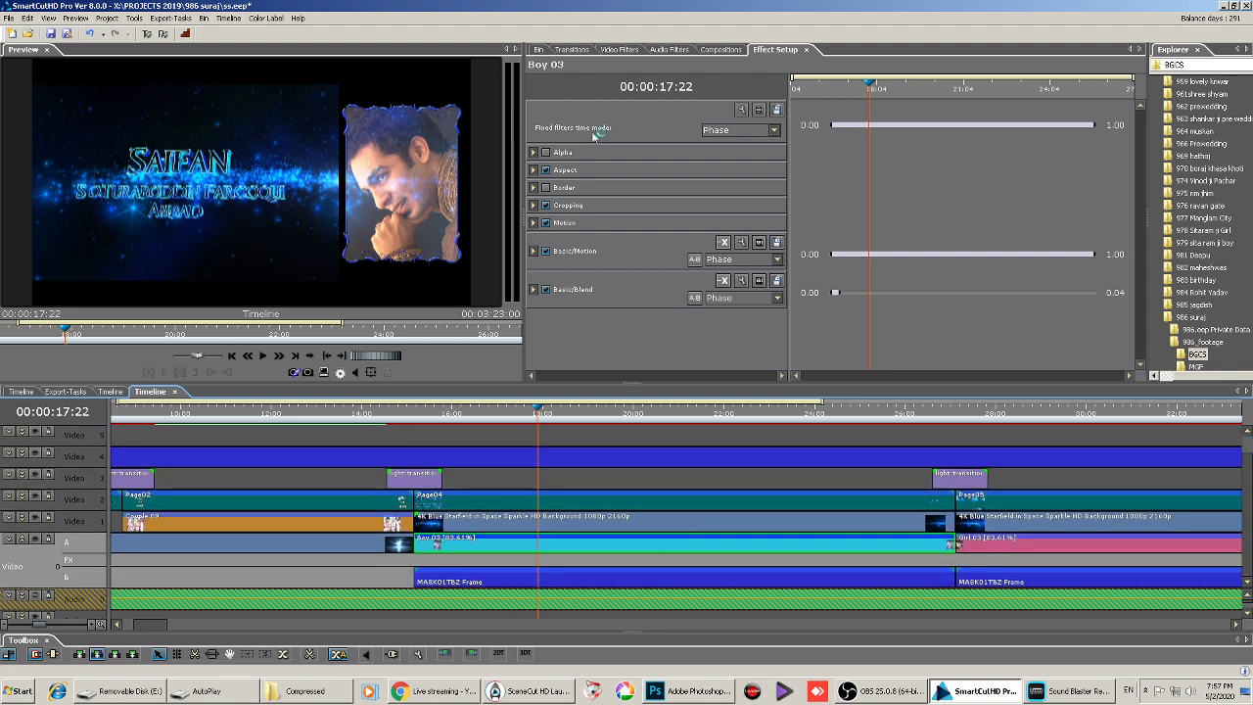
{"action": "left_click", "coordinate": [535, 49]}
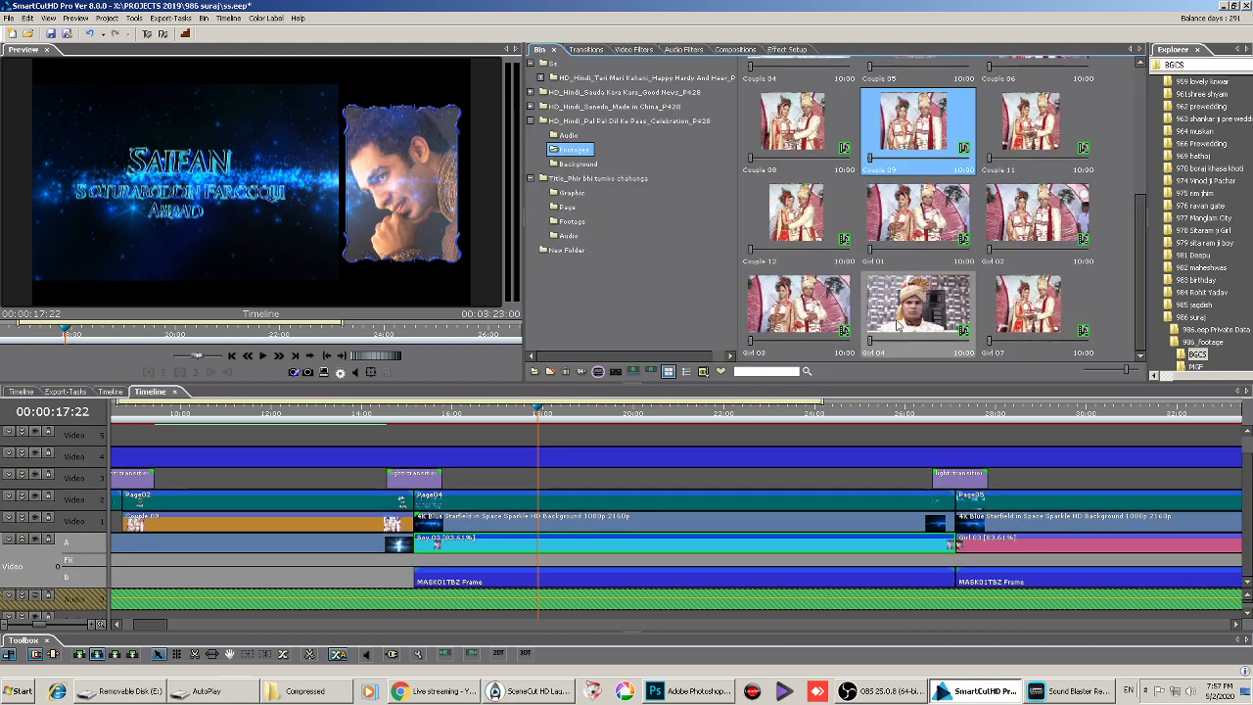
{"action": "left_click_drag", "start_coordinate": [906, 318], "coordinate": [554, 551]}
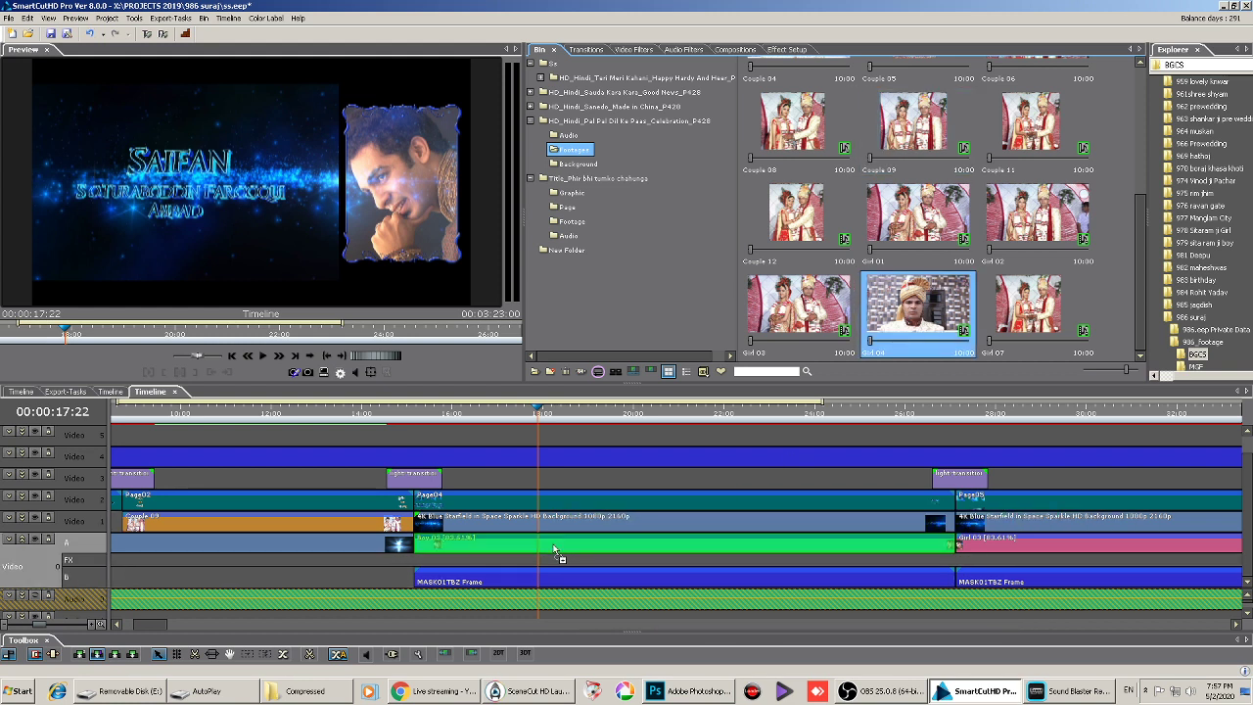
{"action": "left_click_drag", "start_coordinate": [550, 554], "coordinate": [550, 554]}
{"action": "key", "text": "space"}
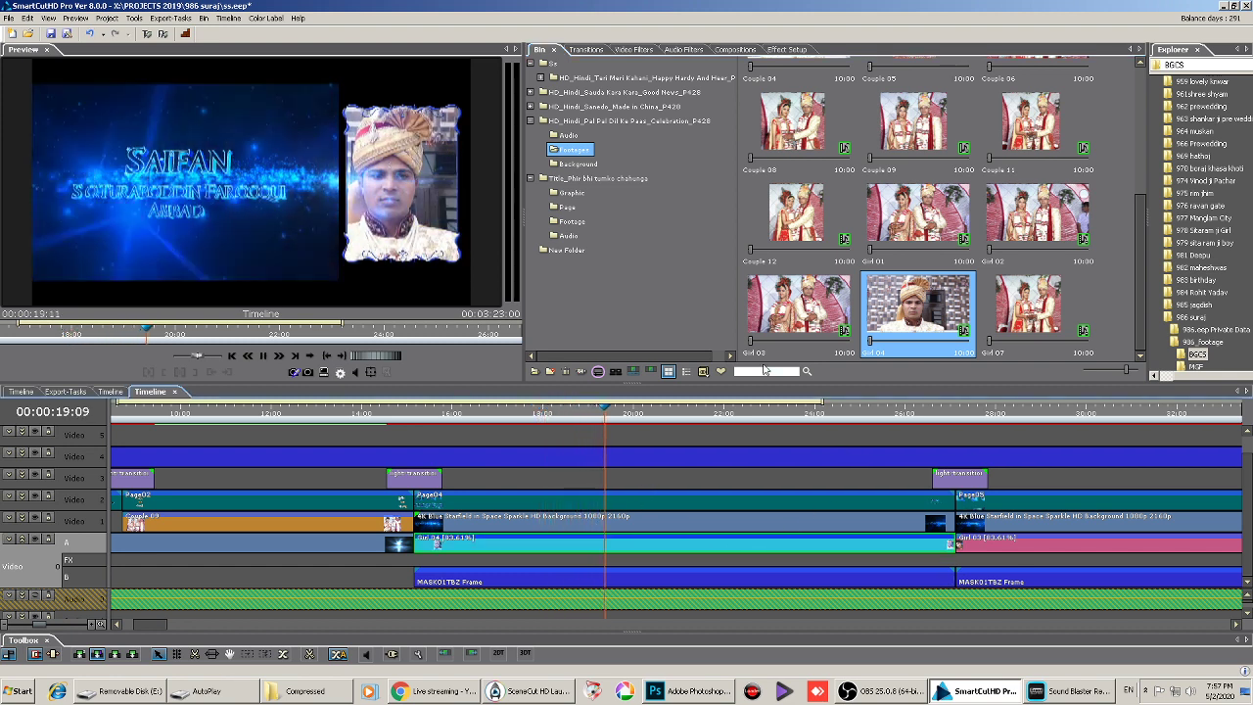
Replace the framed photo beneath Page04 with Couple 05 and the Girl 03 clip beneath Page05 with Couple 06 from the Footages folder
{"action": "scroll", "coordinate": [707, 535], "scroll_direction": "down", "scroll_amount": 1}
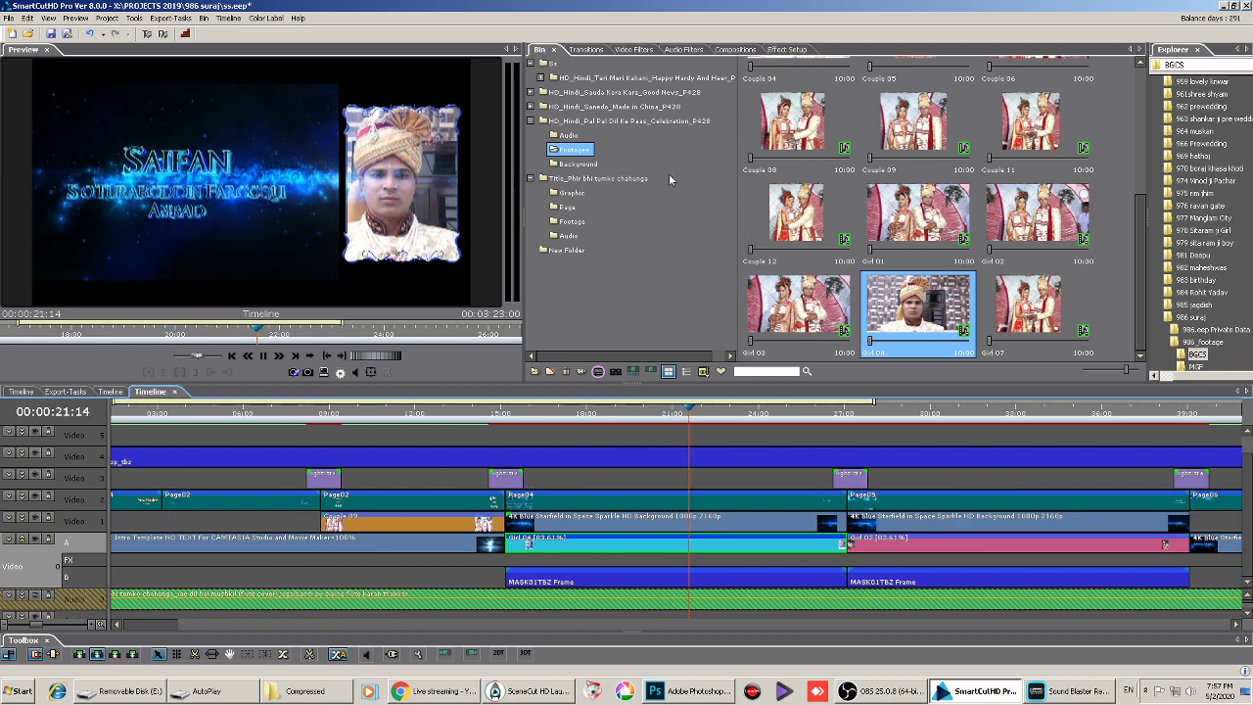
{"action": "left_click", "coordinate": [575, 251]}
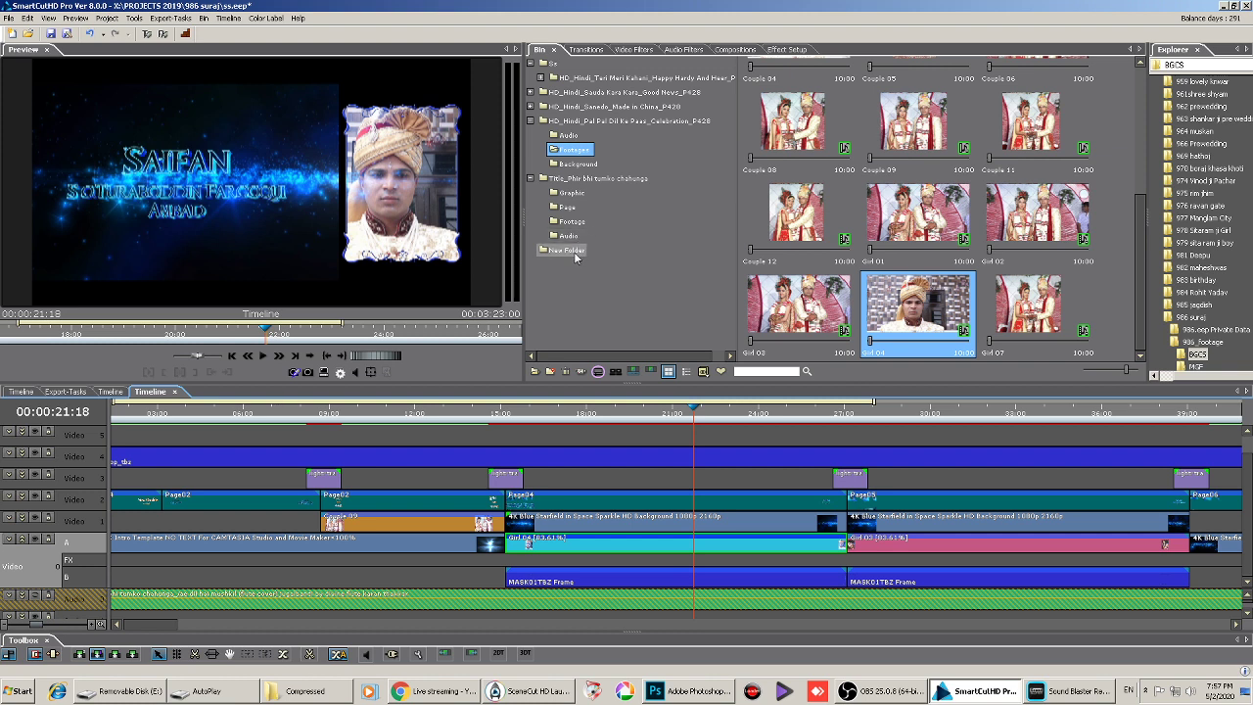
{"action": "mouse_move", "coordinate": [581, 250]}
{"action": "left_mouse_down"}
{"action": "mouse_move", "coordinate": [581, 172]}
{"action": "mouse_move", "coordinate": [573, 232]}
{"action": "mouse_move", "coordinate": [585, 256]}
{"action": "left_mouse_up"}
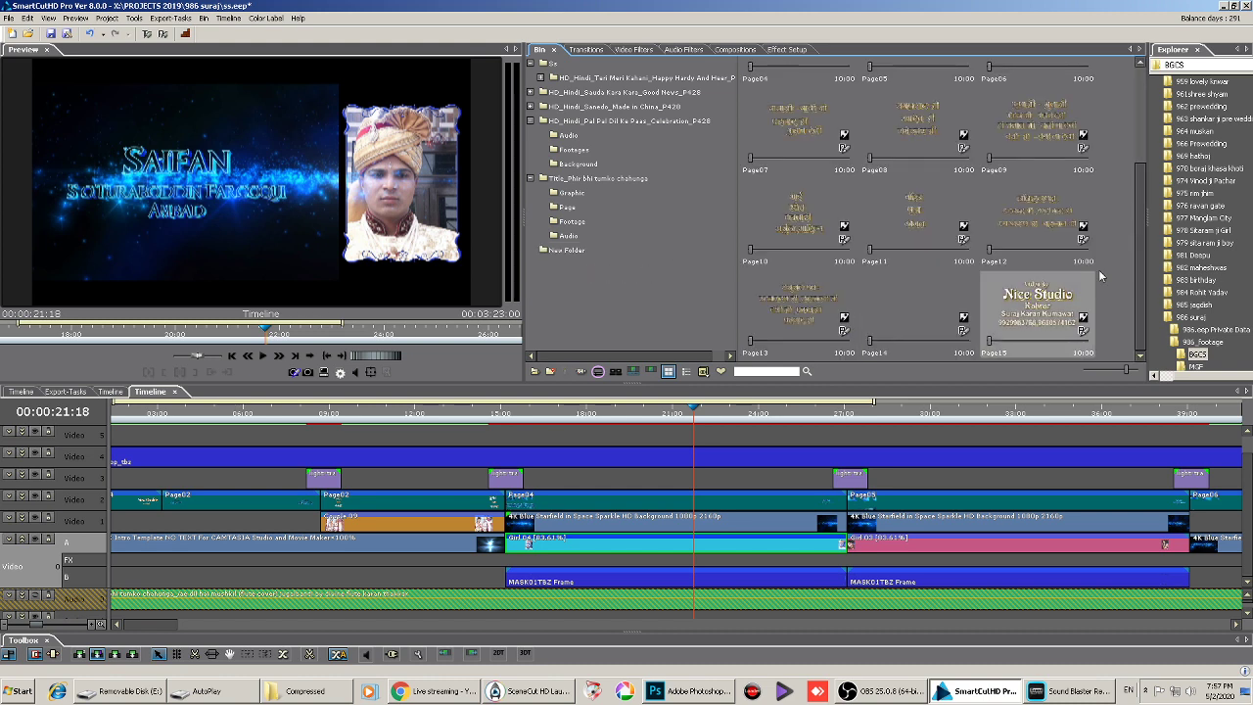
{"action": "scroll", "coordinate": [1127, 128], "scroll_direction": "up", "scroll_amount": 2}
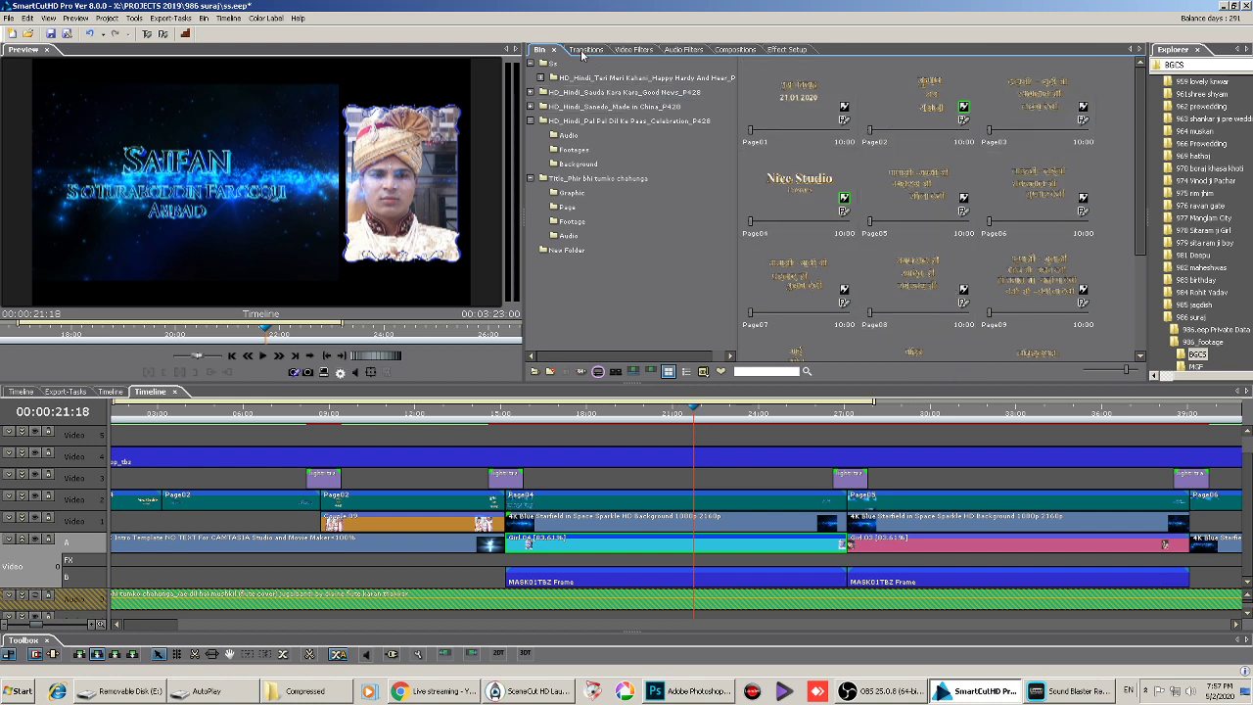
{"action": "left_click", "coordinate": [568, 222]}
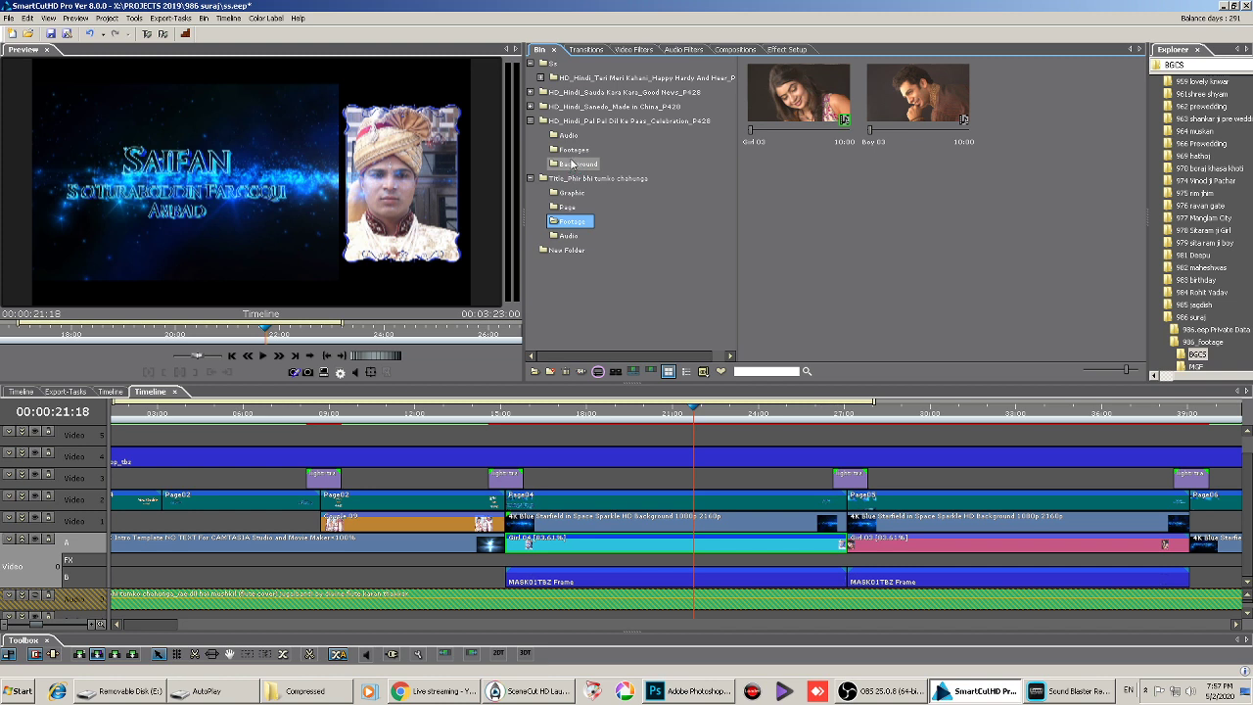
{"action": "left_click", "coordinate": [575, 149]}
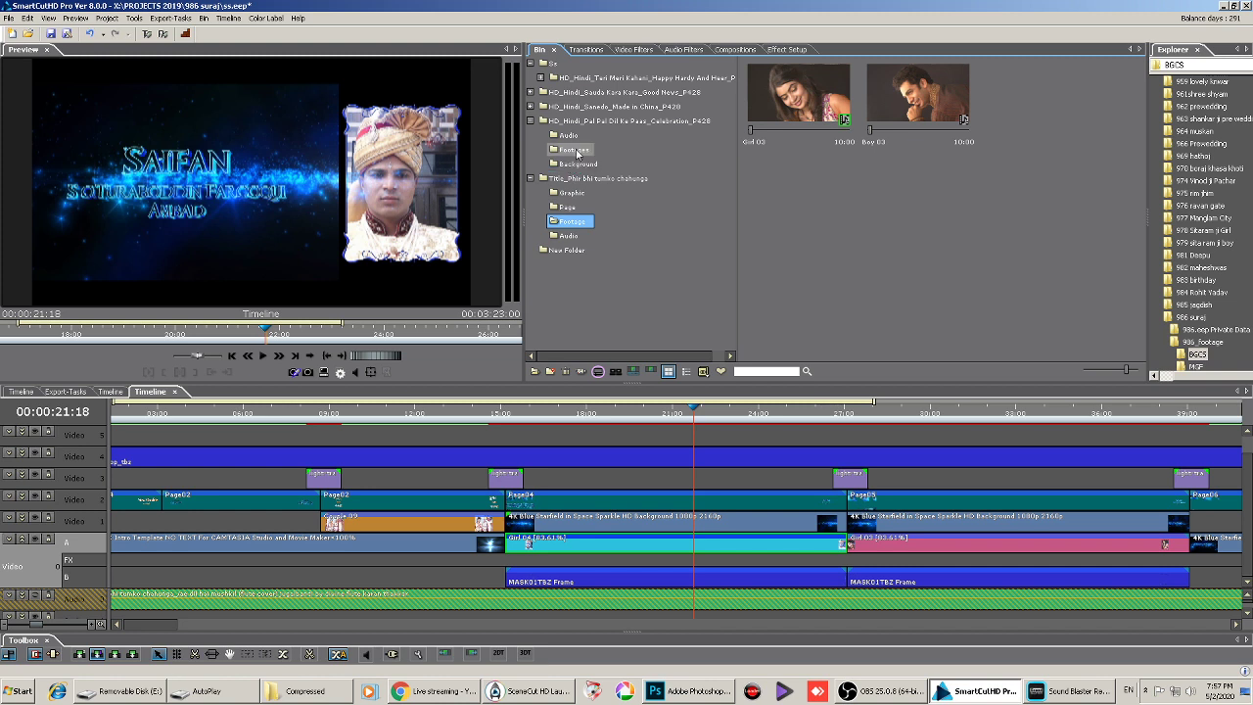
{"action": "left_click", "coordinate": [926, 287]}
{"action": "left_click_drag", "start_coordinate": [898, 307], "coordinate": [575, 551]}
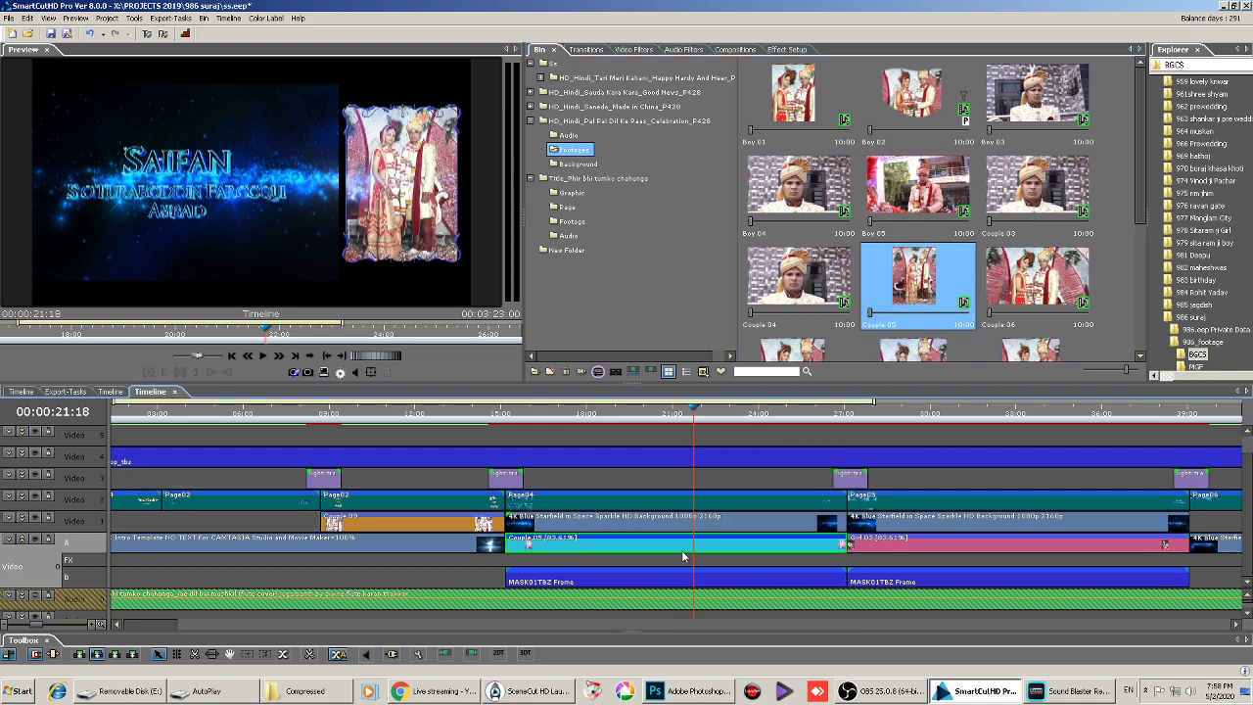
{"action": "left_click_drag", "start_coordinate": [1028, 282], "coordinate": [926, 551]}
Replace the Page04 title on the Video 2 track with the Page01 title from the bin, using the Shrink option
{"action": "left_click", "coordinate": [631, 407]}
{"action": "left_click", "coordinate": [678, 504]}
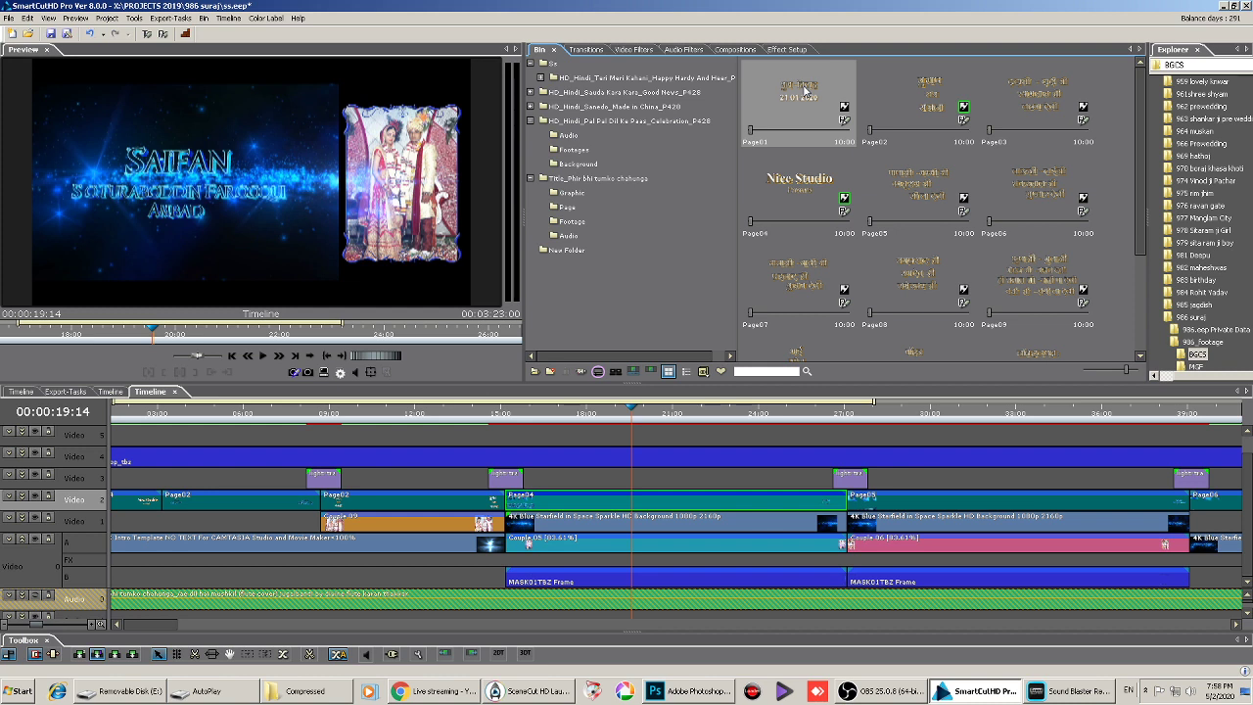
{"action": "left_click_drag", "start_coordinate": [810, 115], "coordinate": [635, 503]}
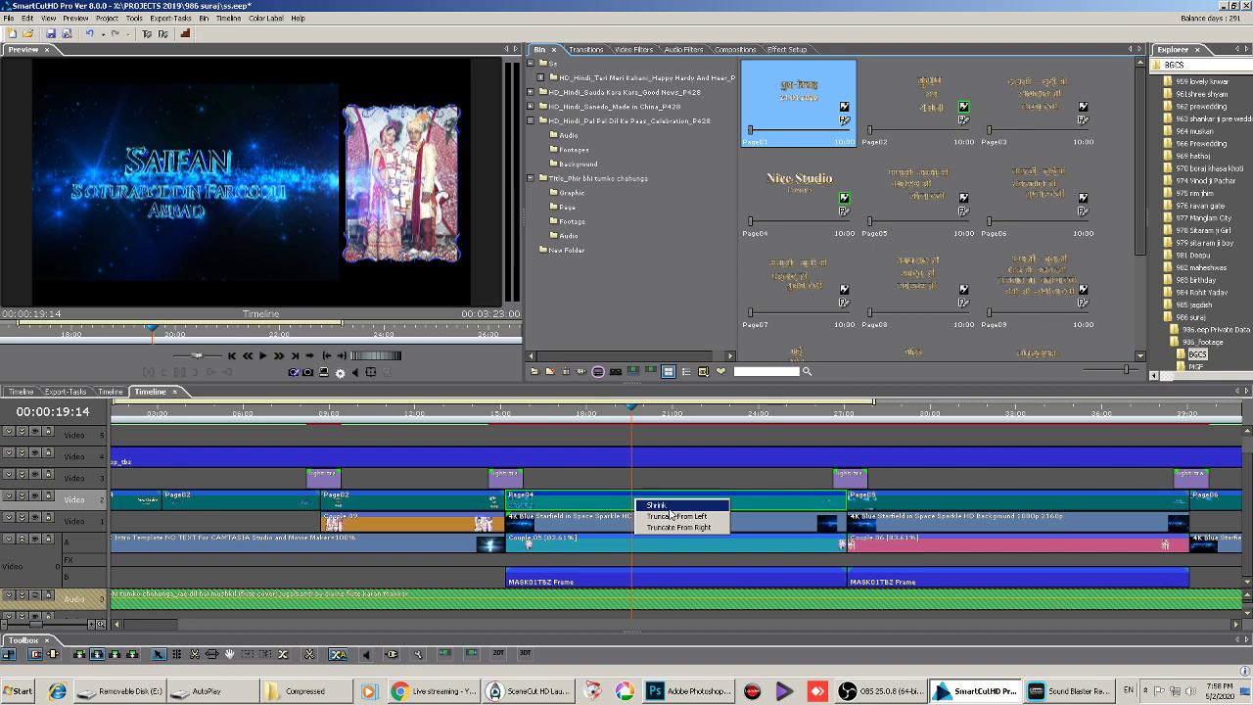
{"action": "left_click", "coordinate": [671, 501]}
Replace the old Page05 title above Couple 06 with the bin's Page03 title, using the Shrink option
{"action": "left_click_drag", "start_coordinate": [688, 407], "coordinate": [930, 407]}
{"action": "left_click_drag", "start_coordinate": [1028, 98], "coordinate": [949, 504]}
{"action": "left_click", "coordinate": [969, 506]}
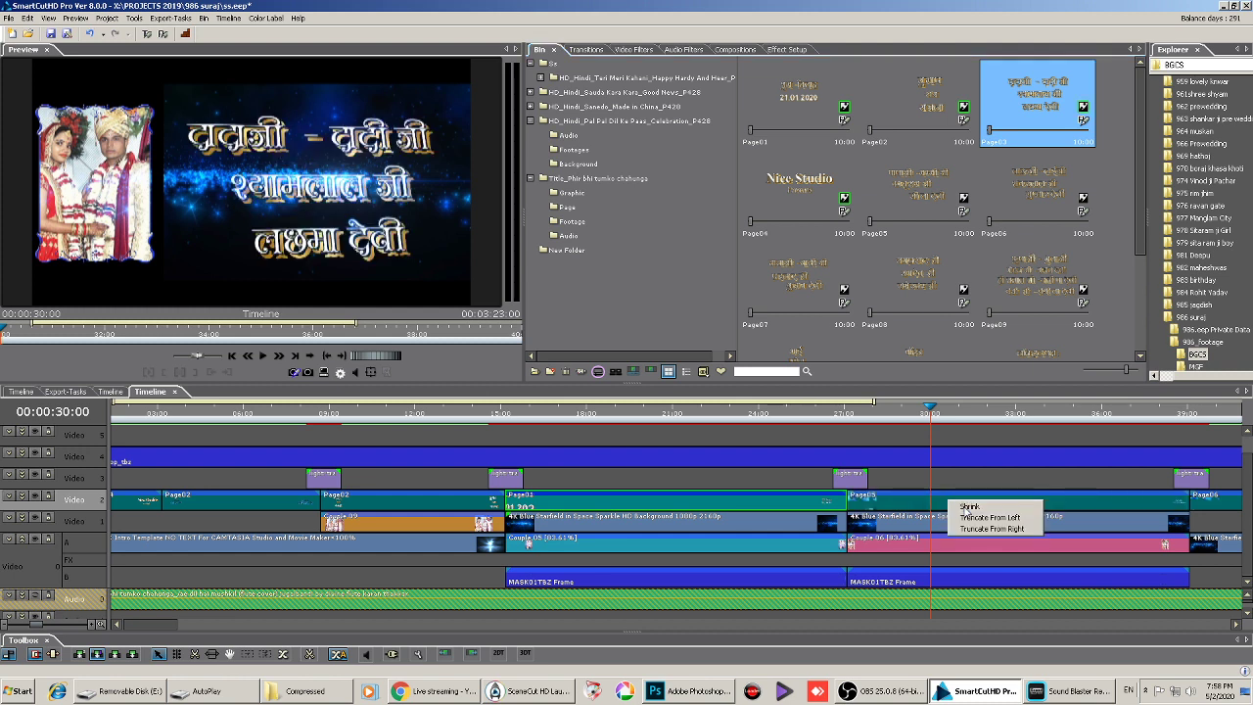
Replace the old Page06 title on the Video 2 track with the bin's Page05 title, using the Shrink option
{"action": "left_click_drag", "start_coordinate": [173, 623], "coordinate": [192, 624]}
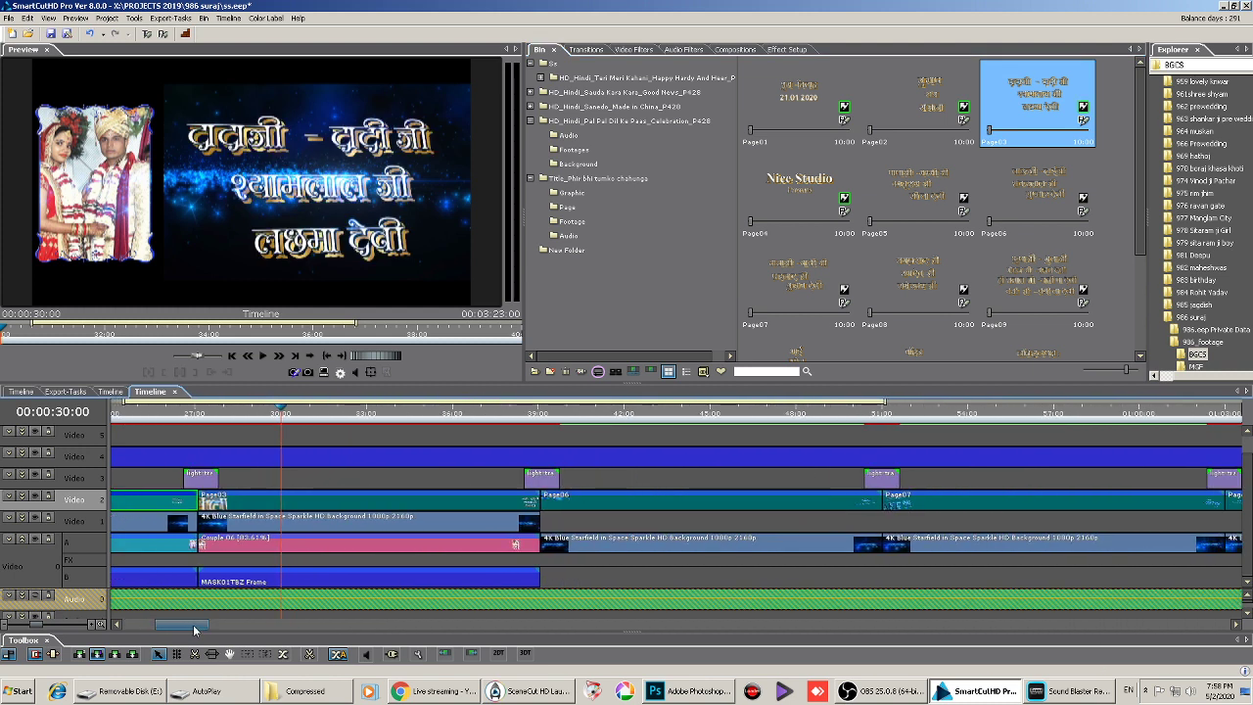
{"action": "left_click", "coordinate": [640, 414]}
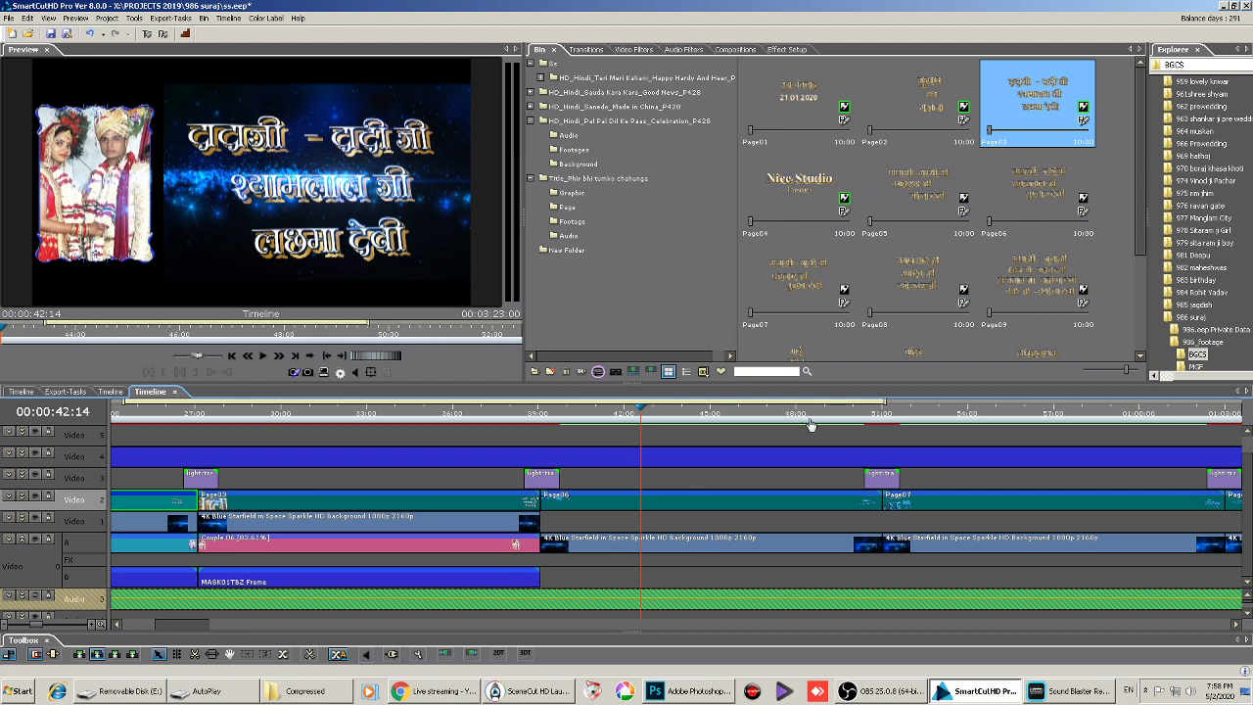
{"action": "left_click_drag", "start_coordinate": [875, 225], "coordinate": [670, 499]}
{"action": "left_click", "coordinate": [723, 503]}
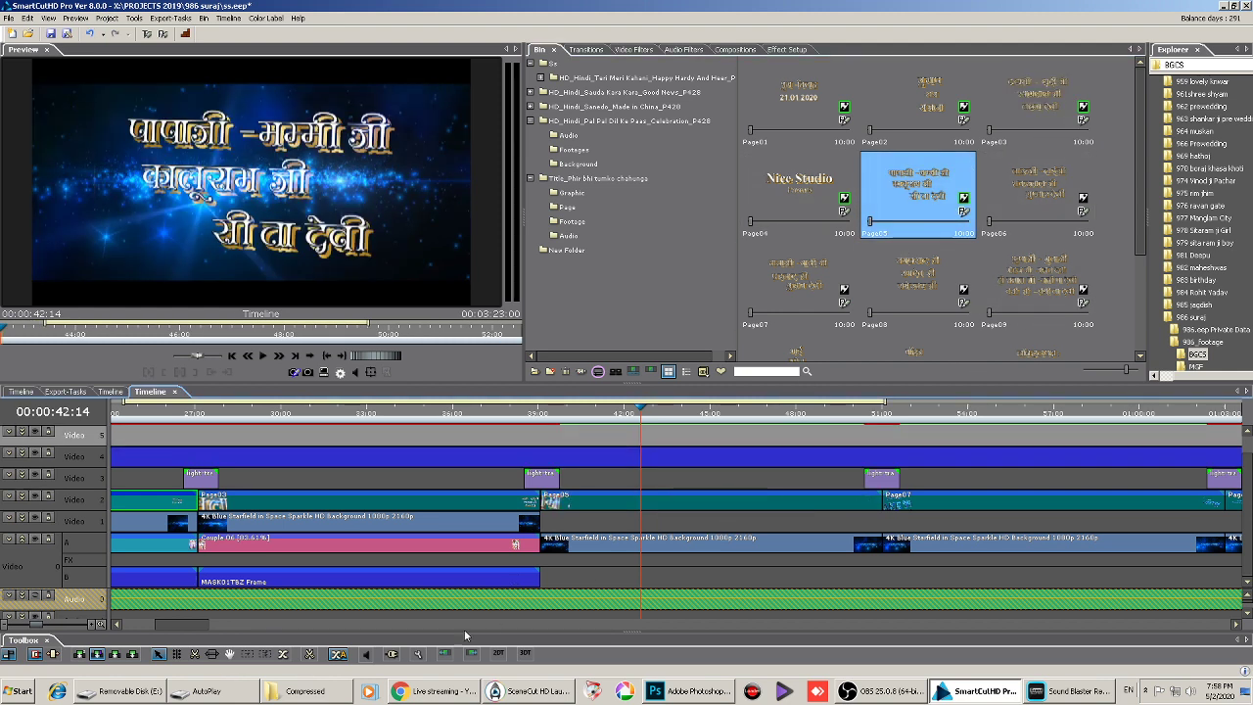
Replace the old Page07 title on the Video 2 track with the bin's Page06 title, using the Shrink option
{"action": "left_click_drag", "start_coordinate": [182, 625], "coordinate": [197, 629]}
{"action": "left_click_drag", "start_coordinate": [1037, 196], "coordinate": [694, 498]}
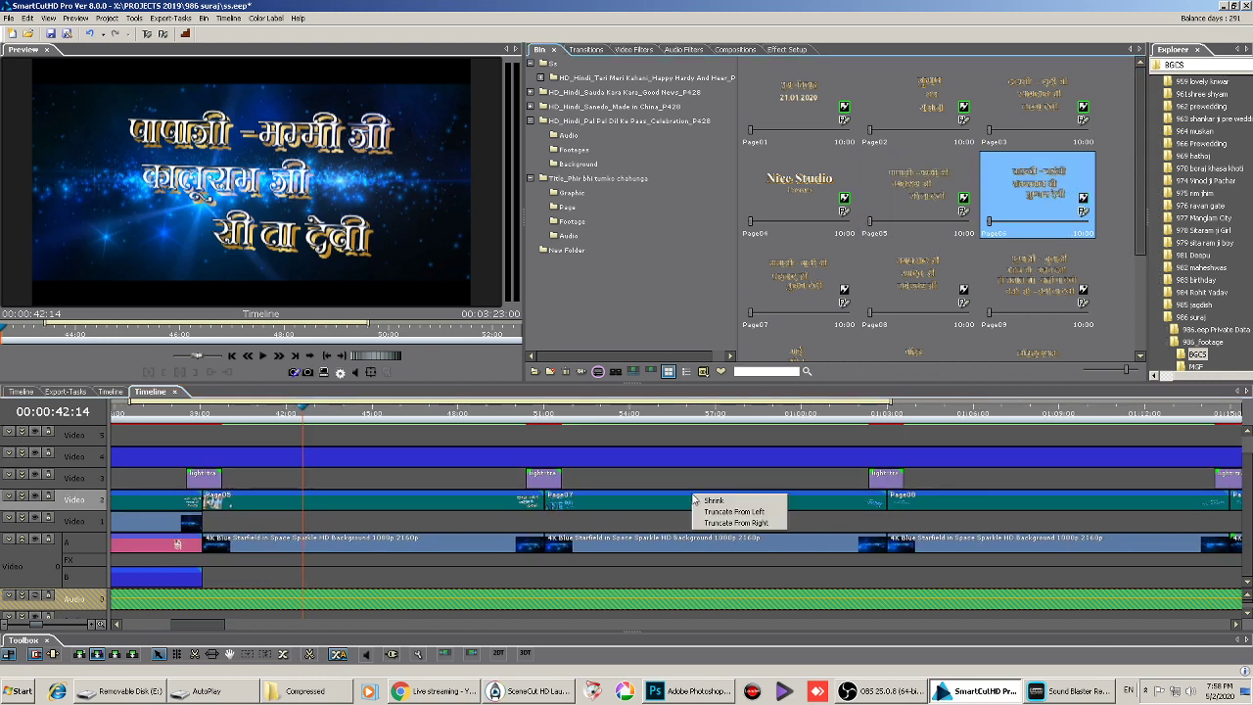
{"action": "left_click", "coordinate": [697, 500]}
Replace the old Page08 title on the Video 2 track with the bin's Page07 title using Shrink, and move the playhead to Page09
{"action": "left_click_drag", "start_coordinate": [368, 429], "coordinate": [948, 441]}
{"action": "left_click_drag", "start_coordinate": [176, 624], "coordinate": [198, 623]}
{"action": "left_click_drag", "start_coordinate": [810, 291], "coordinate": [607, 501]}
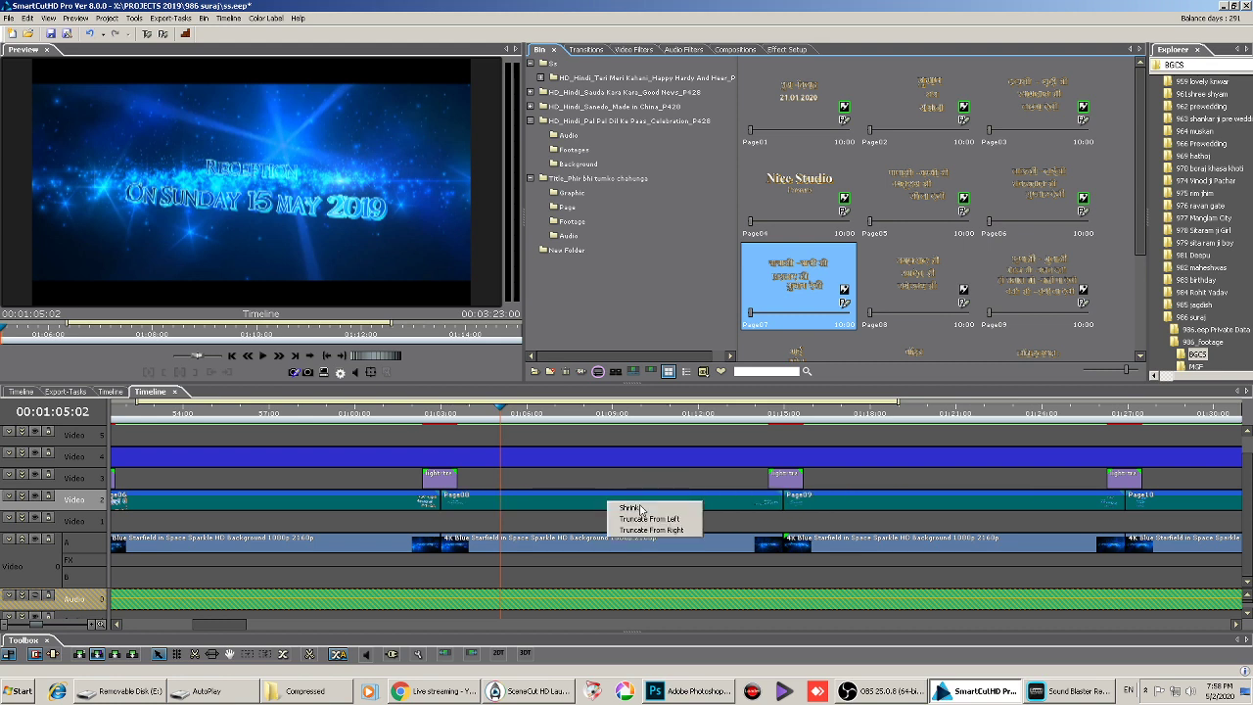
{"action": "left_click", "coordinate": [642, 508]}
{"action": "left_click_drag", "start_coordinate": [685, 416], "coordinate": [918, 416]}
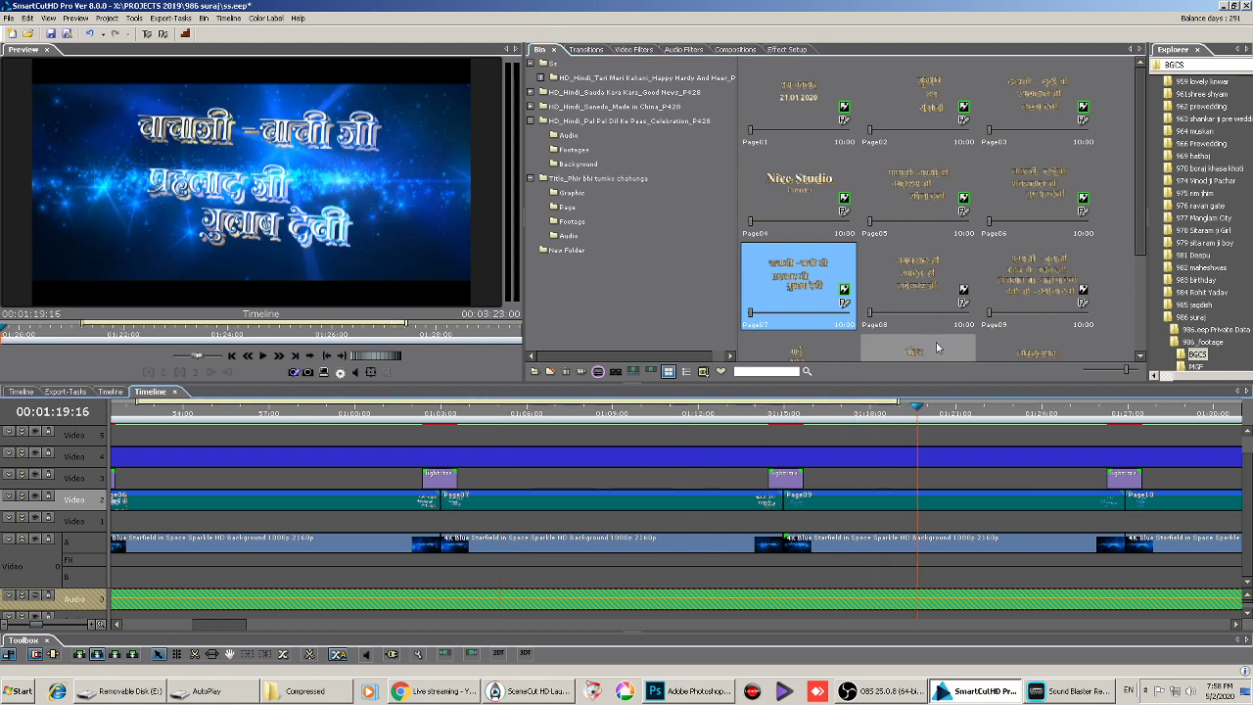
Replace the old Page09 and Page10 titles on the Video 2 track with the bin's Page08 and Page09 titles, using the Shrink option
{"action": "left_click_drag", "start_coordinate": [916, 284], "coordinate": [879, 511]}
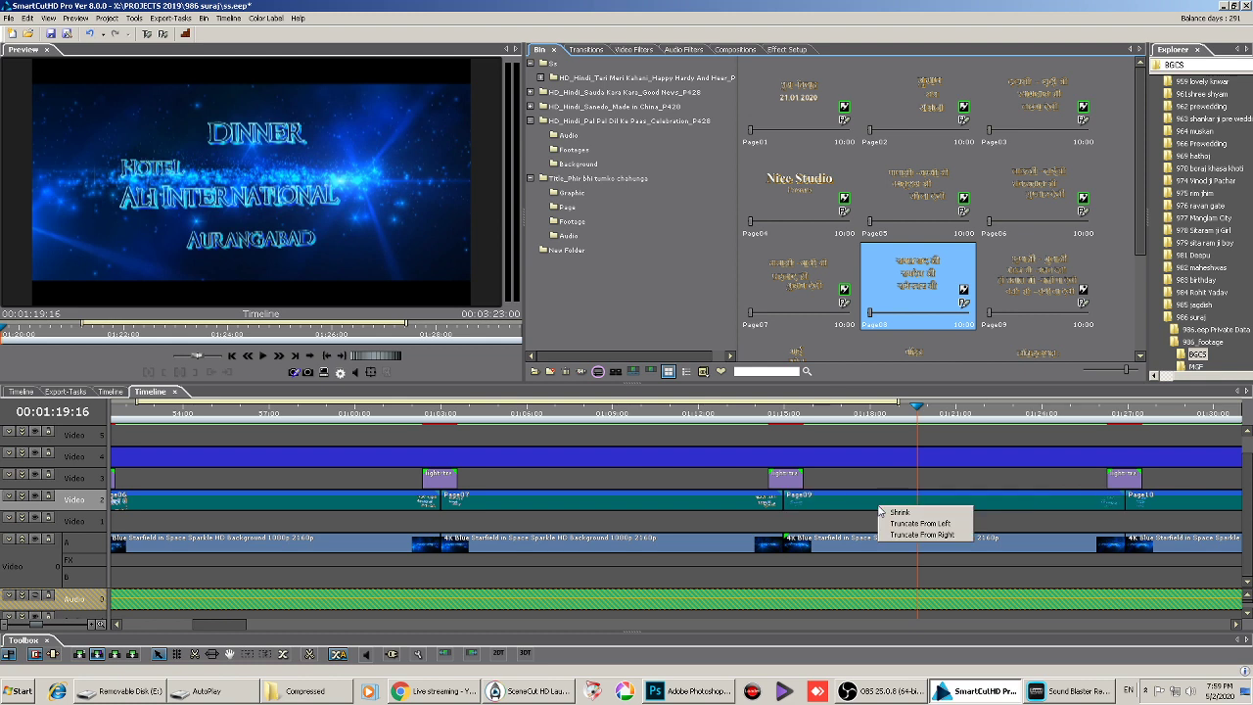
{"action": "left_click", "coordinate": [886, 512]}
{"action": "left_click_drag", "start_coordinate": [238, 629], "coordinate": [271, 629]}
{"action": "left_click", "coordinate": [599, 415]}
{"action": "left_click", "coordinate": [1074, 252]}
{"action": "left_click_drag", "start_coordinate": [1031, 279], "coordinate": [662, 490]}
{"action": "left_click", "coordinate": [676, 499]}
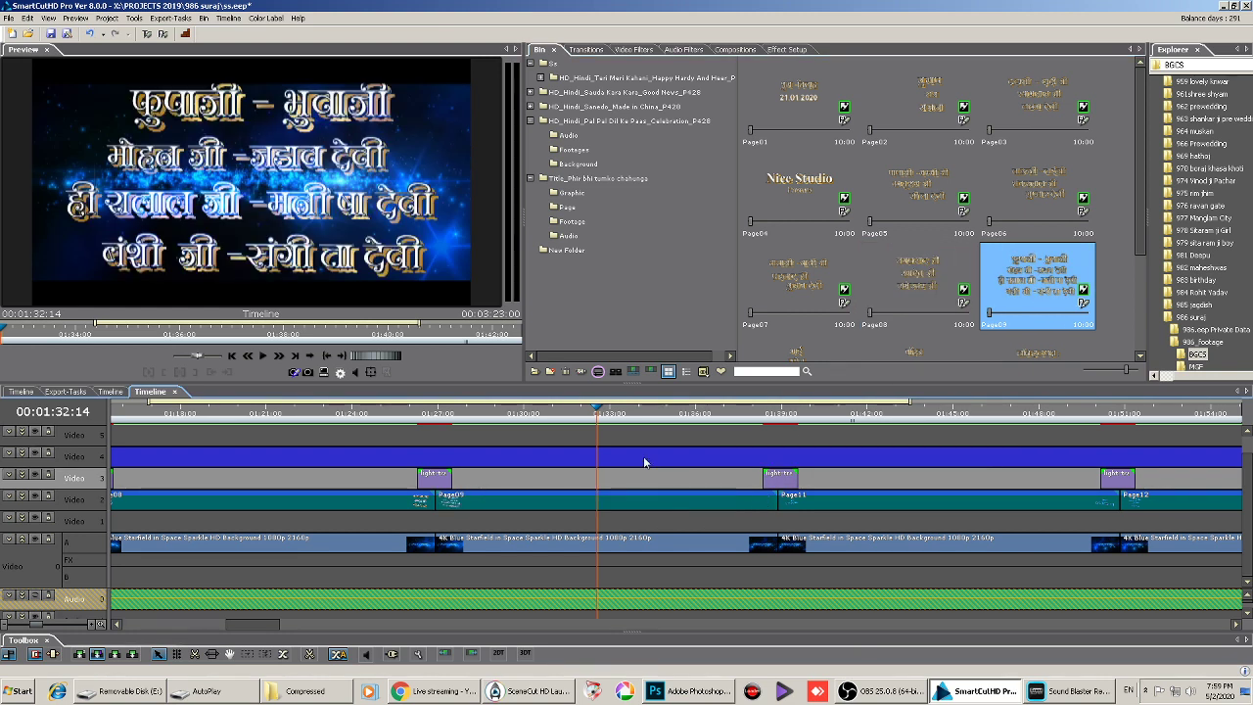
Replace the old Page11 title on the Video 2 track with the bin's Page10 title, using the Shrink option
{"action": "left_click_drag", "start_coordinate": [276, 629], "coordinate": [289, 625]}
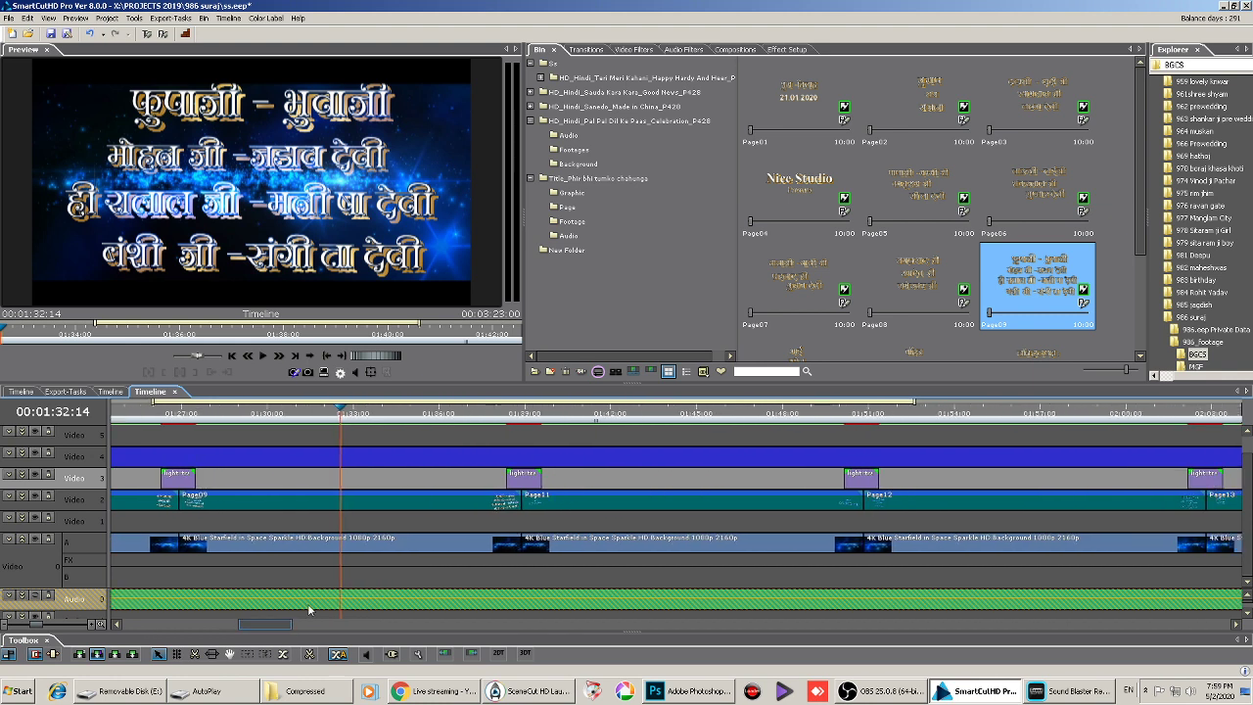
{"action": "left_click_drag", "start_coordinate": [377, 411], "coordinate": [622, 428]}
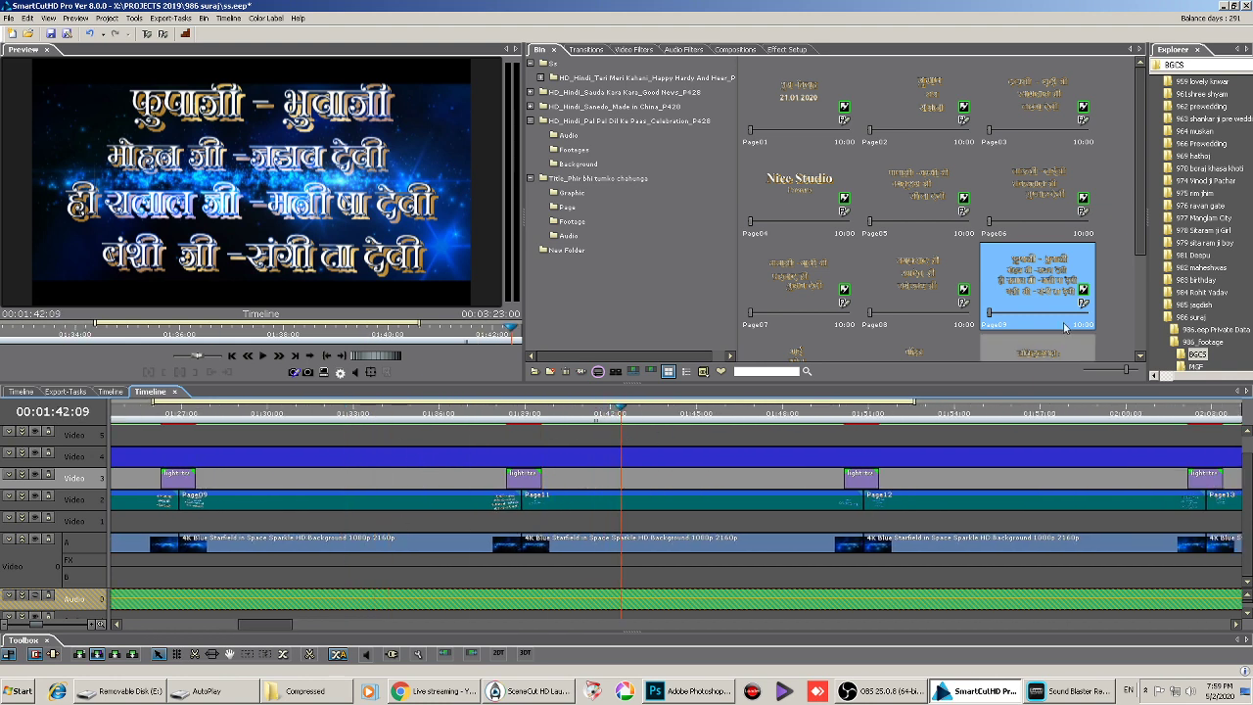
{"action": "scroll", "coordinate": [1115, 274], "scroll_direction": "down", "scroll_amount": 1}
{"action": "scroll", "coordinate": [1115, 275], "scroll_direction": "down", "scroll_amount": 1}
{"action": "left_click_drag", "start_coordinate": [798, 253], "coordinate": [630, 511]}
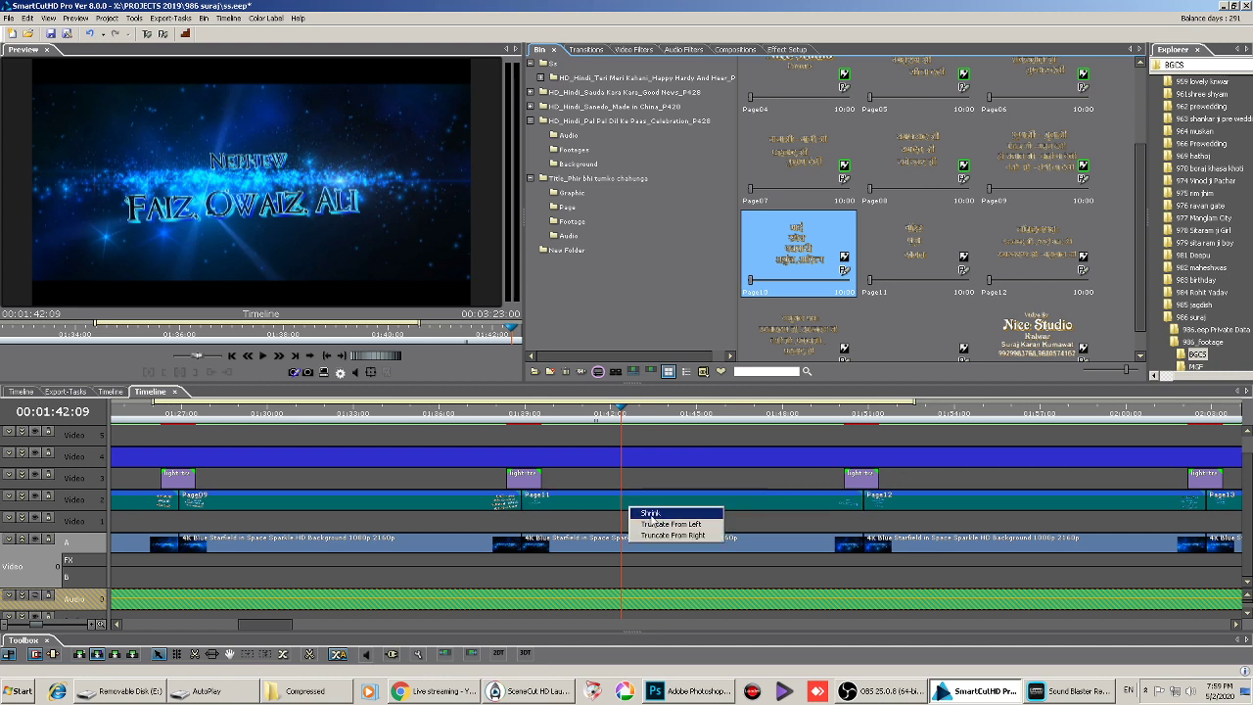
{"action": "left_click", "coordinate": [650, 513]}
Replace the old Page12 title on the Video 2 track with the bin's Page11 title, using the Shrink option
{"action": "left_click", "coordinate": [975, 412]}
{"action": "left_click", "coordinate": [995, 443]}
{"action": "left_click", "coordinate": [916, 252]}
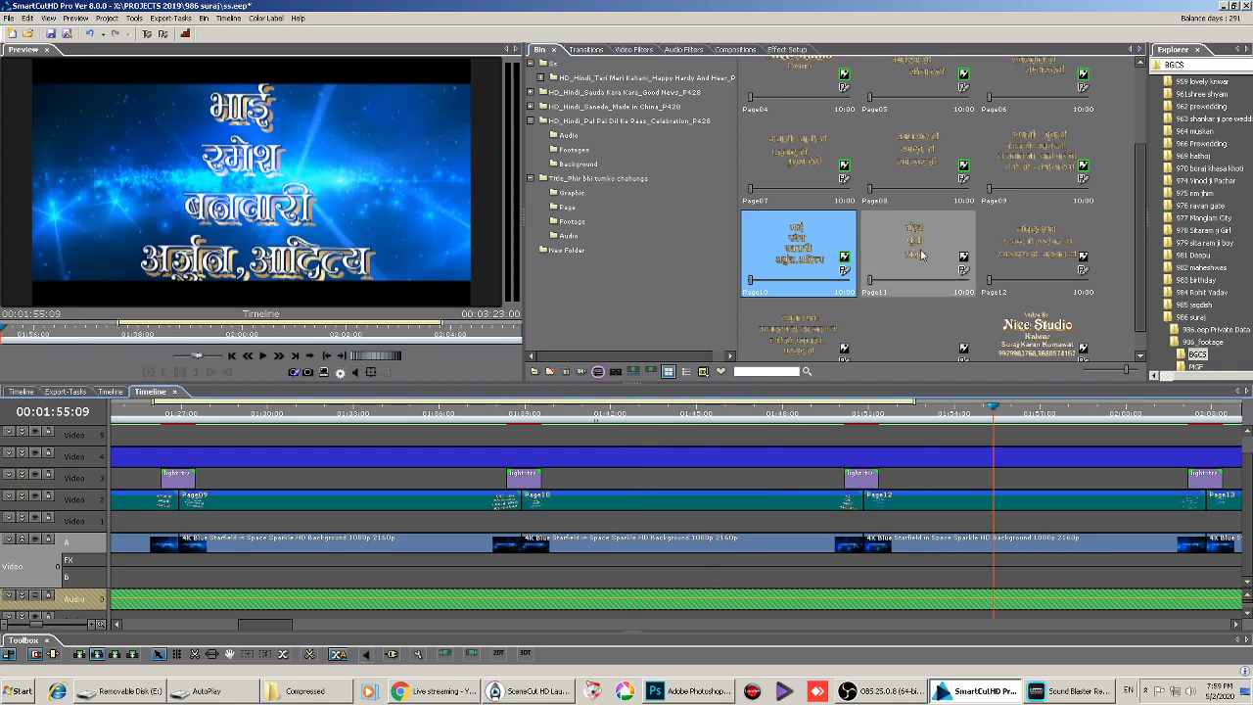
{"action": "left_click_drag", "start_coordinate": [916, 252], "coordinate": [976, 502]}
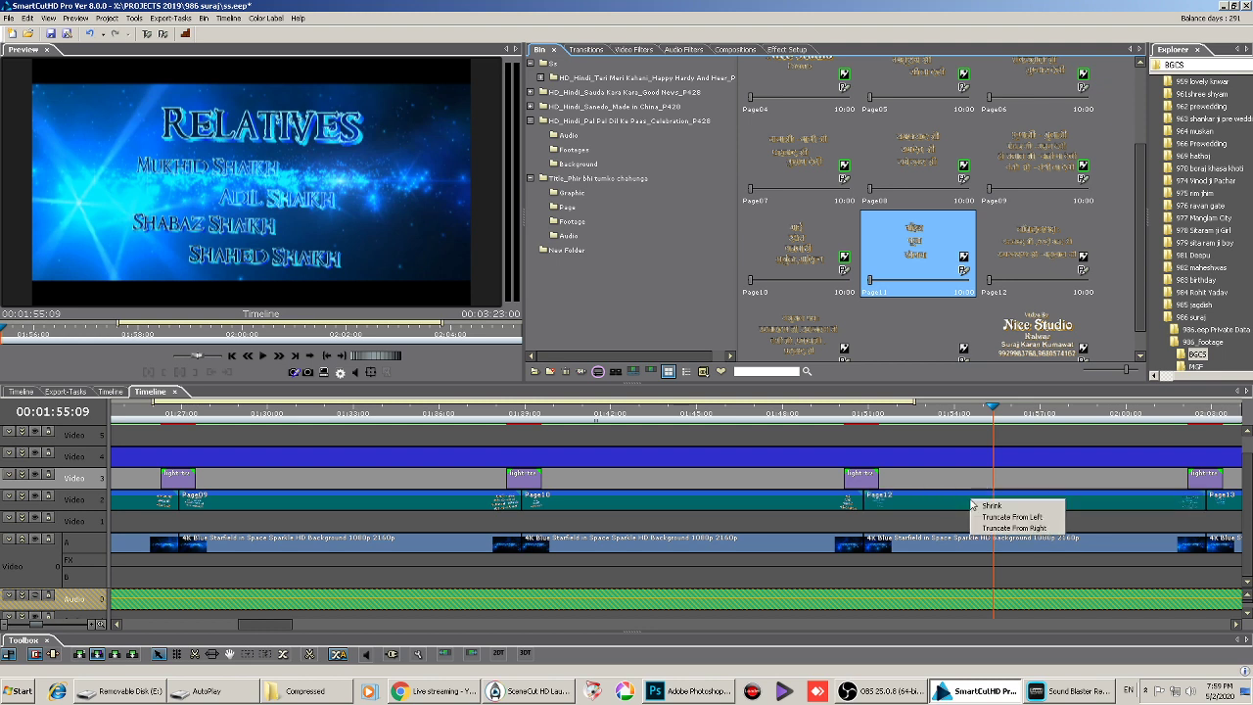
{"action": "left_click", "coordinate": [991, 505]}
Replace the old Page13 title on the Video 2 track with the bin's Page12 title, using the Shrink option
{"action": "left_click_drag", "start_coordinate": [280, 620], "coordinate": [316, 617]}
{"action": "left_click_drag", "start_coordinate": [509, 412], "coordinate": [645, 412]}
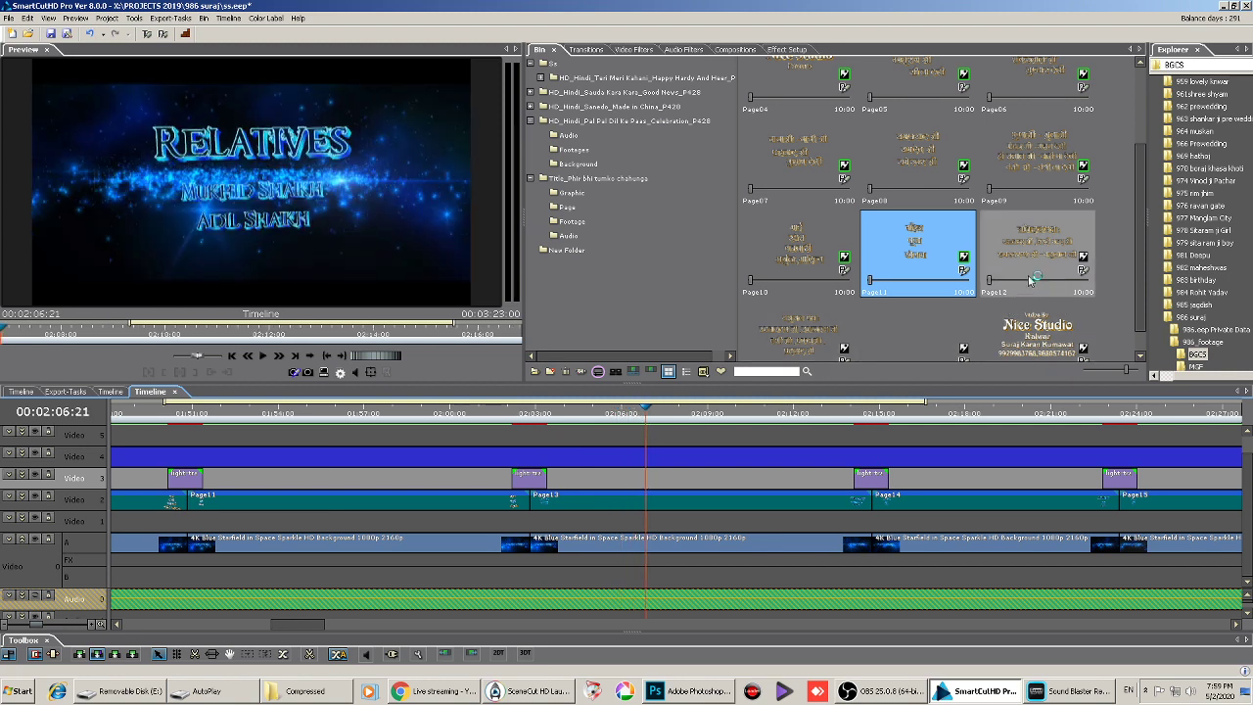
{"action": "left_click_drag", "start_coordinate": [1028, 255], "coordinate": [669, 499]}
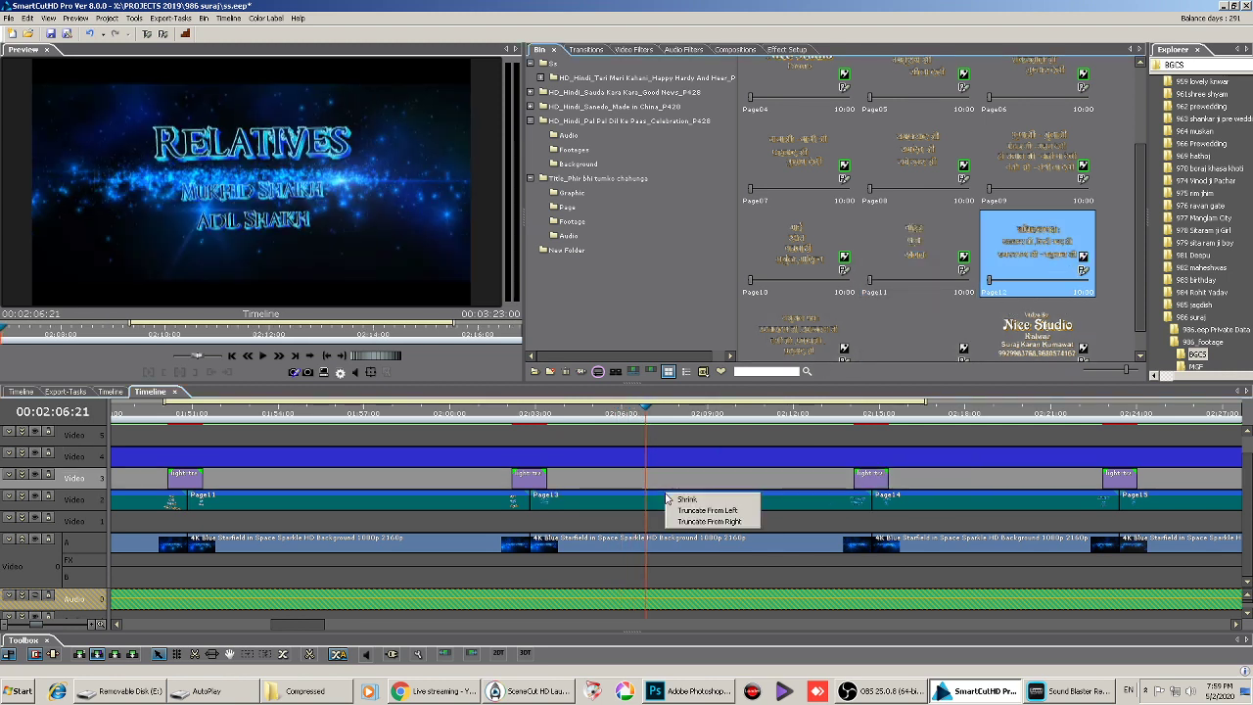
{"action": "left_click", "coordinate": [690, 502]}
Replace the old Page14 title on the Video 2 track with the bin's Page13 title, using the Shrink option
{"action": "left_click_drag", "start_coordinate": [316, 626], "coordinate": [335, 626]}
{"action": "left_click_drag", "start_coordinate": [584, 412], "coordinate": [667, 412]}
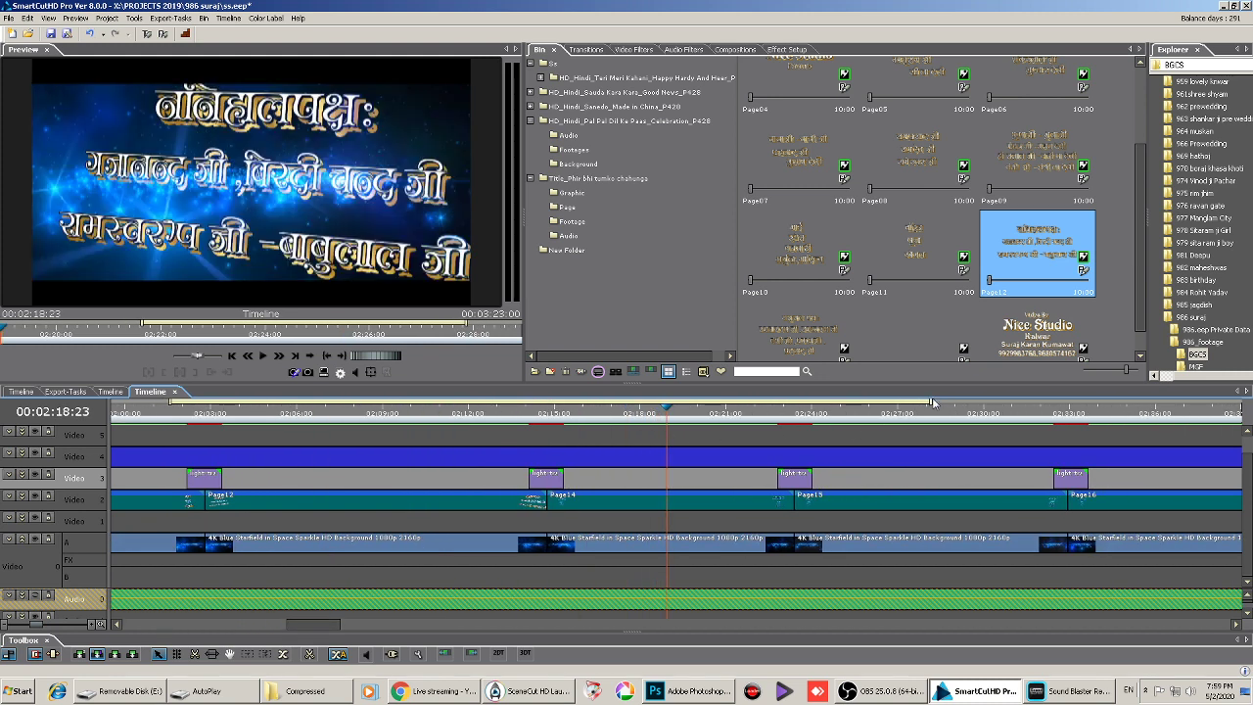
{"action": "scroll", "coordinate": [1136, 233], "scroll_direction": "down", "scroll_amount": 1}
{"action": "left_click_drag", "start_coordinate": [797, 313], "coordinate": [646, 505]}
{"action": "left_click", "coordinate": [664, 509]}
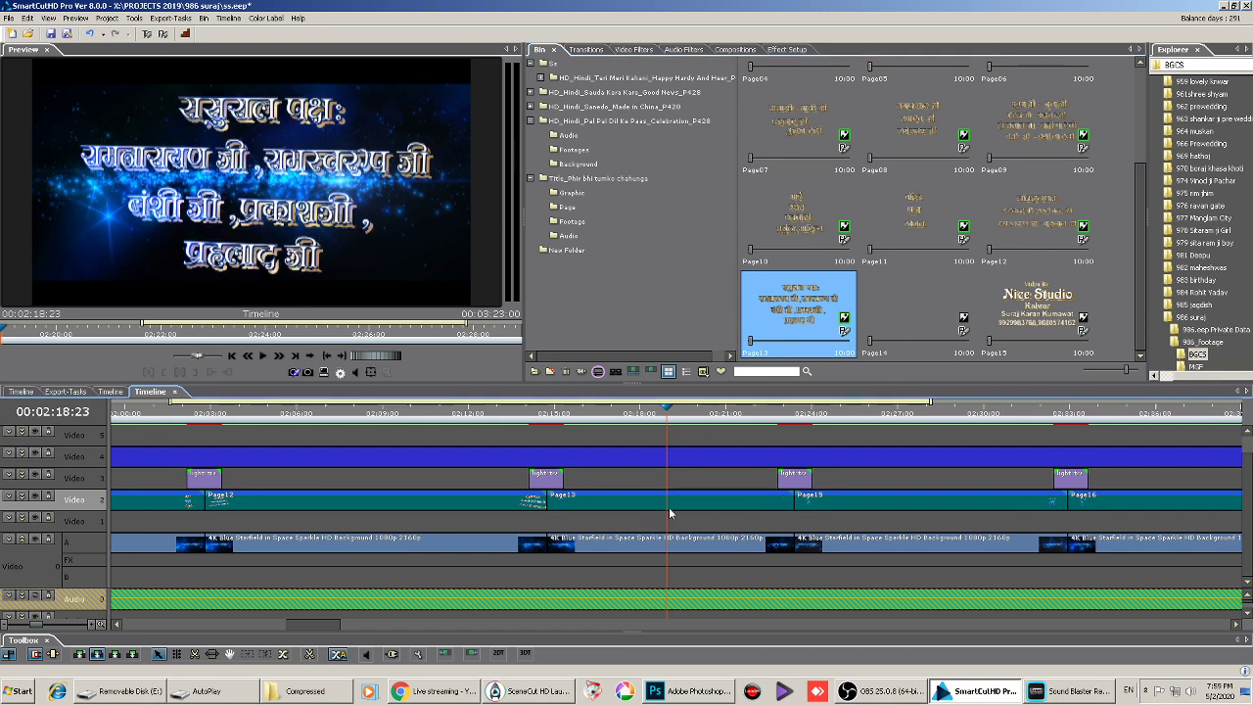
Replace the old Page15 title on the Video 2 track with the bin's Page15 Nice Studio credit title, using the Shrink option
{"action": "left_click", "coordinate": [887, 413]}
{"action": "left_click", "coordinate": [906, 413]}
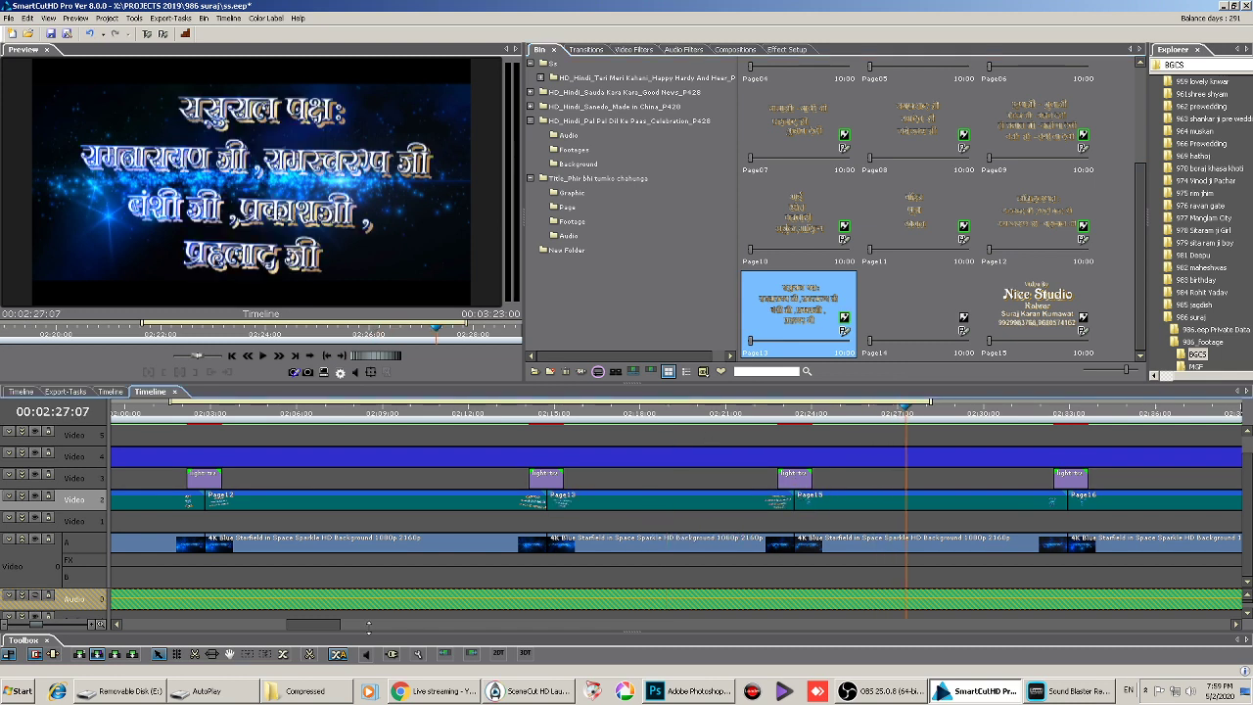
{"action": "left_click_drag", "start_coordinate": [315, 623], "coordinate": [336, 623]}
{"action": "left_click_drag", "start_coordinate": [1013, 304], "coordinate": [501, 503]}
{"action": "left_click", "coordinate": [534, 509]}
Delete the remaining old titles Page16 to Page20 on Video 2 together with the light clips above them on Video 3
{"action": "left_click", "coordinate": [845, 413]}
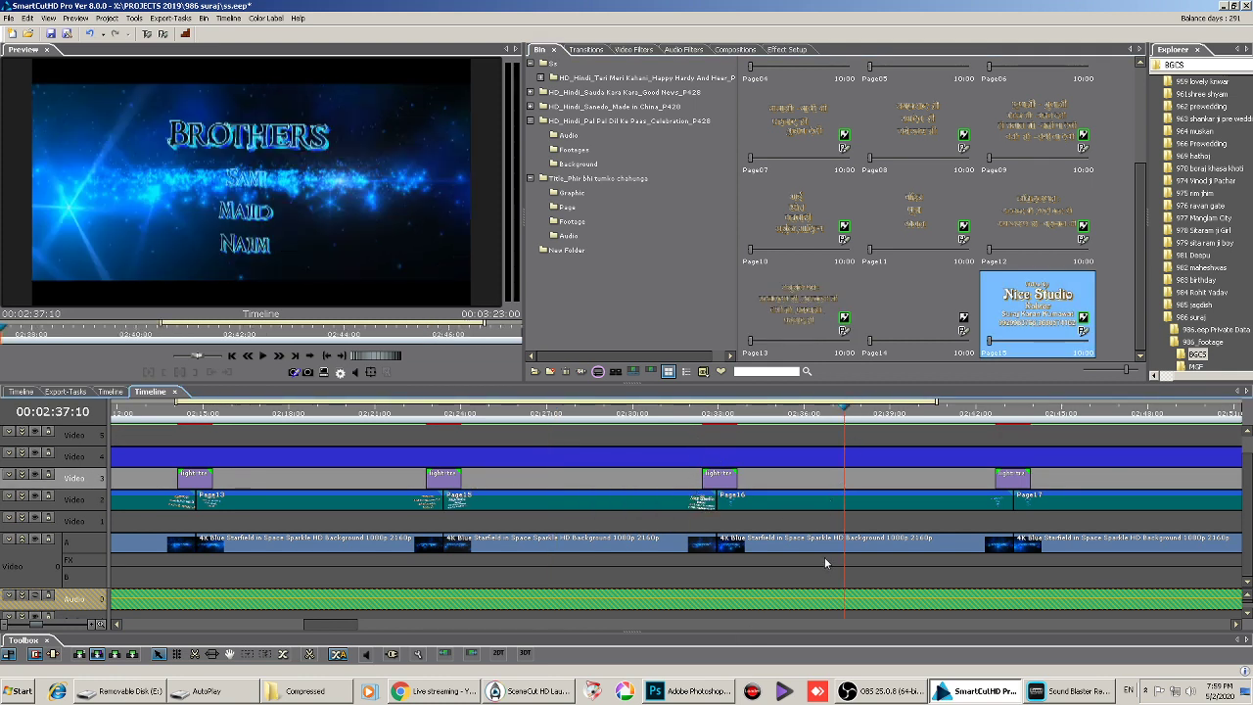
{"action": "scroll", "coordinate": [827, 562], "scroll_direction": "down", "scroll_amount": 3}
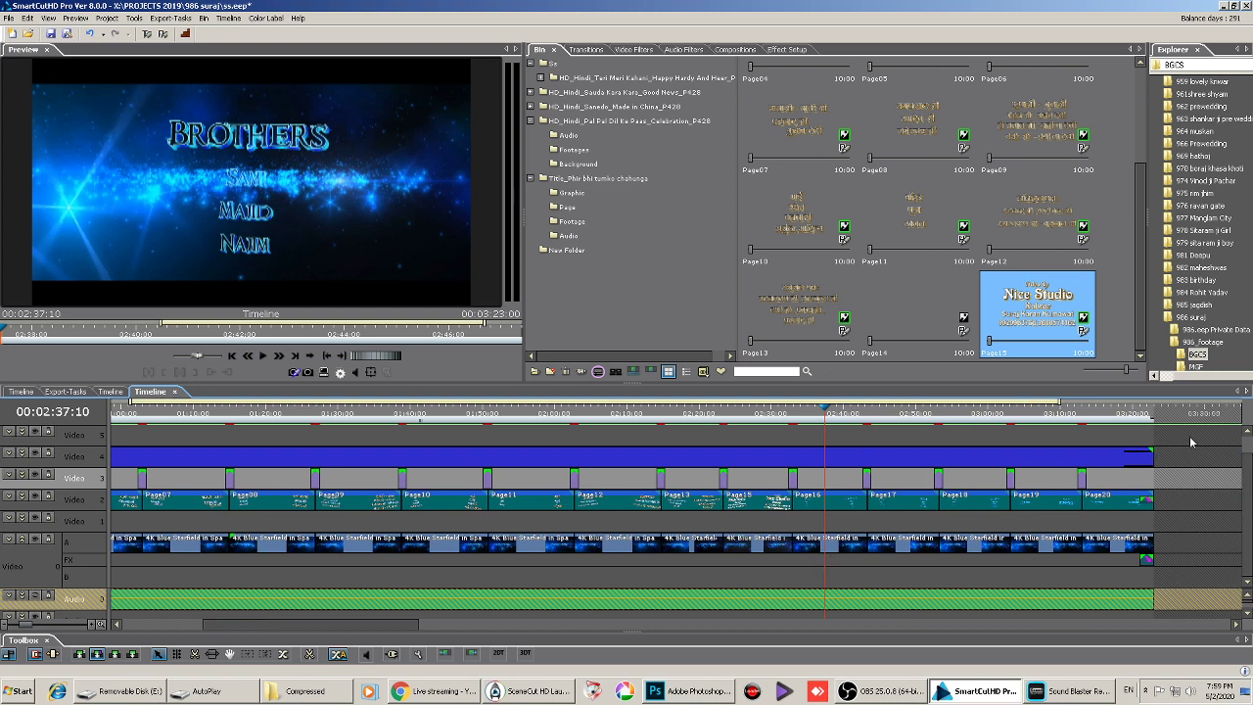
{"action": "left_click_drag", "start_coordinate": [1144, 498], "coordinate": [825, 514]}
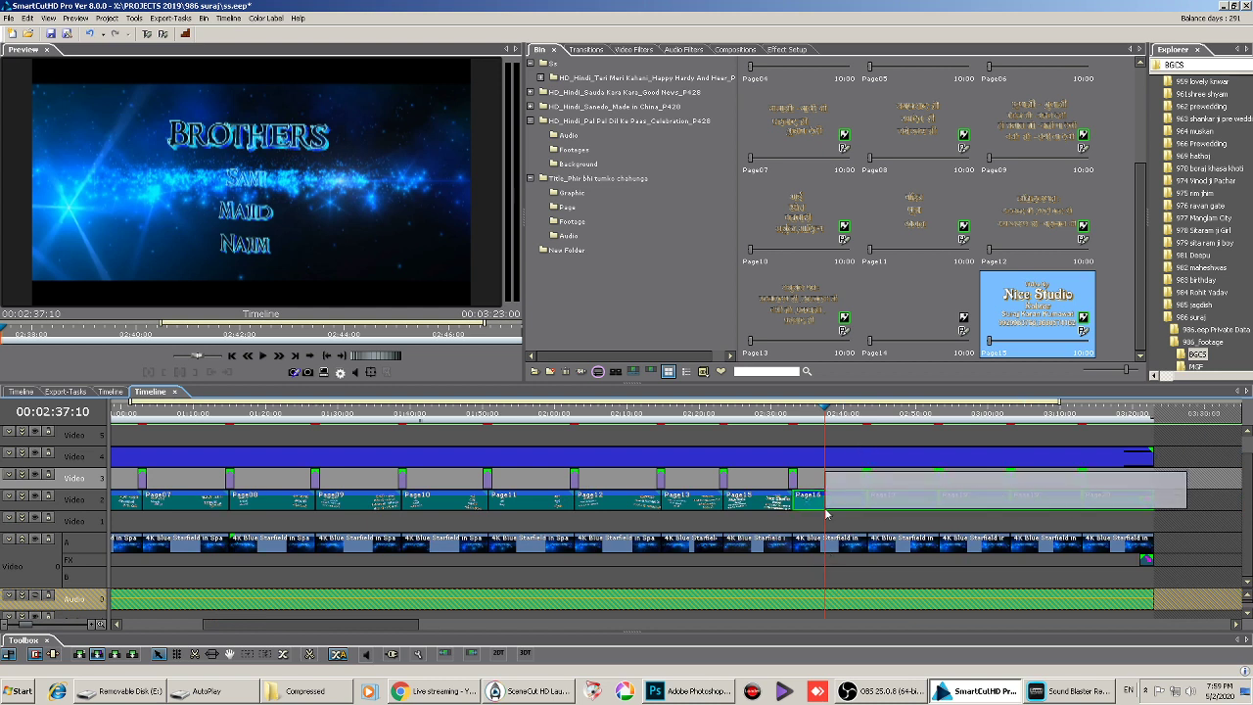
{"action": "key", "text": "Delete"}
Play the timeline just after the Nice Studio credit title with its music, and mute the Audio 0 track
{"action": "left_click", "coordinate": [785, 418]}
{"action": "scroll", "coordinate": [869, 486], "scroll_direction": "up", "scroll_amount": 3}
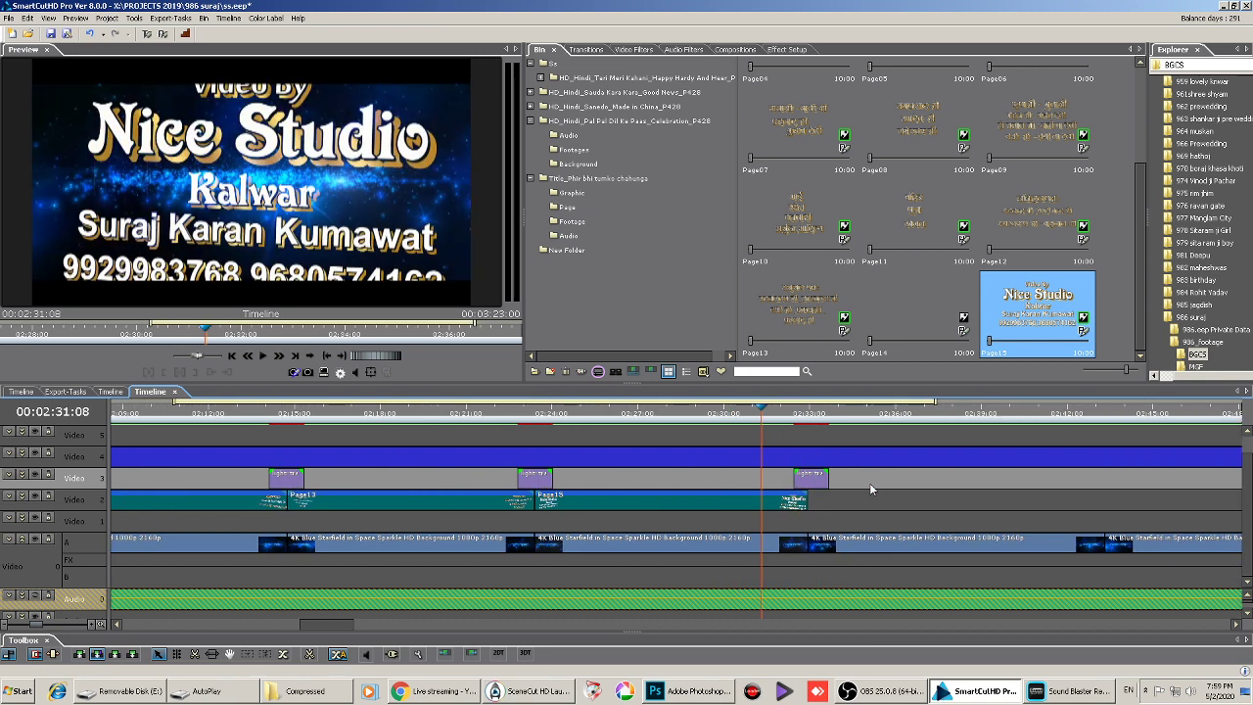
{"action": "left_click", "coordinate": [832, 415]}
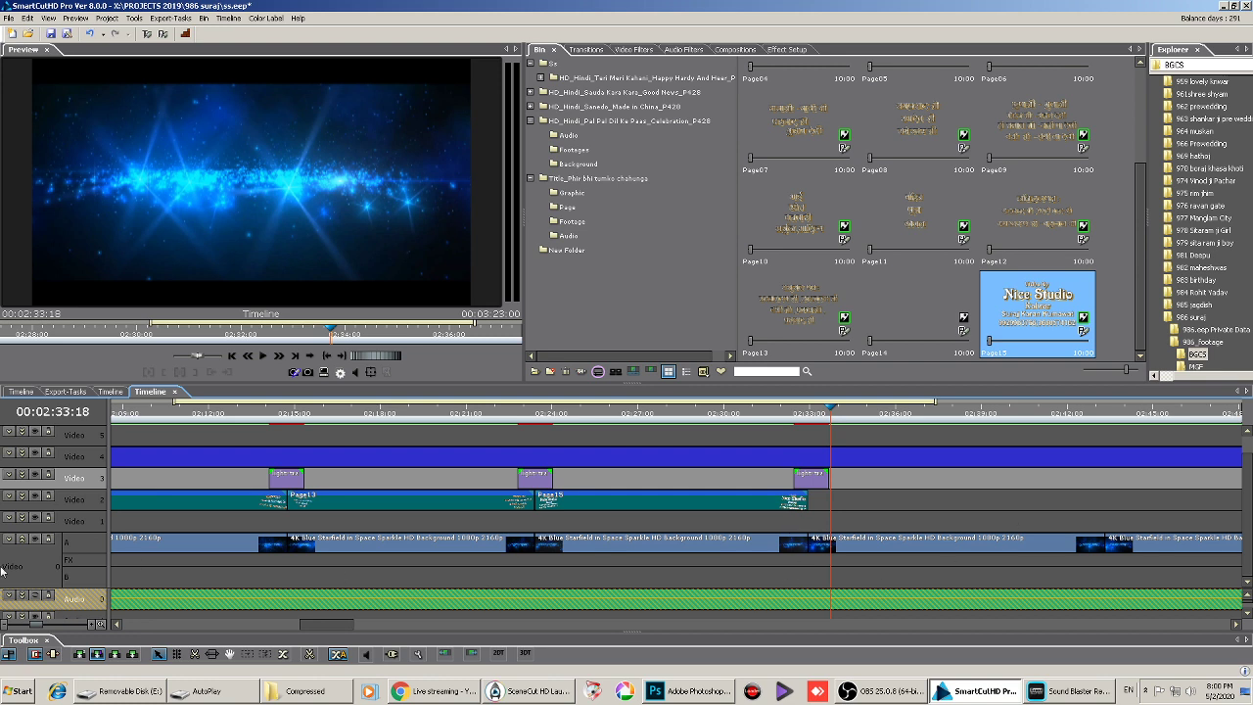
{"action": "key", "text": "space"}
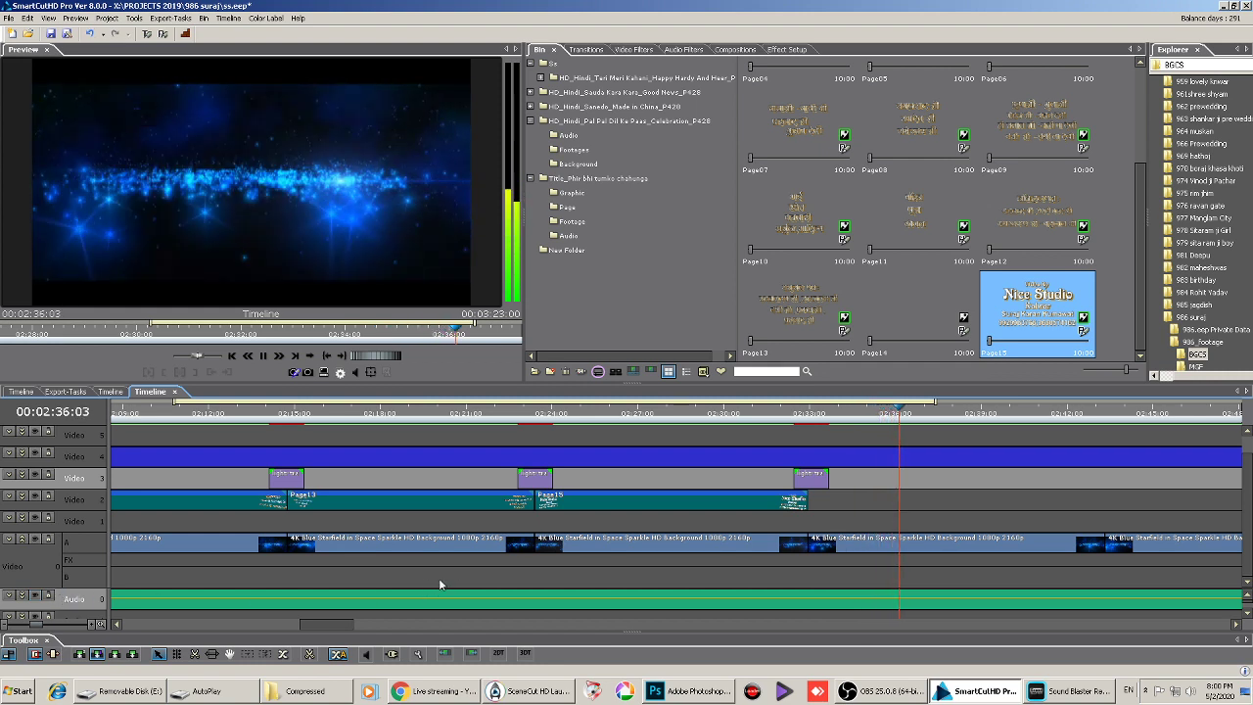
{"action": "key", "text": "space"}
{"action": "scroll", "coordinate": [499, 574], "scroll_direction": "down", "scroll_amount": 5}
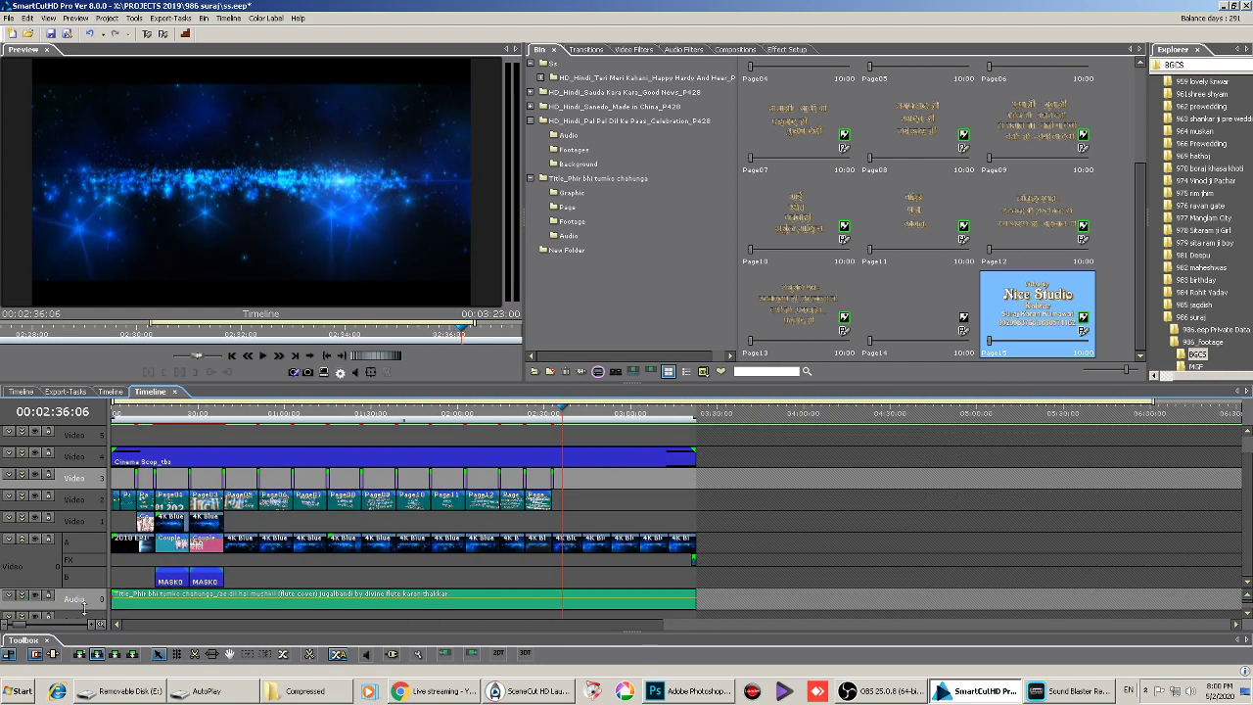
{"action": "left_click", "coordinate": [36, 595]}
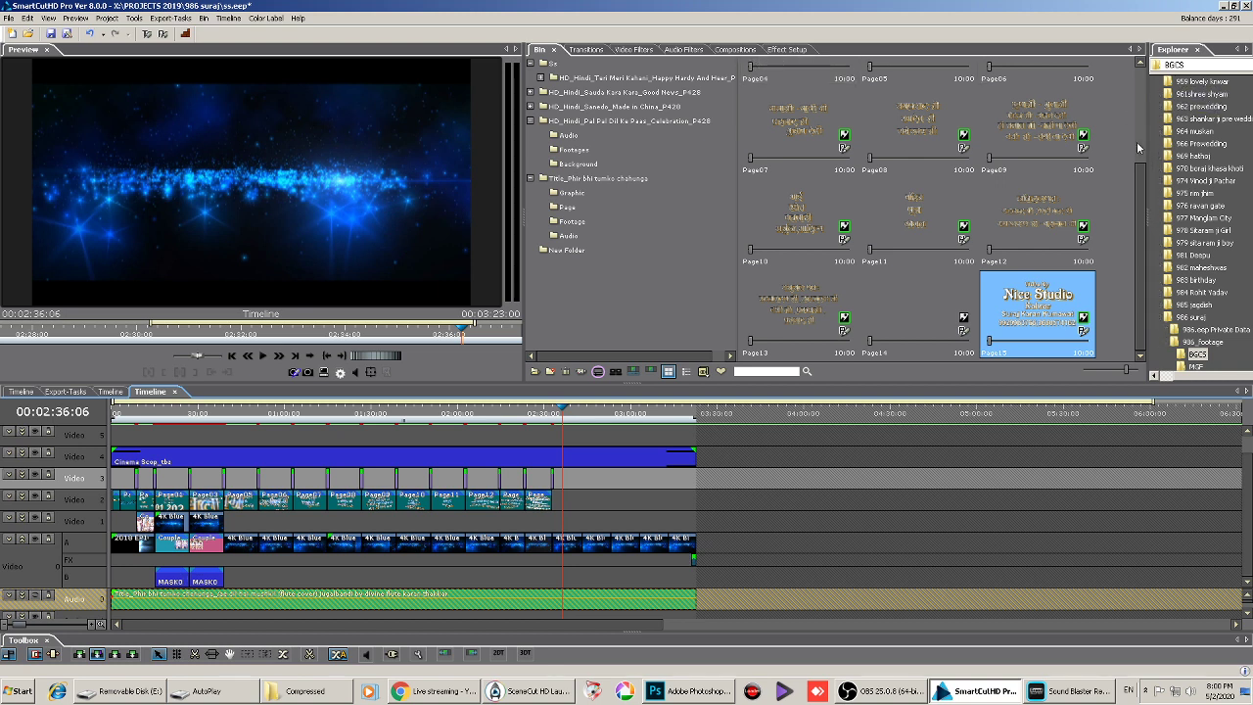
Widen the Explorer area and open the GOD folder inside the Content Library's Video folder
{"action": "left_click", "coordinate": [1147, 235]}
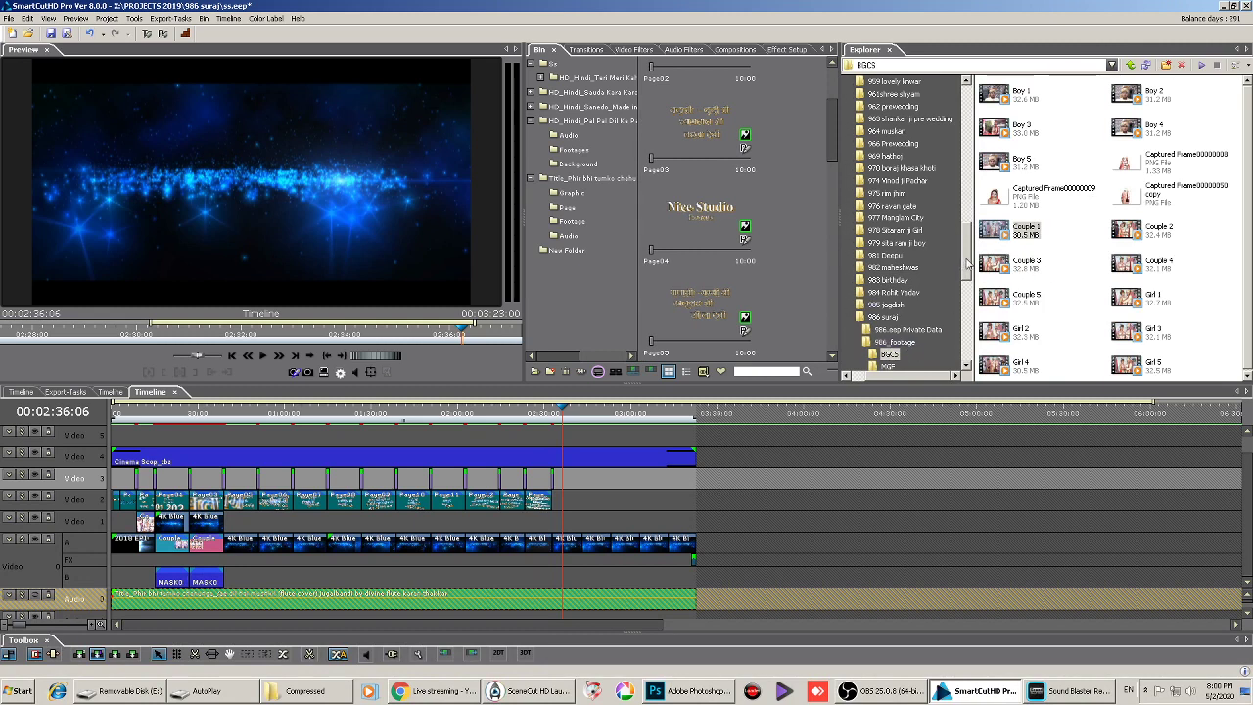
{"action": "scroll", "coordinate": [930, 330], "scroll_direction": "down", "scroll_amount": 10}
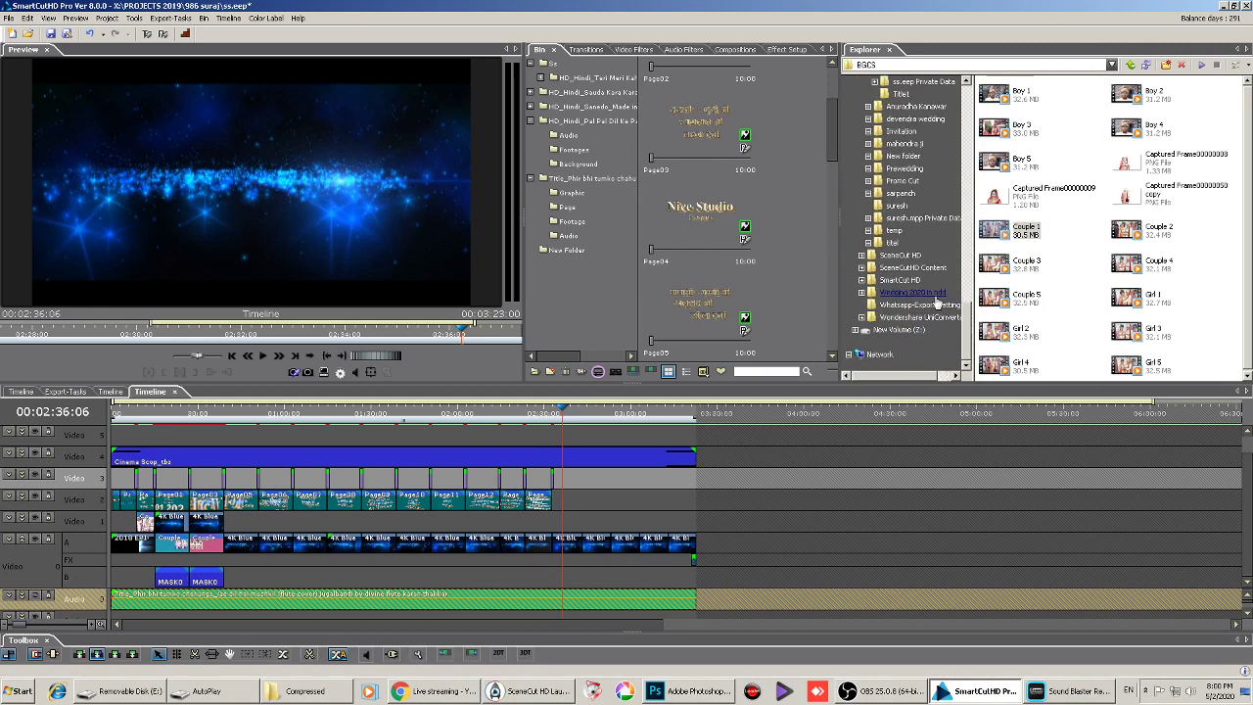
{"action": "scroll", "coordinate": [964, 302], "scroll_direction": "up", "scroll_amount": 3}
{"action": "left_click_drag", "start_coordinate": [964, 302], "coordinate": [964, 130]}
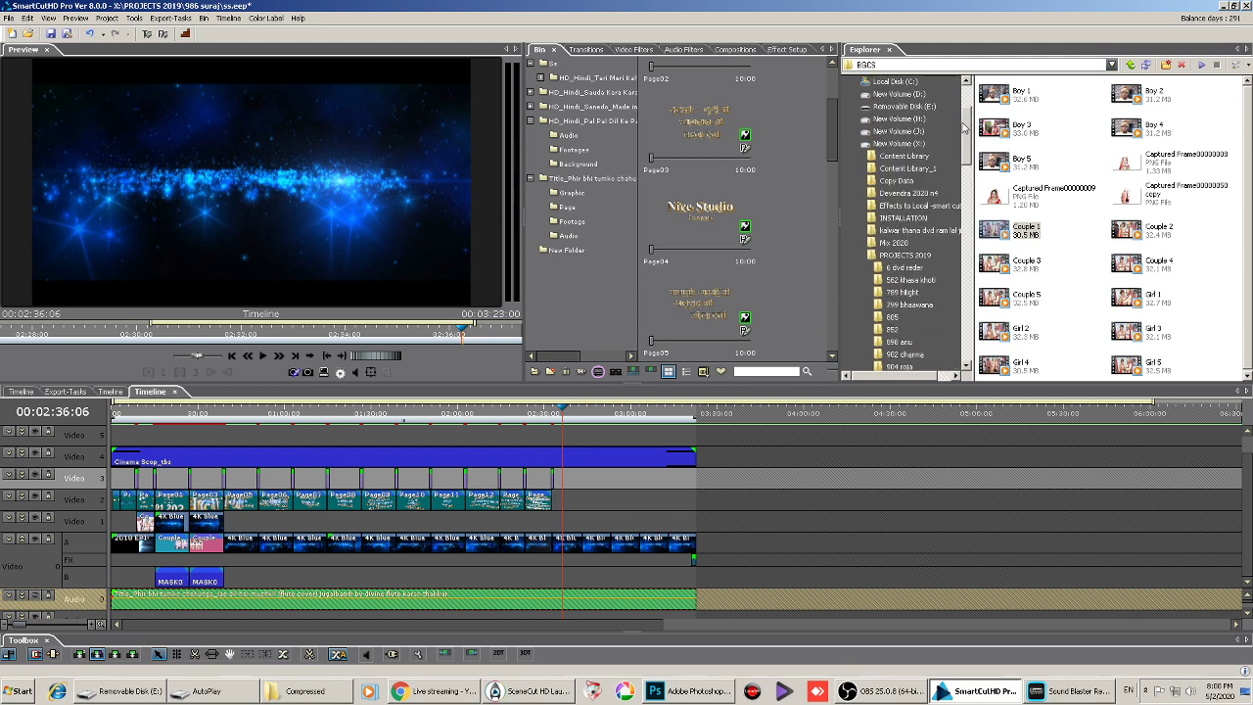
{"action": "left_click", "coordinate": [909, 159]}
{"action": "double_click", "coordinate": [1008, 279]}
{"action": "double_click", "coordinate": [1034, 208]}
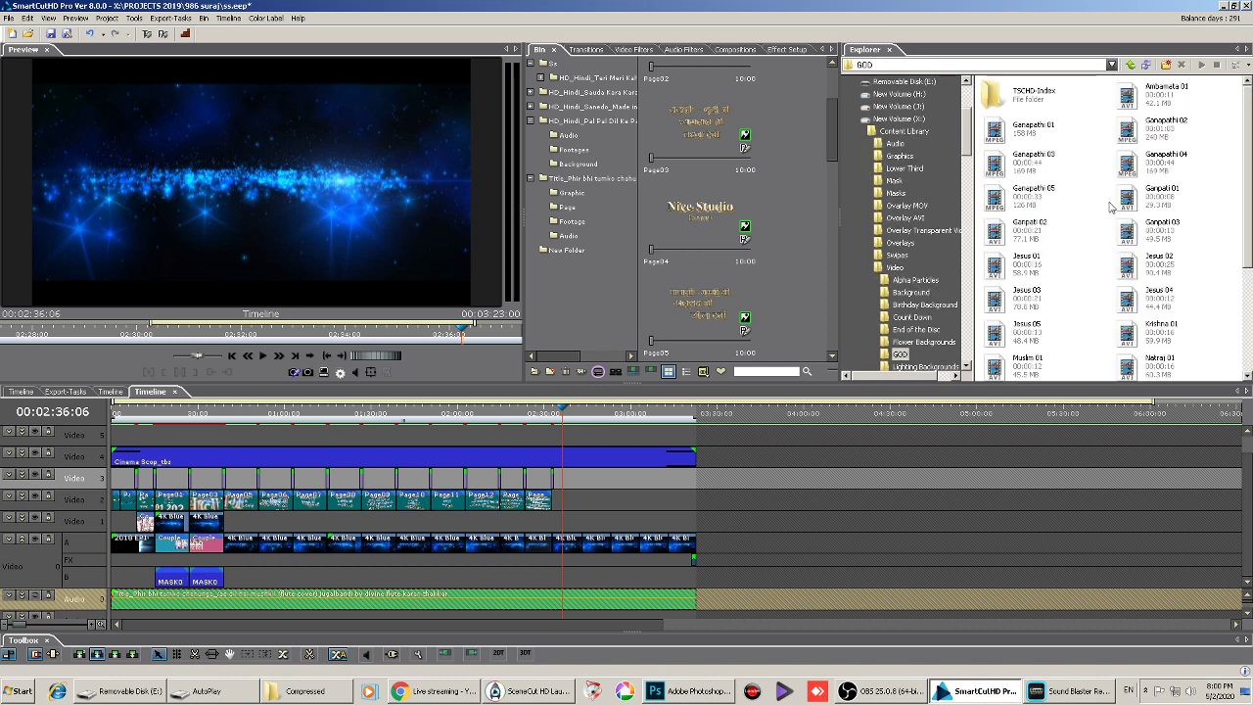
Preview the Ambamata 01 and Ganapathi 01 clips from the GOD folder
{"action": "double_click", "coordinate": [1126, 95]}
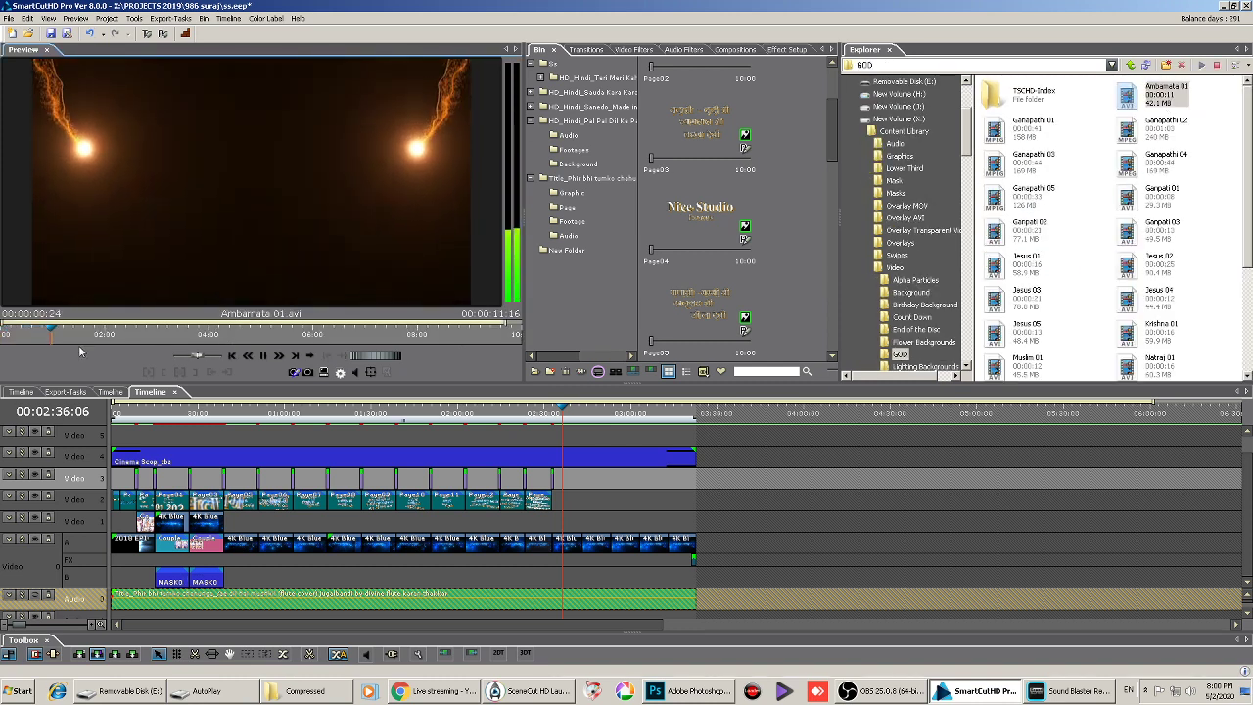
{"action": "left_click", "coordinate": [333, 334]}
{"action": "left_click", "coordinate": [1022, 127]}
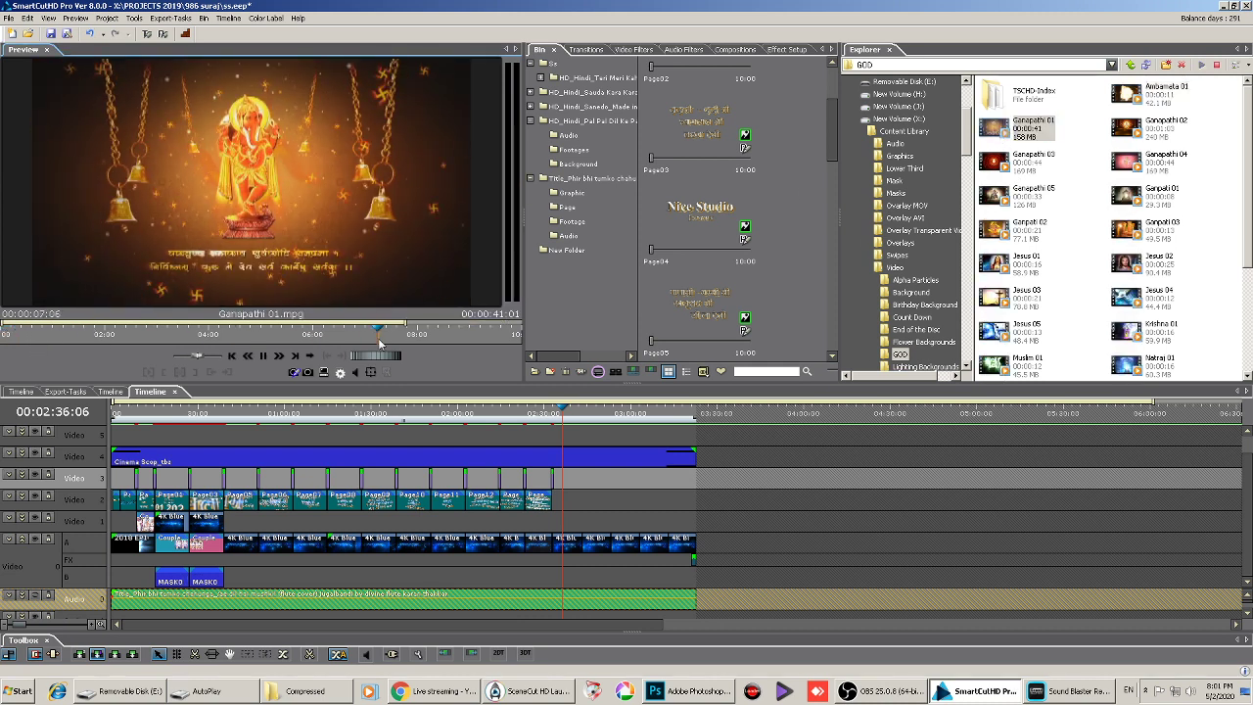
{"action": "key", "text": "space"}
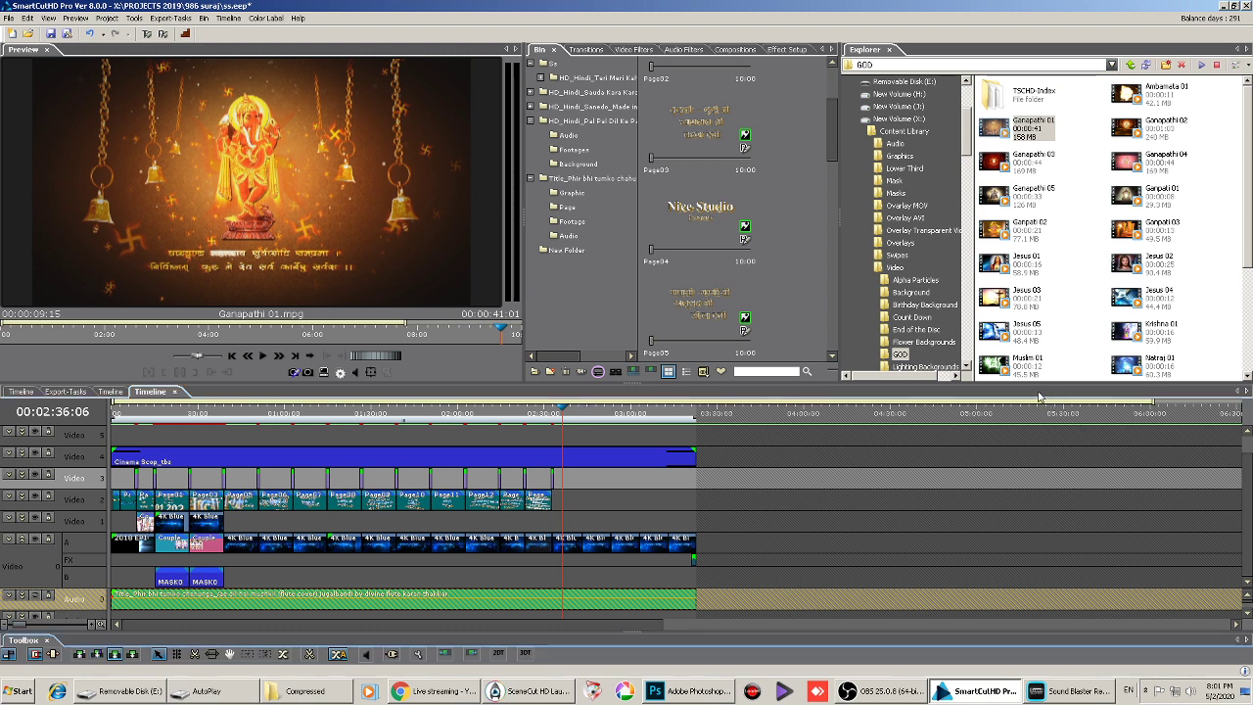
Insert the Ganapathi 01 clip at the start of the timeline, shifting the existing clips, and place it on the Video 2 track
{"action": "left_click_drag", "start_coordinate": [993, 140], "coordinate": [114, 437]}
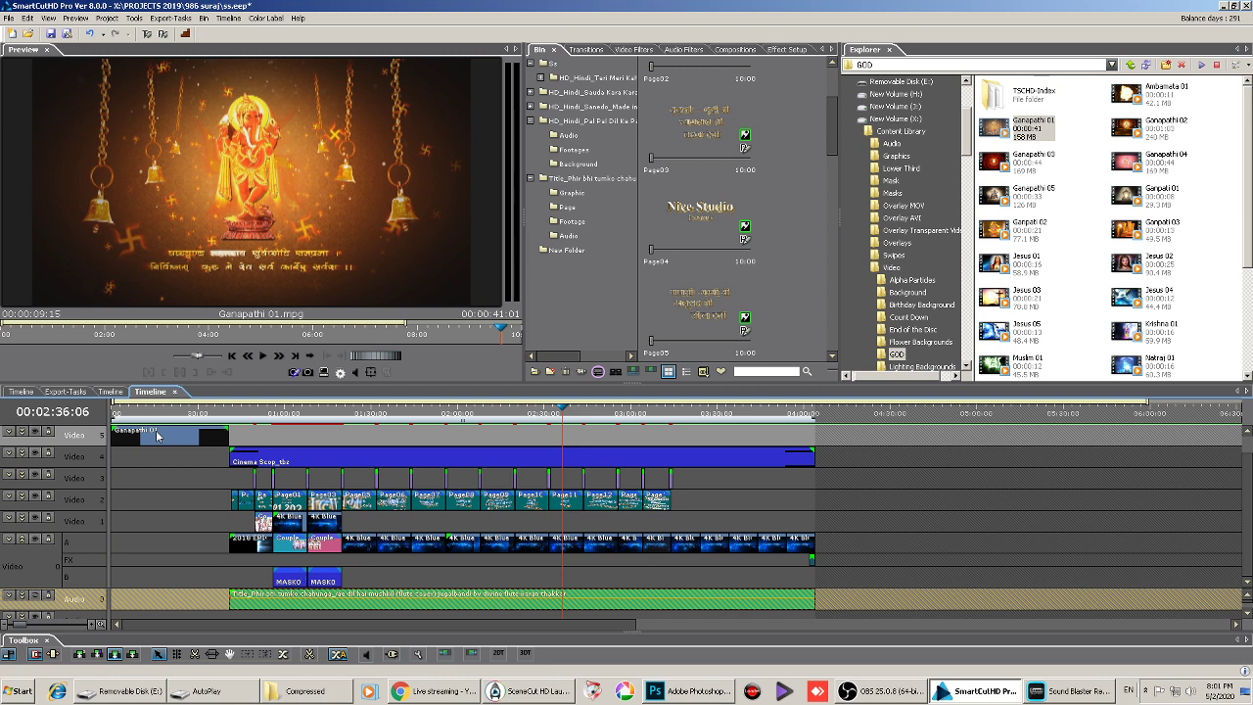
{"action": "left_click", "coordinate": [145, 501]}
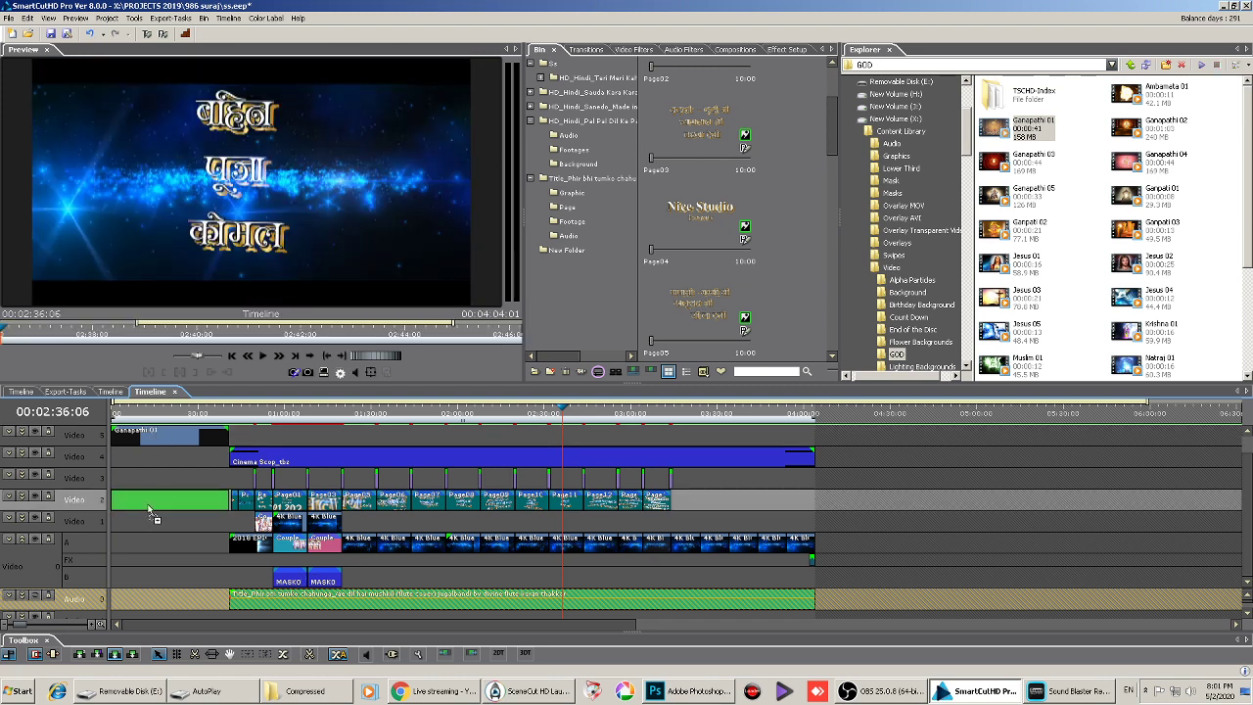
{"action": "left_click", "coordinate": [151, 517]}
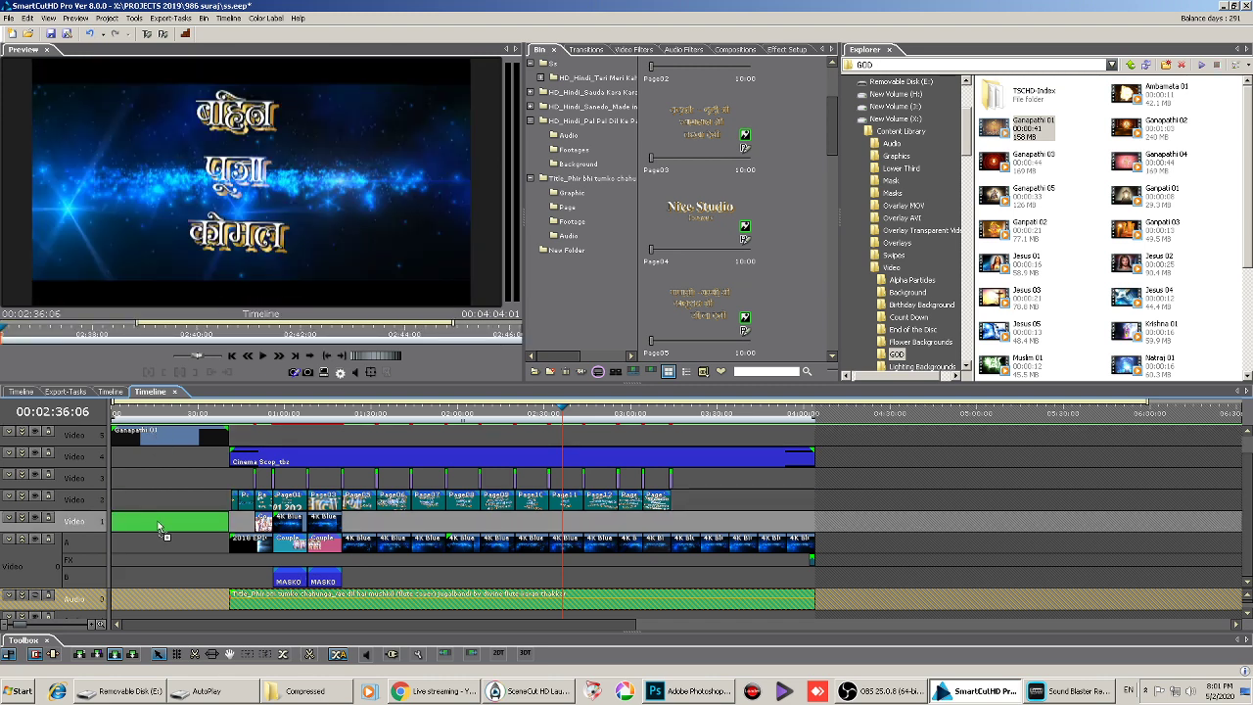
{"action": "left_click", "coordinate": [163, 504]}
{"action": "key", "text": "ctrl+v"}
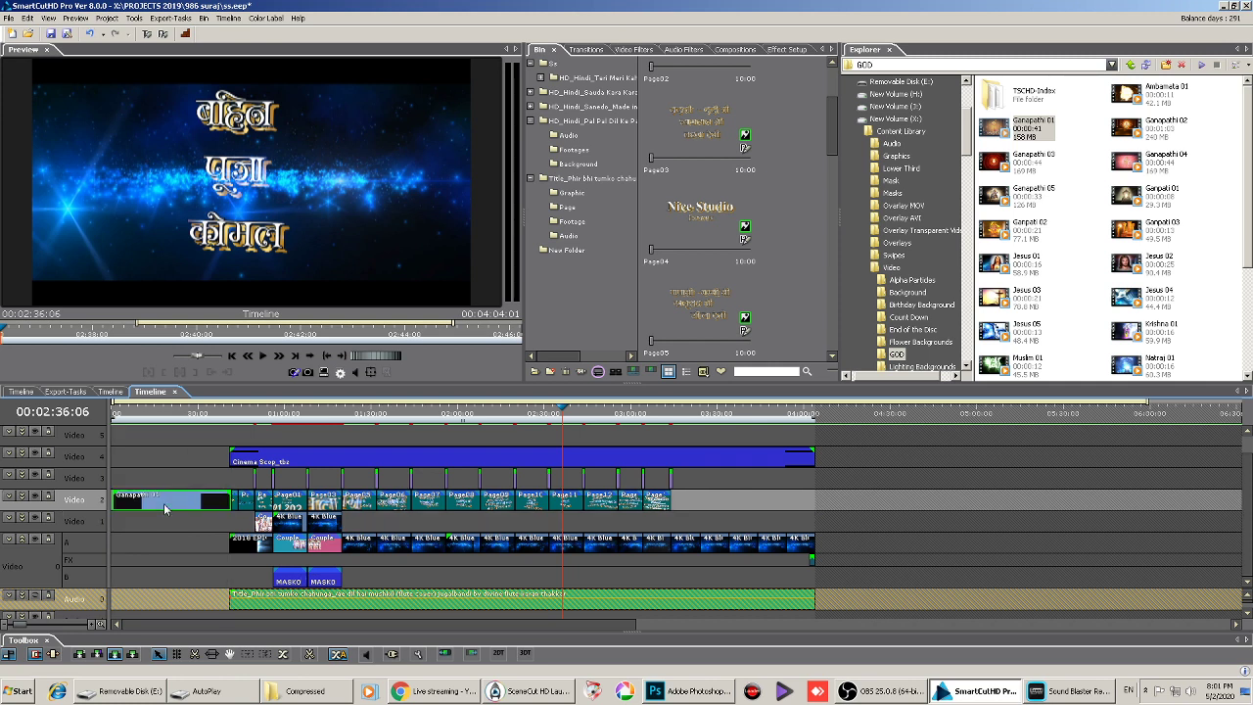
Move the playhead to the Ganapathi 01 clip, unmute the Audio 0 track and enlarge the timeline area
{"action": "left_click", "coordinate": [120, 411]}
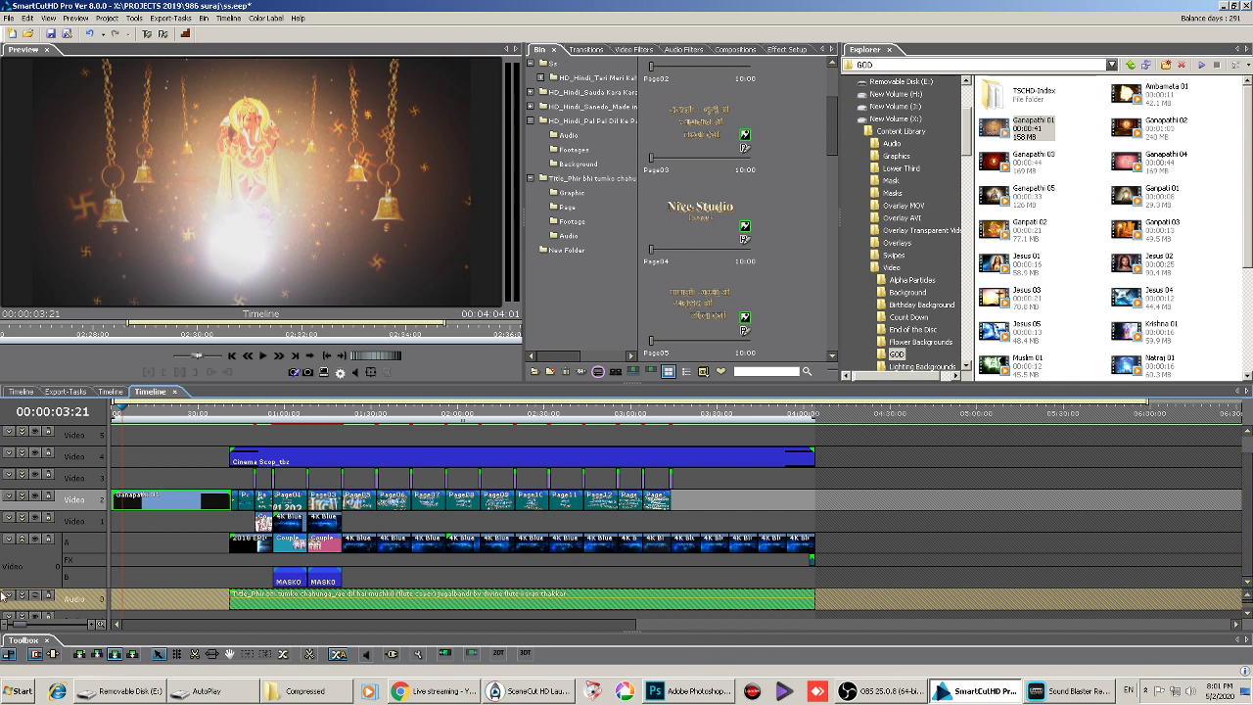
{"action": "left_click_drag", "start_coordinate": [87, 588], "coordinate": [86, 566]}
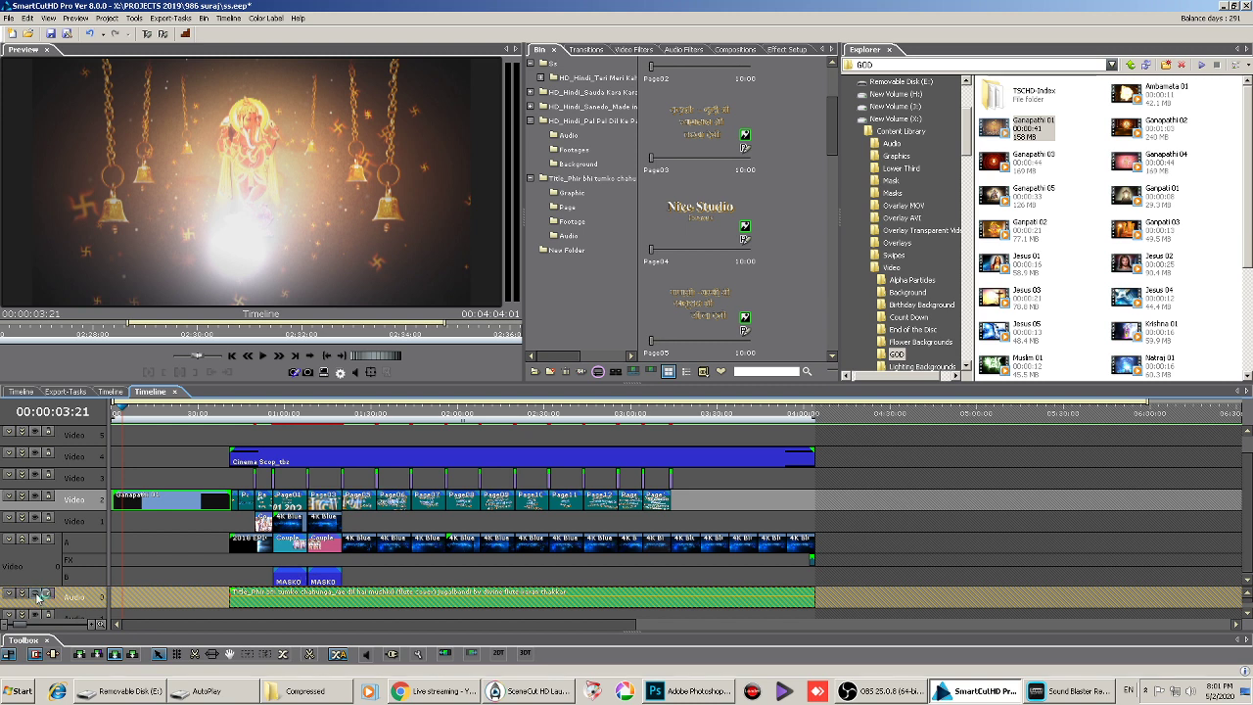
{"action": "left_click", "coordinate": [48, 593]}
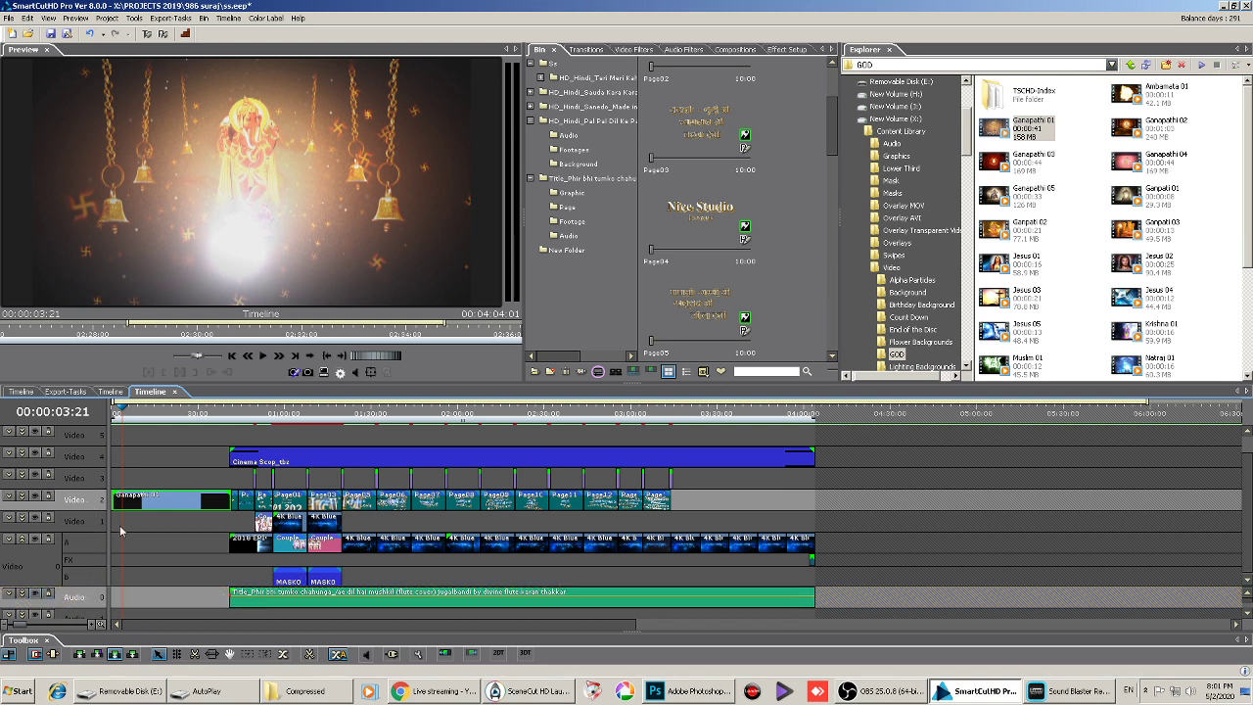
{"action": "left_click_drag", "start_coordinate": [265, 385], "coordinate": [264, 349]}
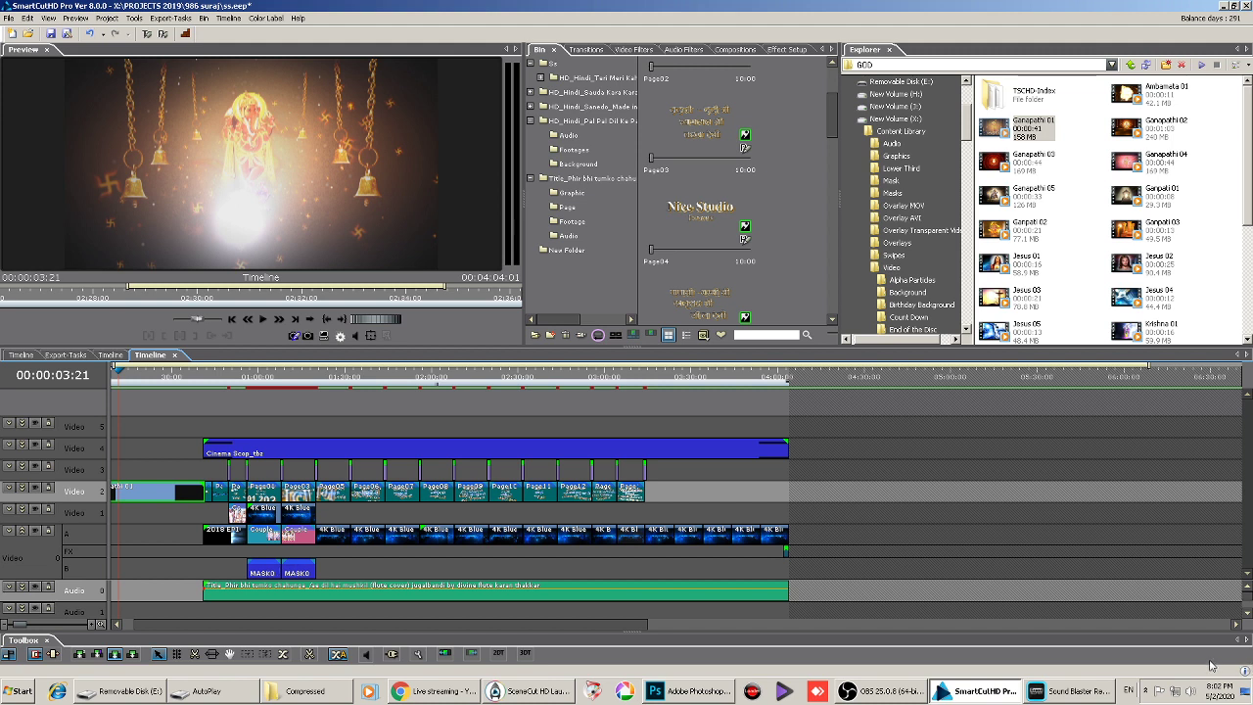
Delete the leftover orange clip on the Audio 2 track and move the playhead back near the timeline start
{"action": "left_click", "coordinate": [1248, 612]}
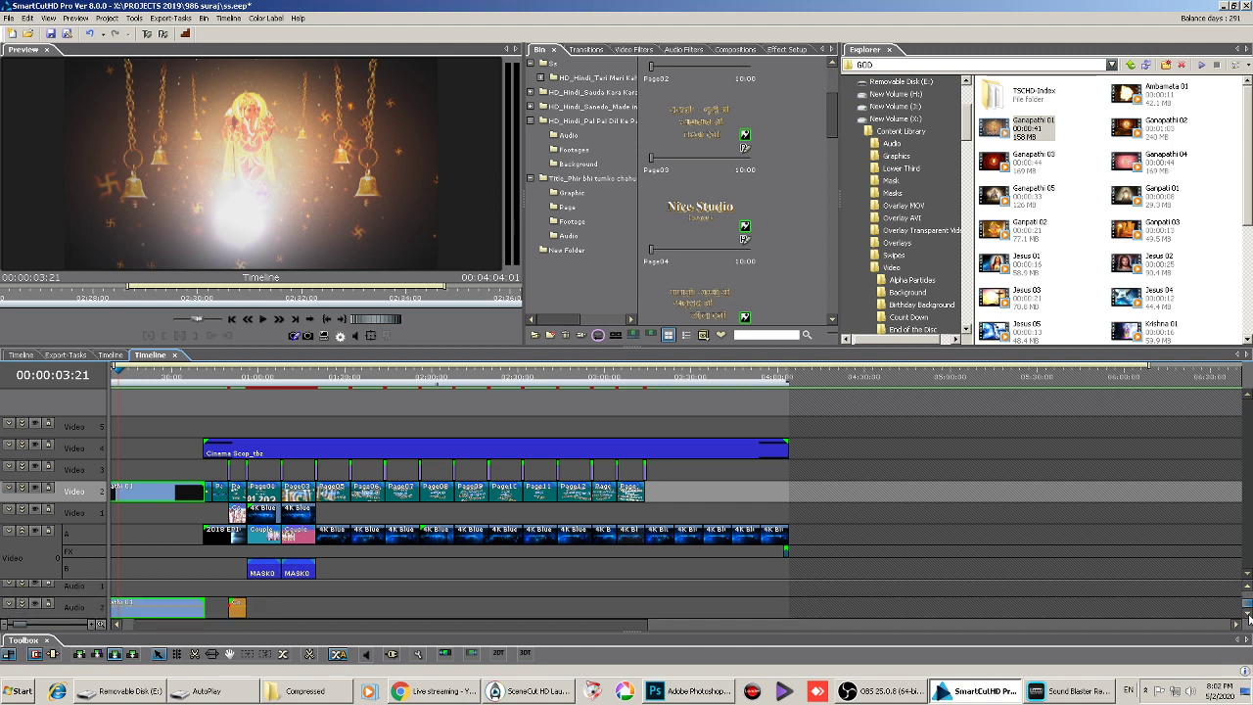
{"action": "left_click", "coordinate": [249, 609]}
{"action": "left_click", "coordinate": [238, 608]}
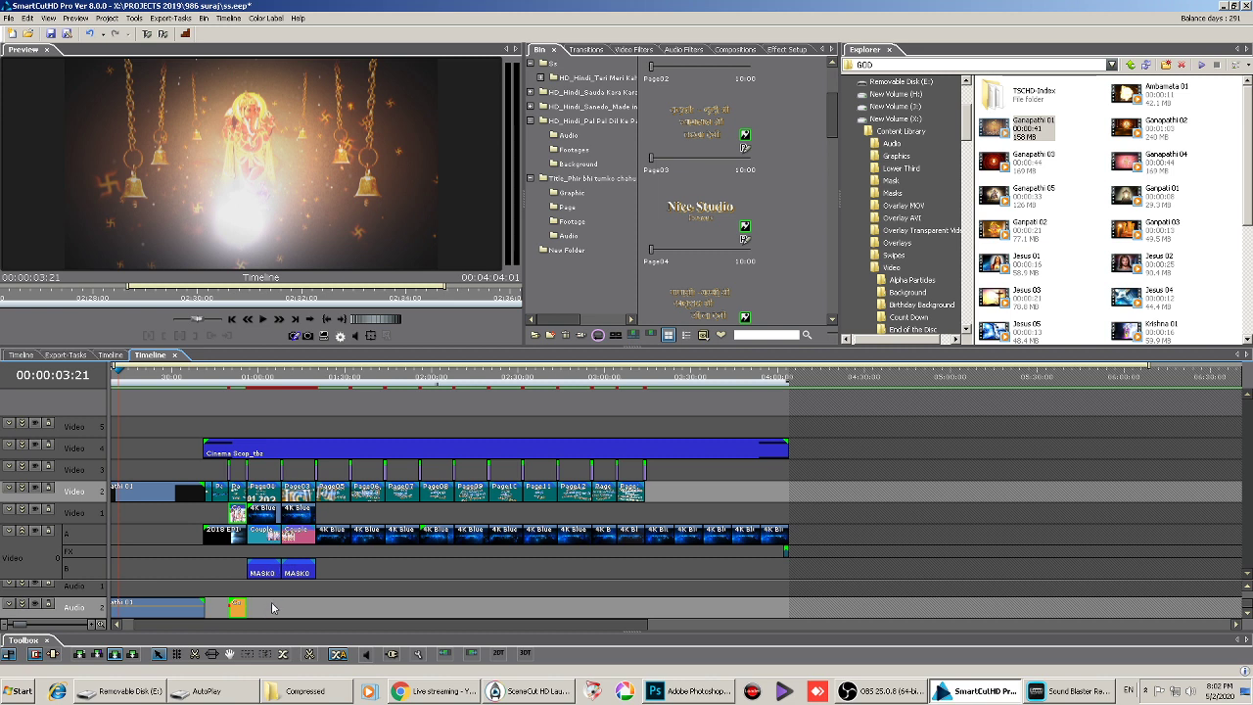
{"action": "key", "text": "Delete"}
{"action": "left_click_drag", "start_coordinate": [119, 379], "coordinate": [134, 518]}
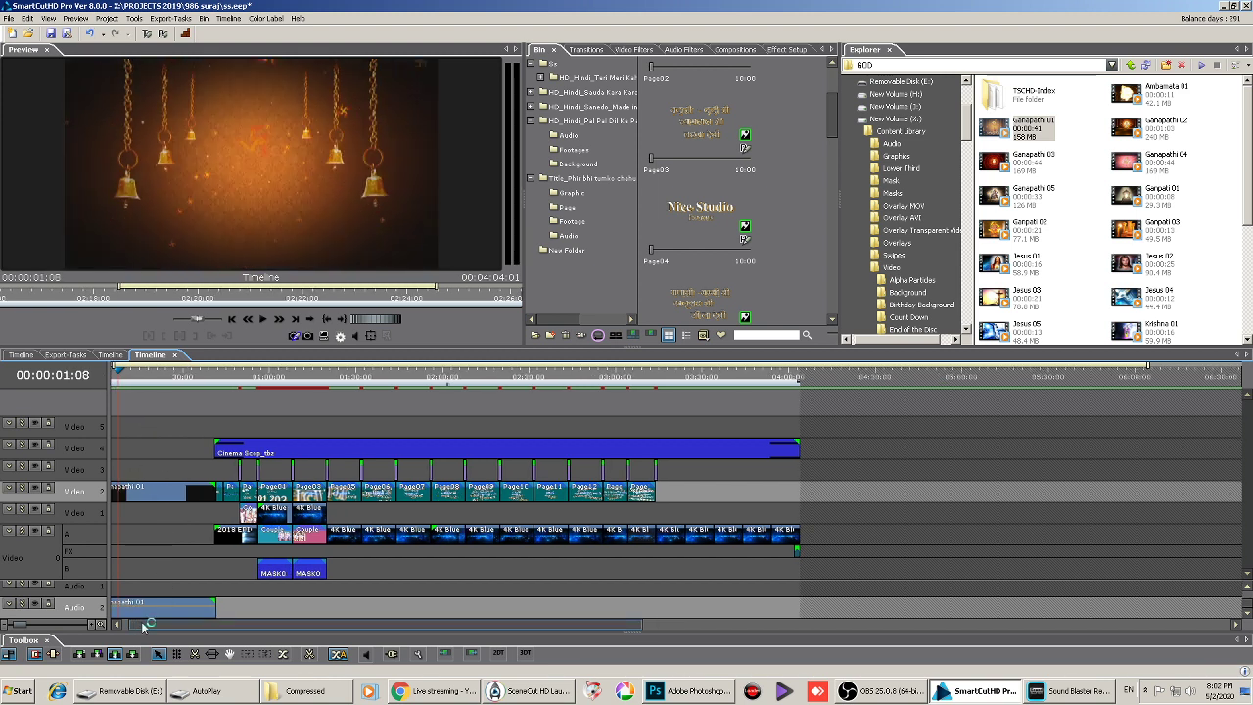
{"action": "left_click_drag", "start_coordinate": [149, 623], "coordinate": [141, 623]}
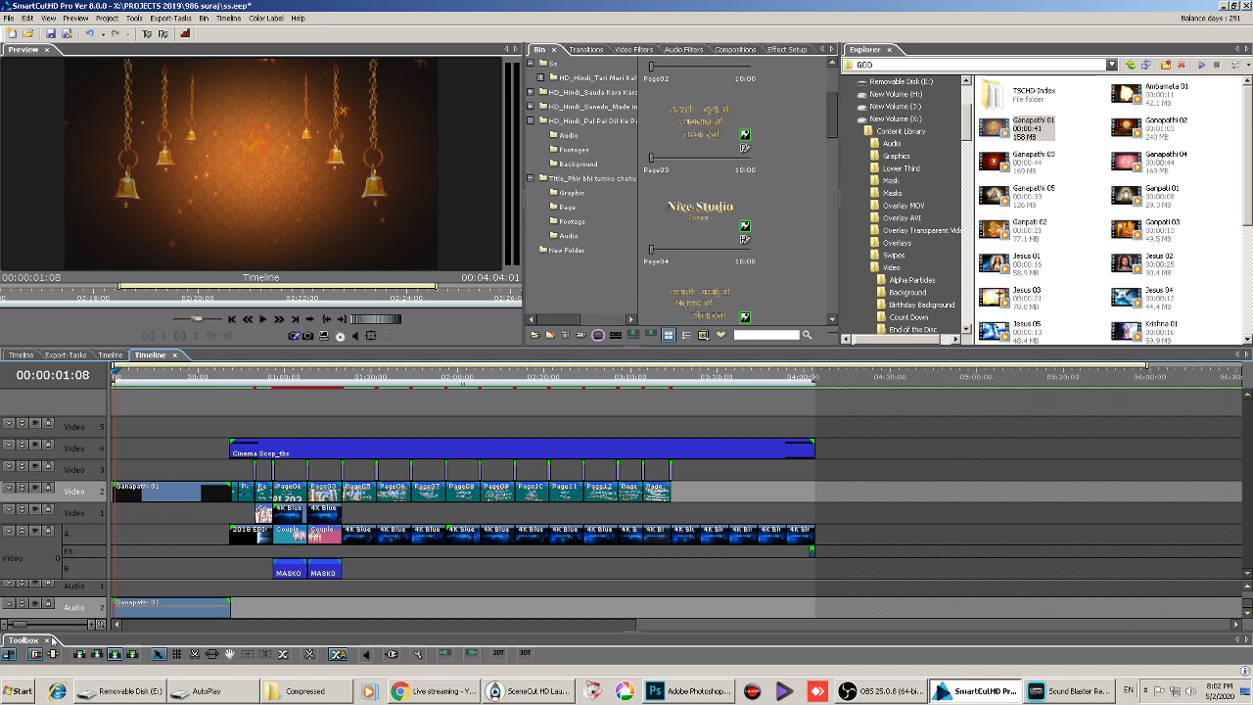
Mute the Audio 1 and Audio 0 tracks, including the old flute song
{"action": "left_click", "coordinate": [34, 584]}
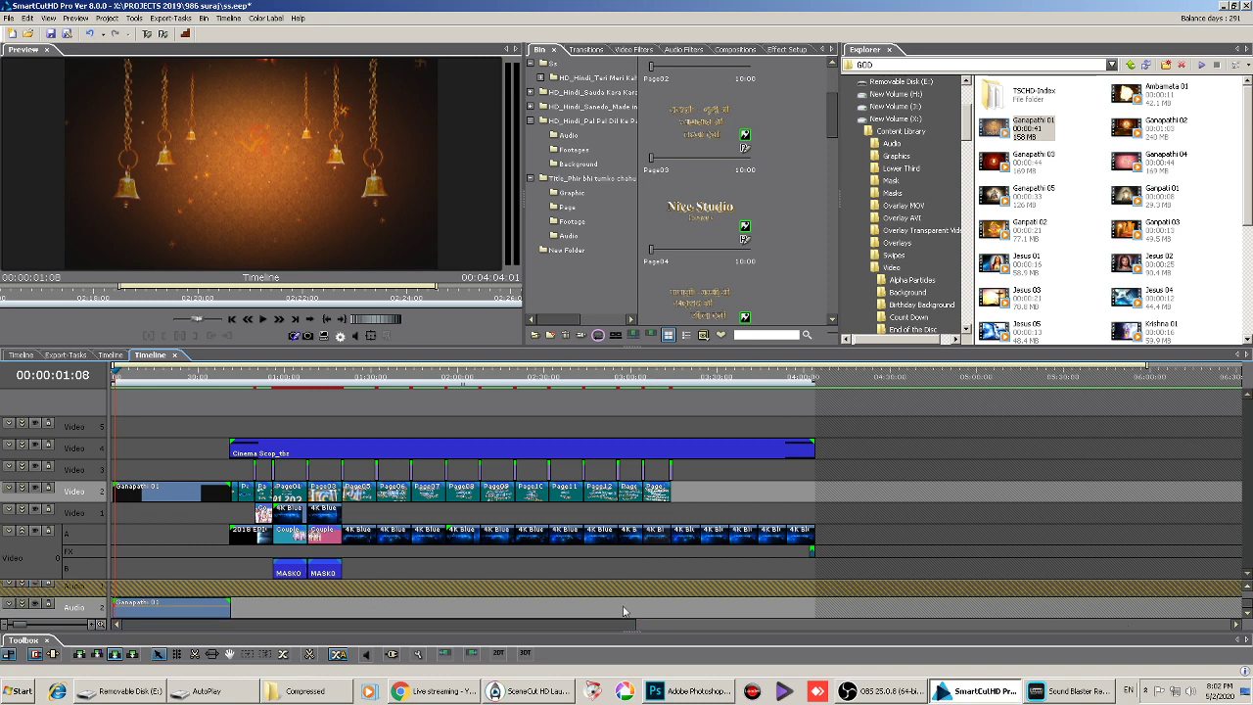
{"action": "left_click", "coordinate": [1249, 587]}
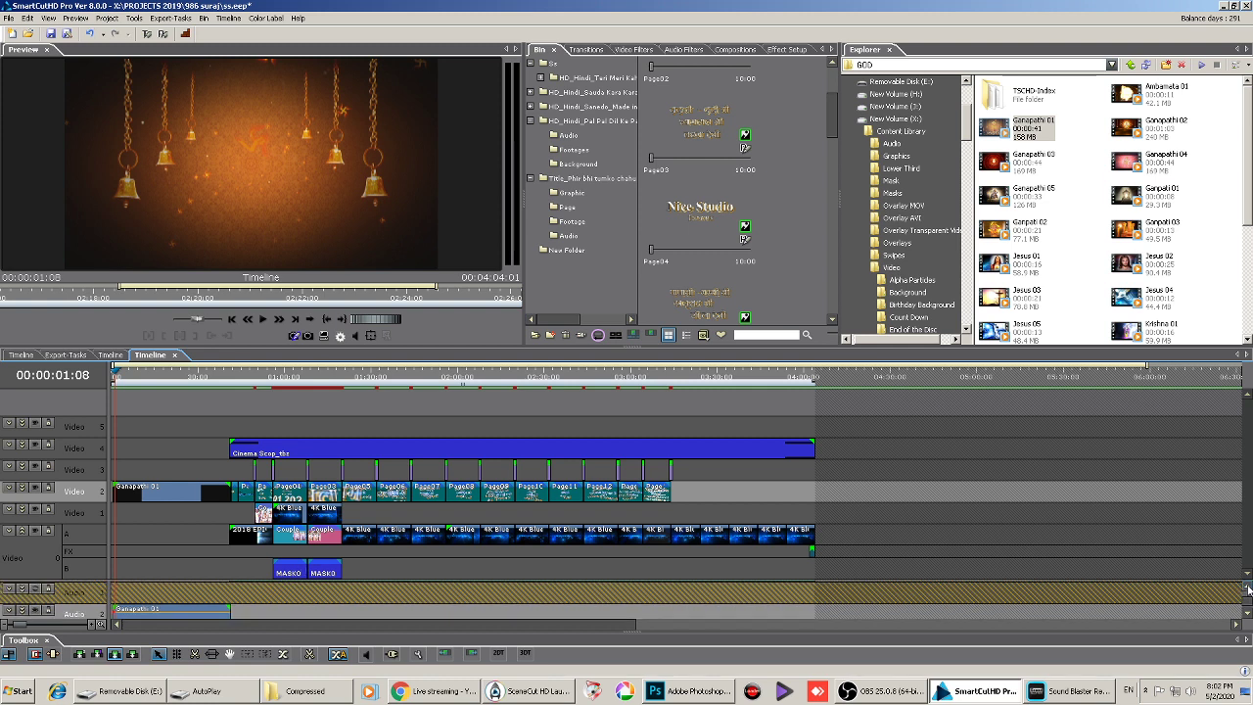
{"action": "left_click", "coordinate": [36, 585]}
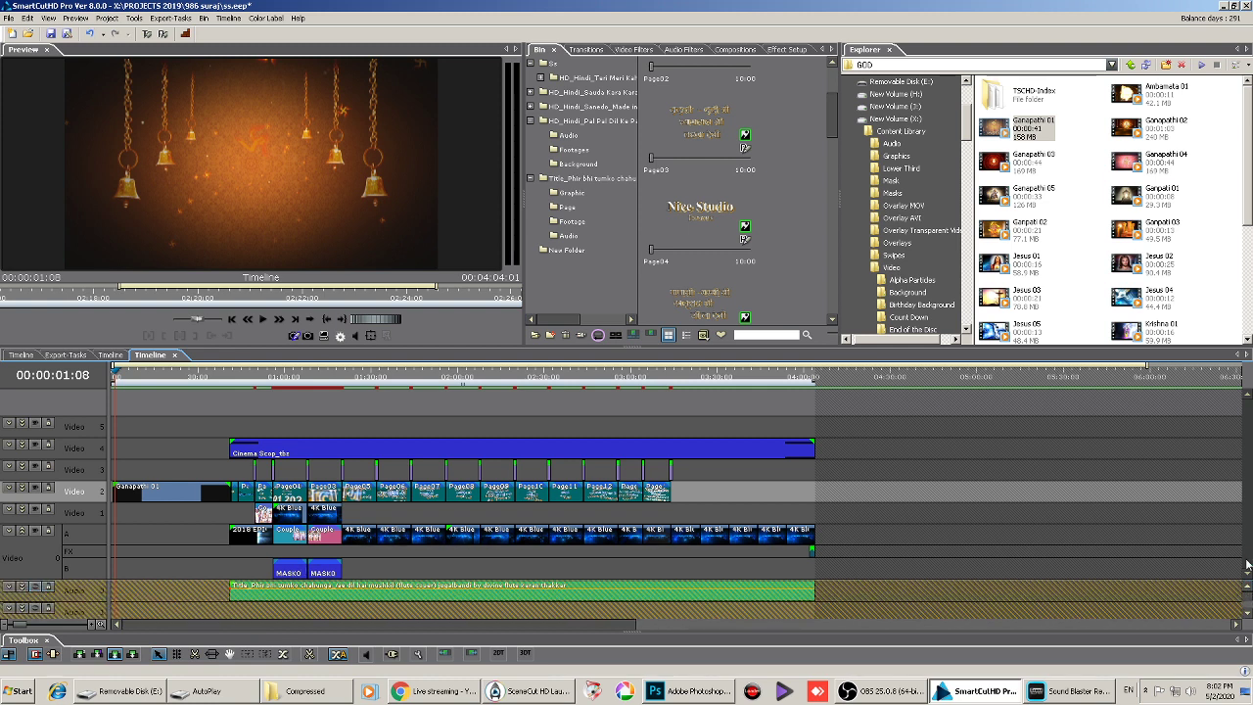
{"action": "scroll", "coordinate": [1247, 613], "scroll_direction": "down", "scroll_amount": 3}
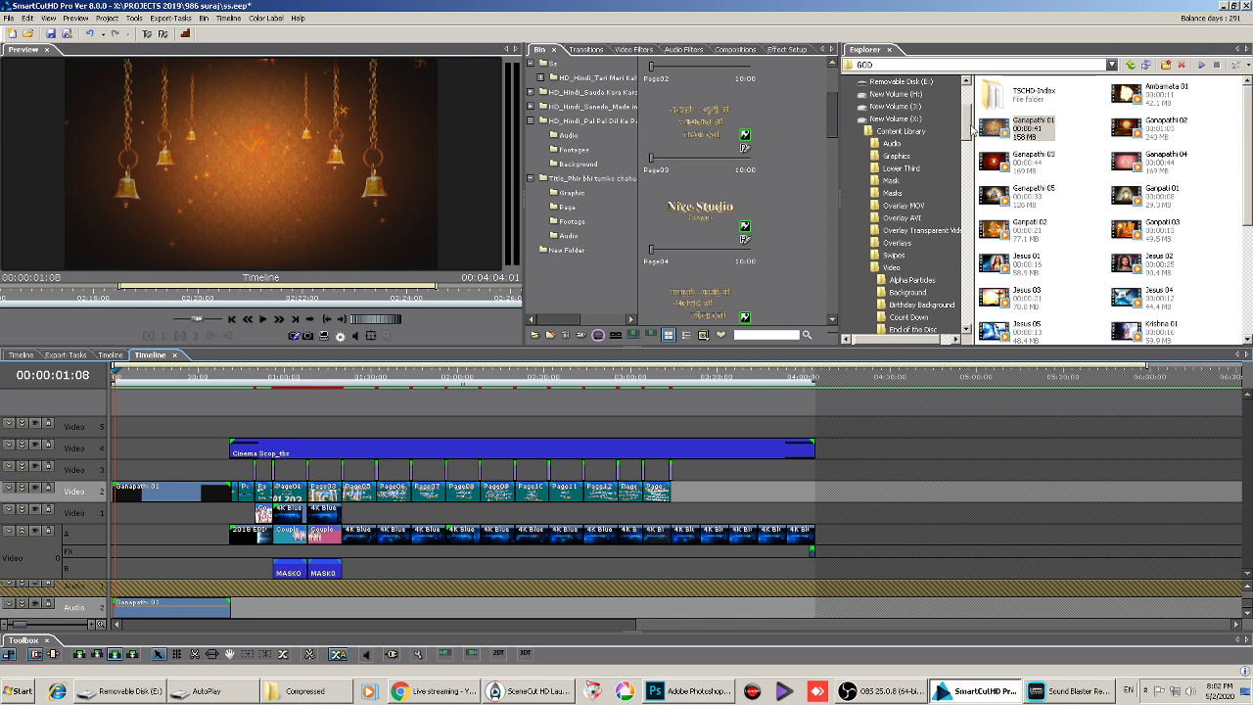
Open the 000 titel song folder inside MARRIAGE SONG on New Volume (D:)
{"action": "scroll", "coordinate": [972, 130], "scroll_direction": "up", "scroll_amount": 4}
{"action": "left_click", "coordinate": [896, 192]}
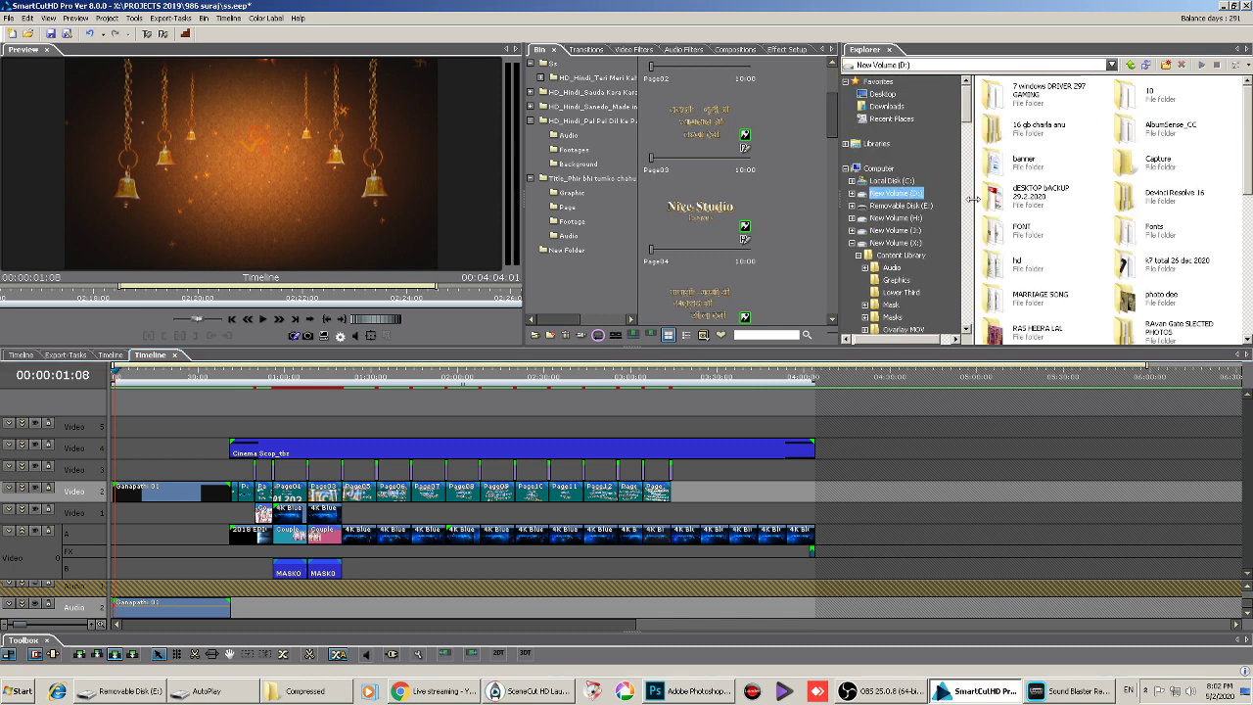
{"action": "double_click", "coordinate": [1048, 293]}
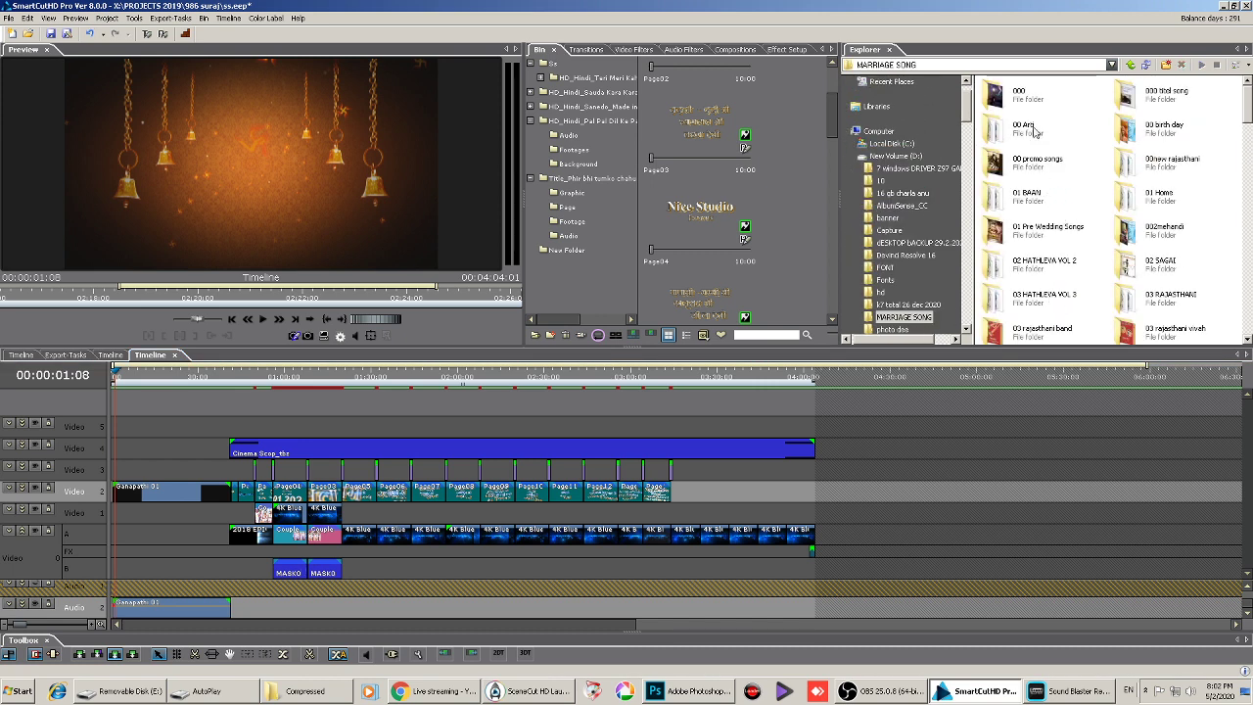
{"action": "left_click", "coordinate": [1147, 259]}
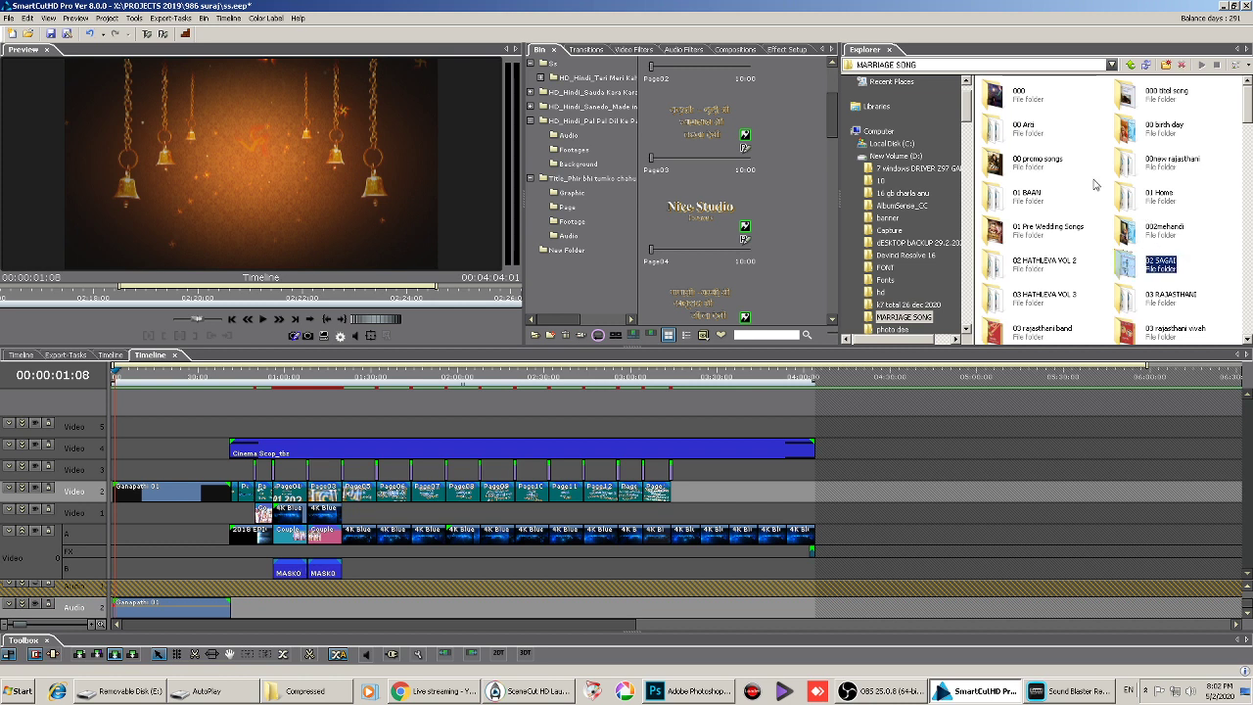
{"action": "double_click", "coordinate": [1160, 96]}
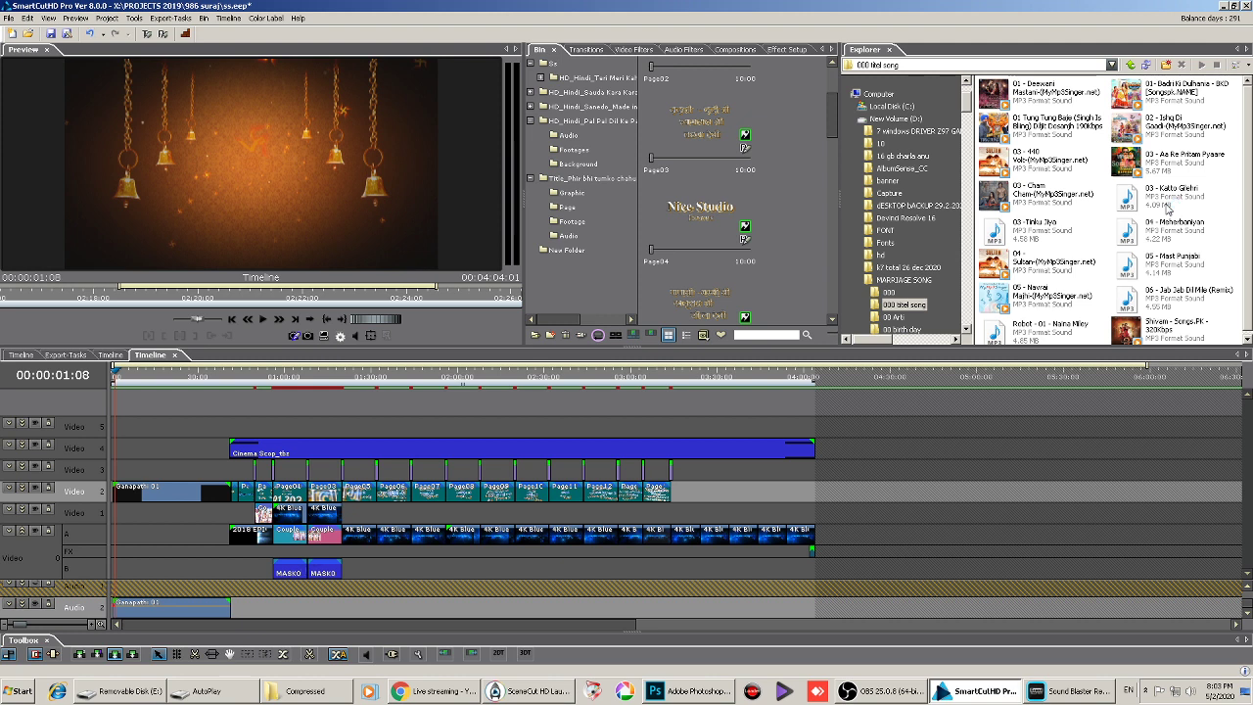
Preview the 01- Badri Ki Dulhania song from the 000 titel song folder
{"action": "left_click", "coordinate": [1179, 90]}
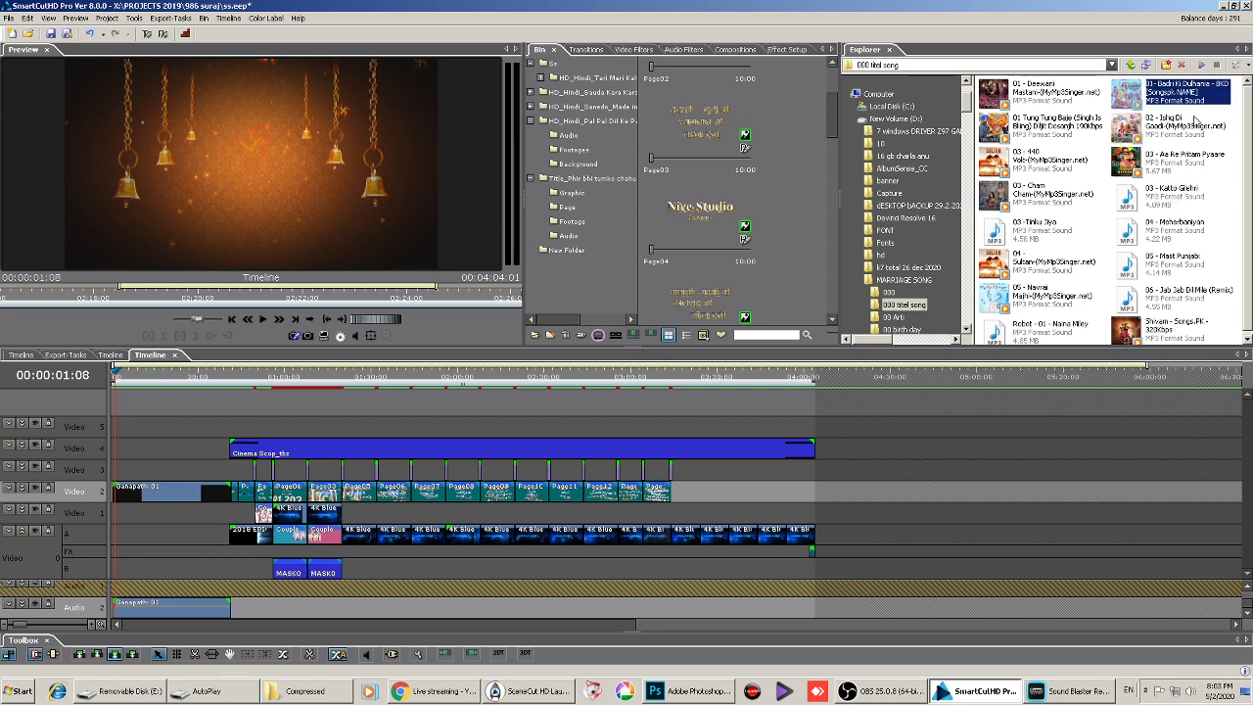
{"action": "left_click", "coordinate": [300, 294]}
{"action": "left_click", "coordinate": [268, 319]}
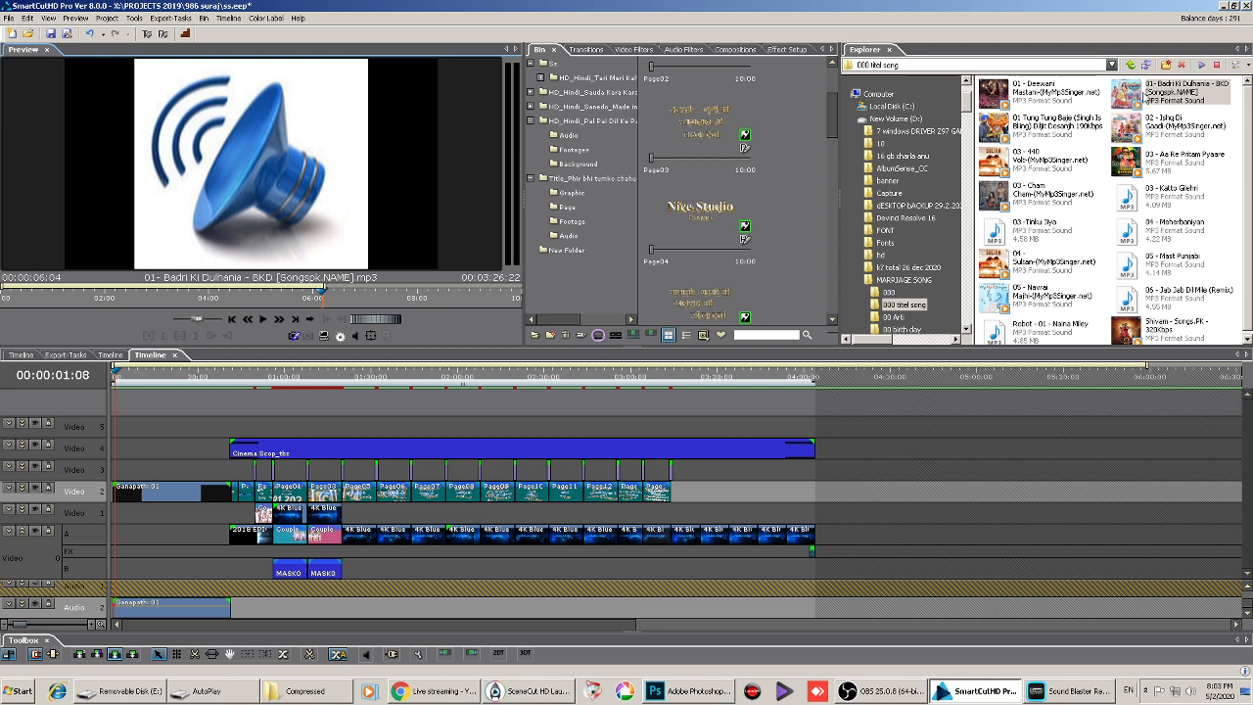
Place the Badri Ki Dulhania song on Audio 2 without shifting the other clips, and join it directly to the Ganapathi 01 audio
{"action": "left_click_drag", "start_coordinate": [1134, 95], "coordinate": [245, 611]}
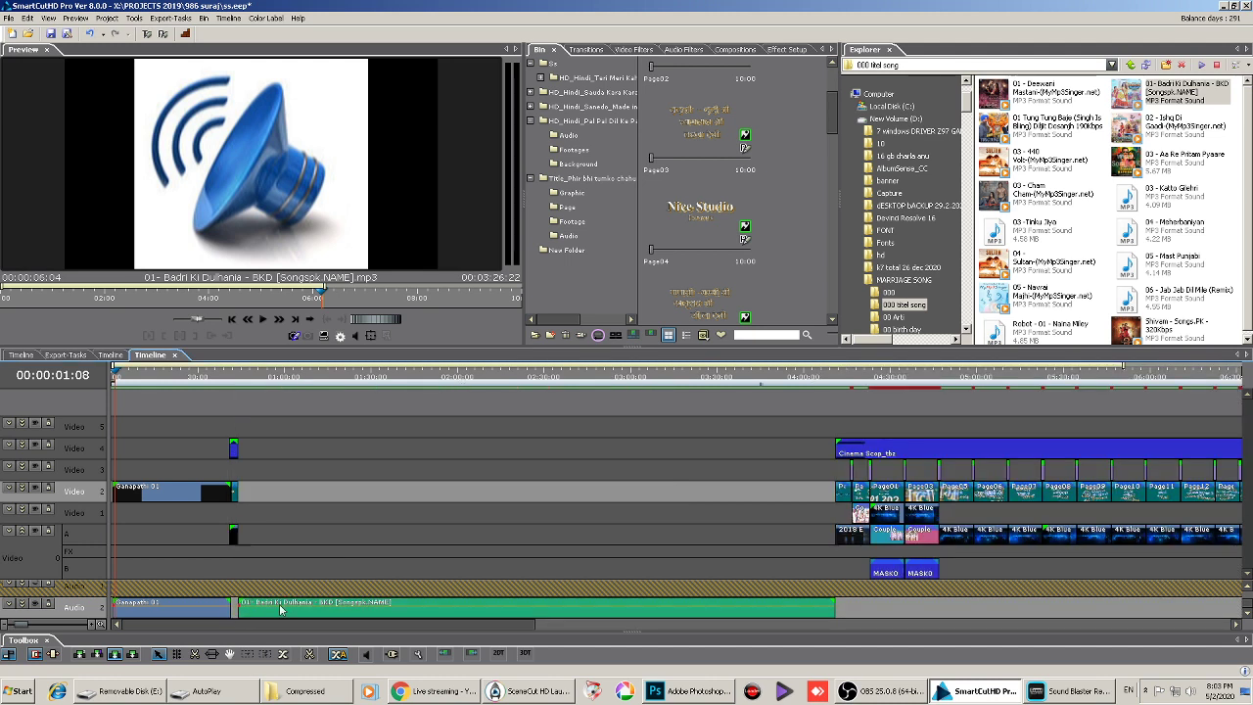
{"action": "key", "text": "Delete"}
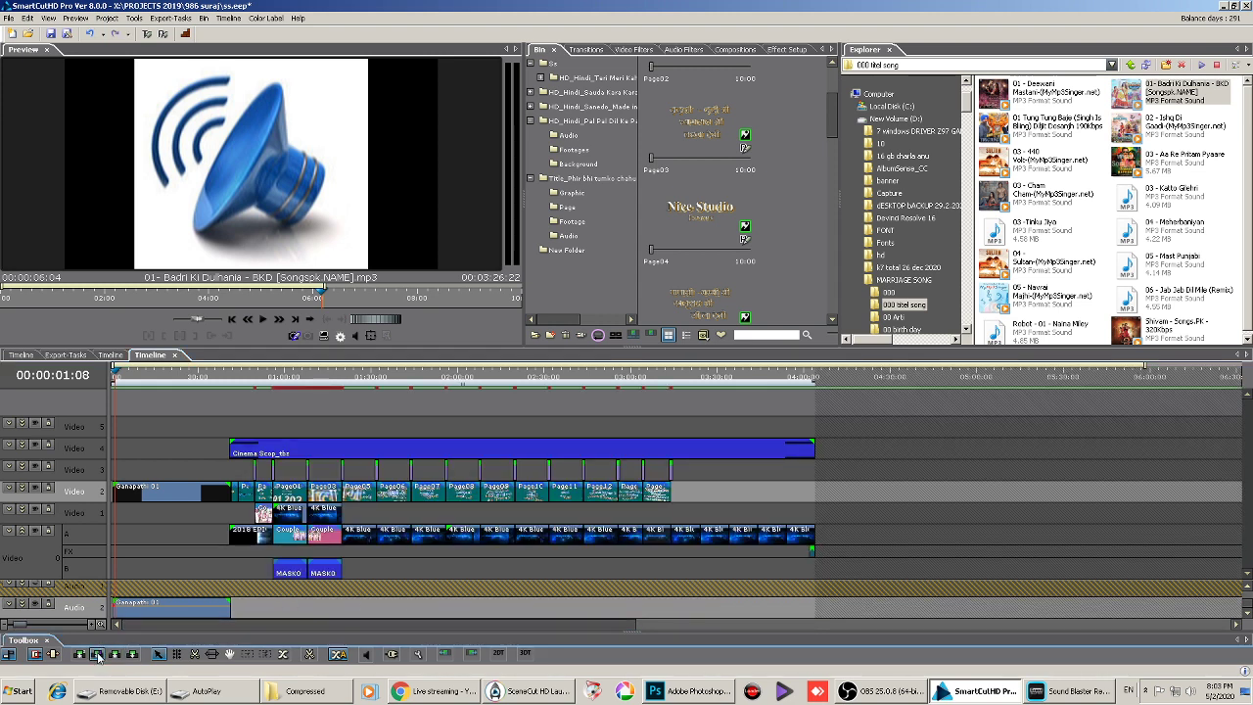
{"action": "left_click_drag", "start_coordinate": [1126, 163], "coordinate": [246, 614]}
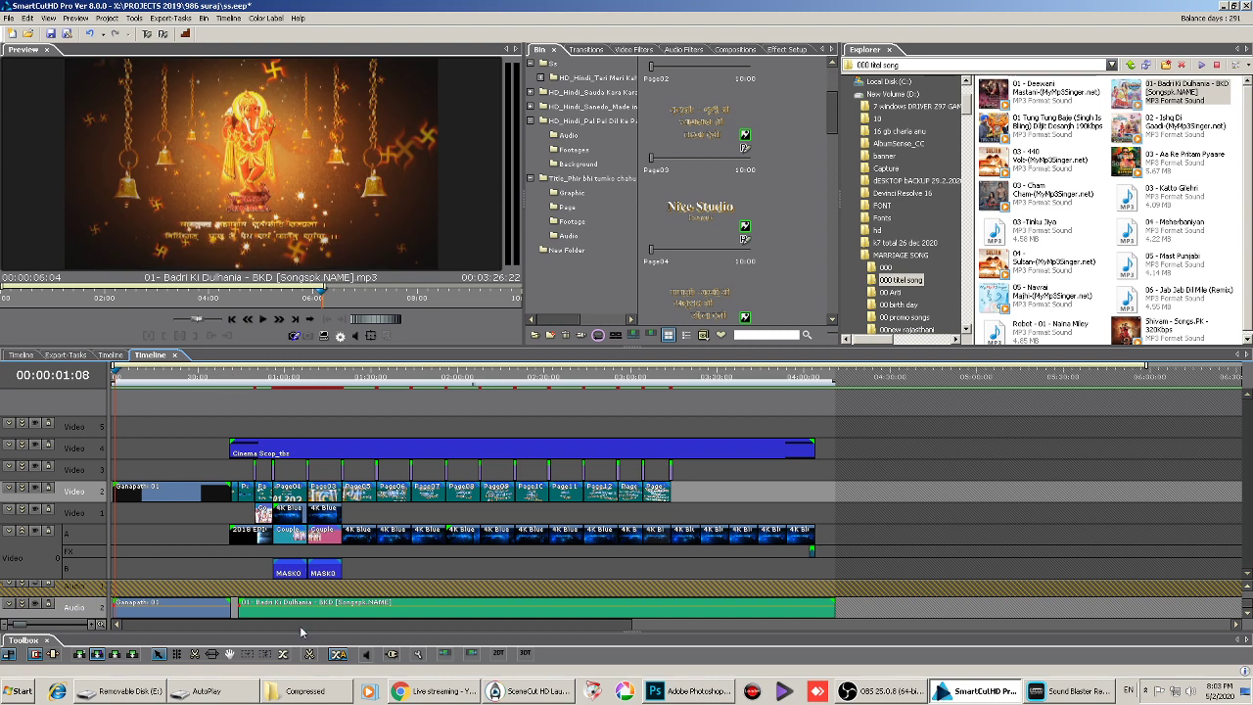
{"action": "scroll", "coordinate": [300, 631], "scroll_direction": "up", "scroll_amount": 3}
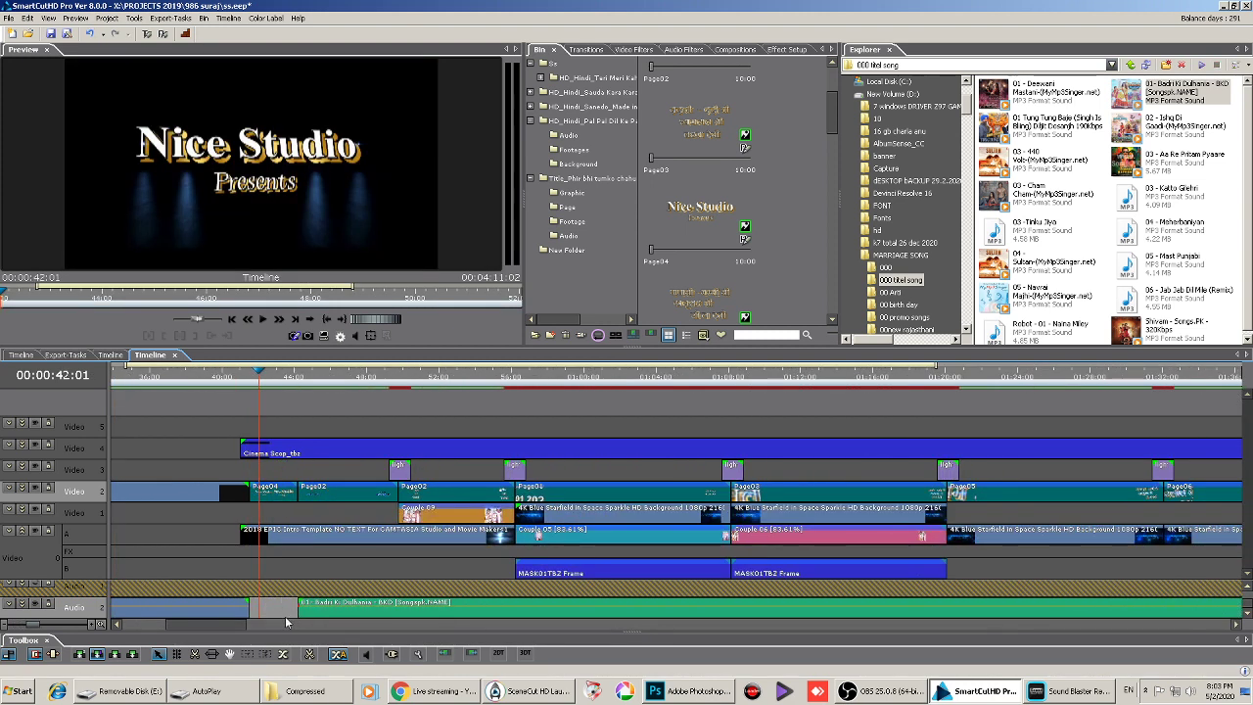
{"action": "left_click", "coordinate": [337, 612]}
{"action": "left_click_drag", "start_coordinate": [400, 611], "coordinate": [303, 609]}
Play the join between Ganapathi 01 and the new song, and check the following title
{"action": "left_click", "coordinate": [238, 394]}
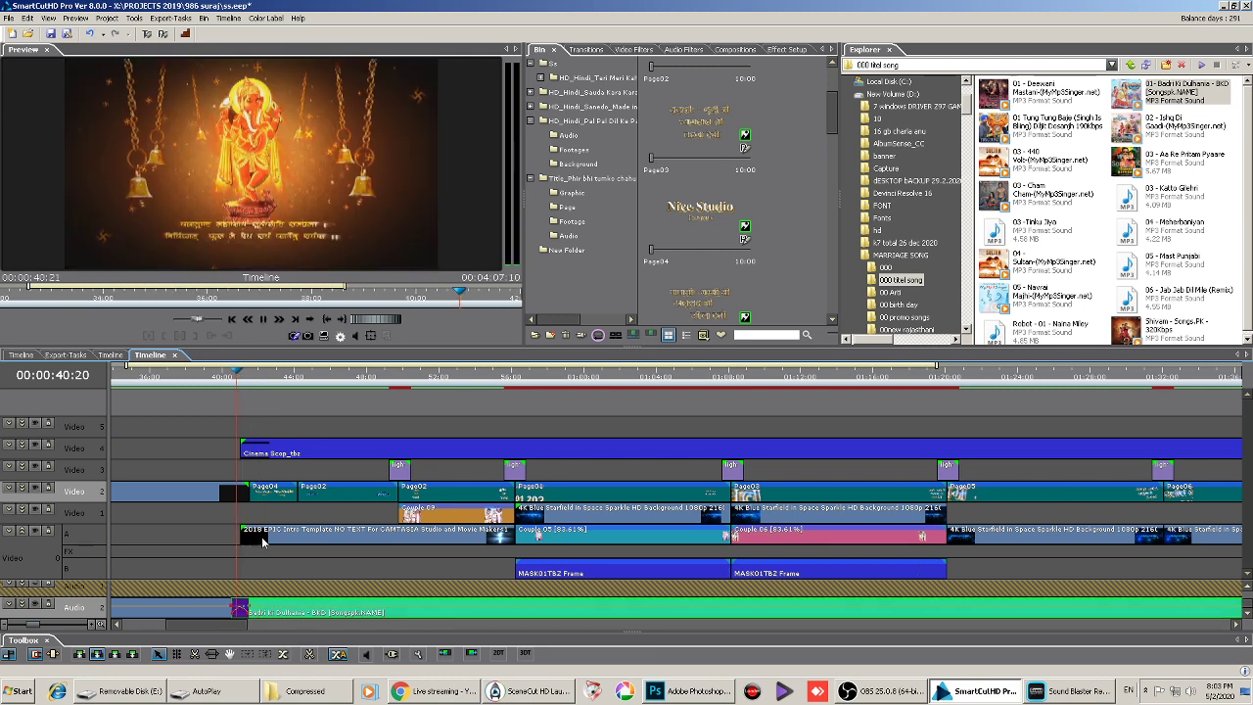
{"action": "key", "text": "space"}
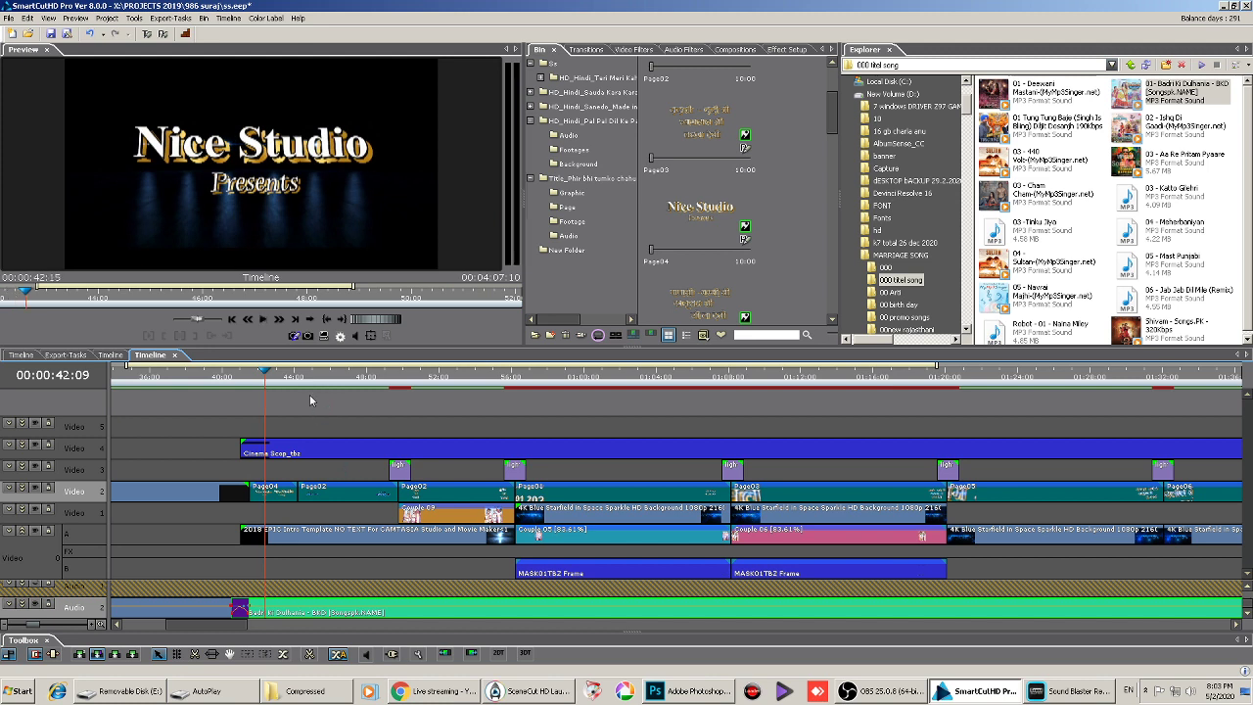
{"action": "left_click", "coordinate": [336, 377]}
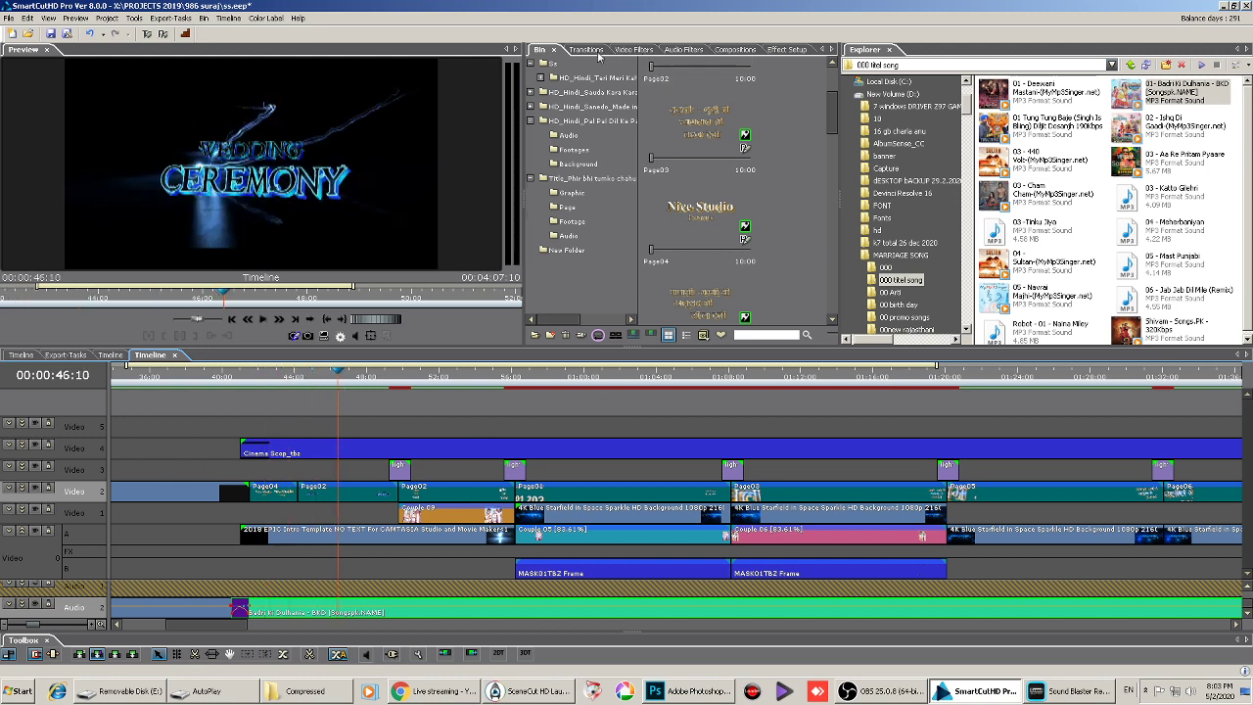
Browse the Avi transition groups and open the Swipe group
{"action": "left_click", "coordinate": [589, 51]}
{"action": "left_click", "coordinate": [616, 336]}
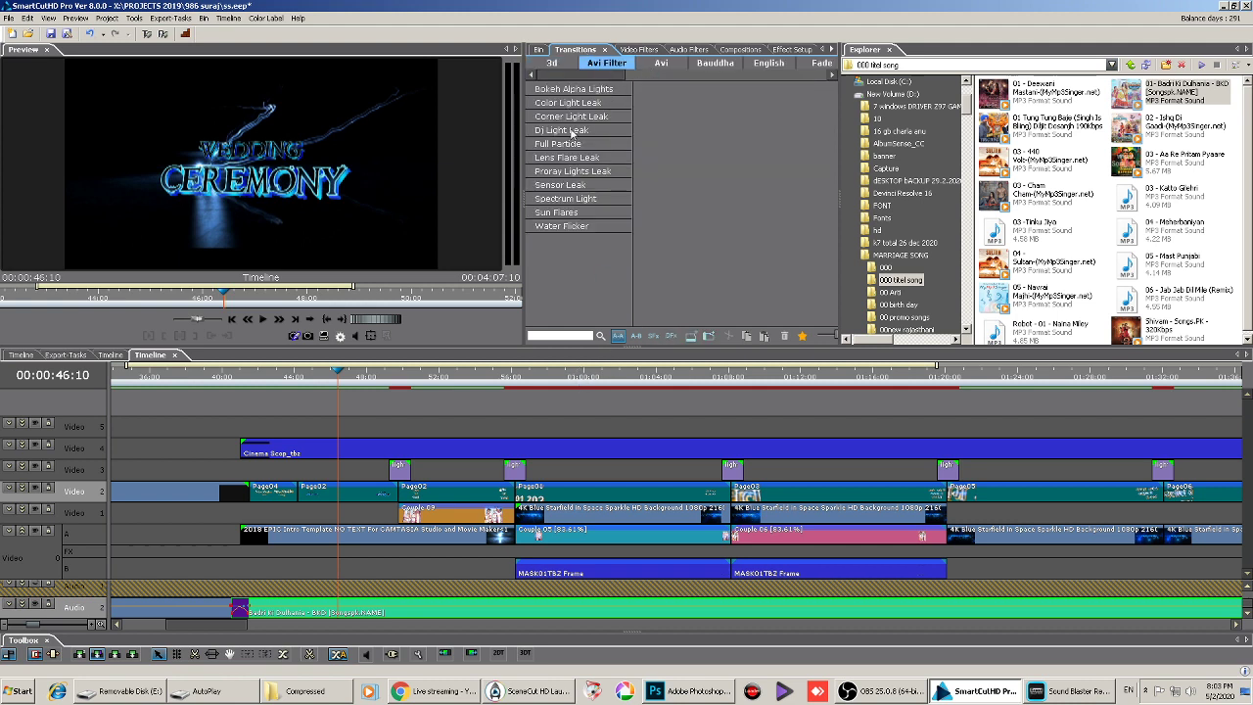
{"action": "left_click", "coordinate": [664, 64]}
{"action": "left_click", "coordinate": [579, 94]}
{"action": "left_click", "coordinate": [577, 103]}
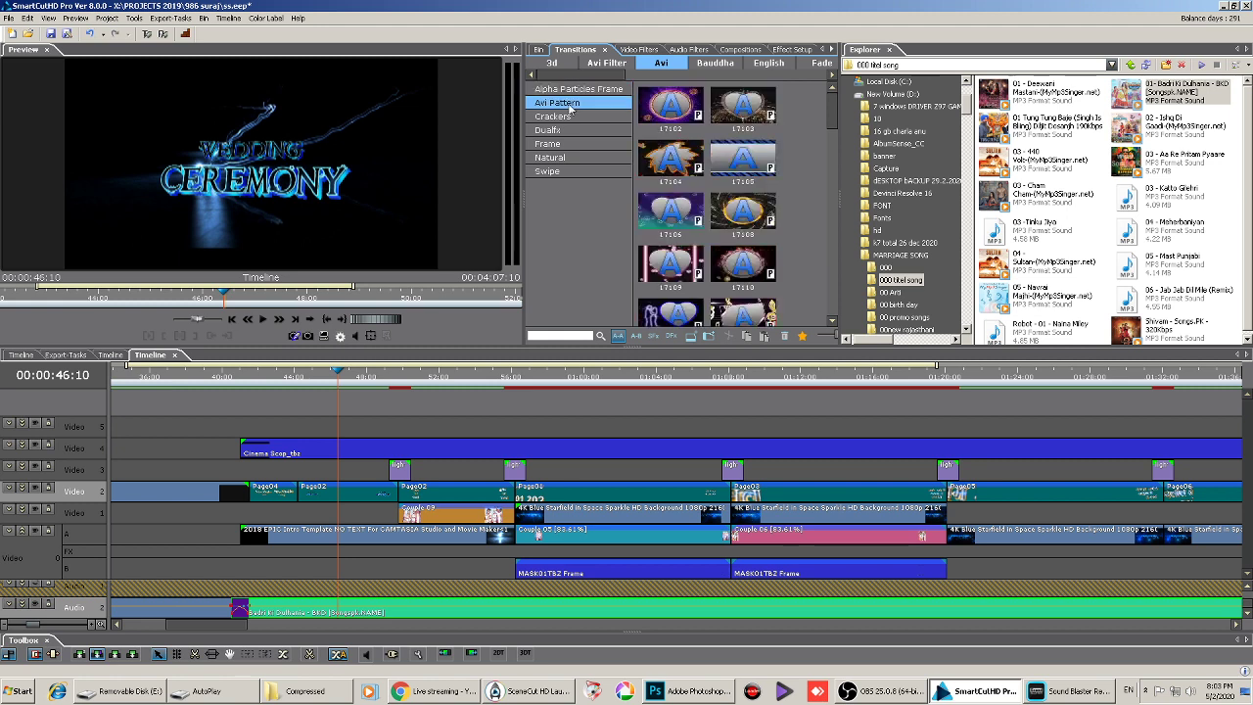
{"action": "left_click", "coordinate": [576, 119]}
{"action": "left_click", "coordinate": [562, 130]}
{"action": "left_click", "coordinate": [560, 144]}
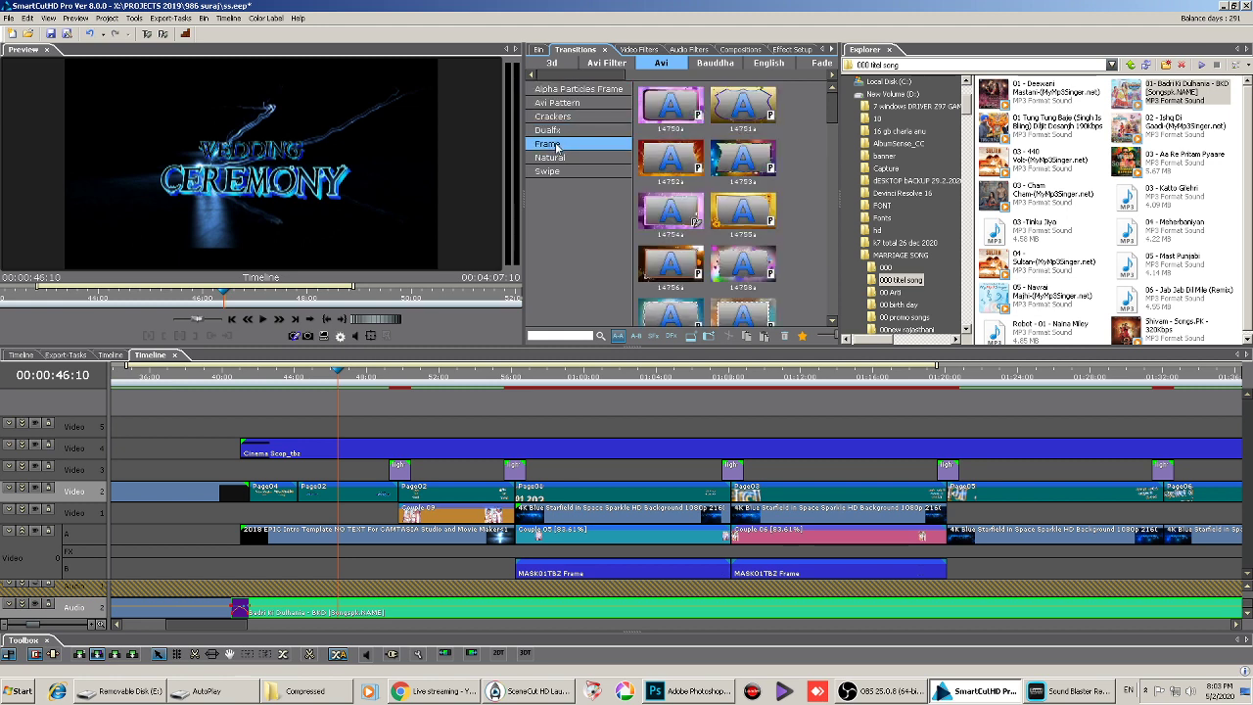
{"action": "left_click", "coordinate": [564, 157]}
{"action": "left_click", "coordinate": [567, 172]}
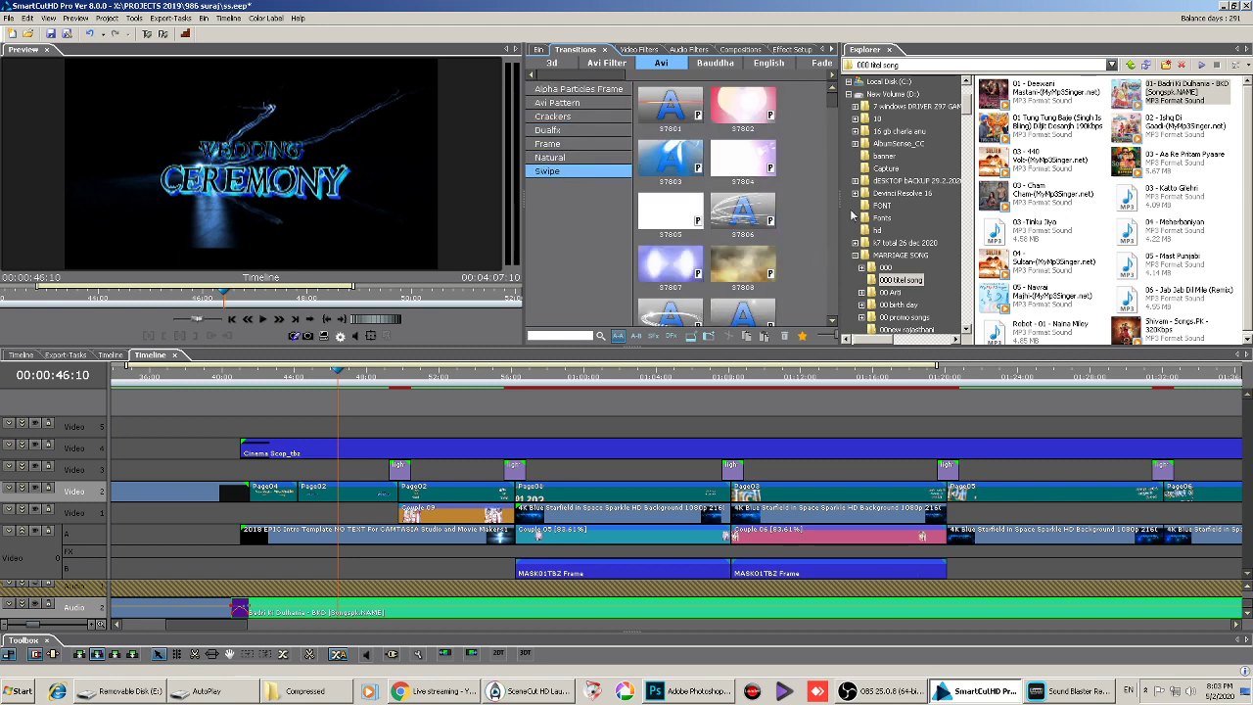
Place the 37804 swipe transition on the Video 5 track at the start of the Cinema Scop clip
{"action": "left_click", "coordinate": [753, 172]}
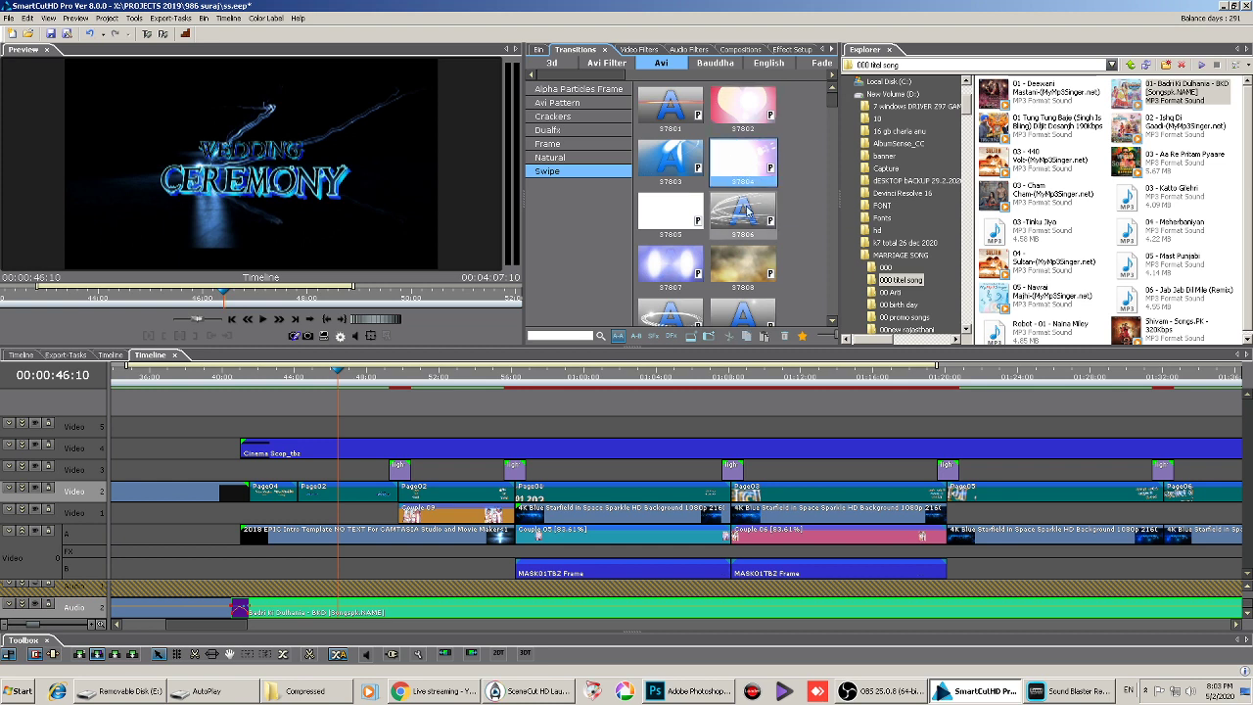
{"action": "left_click_drag", "start_coordinate": [754, 171], "coordinate": [253, 428]}
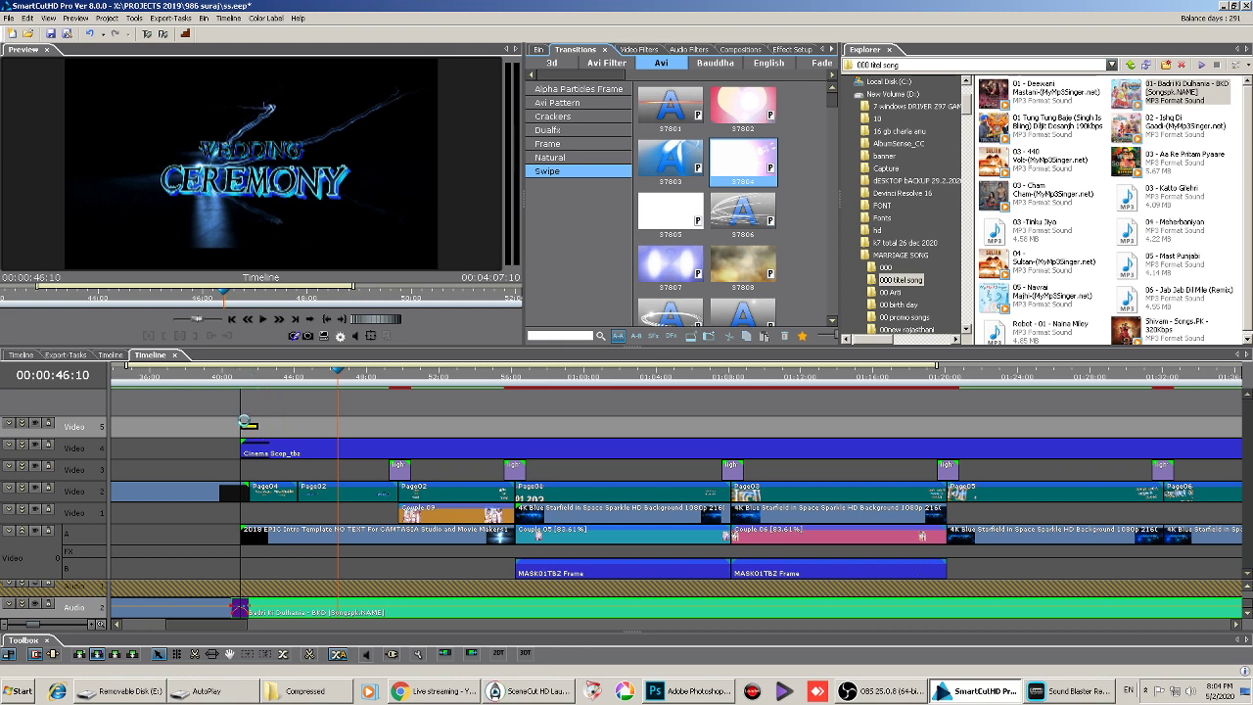
{"action": "left_click", "coordinate": [247, 426]}
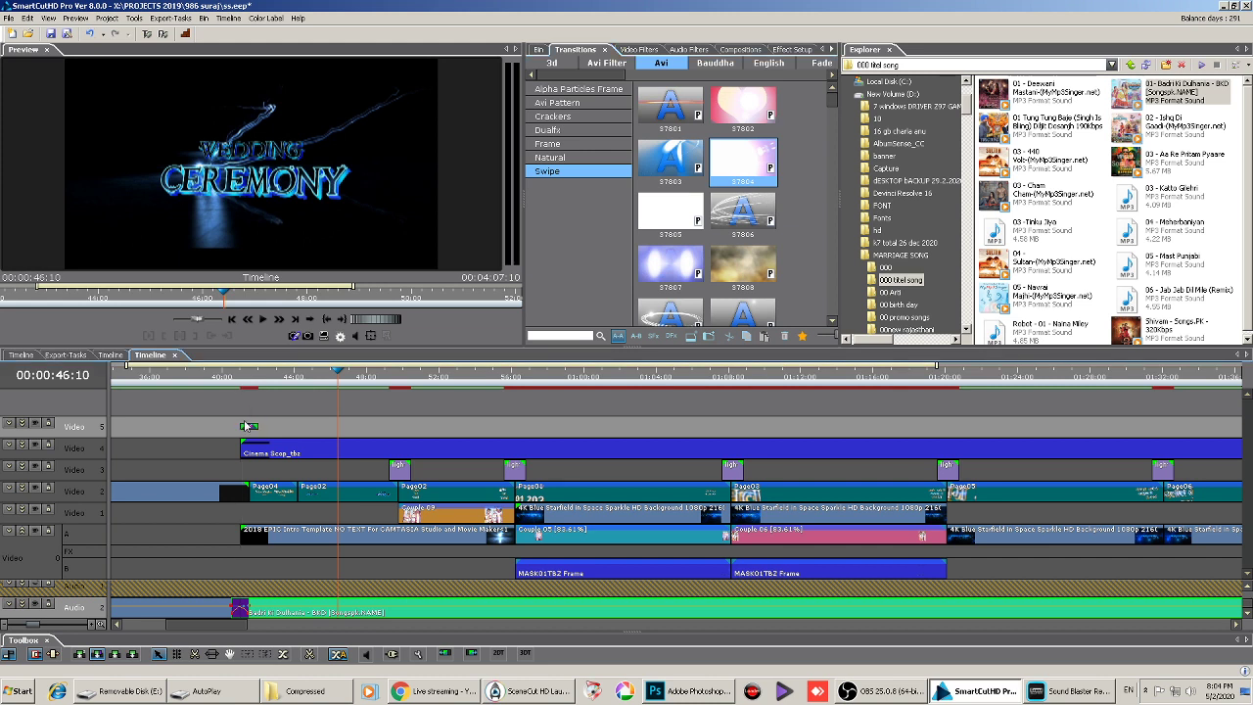
Mute the Audio 2 track and lengthen the swipe transition on Video 5 to about 3.5 seconds
{"action": "left_click", "coordinate": [241, 378]}
{"action": "scroll", "coordinate": [285, 460], "scroll_direction": "up", "scroll_amount": 2}
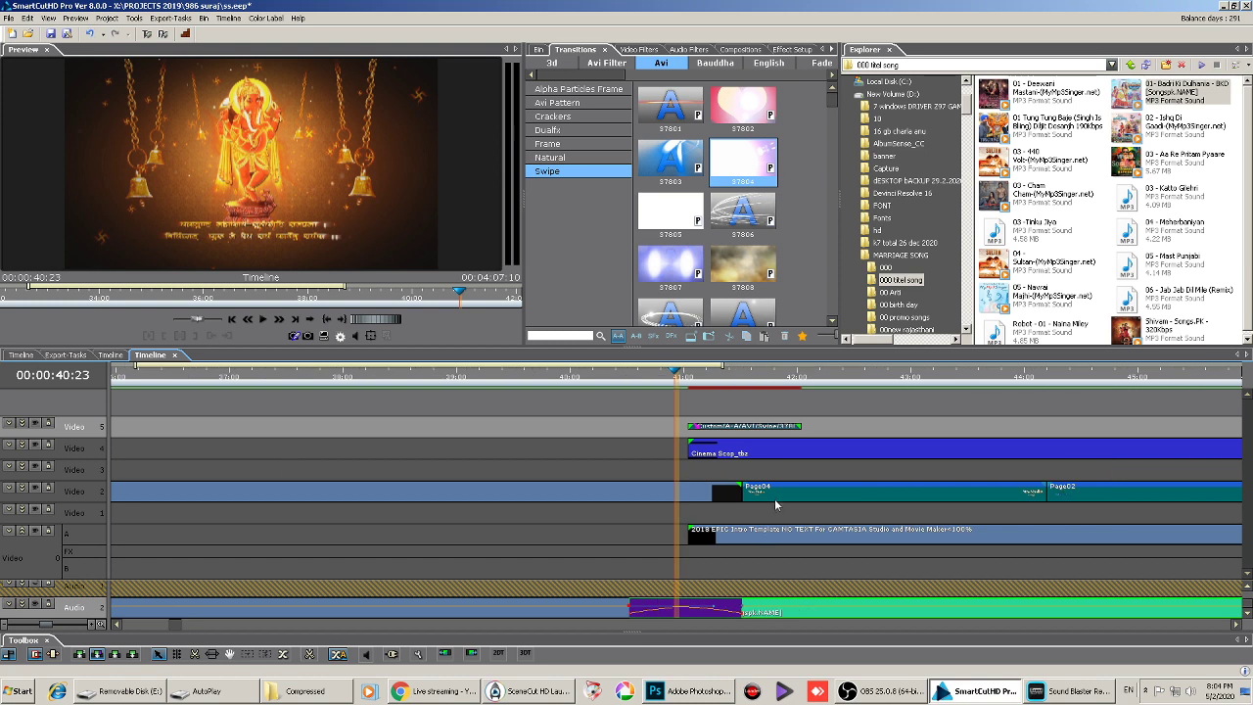
{"action": "left_click", "coordinate": [84, 607]}
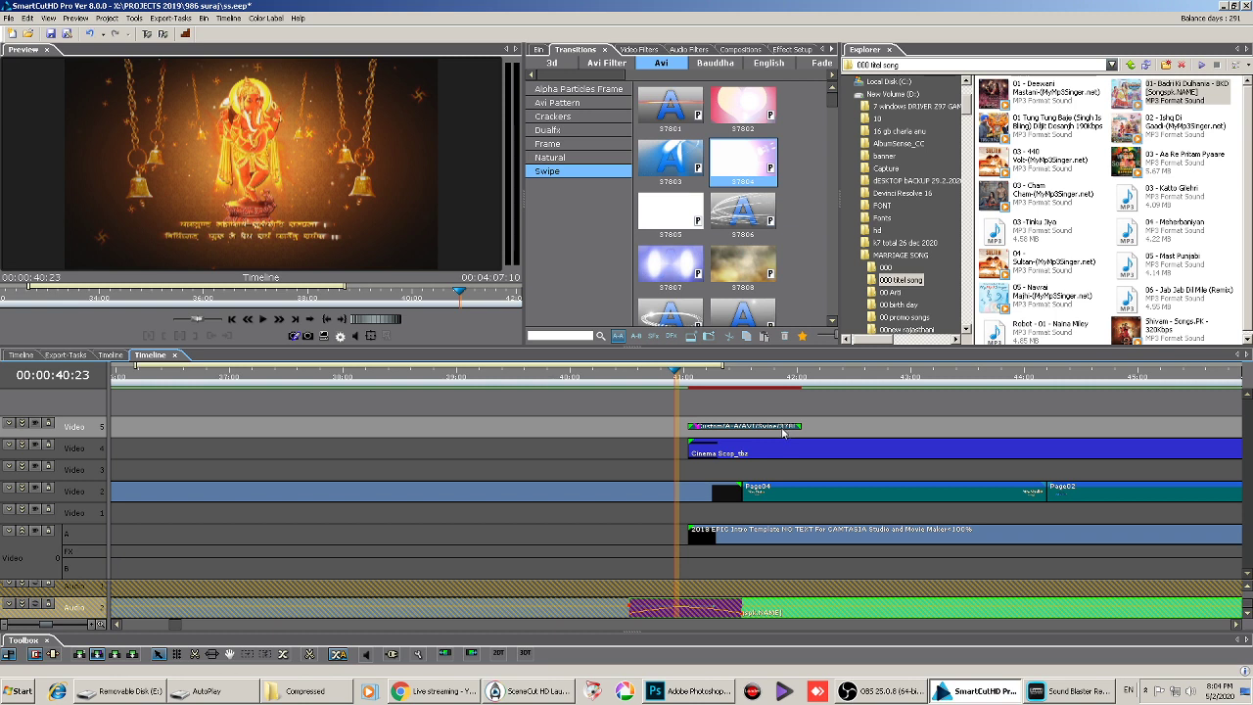
{"action": "left_click_drag", "start_coordinate": [684, 383], "coordinate": [714, 385]}
{"action": "left_click_drag", "start_coordinate": [736, 393], "coordinate": [1088, 427]}
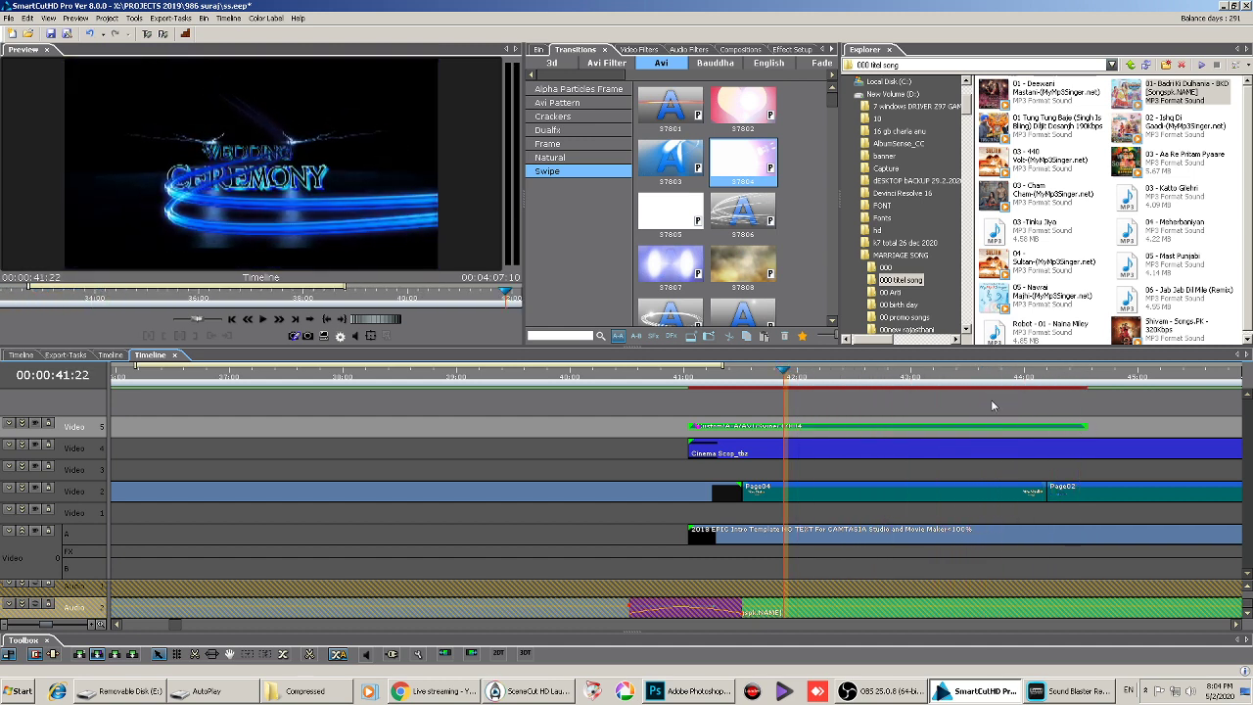
Scrub through the swipe transition and shift it earlier on Video 5 so its white flash covers the cut to Page04
{"action": "left_click_drag", "start_coordinate": [788, 387], "coordinate": [910, 399]}
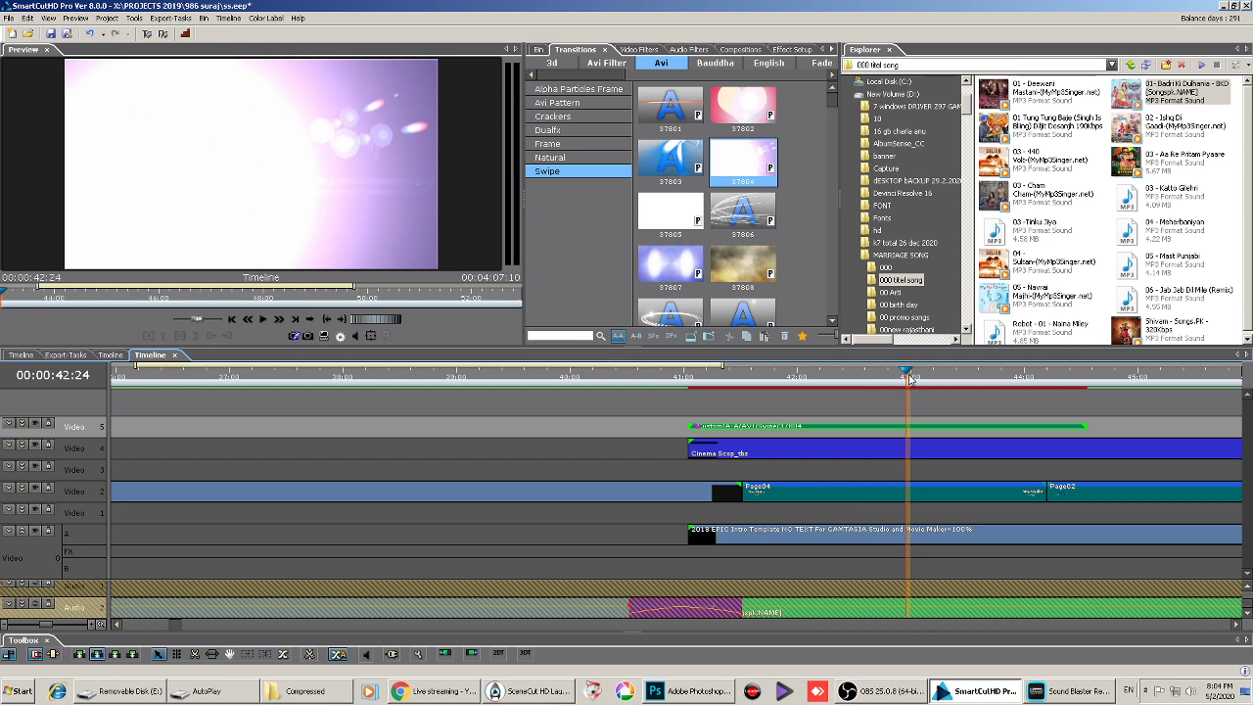
{"action": "left_click_drag", "start_coordinate": [909, 380], "coordinate": [746, 398]}
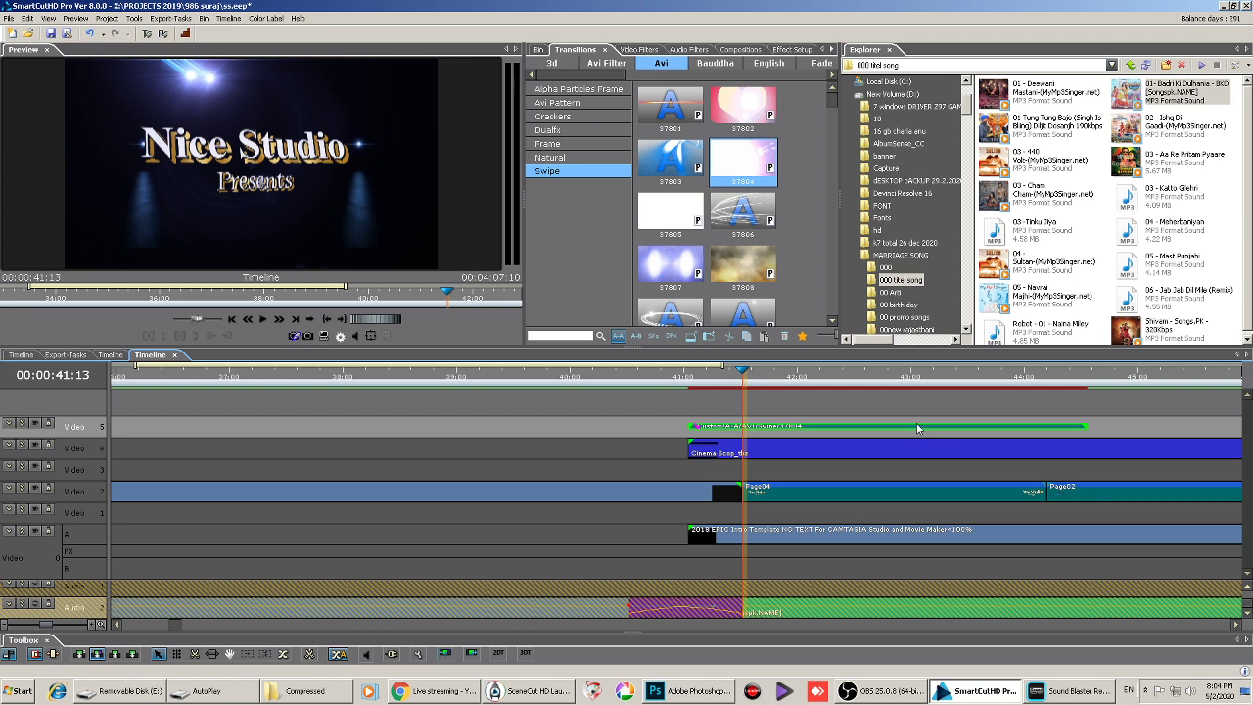
{"action": "left_click_drag", "start_coordinate": [919, 429], "coordinate": [795, 433]}
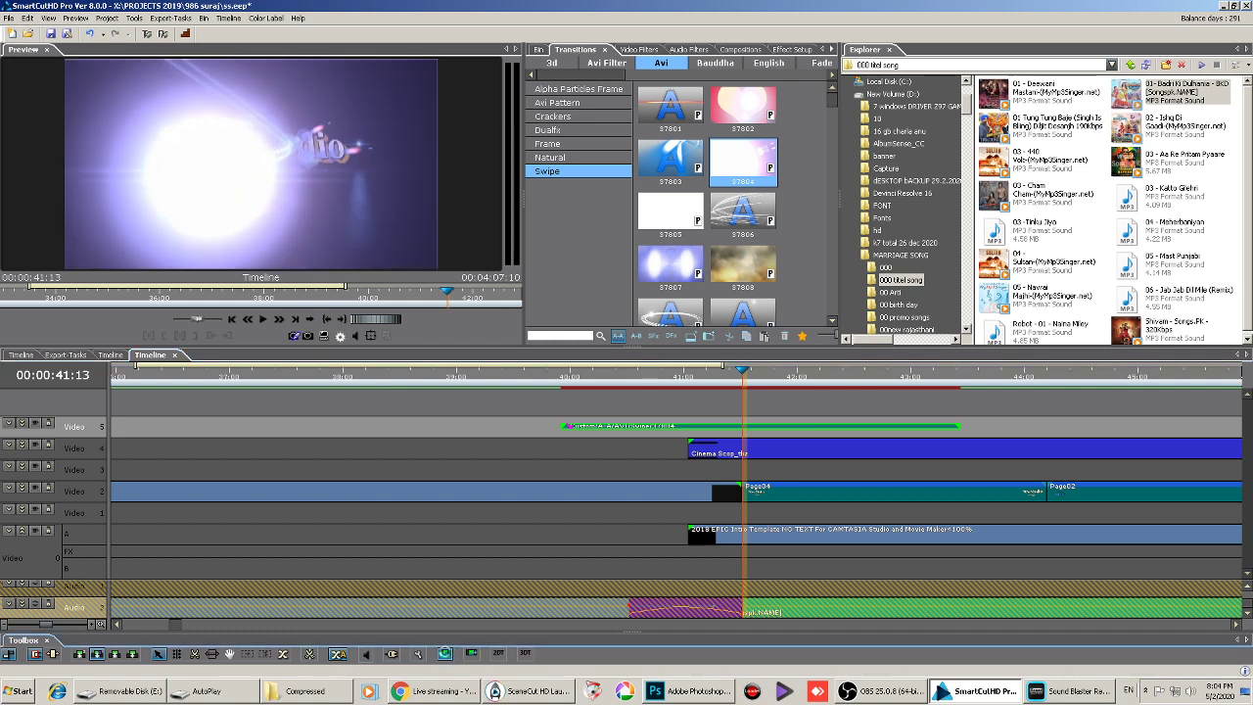
{"action": "left_click", "coordinate": [445, 654]}
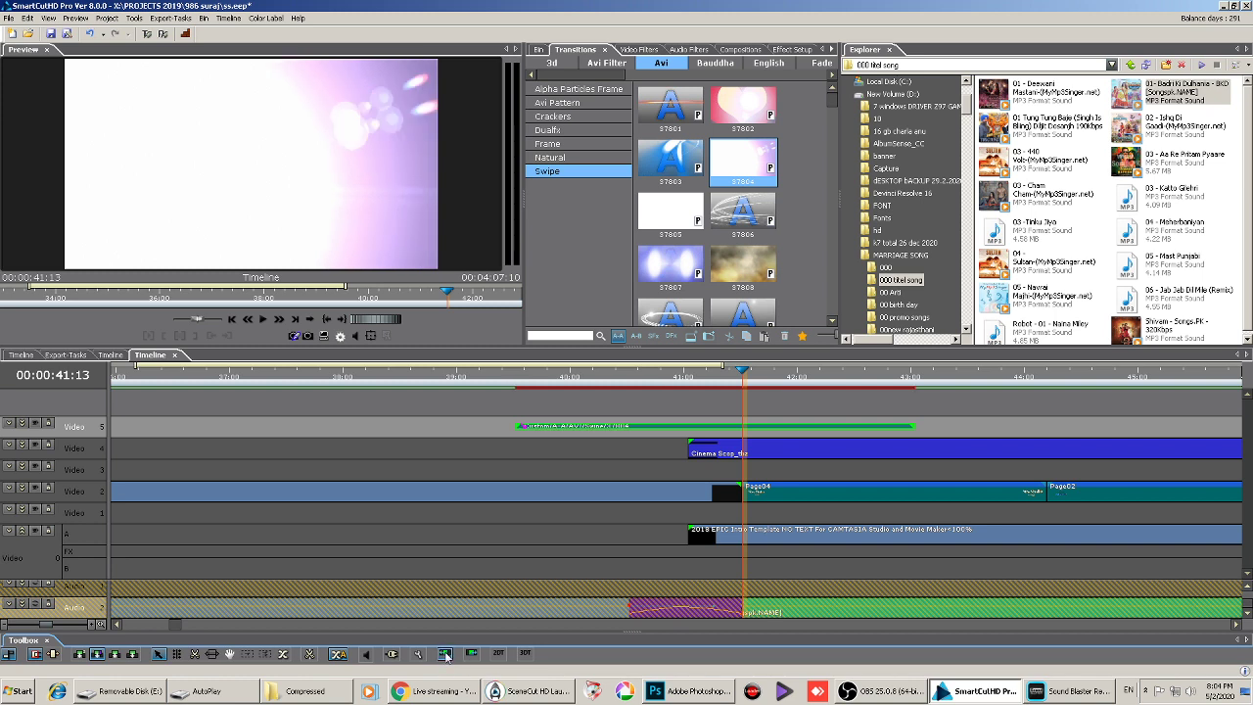
Play back the swipe transition and the opening title pages through to the couple-photo title
{"action": "left_click", "coordinate": [528, 382]}
{"action": "key", "text": "space"}
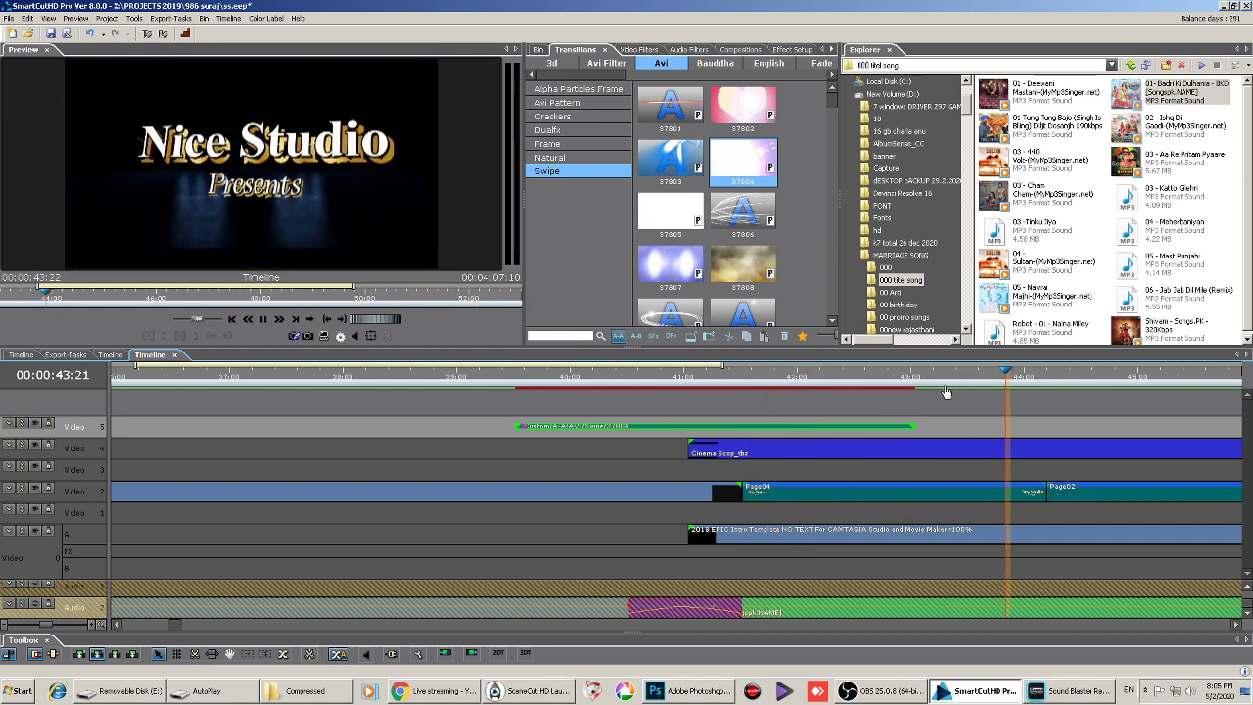
{"action": "scroll", "coordinate": [743, 499], "scroll_direction": "down", "scroll_amount": 2}
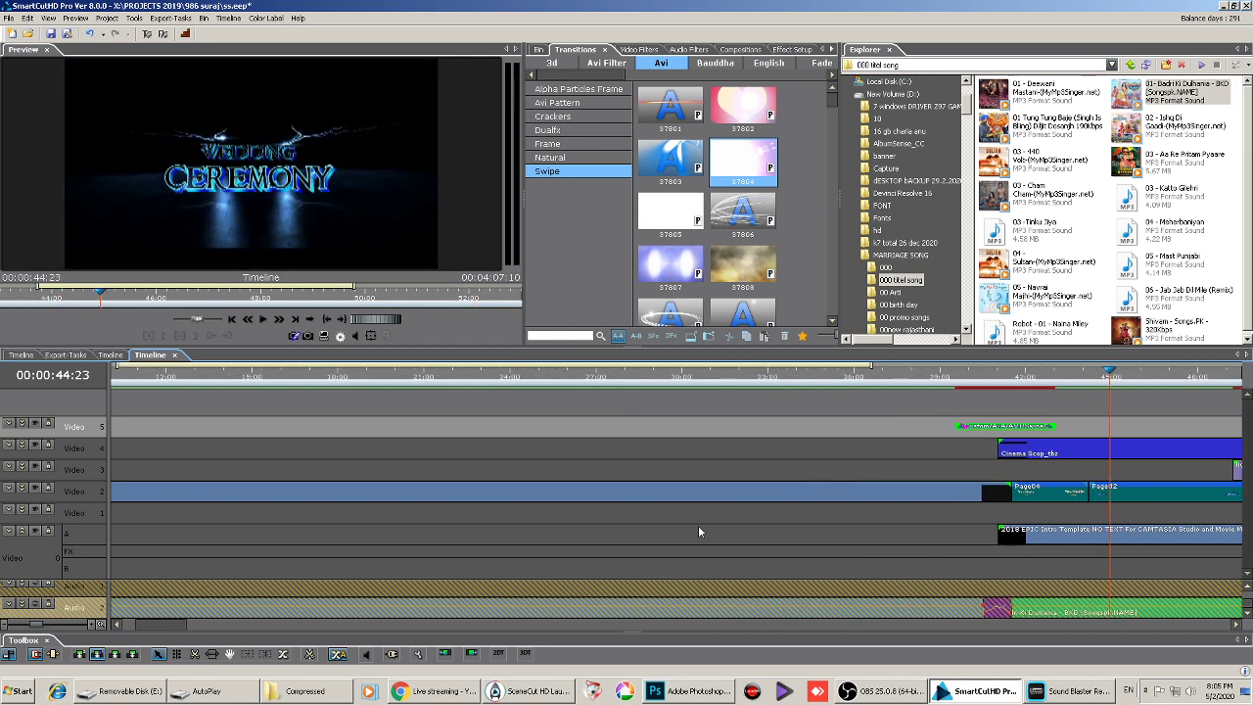
{"action": "left_click_drag", "start_coordinate": [146, 625], "coordinate": [203, 631]}
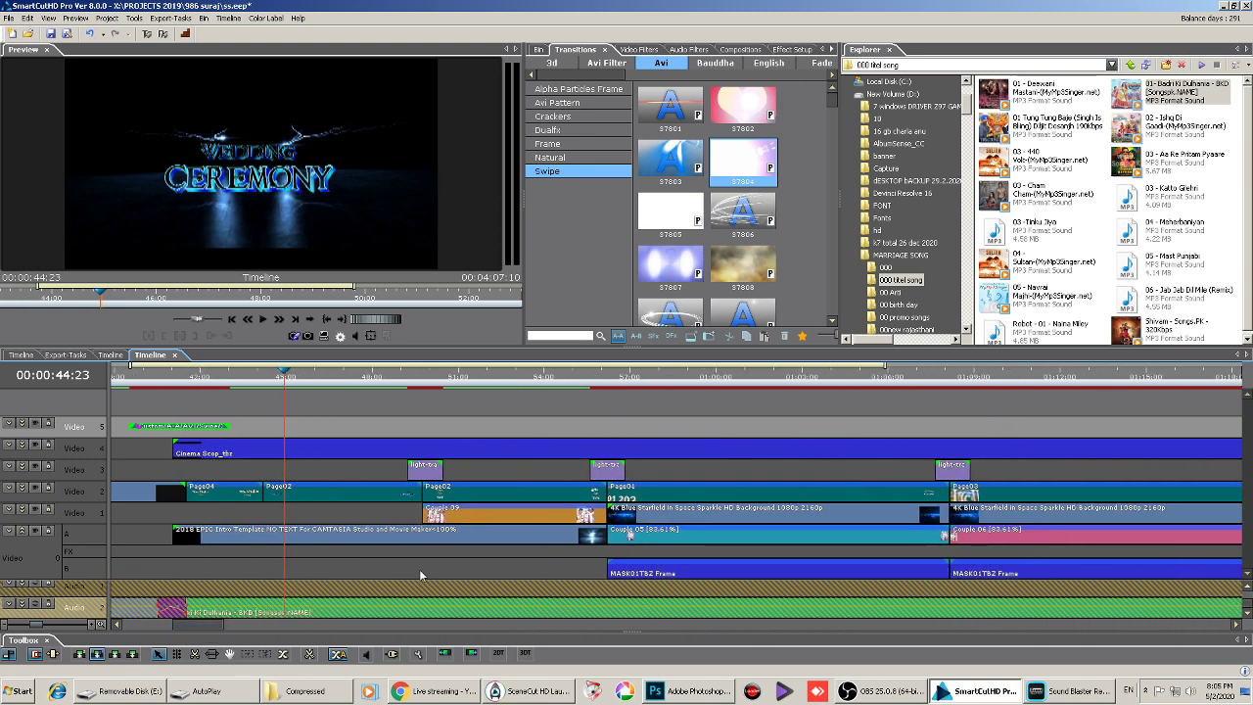
{"action": "left_click", "coordinate": [379, 383]}
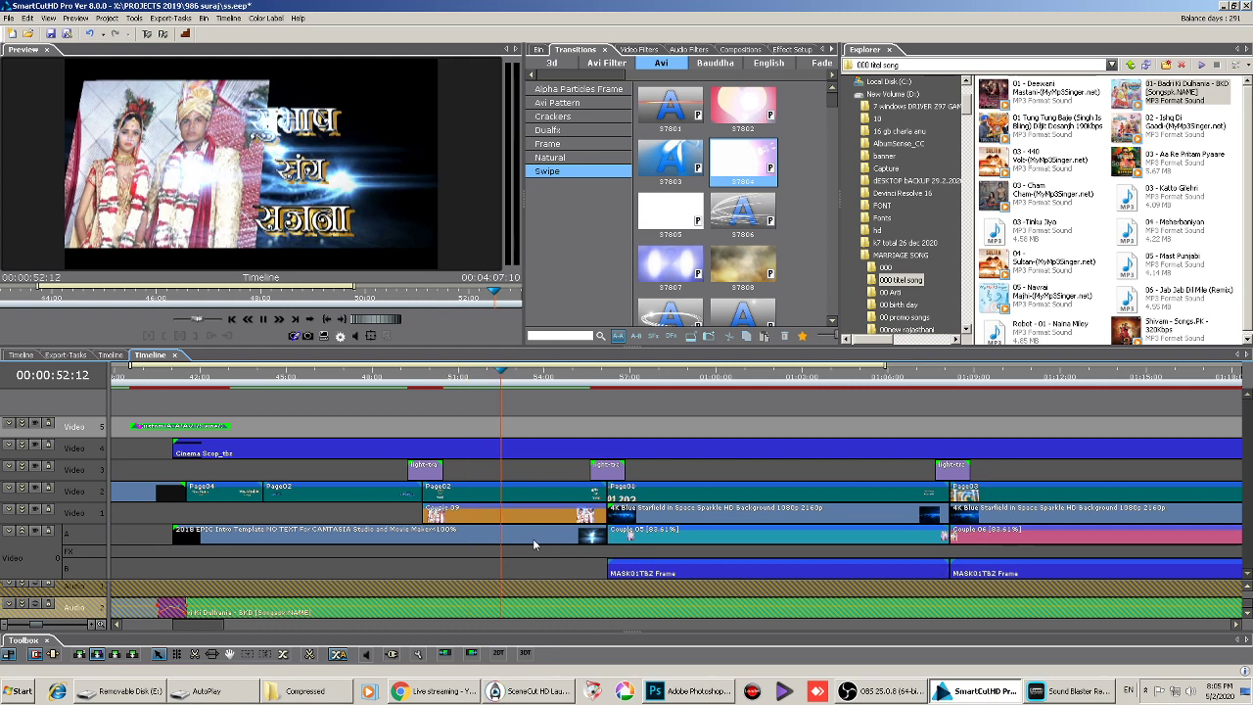
Unmute the Audio 2 track and trim the song to end with a fade-out just after Page15, at about 03:14:10
{"action": "scroll", "coordinate": [493, 517], "scroll_direction": "down", "scroll_amount": 5}
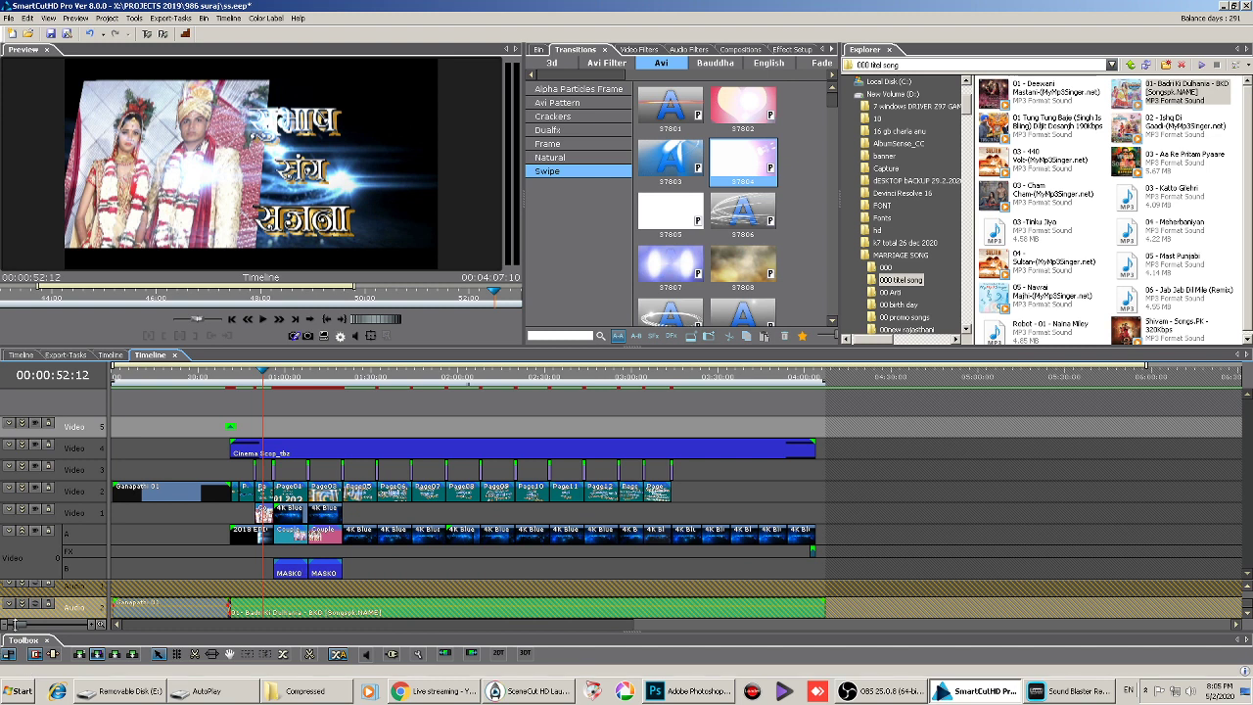
{"action": "left_click", "coordinate": [172, 608]}
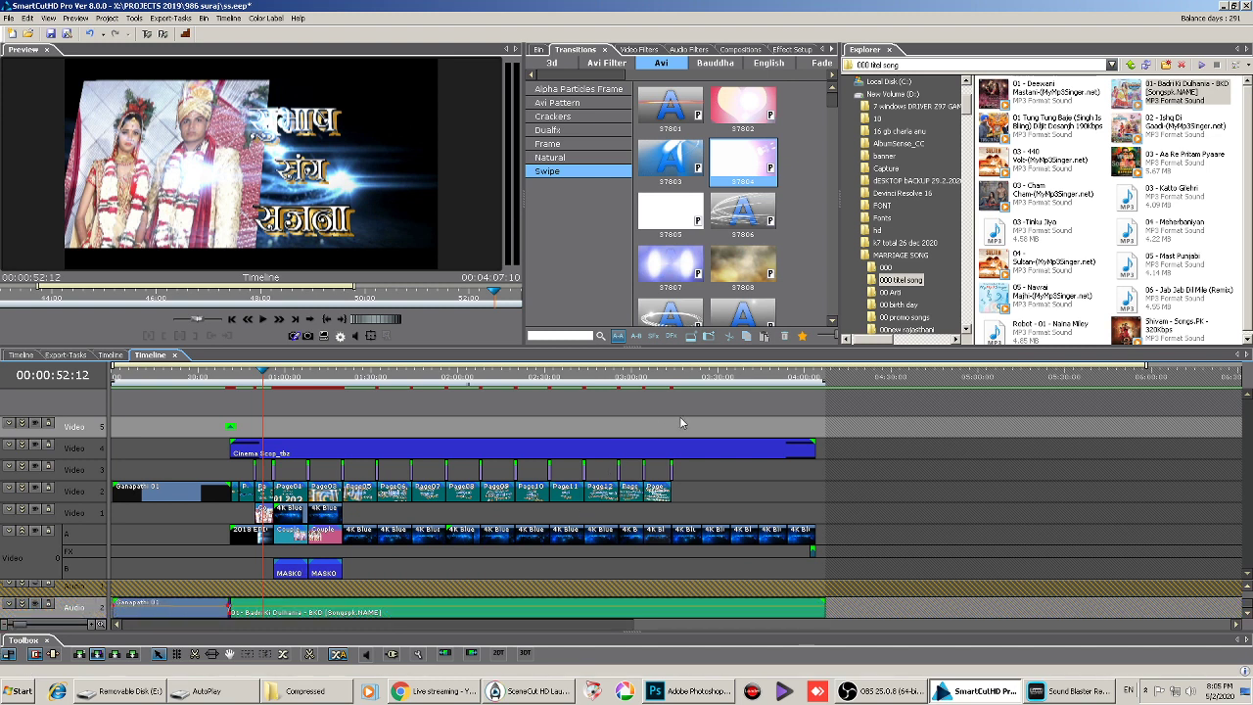
{"action": "left_click", "coordinate": [670, 380]}
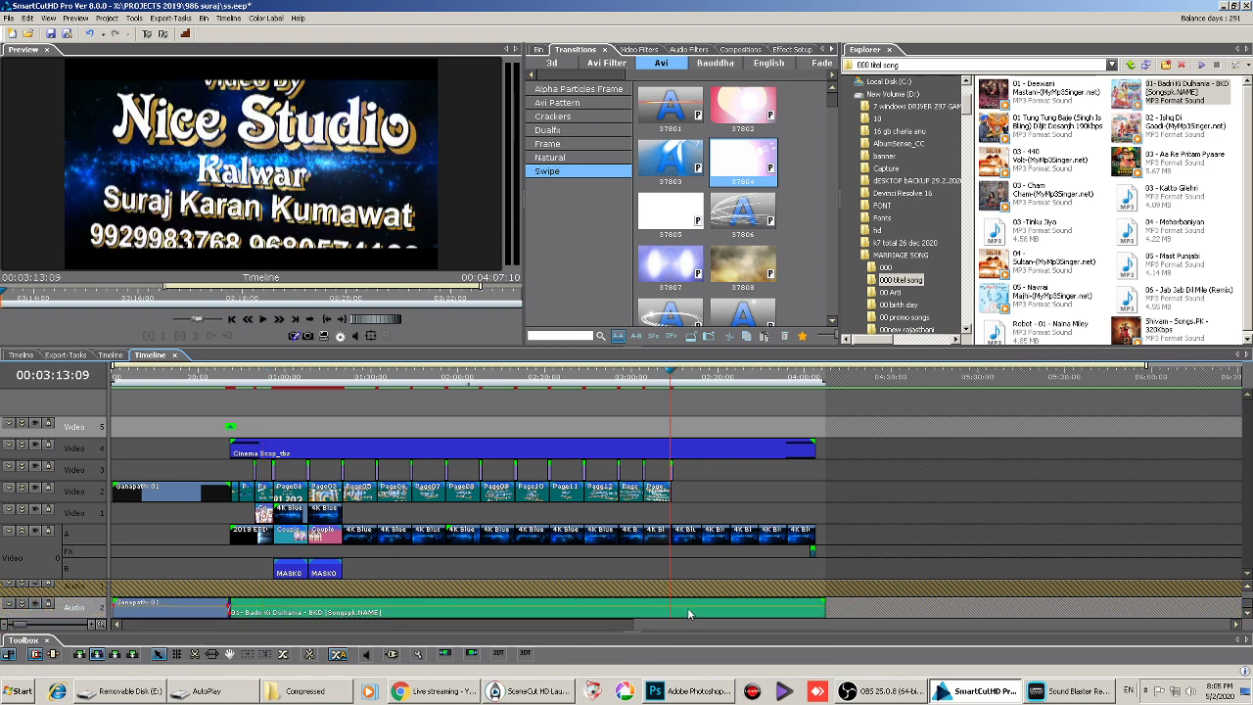
{"action": "scroll", "coordinate": [706, 606], "scroll_direction": "up", "scroll_amount": 5}
{"action": "key", "text": "space"}
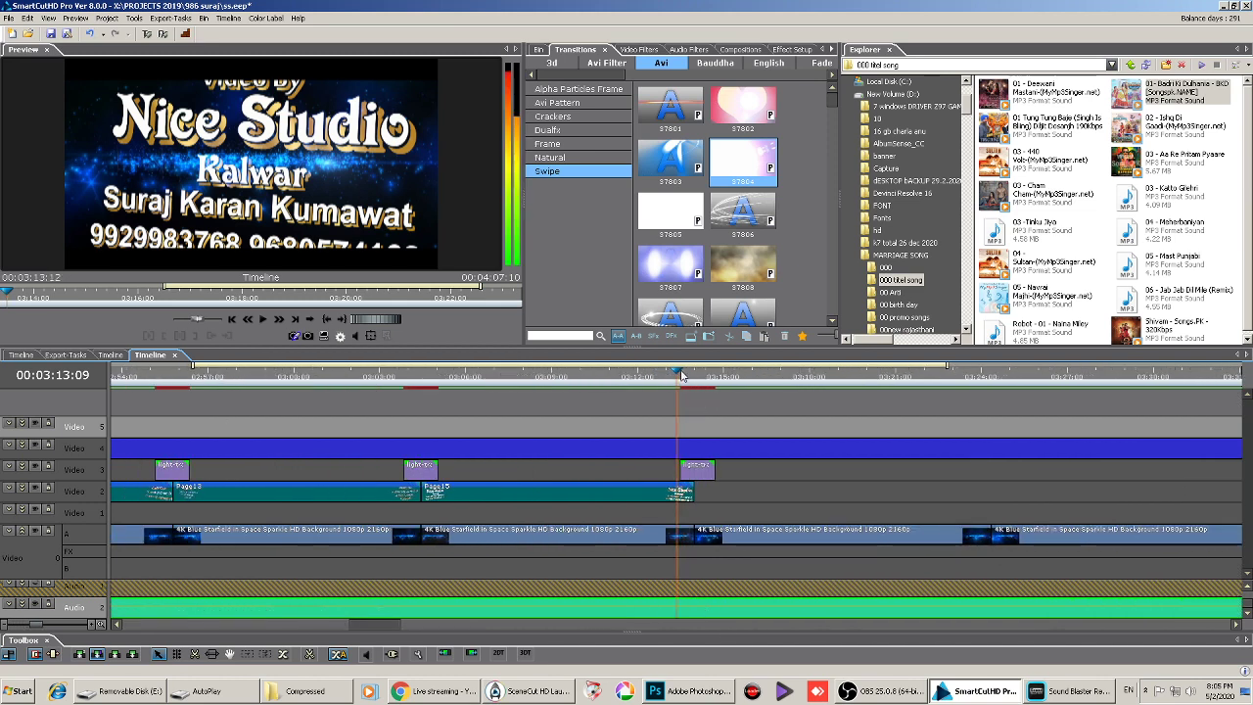
{"action": "left_click_drag", "start_coordinate": [744, 609], "coordinate": [740, 494]}
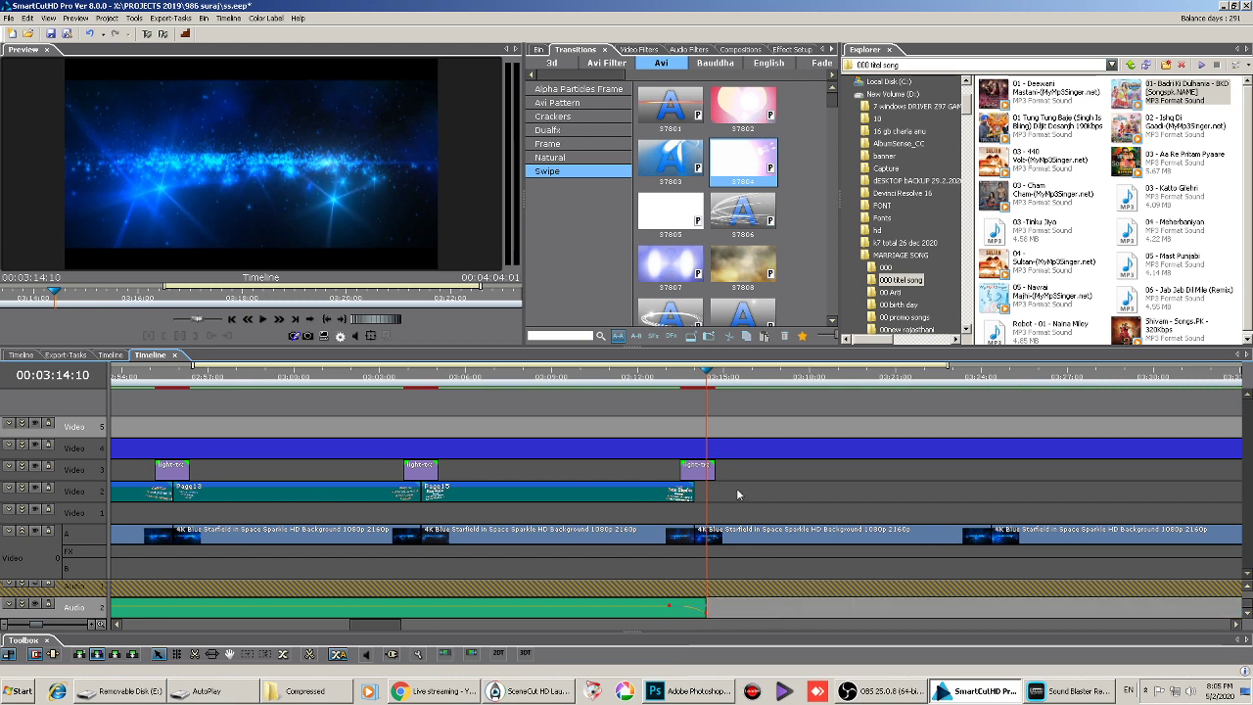
Place the 37808 swipe transition on Video 5 over the end of Page15 and scrub to adjust its position
{"action": "left_click_drag", "start_coordinate": [707, 384], "coordinate": [721, 392]}
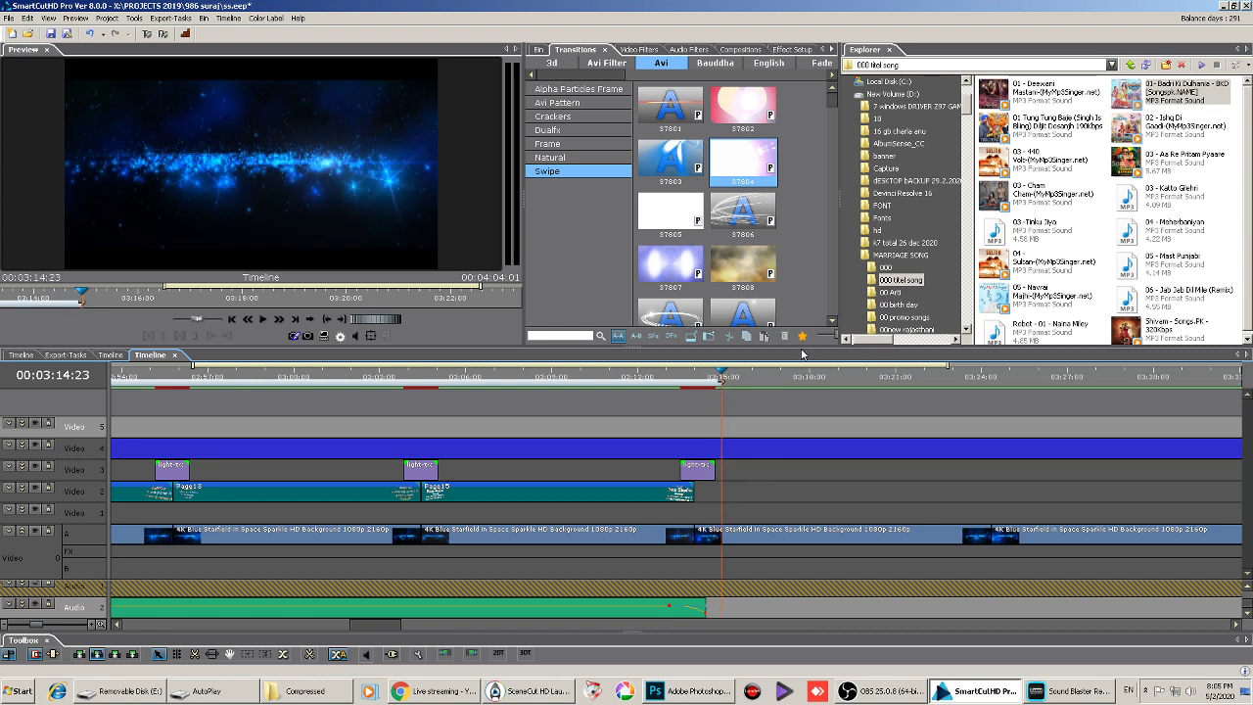
{"action": "left_click_drag", "start_coordinate": [742, 264], "coordinate": [850, 429]}
{"action": "left_click_drag", "start_coordinate": [703, 378], "coordinate": [710, 425]}
{"action": "left_click_drag", "start_coordinate": [661, 380], "coordinate": [718, 382]}
{"action": "left_click_drag", "start_coordinate": [722, 425], "coordinate": [748, 426]}
{"action": "left_click_drag", "start_coordinate": [695, 381], "coordinate": [724, 395]}
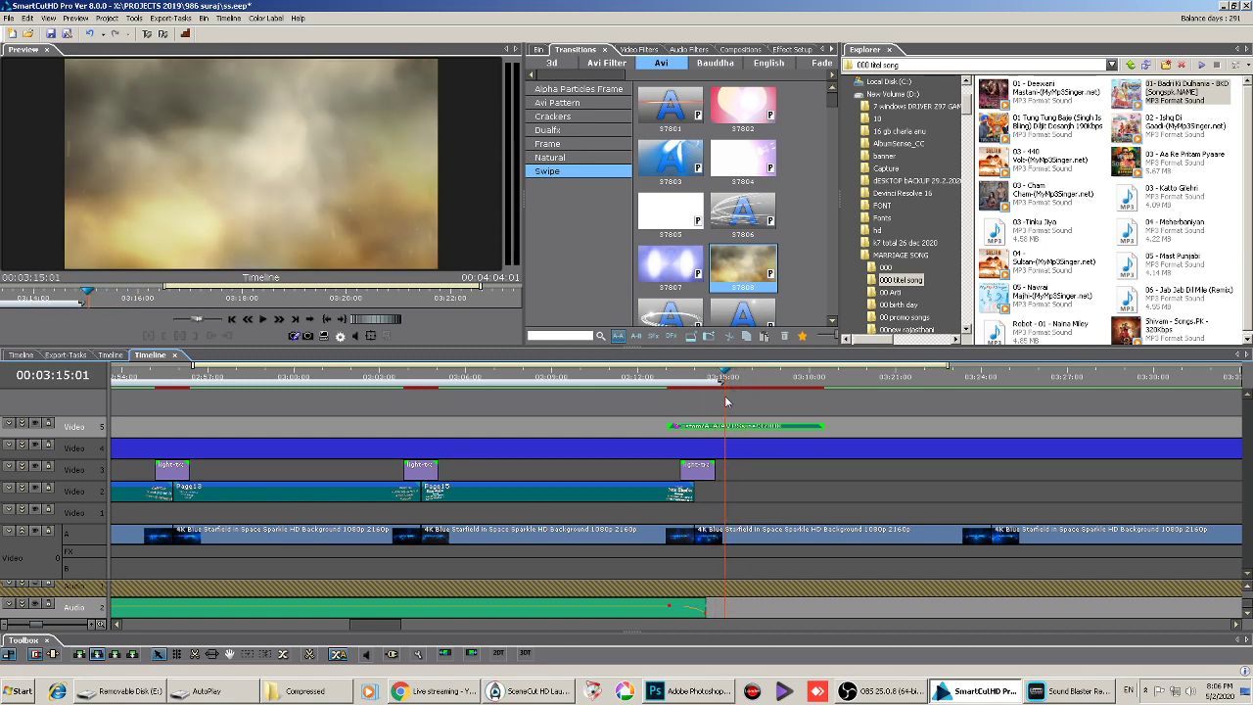
Split the Cinema Scop clip and the starfield background at 03:15:01 and delete the pieces after the cut
{"action": "left_click", "coordinate": [745, 446]}
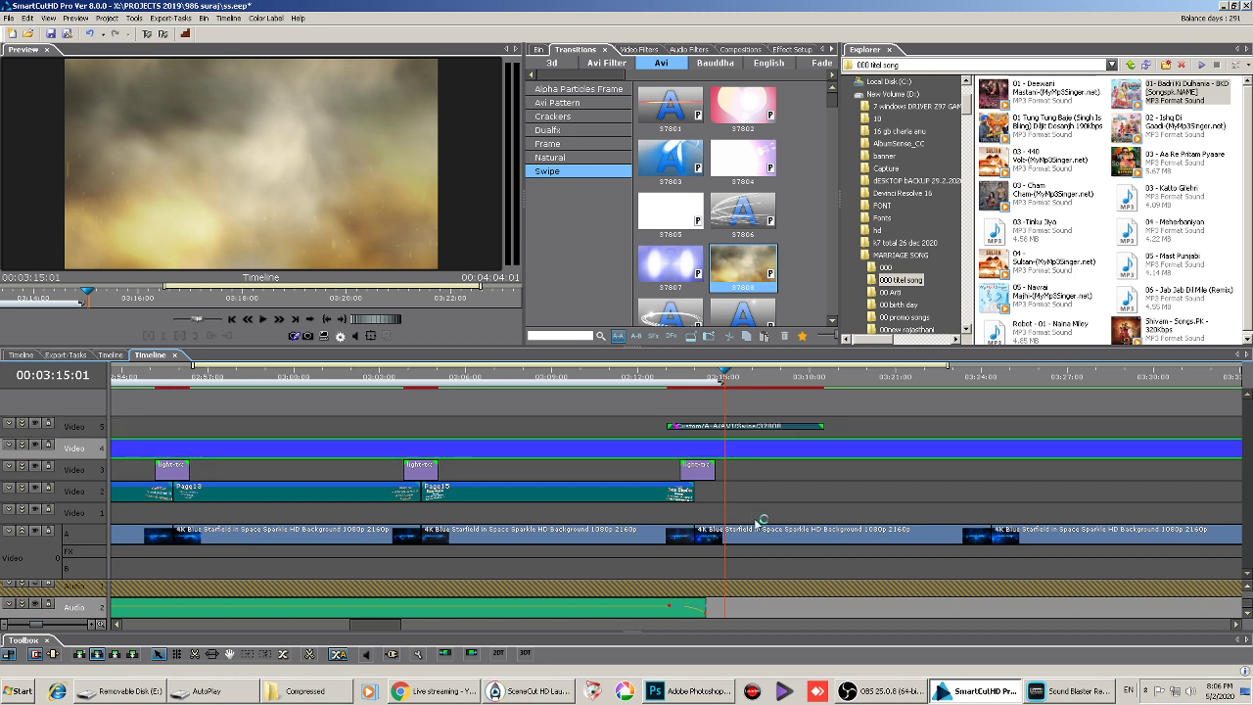
{"action": "key", "text": "s"}
{"action": "left_click", "coordinate": [842, 448]}
{"action": "key", "text": "Delete"}
{"action": "left_click", "coordinate": [840, 531]}
{"action": "key", "text": "Delete"}
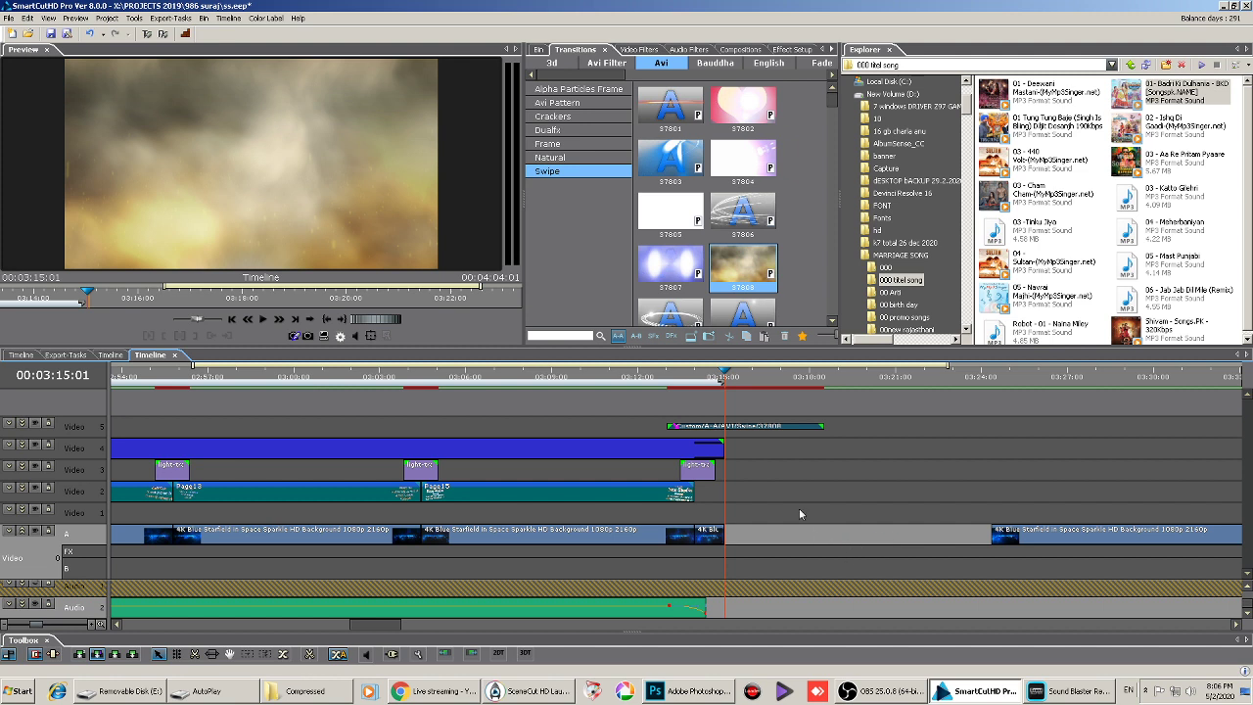
Set the end of the render area to about 03:16:19 and play the timeline briefly from its start
{"action": "left_click_drag", "start_coordinate": [718, 377], "coordinate": [774, 404]}
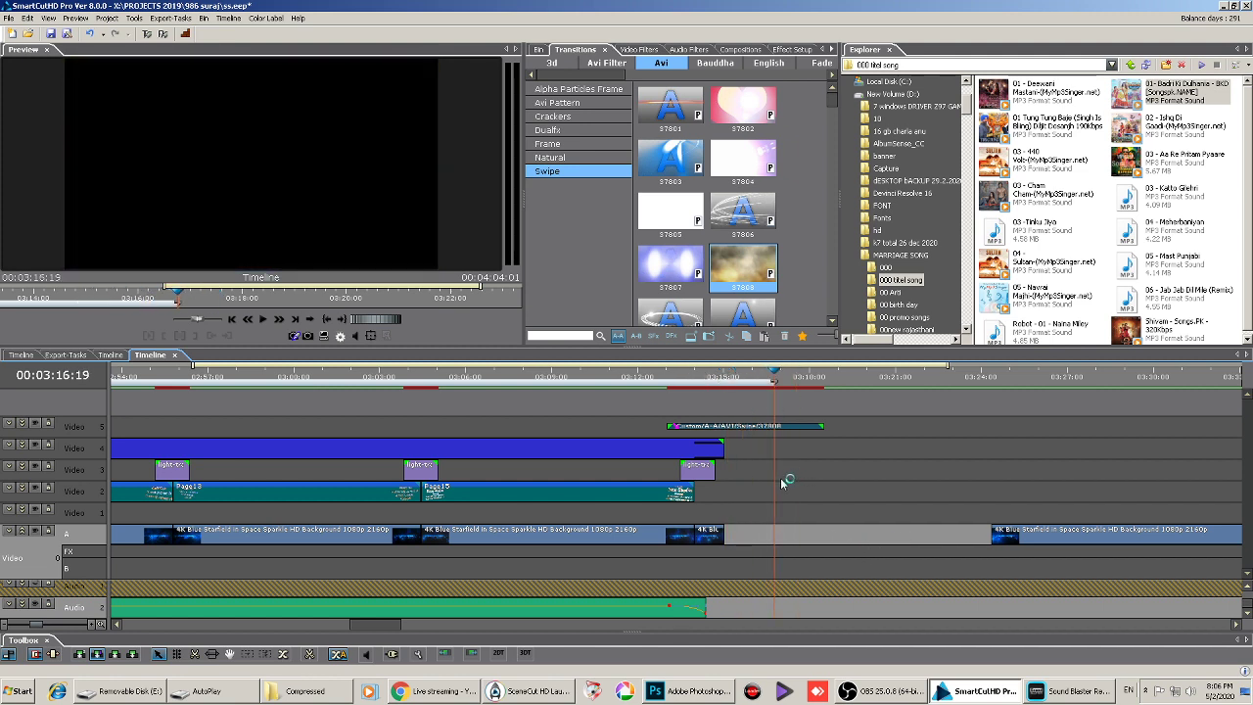
{"action": "scroll", "coordinate": [784, 480], "scroll_direction": "down", "scroll_amount": 4}
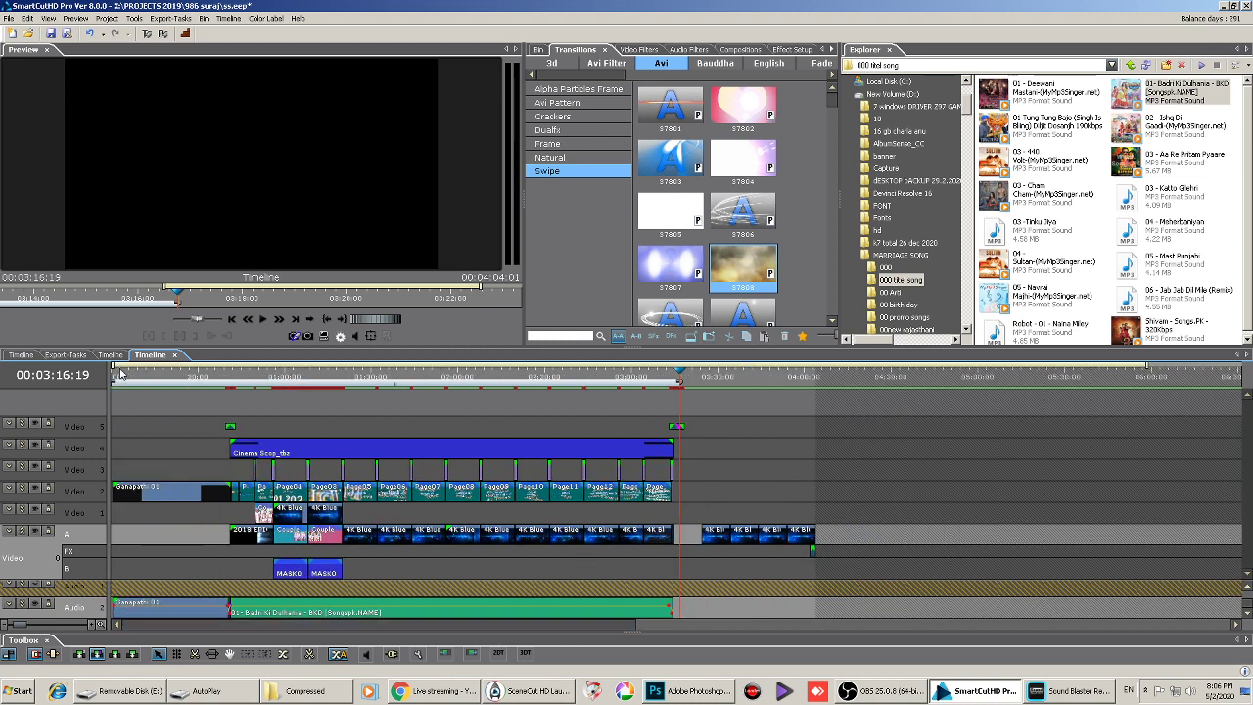
{"action": "key", "text": "Home"}
{"action": "key", "text": "space"}
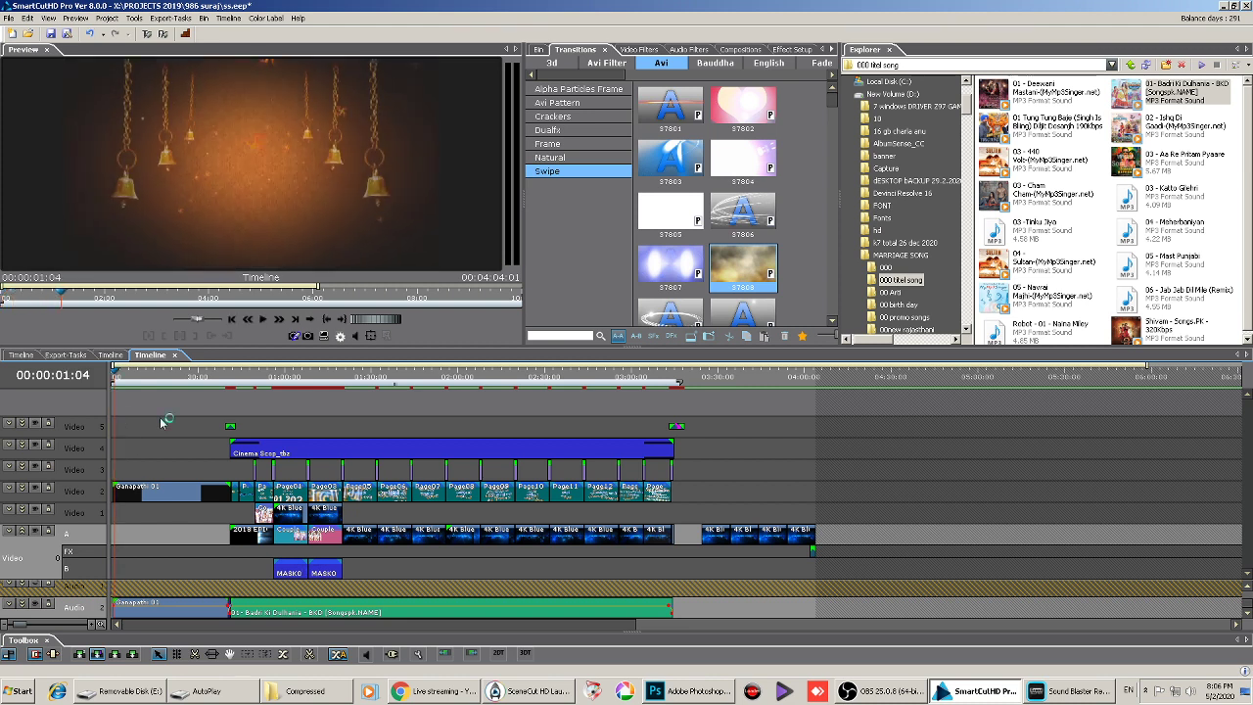
Increase the contrast of the Ganapathi 01 clip with presets from the Colour video filters' Contrast group, checking the picture at 00:00:11:24
{"action": "left_click", "coordinate": [147, 493]}
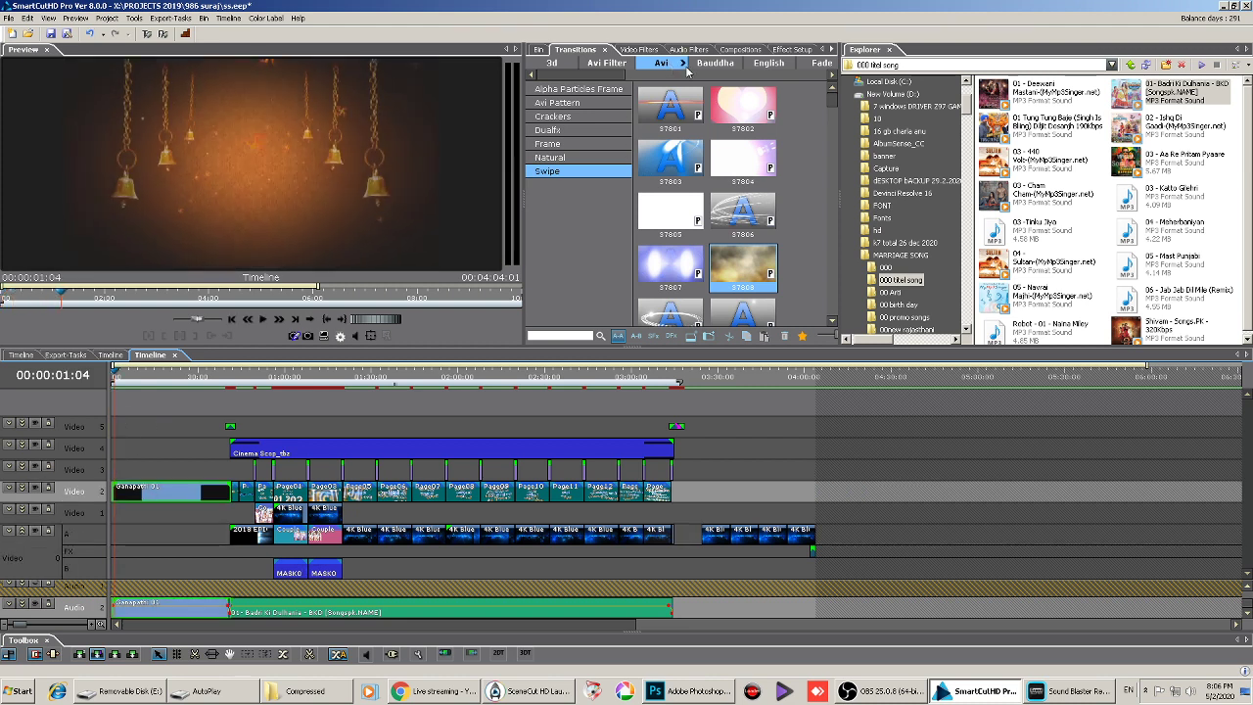
{"action": "left_click", "coordinate": [635, 49]}
{"action": "left_click", "coordinate": [617, 336]}
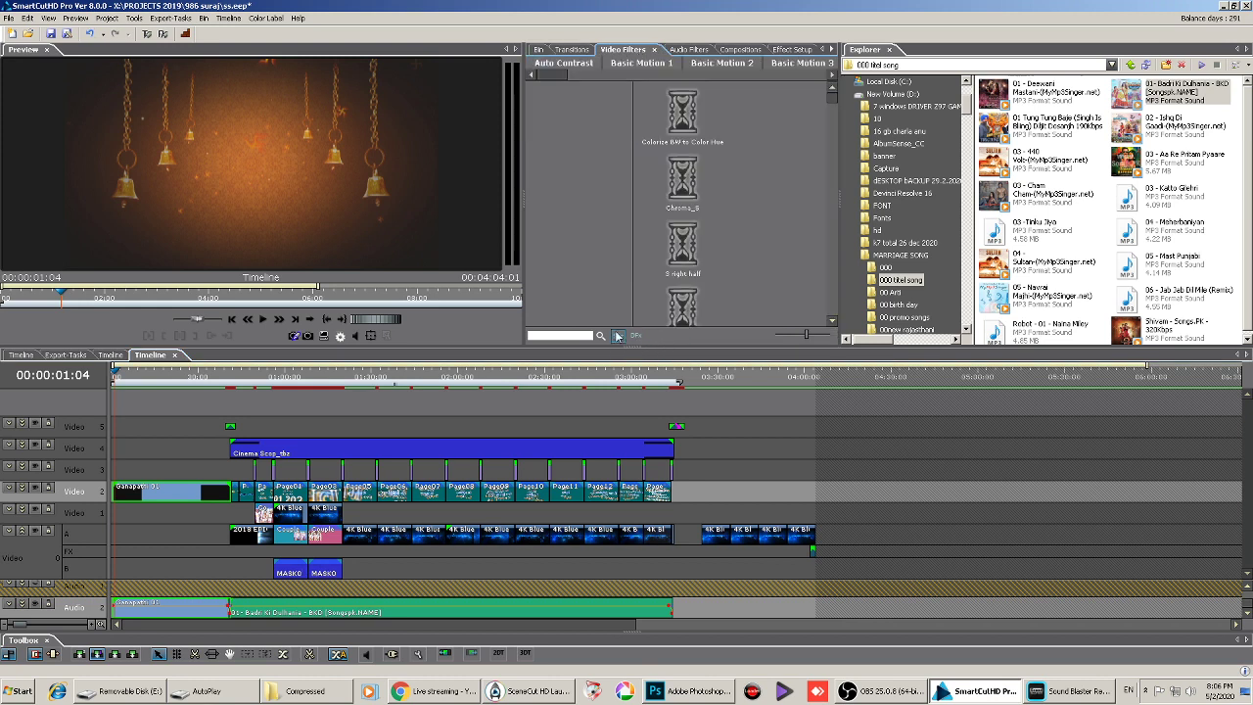
{"action": "left_click_drag", "start_coordinate": [553, 75], "coordinate": [611, 76]}
{"action": "left_click", "coordinate": [698, 63]}
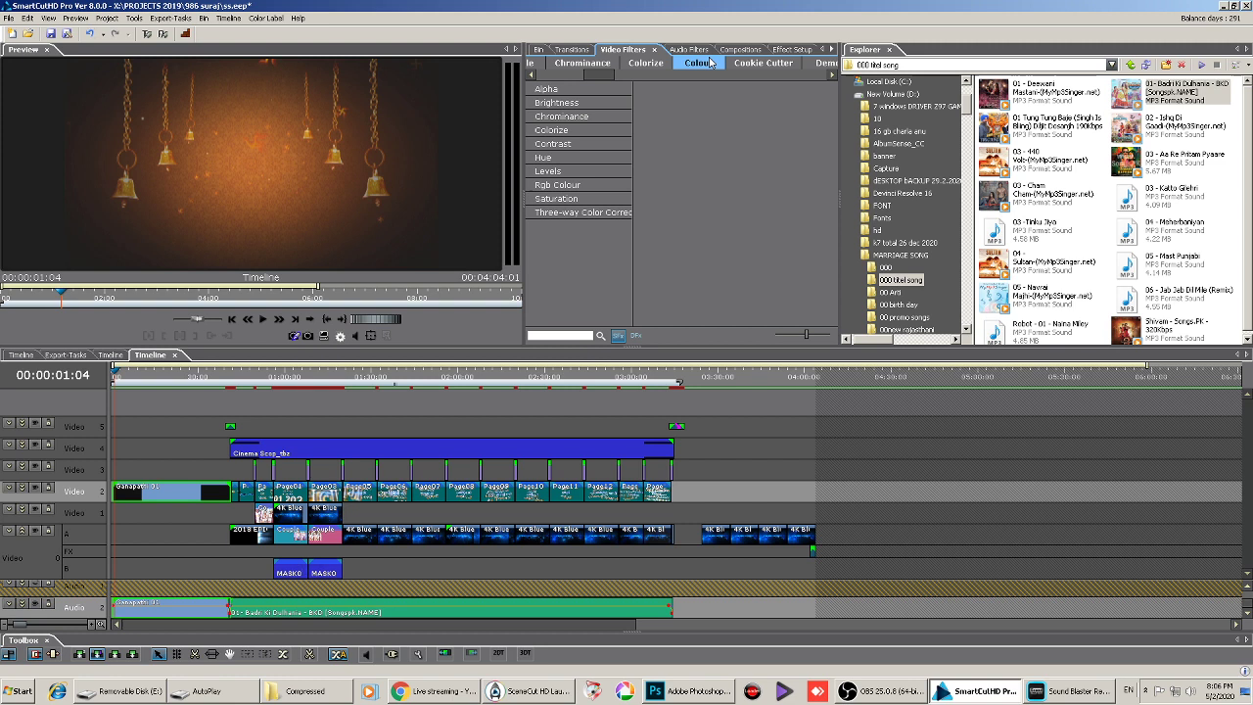
{"action": "left_click", "coordinate": [588, 143]}
{"action": "left_click_drag", "start_coordinate": [826, 115], "coordinate": [831, 246]}
{"action": "left_click_drag", "start_coordinate": [700, 252], "coordinate": [172, 492]}
{"action": "left_click_drag", "start_coordinate": [118, 379], "coordinate": [146, 390]}
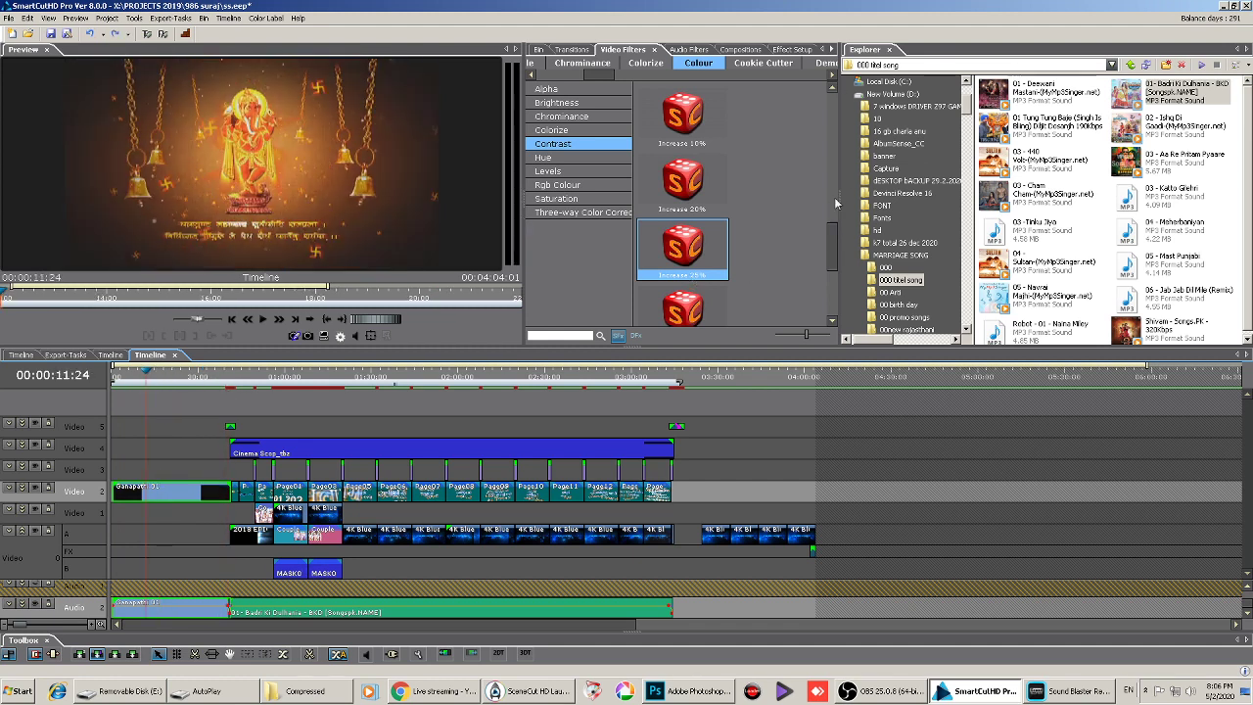
{"action": "left_click_drag", "start_coordinate": [682, 181], "coordinate": [171, 491]}
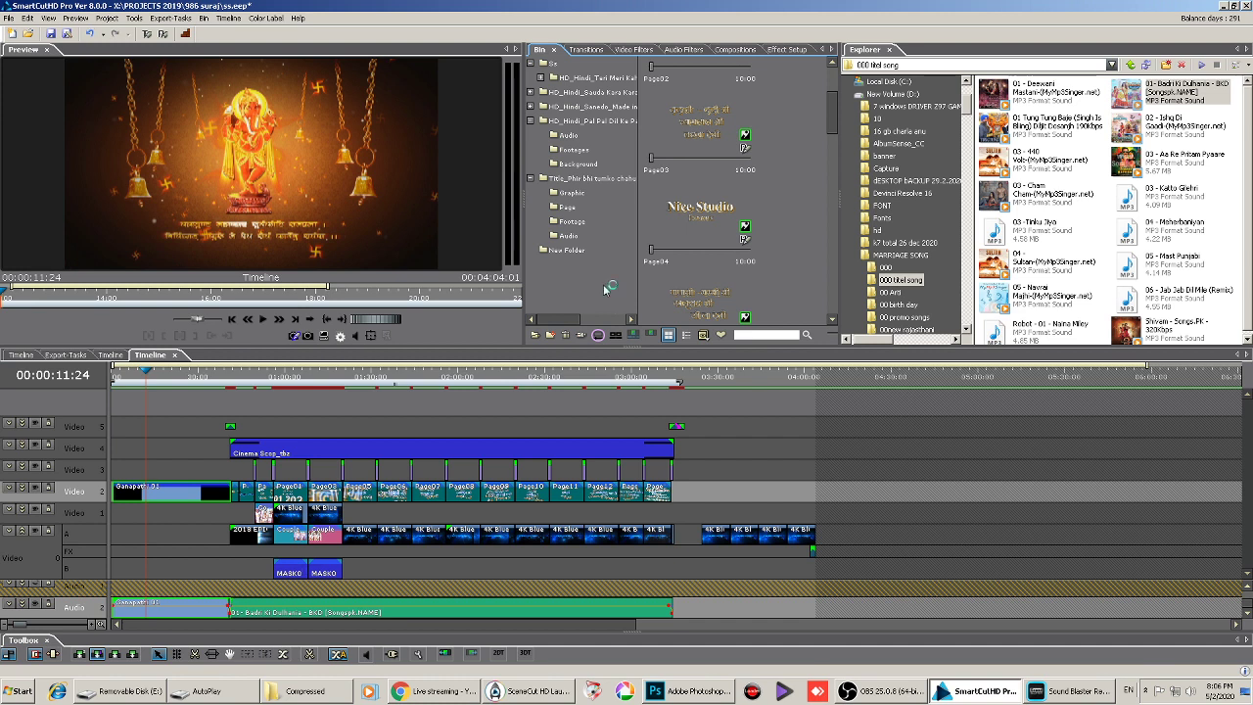
Return the playhead to the start of the timeline and open the export-to-file settings
{"action": "scroll", "coordinate": [729, 252], "scroll_direction": "down", "scroll_amount": 6}
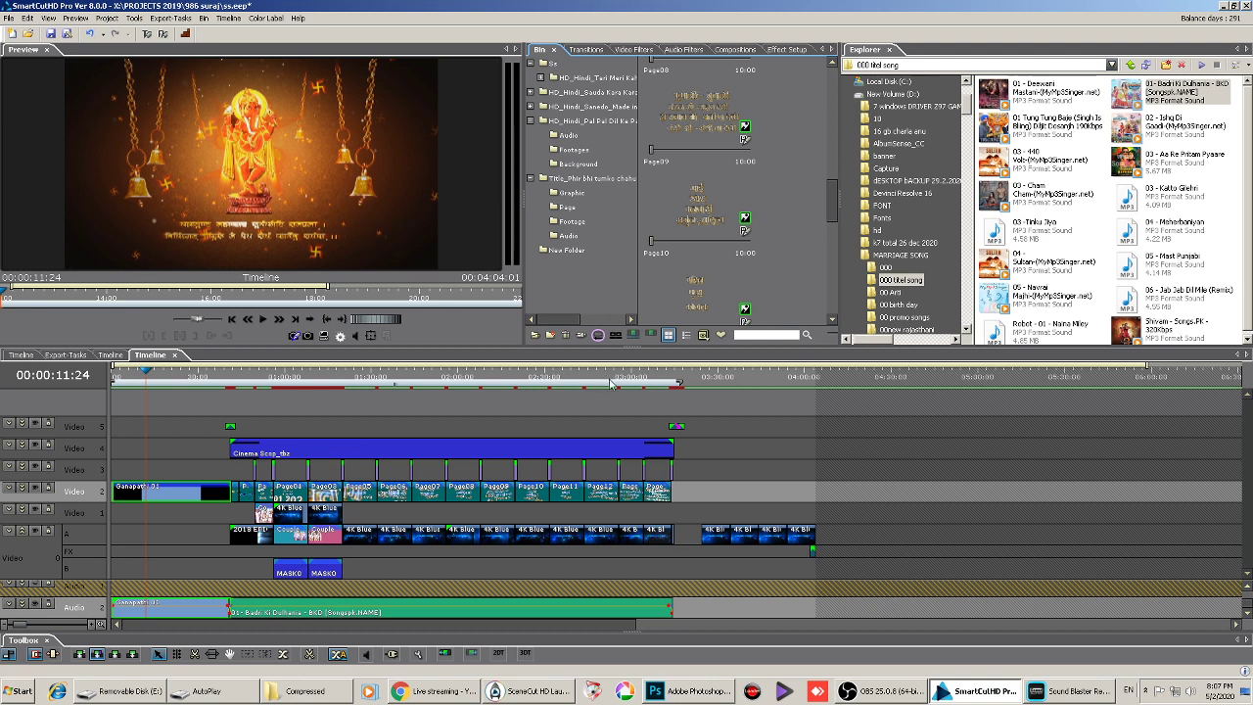
{"action": "left_click", "coordinate": [9, 17]}
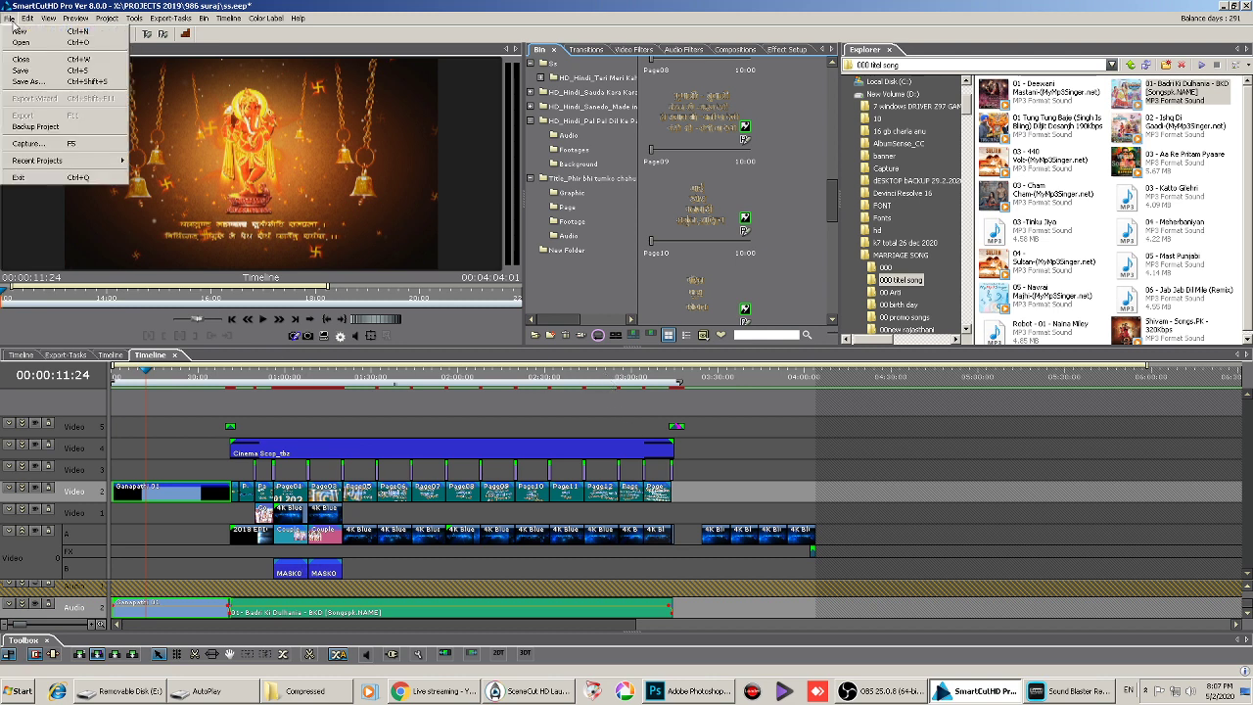
{"action": "left_click", "coordinate": [387, 388]}
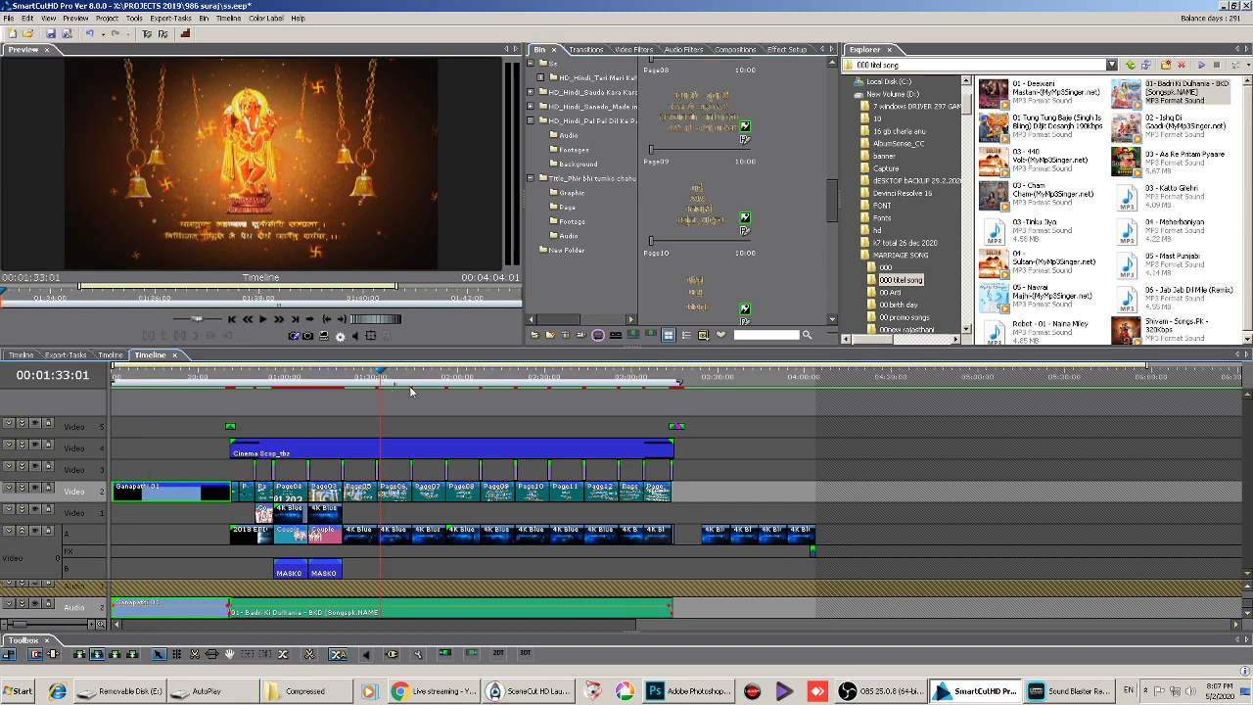
{"action": "scroll", "coordinate": [390, 467], "scroll_direction": "down", "scroll_amount": 2}
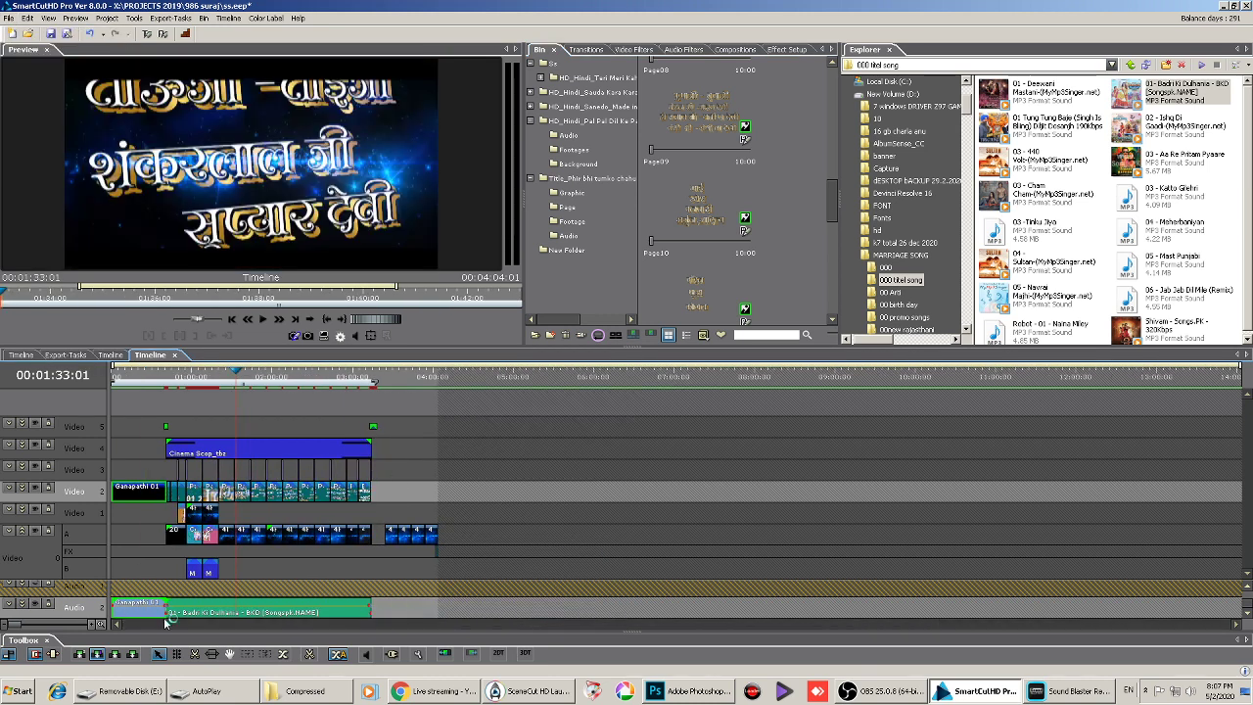
{"action": "left_click_drag", "start_coordinate": [119, 372], "coordinate": [110, 372]}
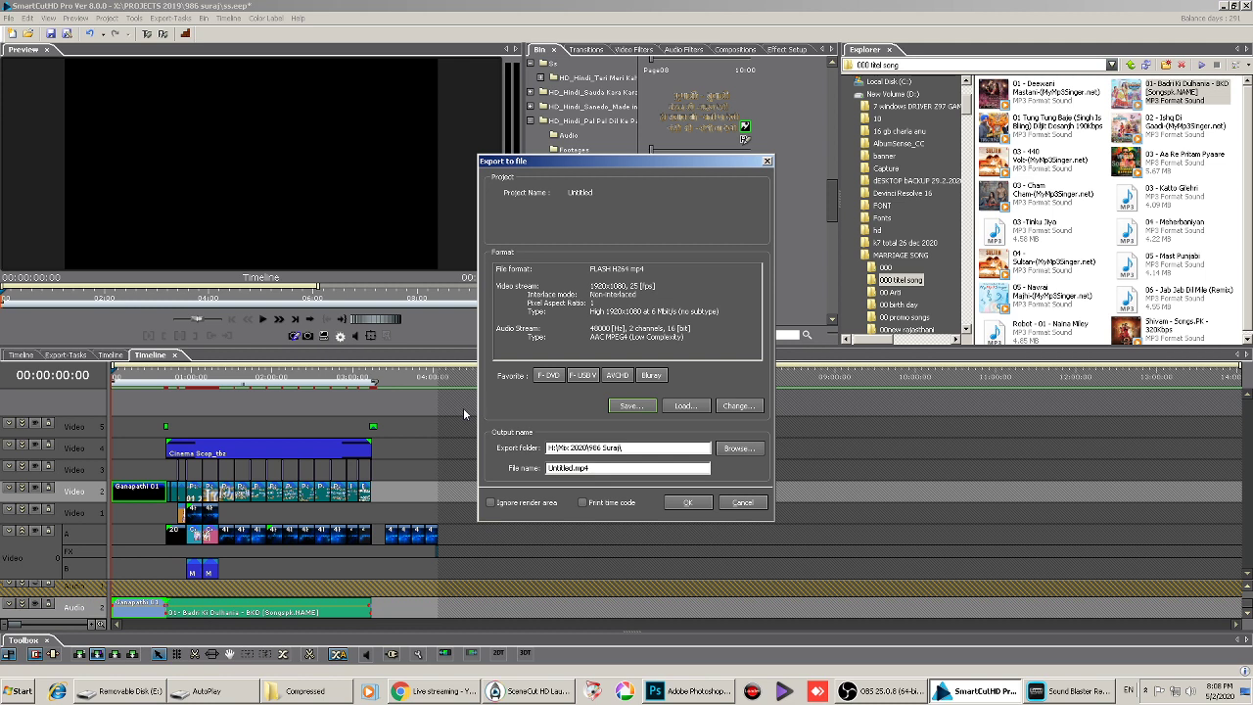
Set the export format to H264 with the Youtube Full HD 1920x1080p 25 16mbit preset, reviewing the advanced video settings and keeping the height at 1080
{"action": "left_click", "coordinate": [742, 399]}
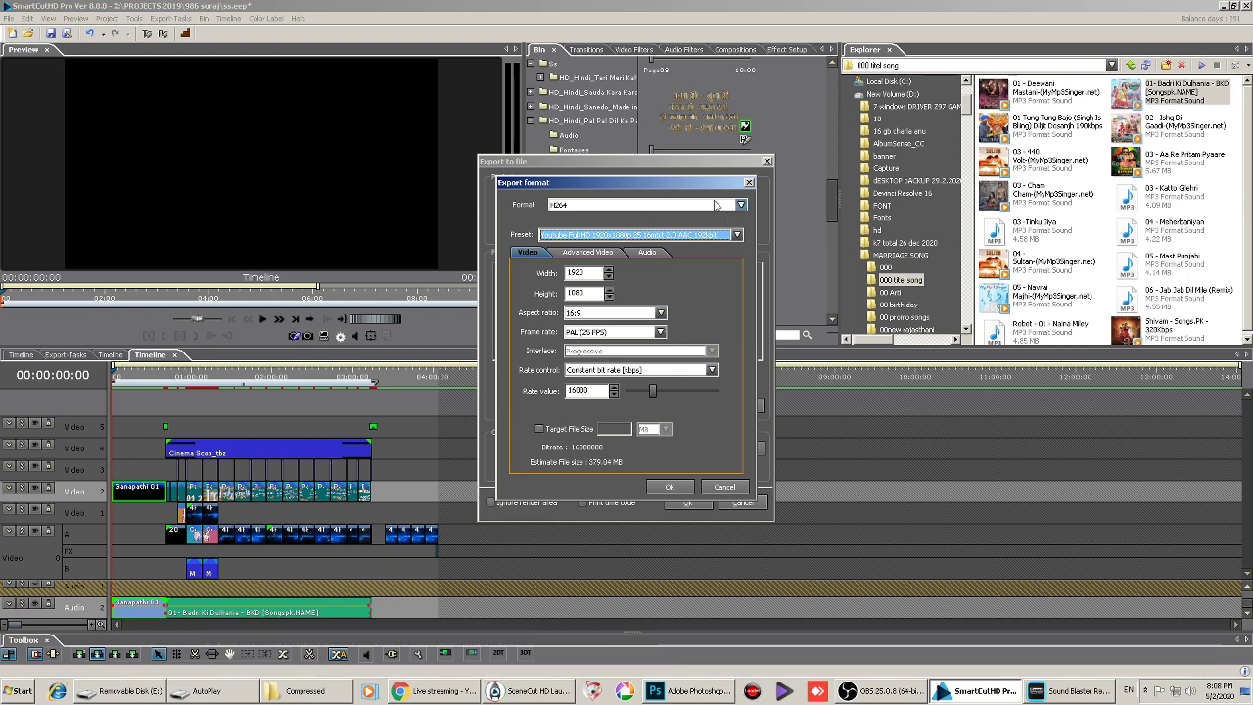
{"action": "left_click", "coordinate": [736, 234]}
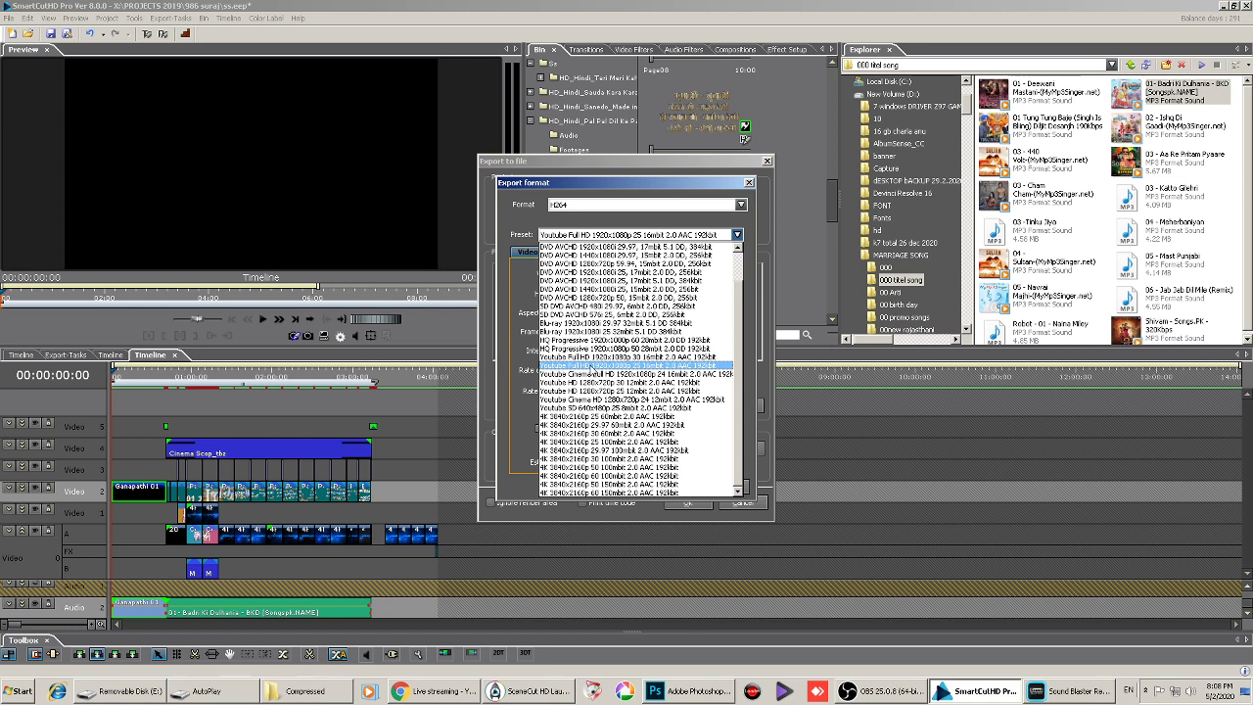
{"action": "left_click", "coordinate": [592, 366]}
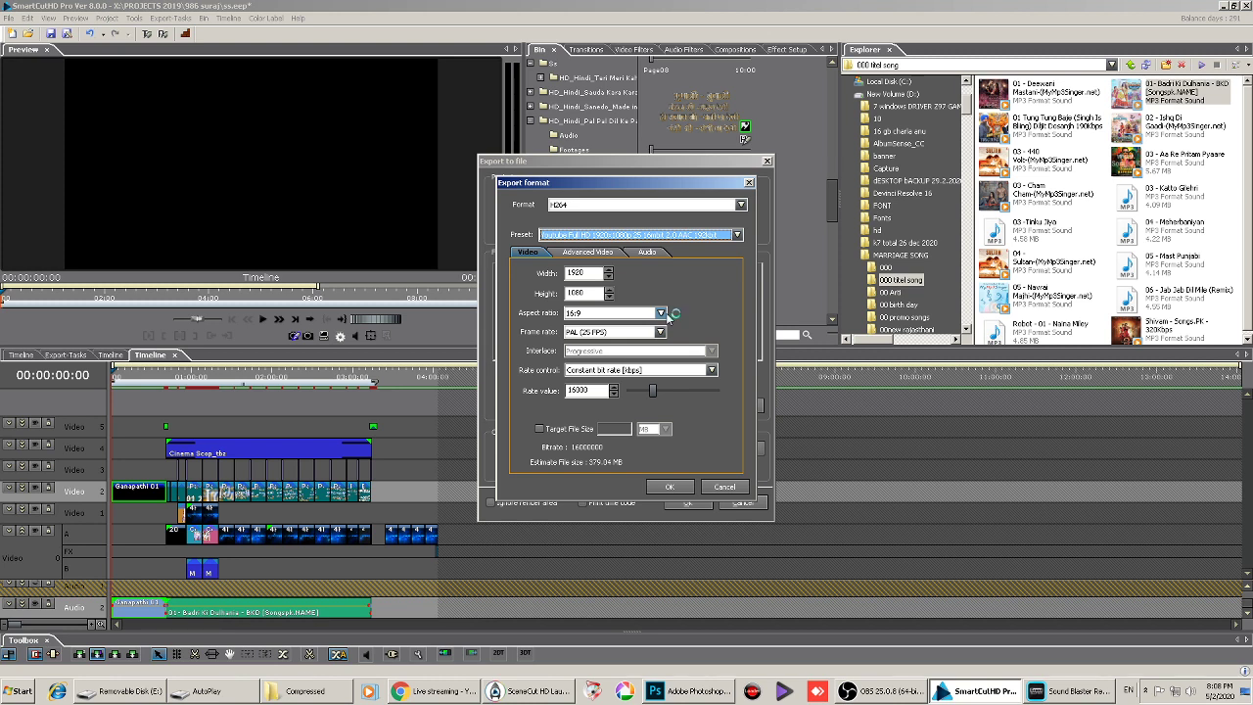
{"action": "left_click", "coordinate": [585, 254]}
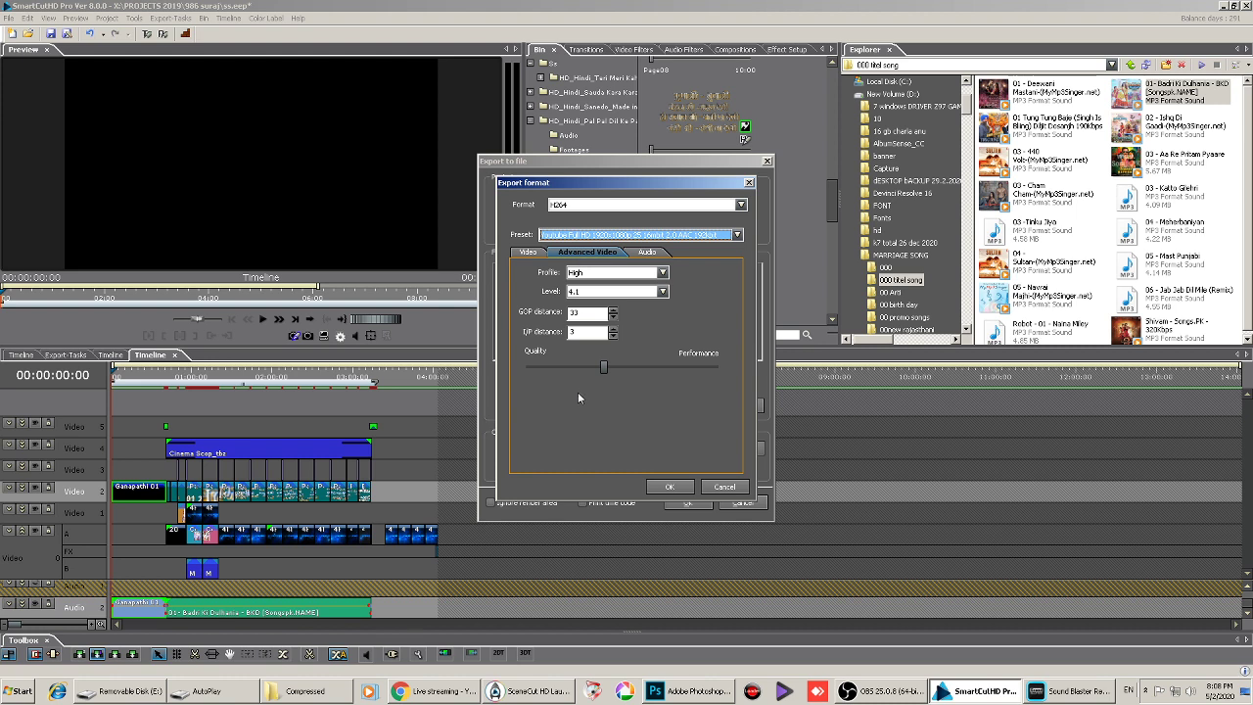
{"action": "mouse_move", "coordinate": [604, 367]}
{"action": "left_mouse_down"}
{"action": "mouse_move", "coordinate": [587, 372]}
{"action": "mouse_move", "coordinate": [607, 369]}
{"action": "left_mouse_up"}
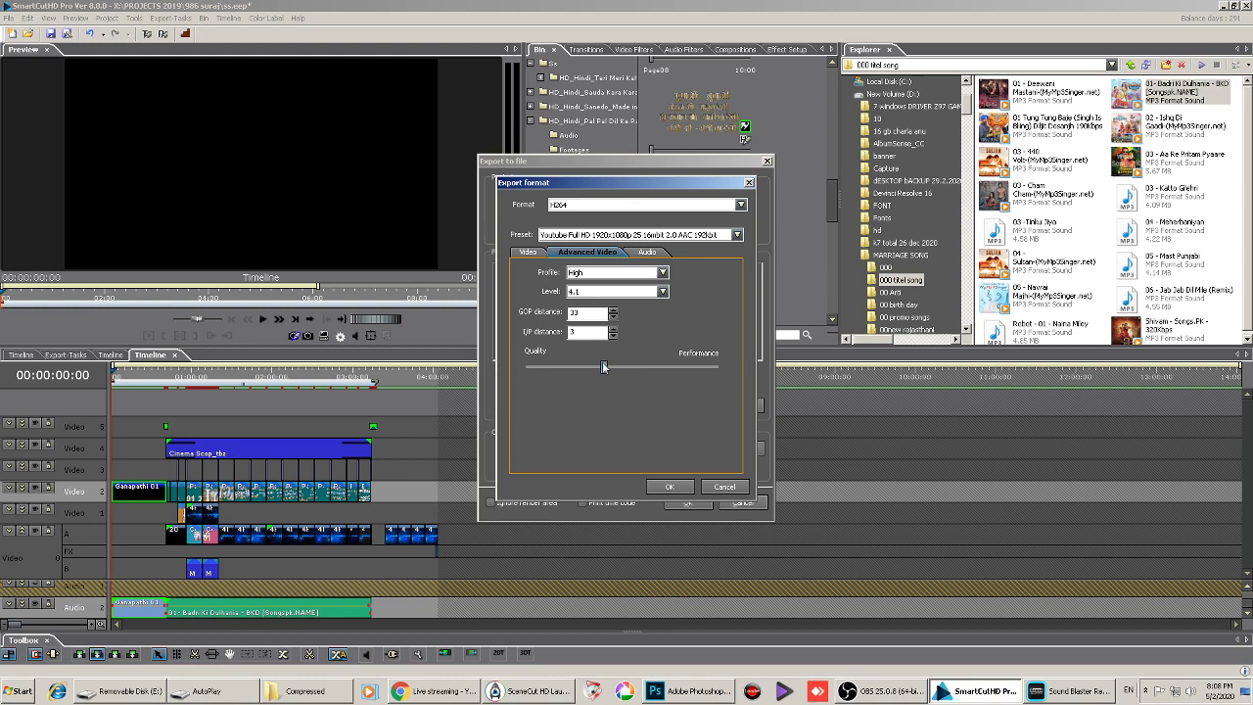
{"action": "left_click", "coordinate": [529, 253]}
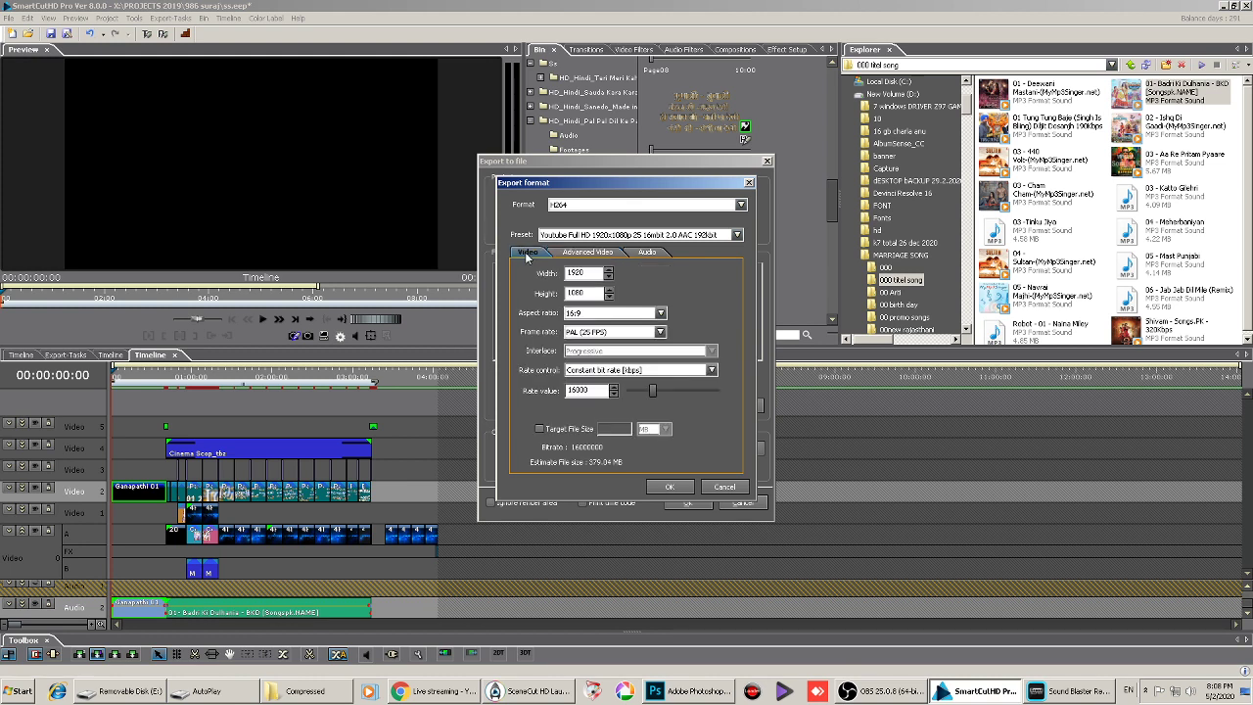
{"action": "double_click", "coordinate": [579, 292]}
{"action": "type", "text": "1080"}
{"action": "left_click", "coordinate": [545, 433]}
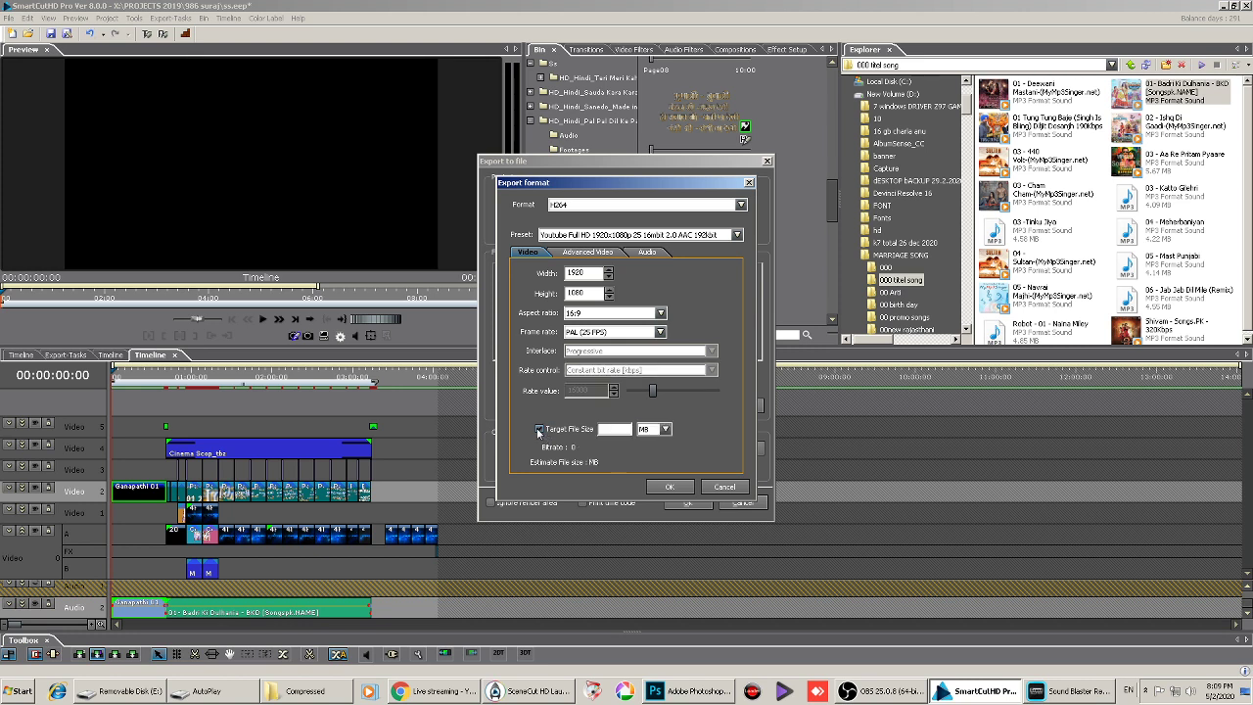
{"action": "left_click", "coordinate": [665, 429]}
{"action": "left_click", "coordinate": [651, 449]}
{"action": "left_click", "coordinate": [619, 429]}
{"action": "type", "text": "7"}
{"action": "left_click", "coordinate": [539, 429]}
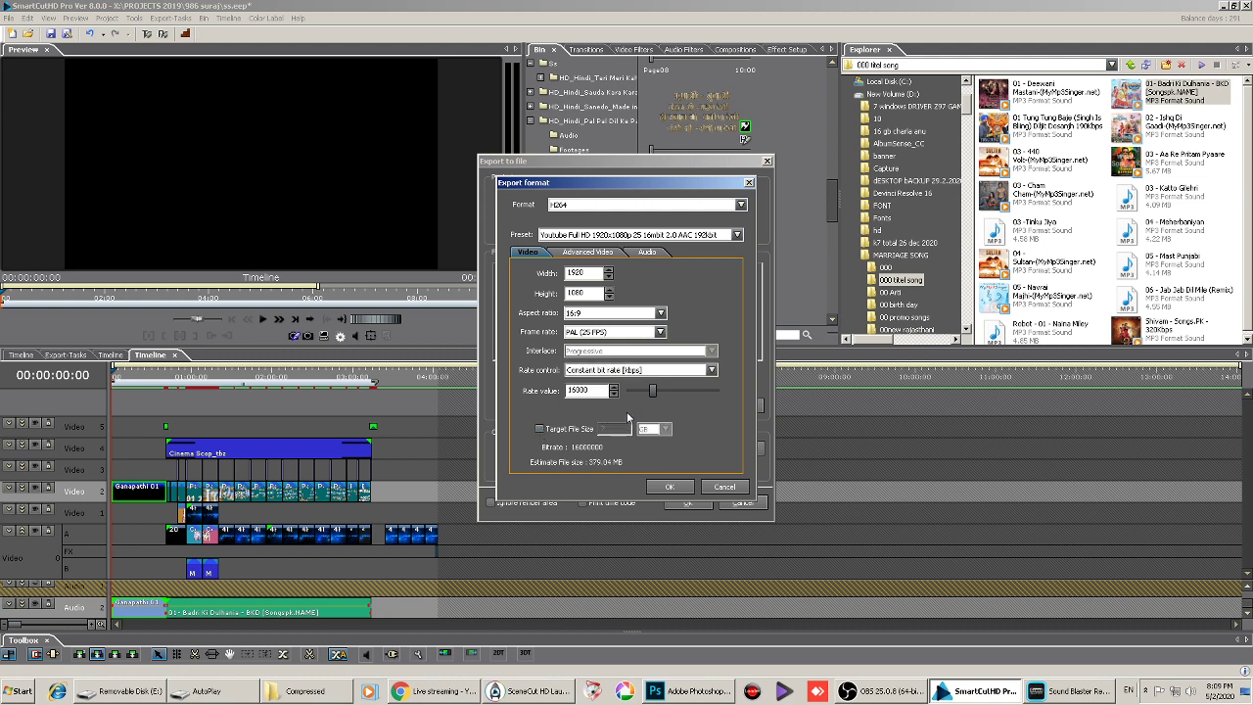
Accept the H264 export format settings
{"action": "left_click", "coordinate": [656, 488]}
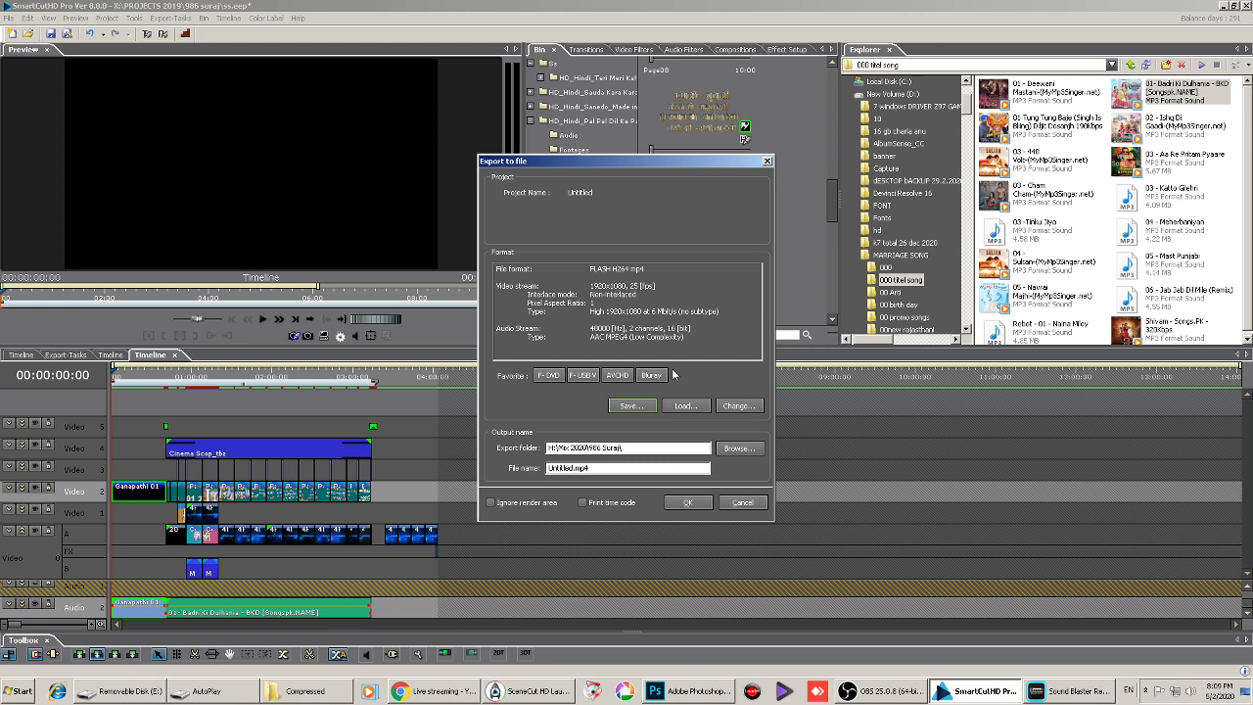
Load the F-DVD favourite in the export settings and view the options for storing or renaming it
{"action": "left_click", "coordinate": [549, 378]}
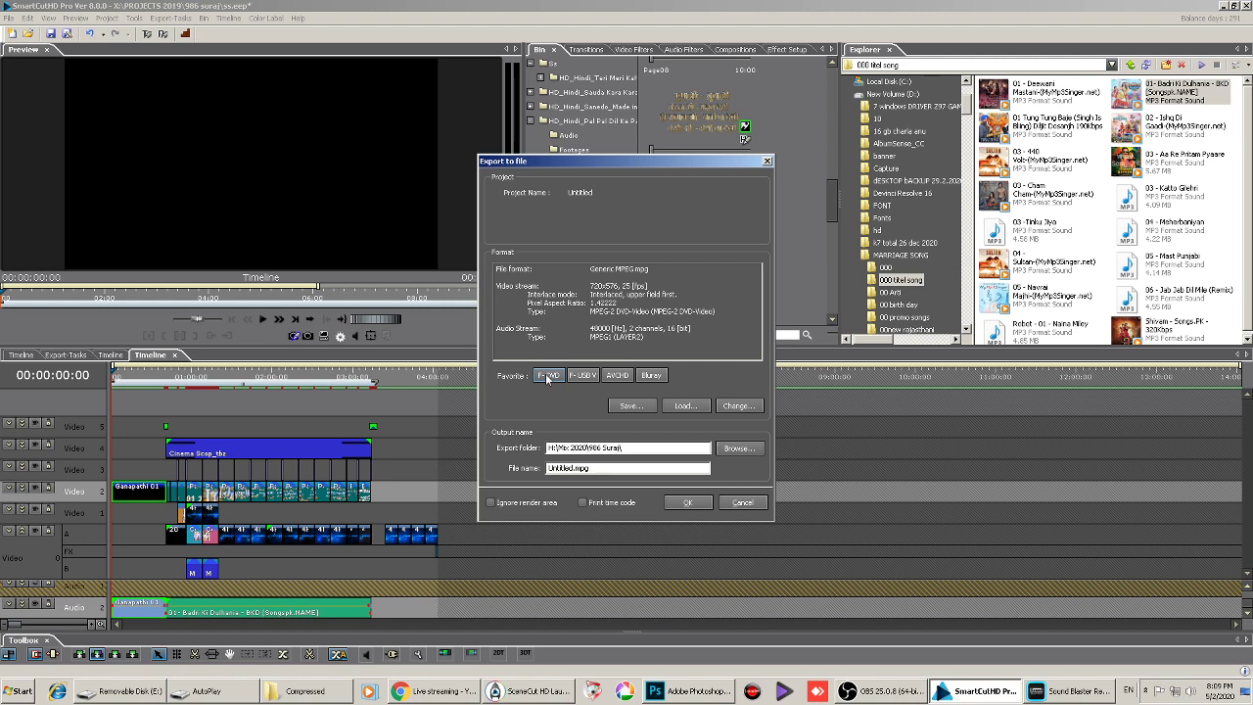
{"action": "right_click", "coordinate": [547, 380]}
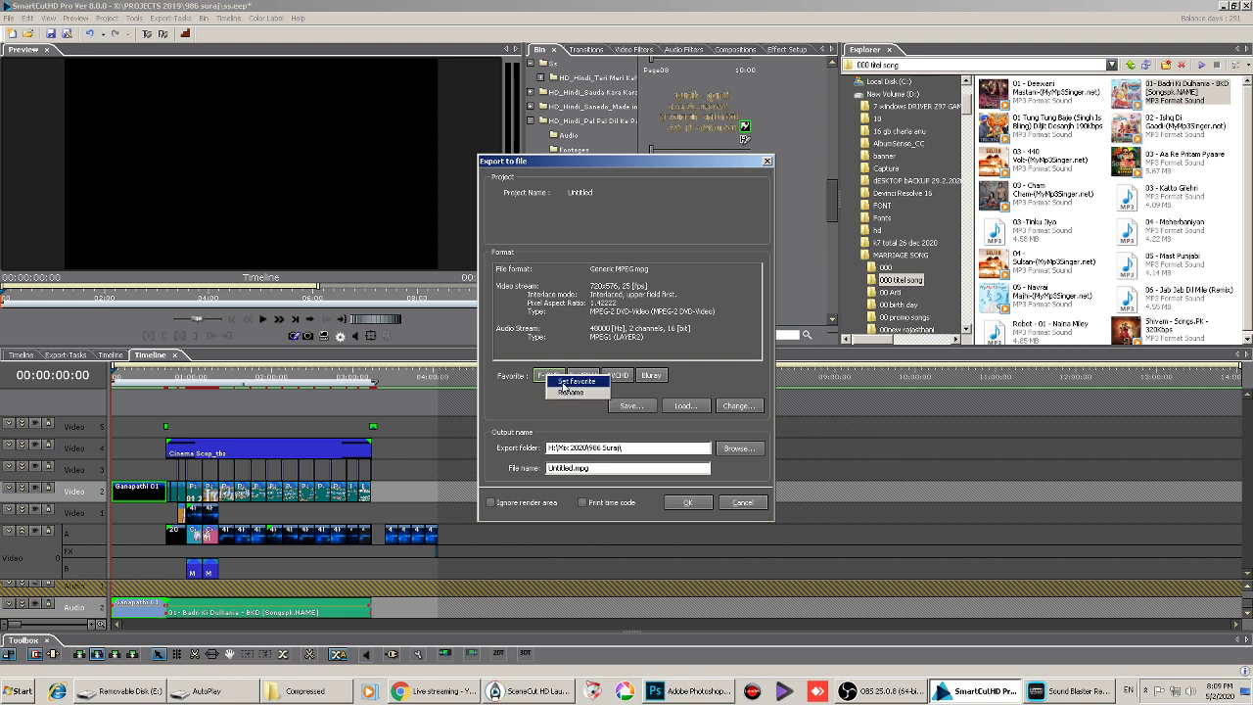
{"action": "left_click", "coordinate": [585, 417]}
Set the export format to H264 with the Youtube Full HD 1920x1080p 25 16mbit preset and PAL (25 FPS) frame rate, and accept it
{"action": "left_click", "coordinate": [724, 407]}
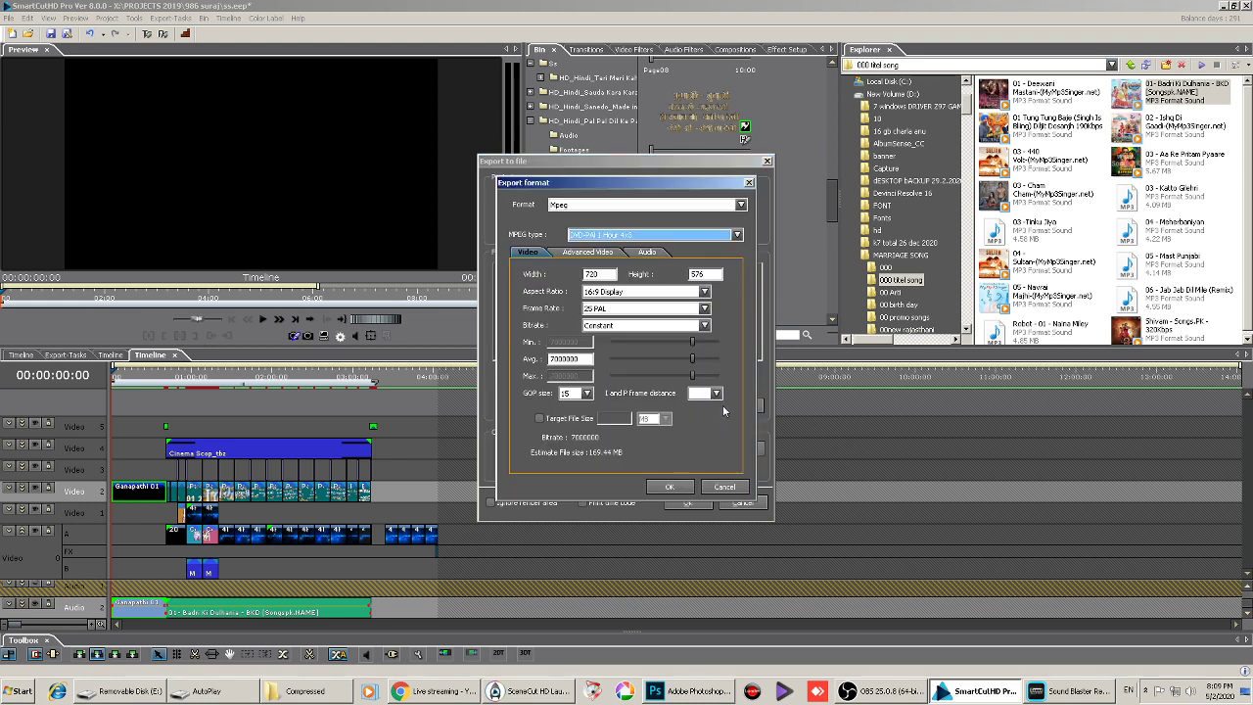
{"action": "left_click", "coordinate": [575, 205]}
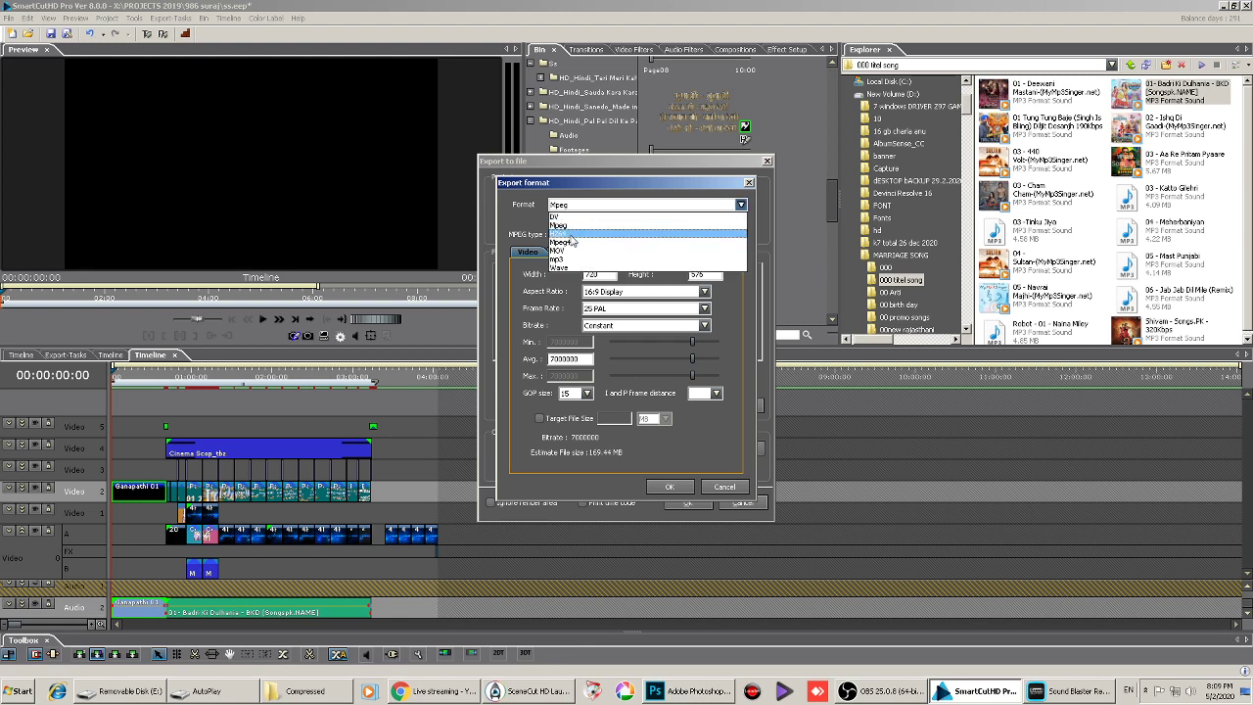
{"action": "left_click", "coordinate": [574, 233]}
{"action": "left_click", "coordinate": [619, 236]}
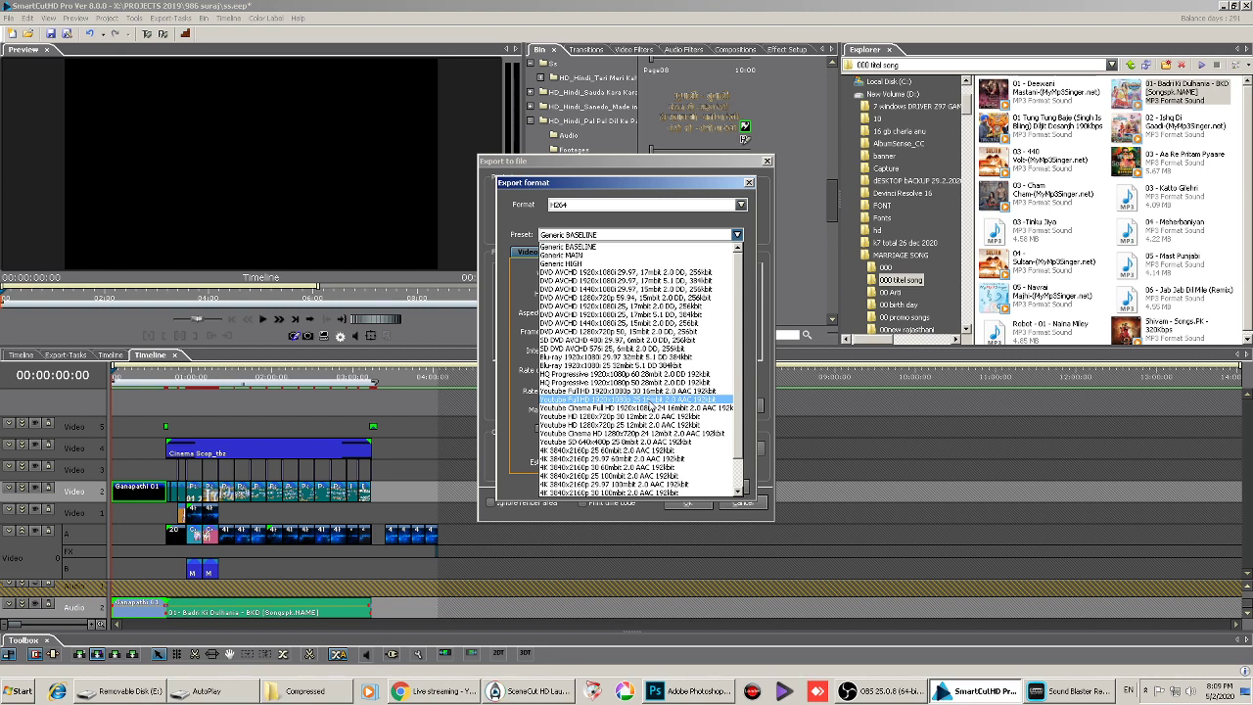
{"action": "left_click", "coordinate": [651, 400]}
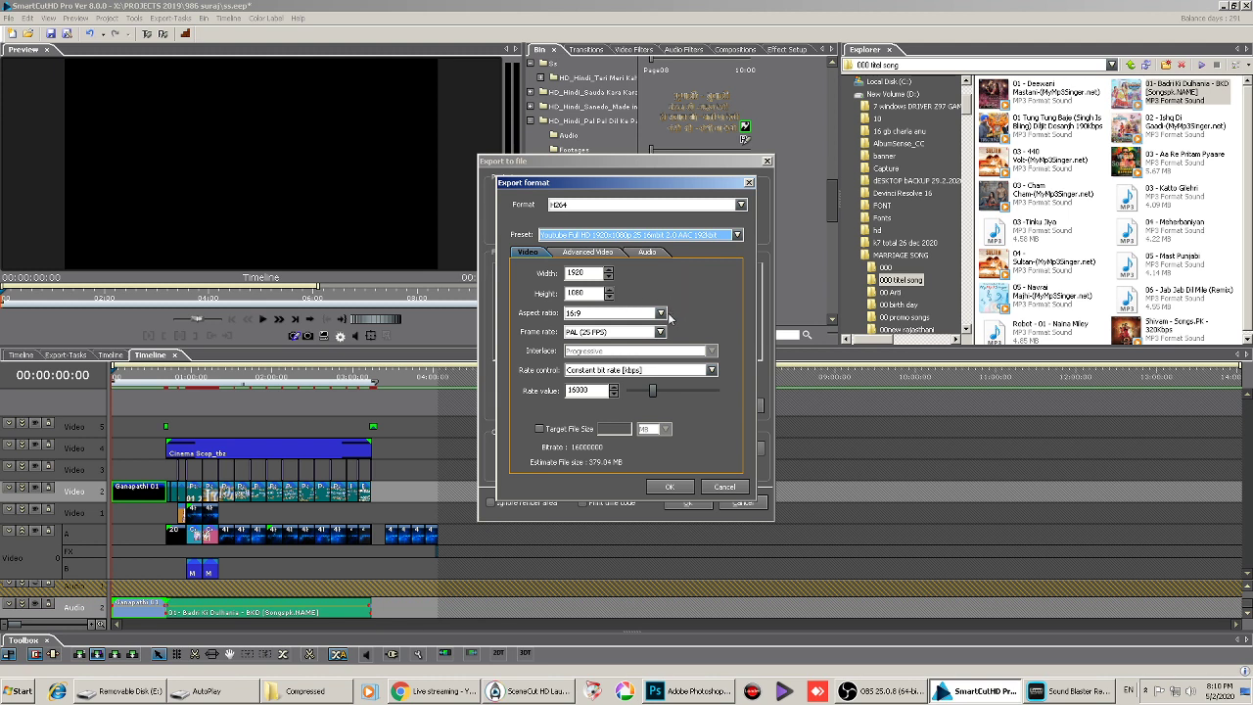
{"action": "left_click", "coordinate": [660, 332]}
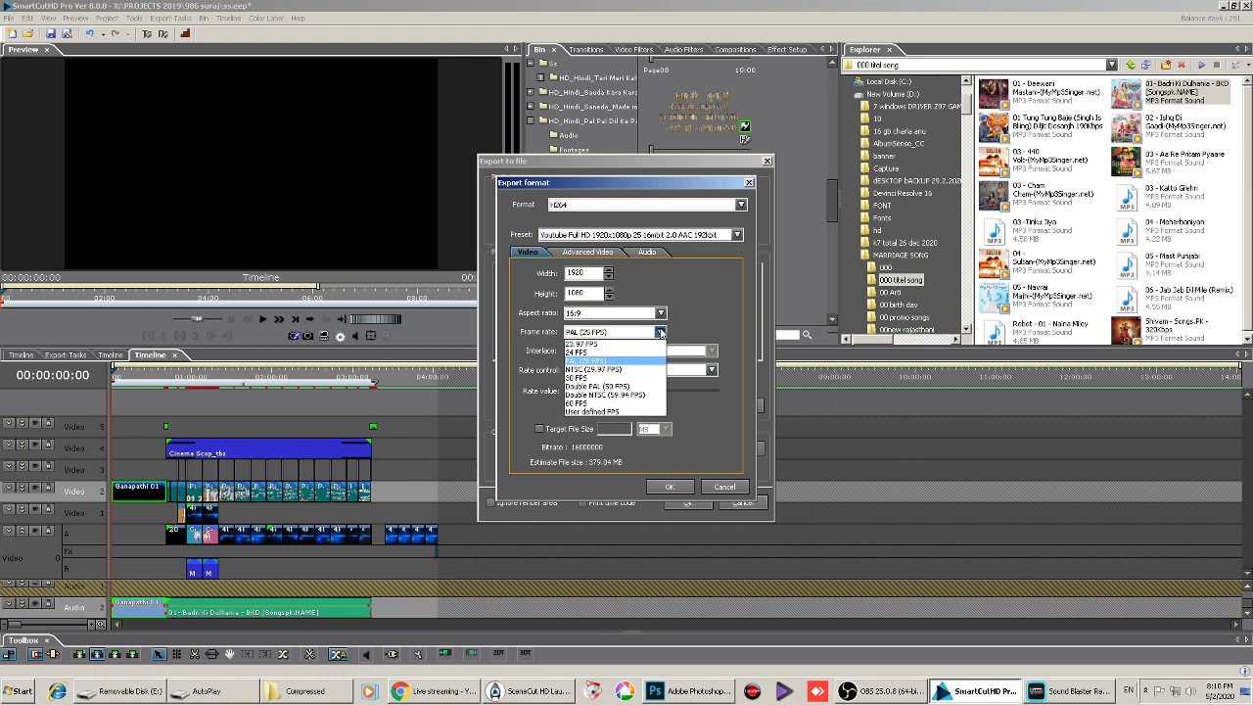
{"action": "left_click", "coordinate": [591, 361]}
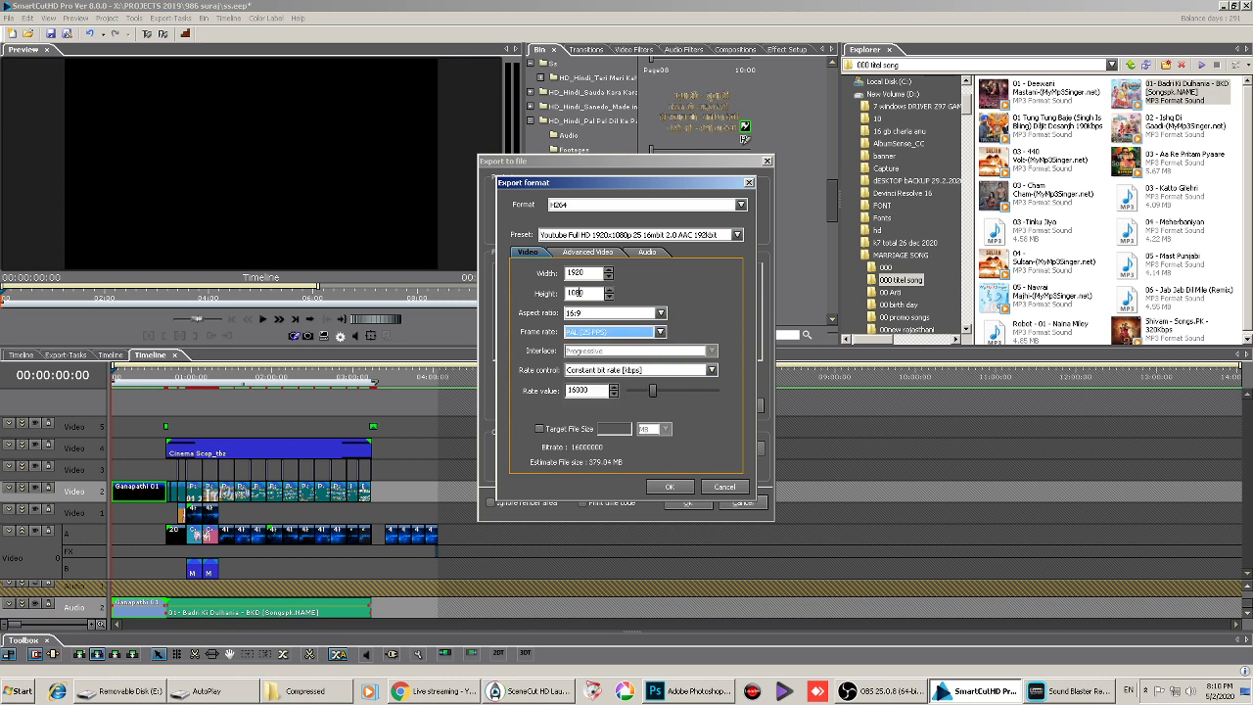
{"action": "left_click", "coordinate": [670, 487]}
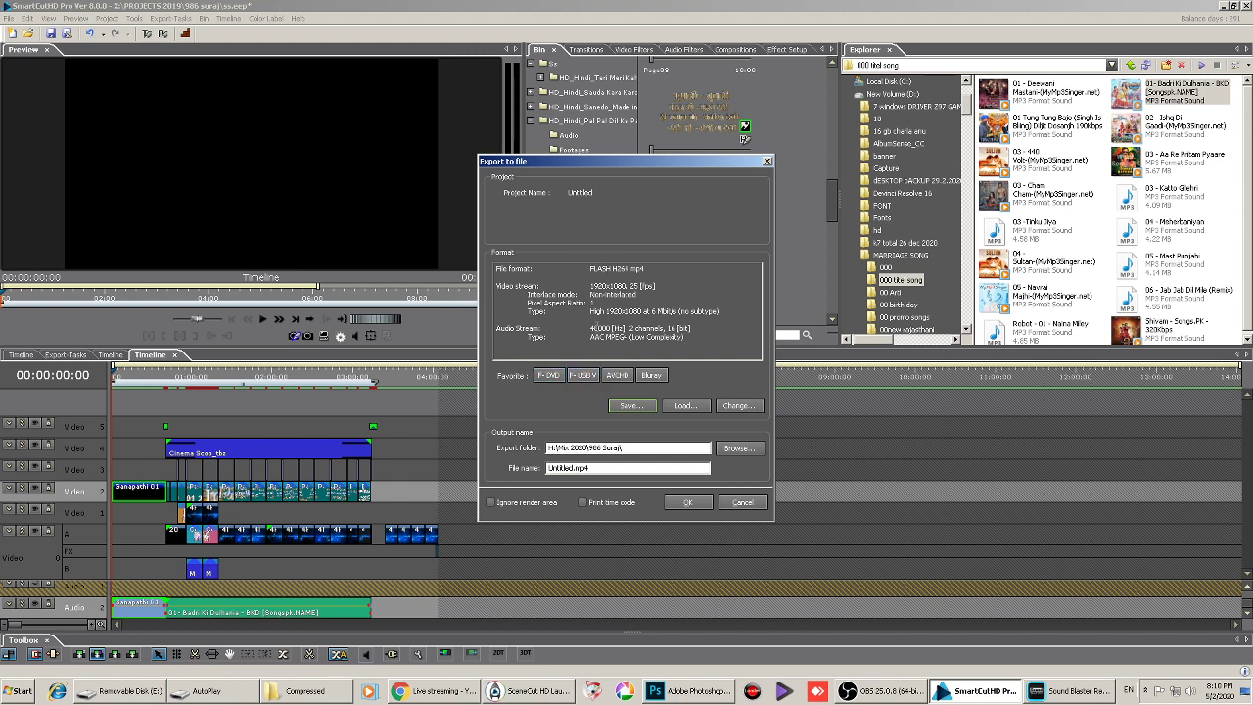
Rename the F-DVD favourite in the export settings as MP4
{"action": "right_click", "coordinate": [551, 381]}
{"action": "left_click", "coordinate": [558, 394]}
{"action": "type", "text": "MP"}
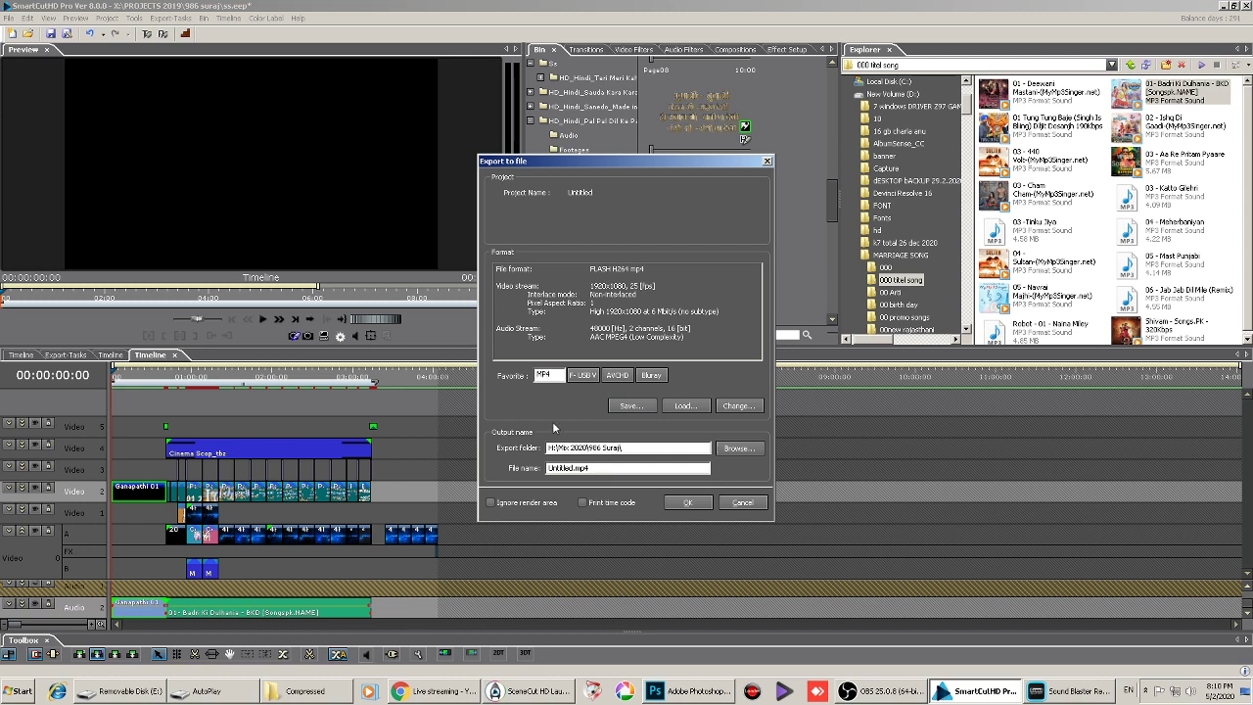
{"action": "type", "text": "4"}
{"action": "key", "text": "Return"}
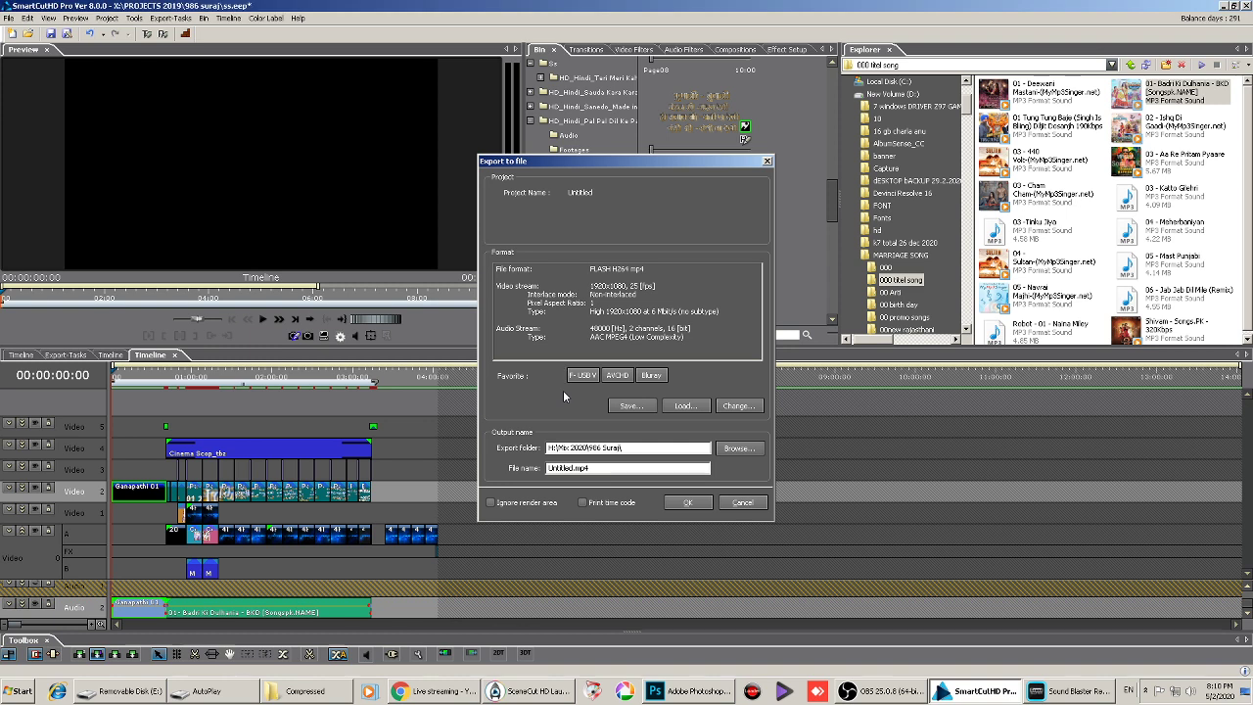
Start exporting the timeline to Untitled.mp4 and cancel the export
{"action": "key", "text": "Return"}
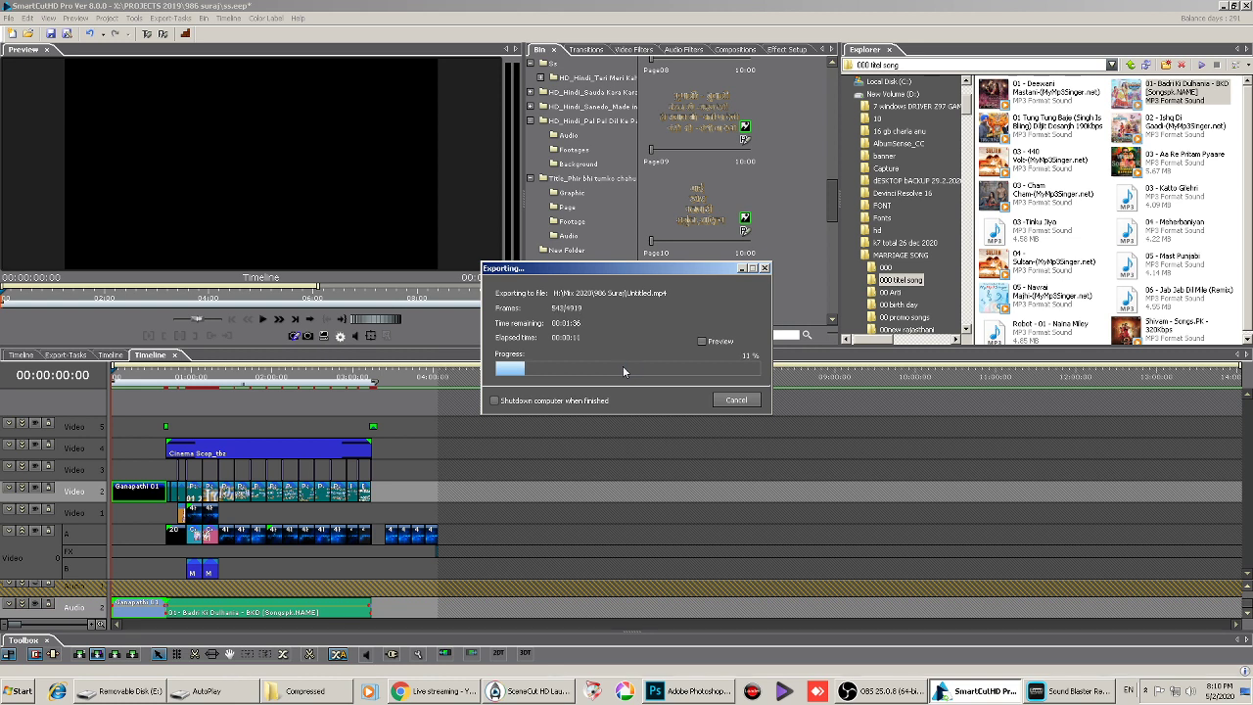
{"action": "left_click", "coordinate": [737, 401]}
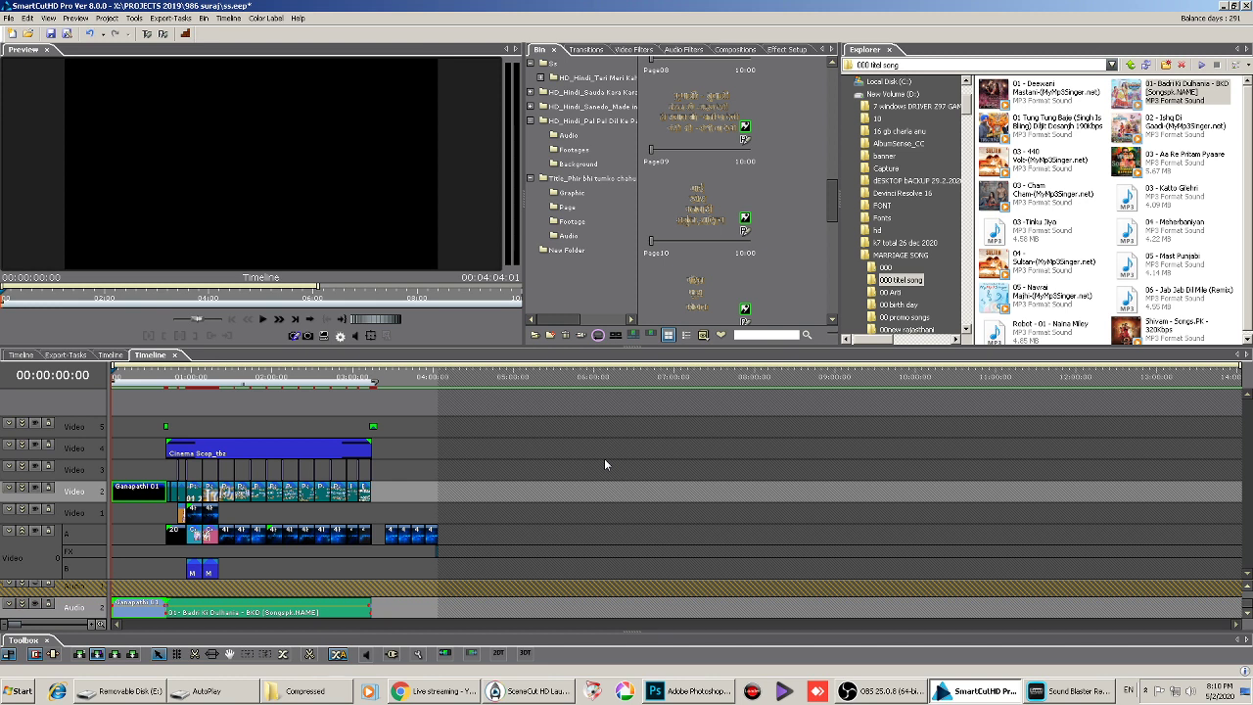
Reopen the export-to-file settings, load the MP4 favourite and confirm the current project folder on drive H as the destination
{"action": "key", "text": "ctrl+e"}
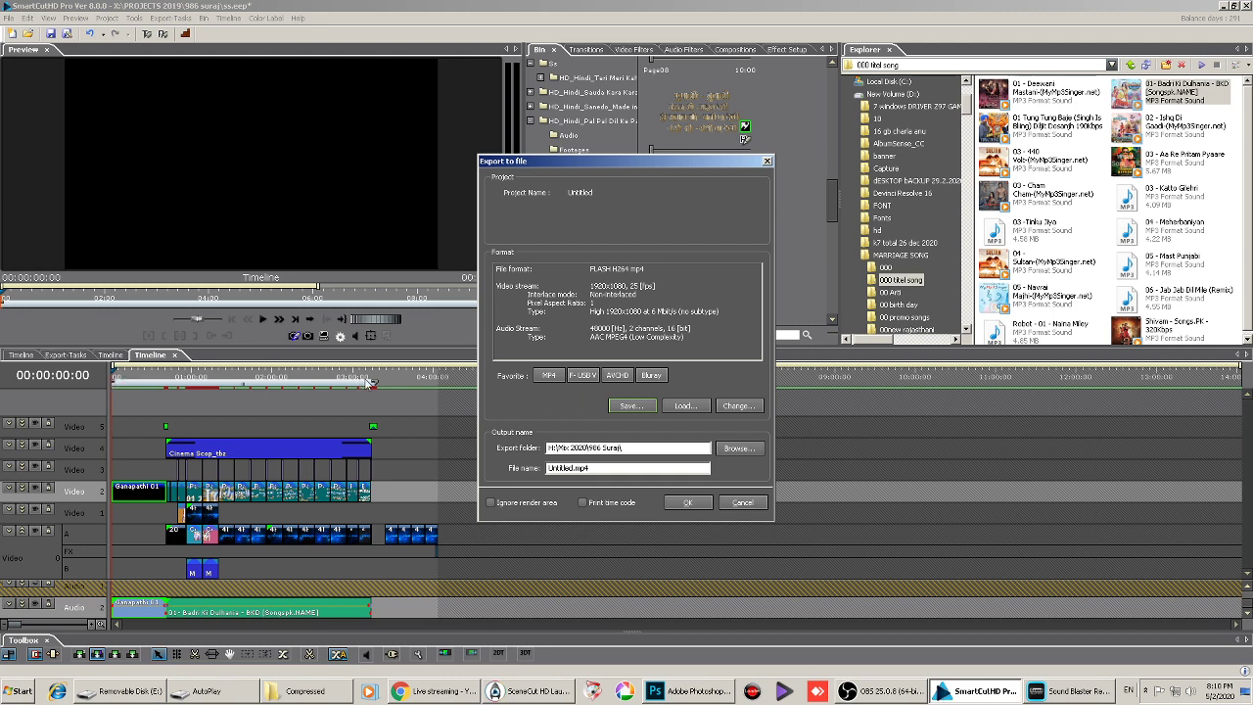
{"action": "left_click", "coordinate": [548, 377]}
{"action": "left_click", "coordinate": [738, 448]}
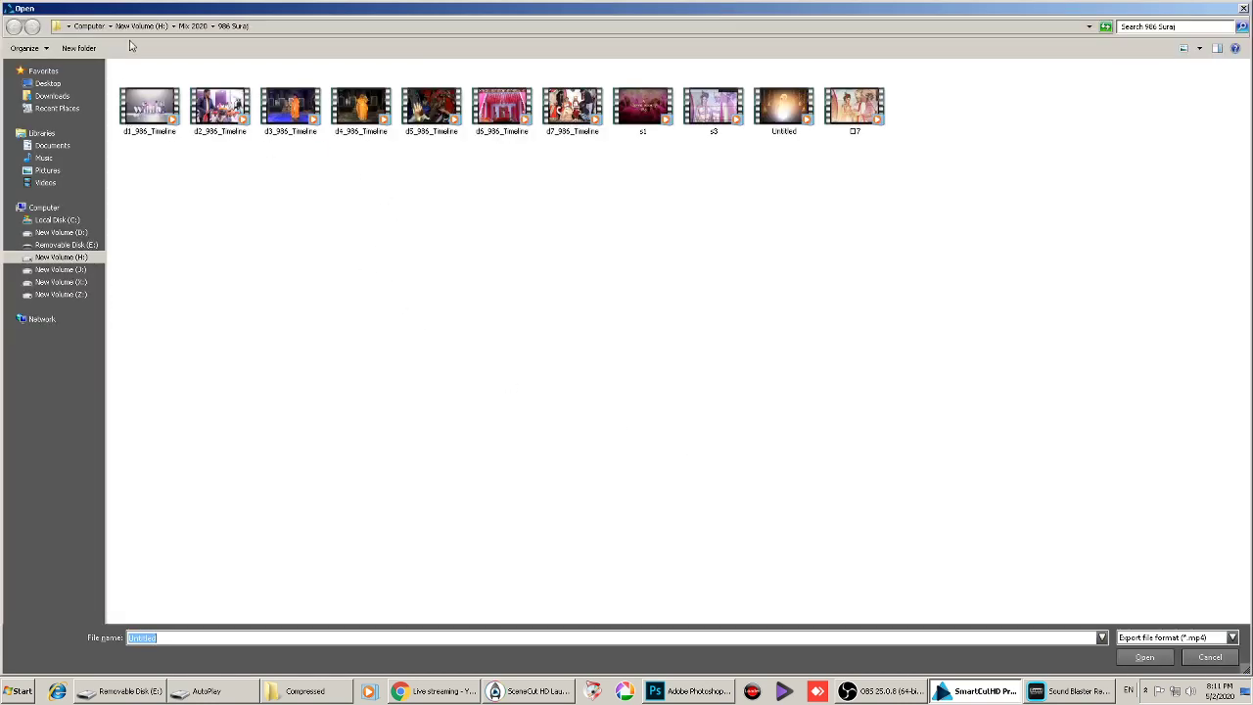
{"action": "left_click", "coordinate": [1151, 660]}
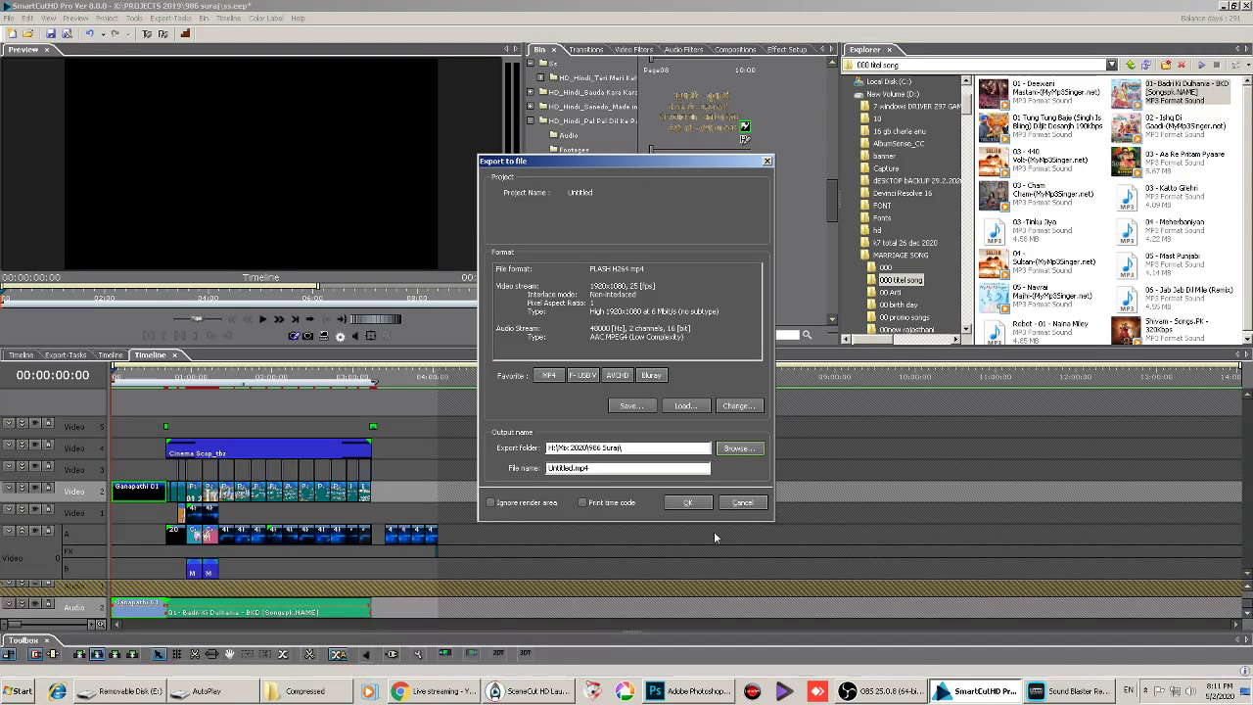
Name the output file Title and start the export
{"action": "double_click", "coordinate": [591, 468]}
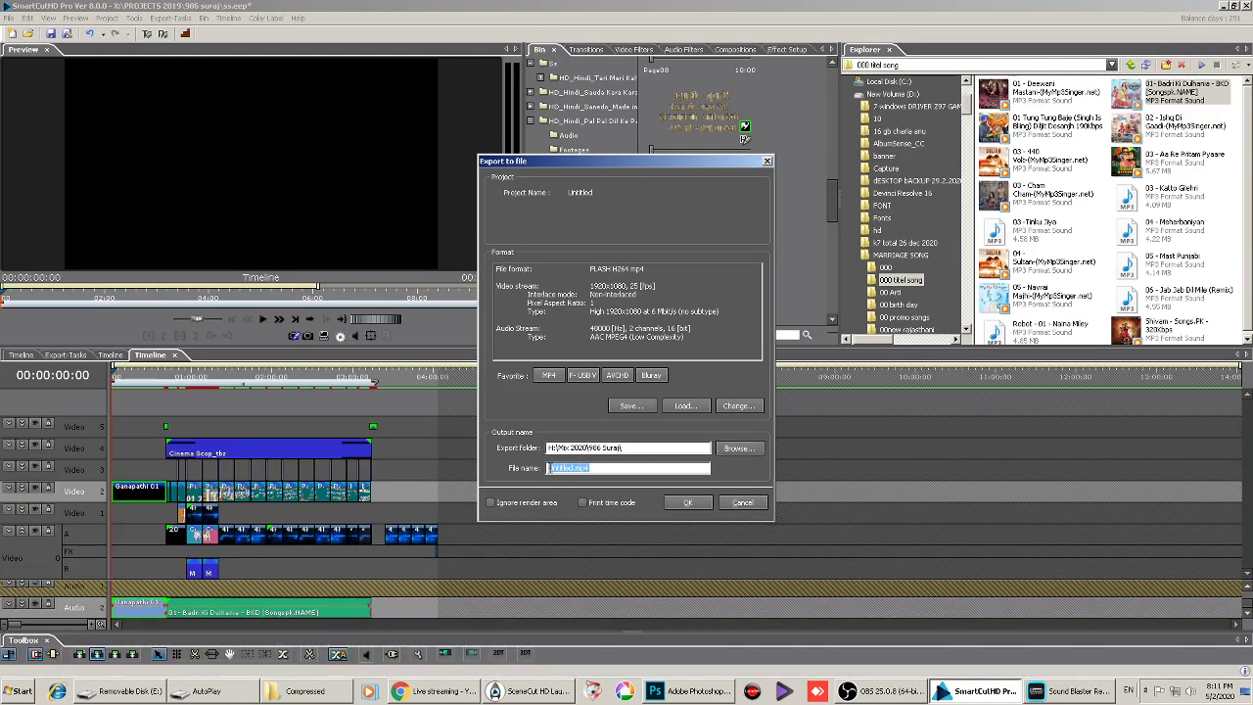
{"action": "type", "text": "Title"}
{"action": "left_click", "coordinate": [688, 503]}
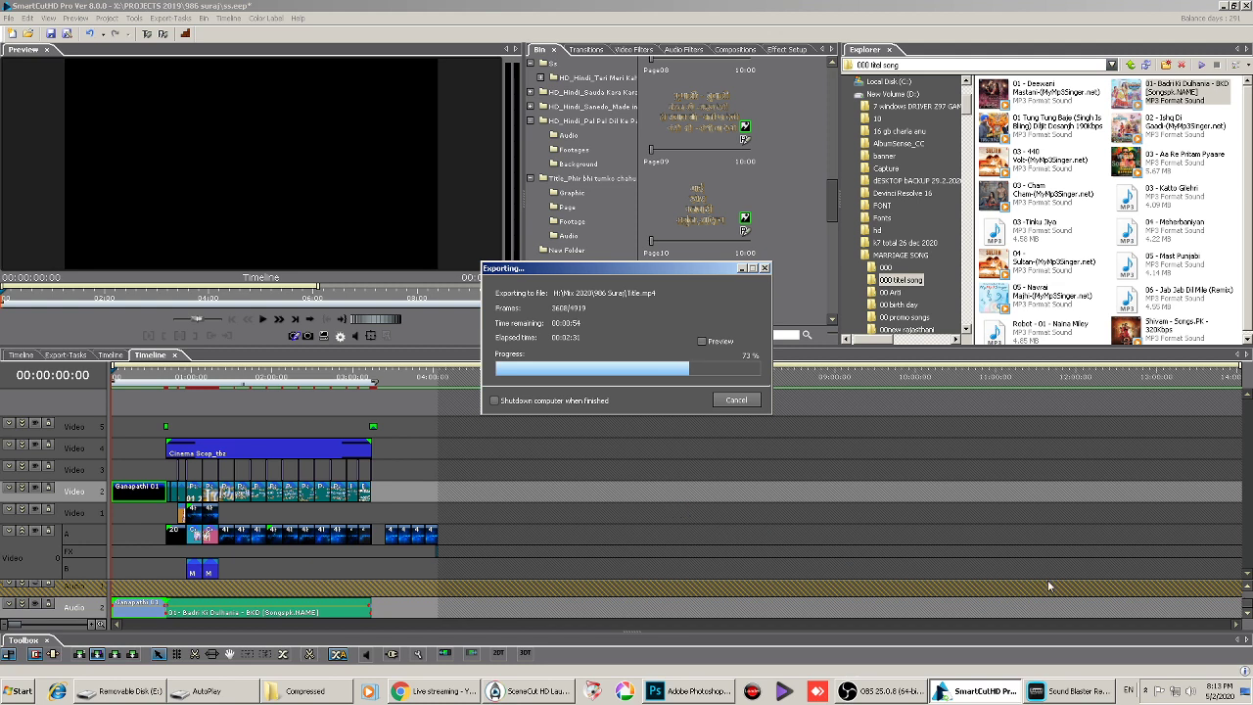
{"action": "left_click", "coordinate": [911, 692]}
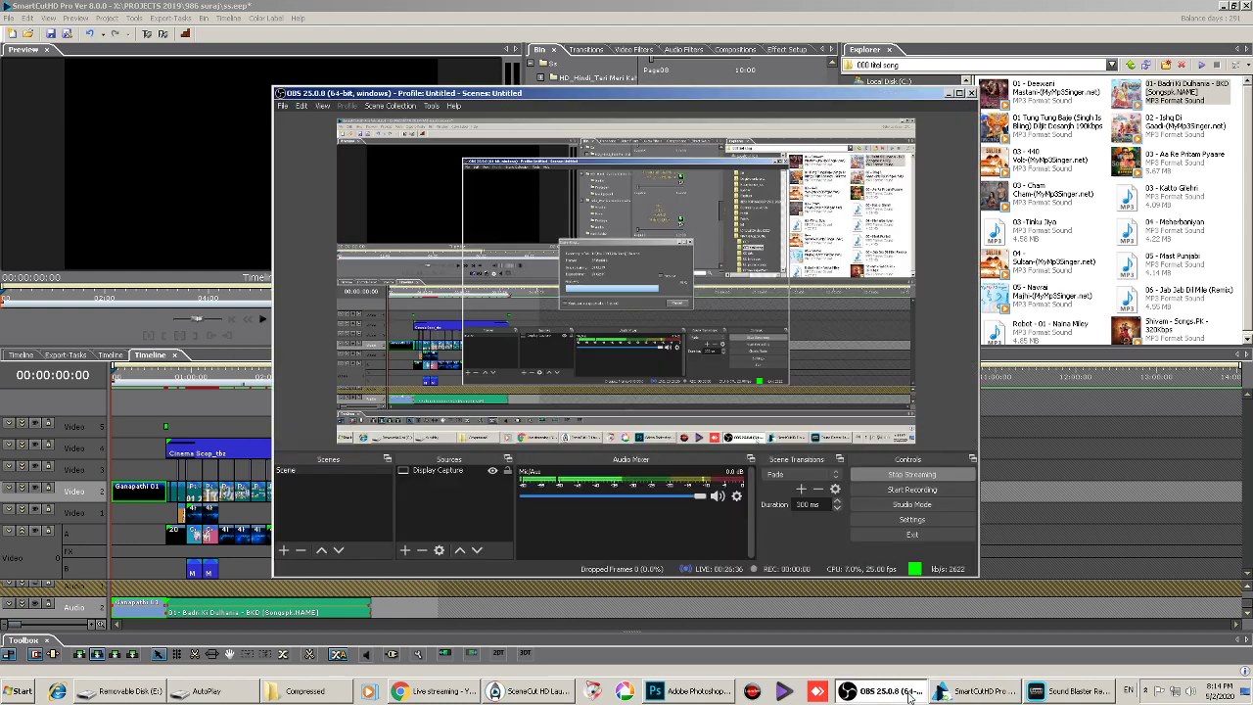